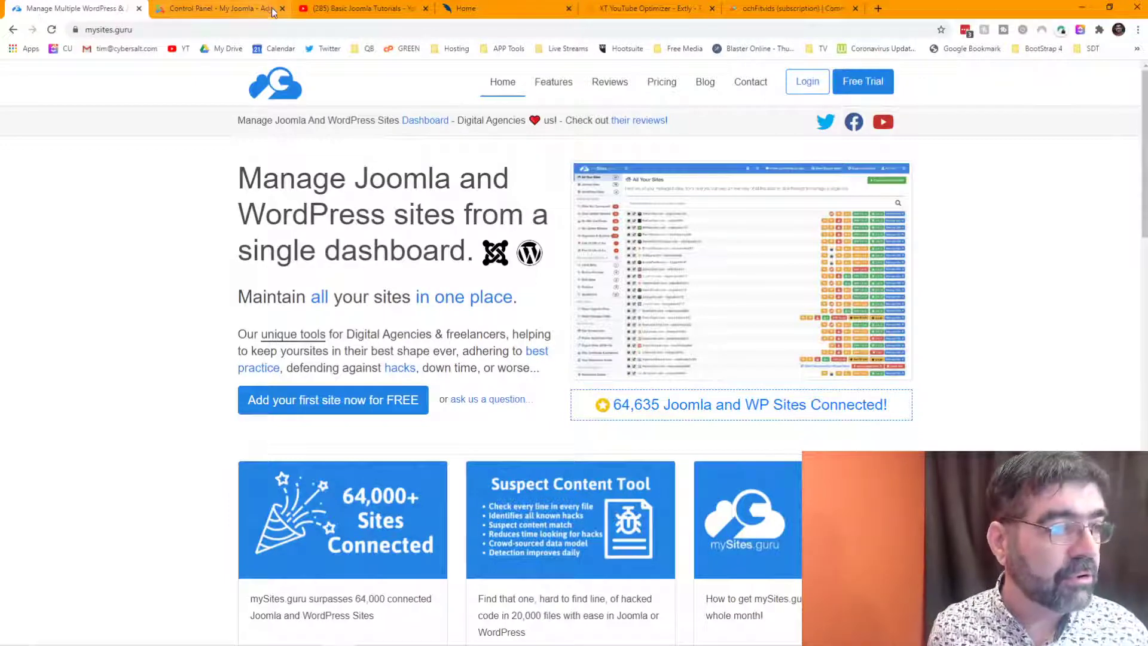
# Step: Switch to the Joomla administrator and open the My Joomla site's front end
pyautogui.click(210, 11)
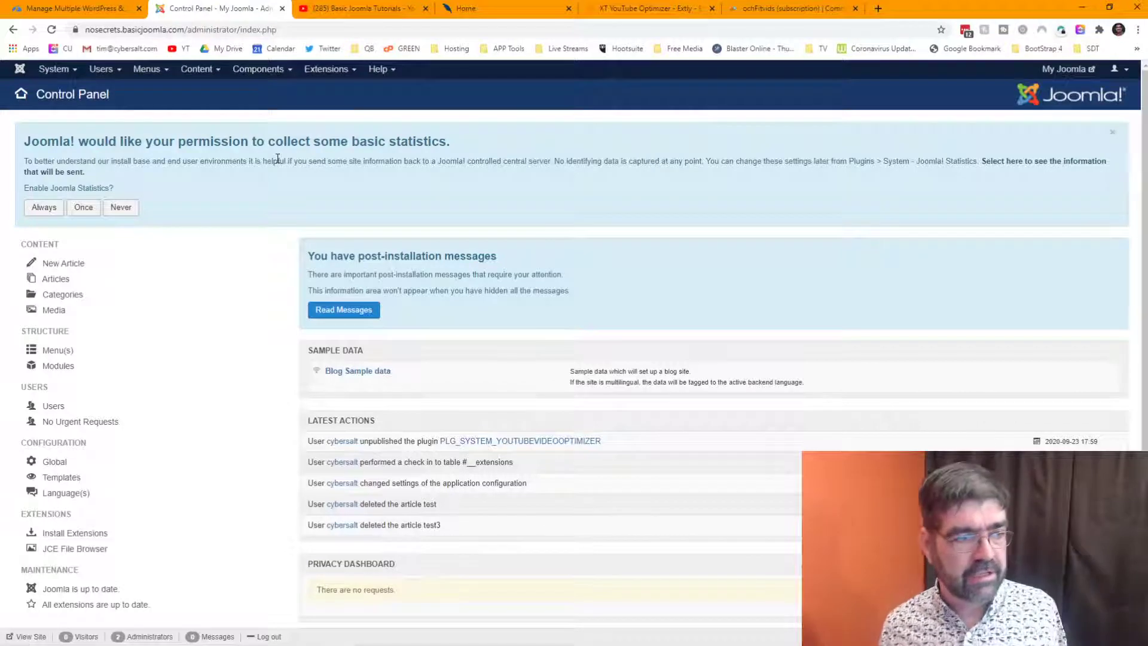
pyautogui.click(1074, 71)
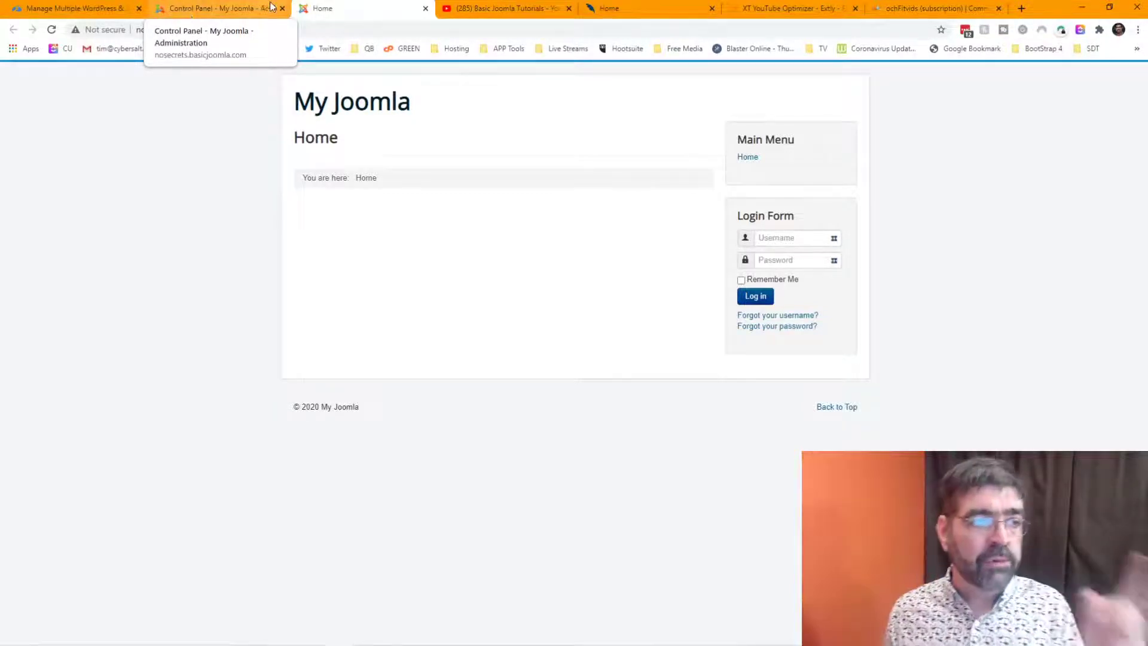
# Step: On the Basic Joomla Tutorials YouTube channel, open the "Get YouTube Thumbnails for your Joomla Articles and Site" video and pause it
pyautogui.click(472, 10)
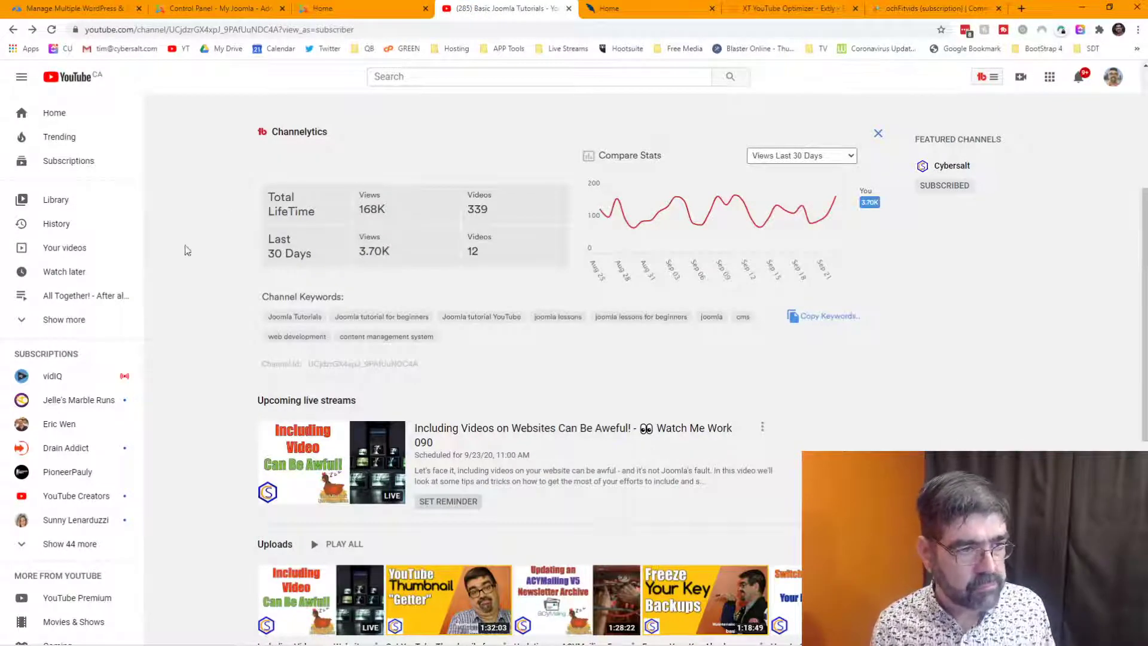
pyautogui.scroll(-2, 494, 293)
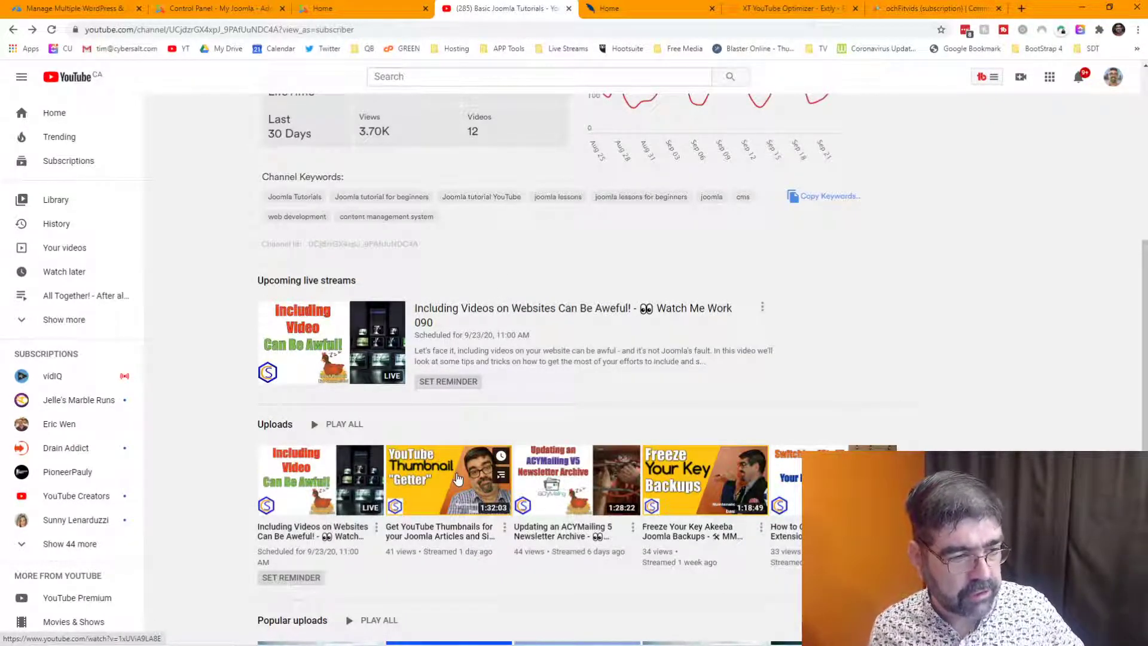
pyautogui.scroll(-3, 456, 478)
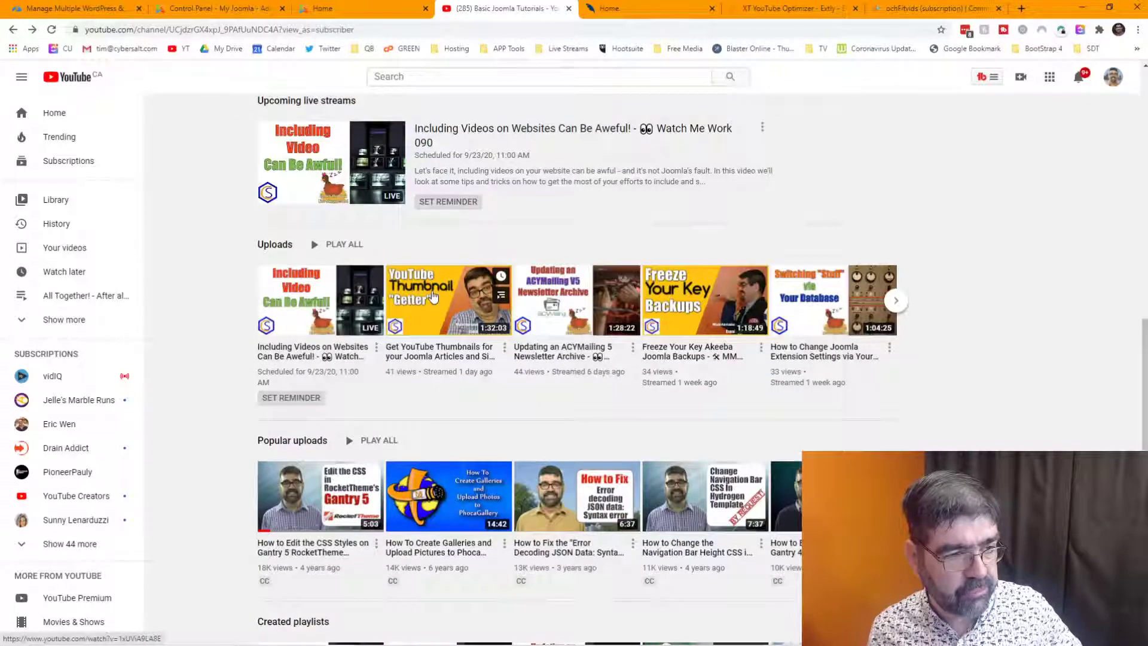
pyautogui.click(436, 290)
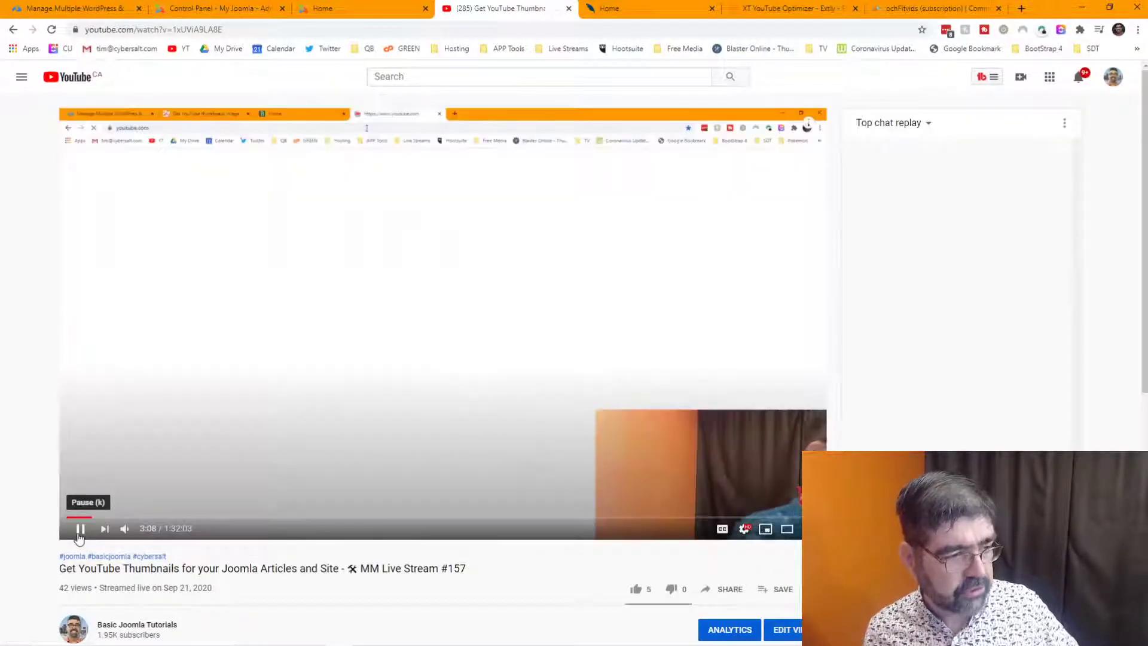
pyautogui.click(79, 529)
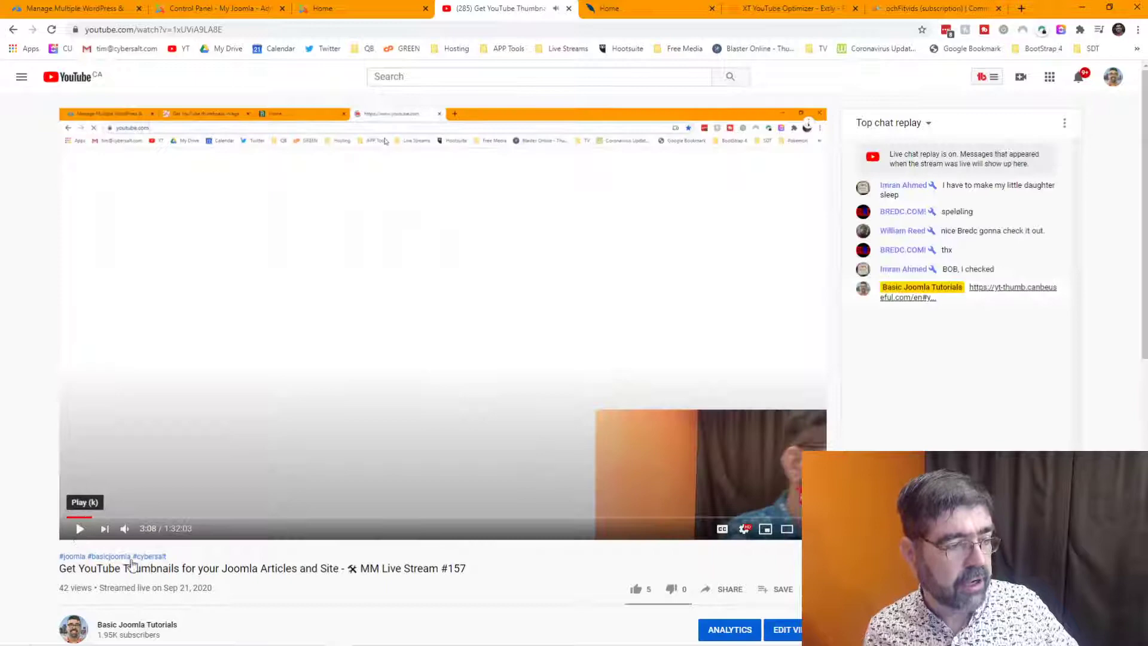
# Step: Copy the web address of the open YouTube video
pyautogui.click(248, 31)
pyautogui.rightClick(248, 31)
pyautogui.click(298, 117)
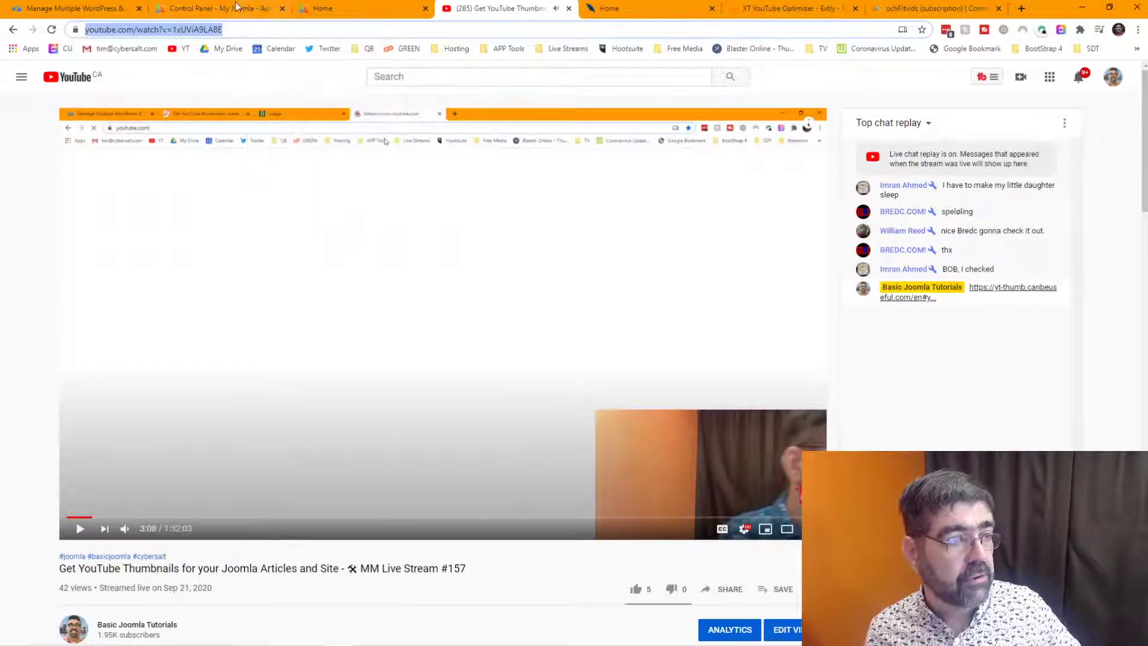
# Step: Create a new article in the Joomla administrator and title it "testing 1"
pyautogui.click(207, 6)
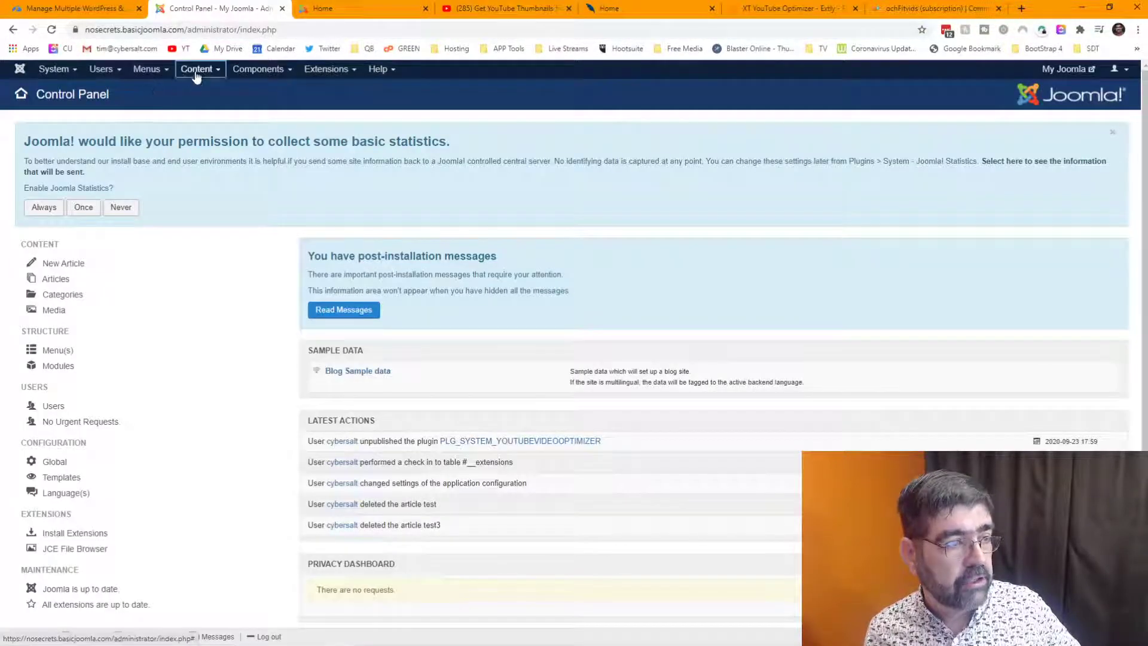
pyautogui.click(197, 69)
pyautogui.click(200, 88)
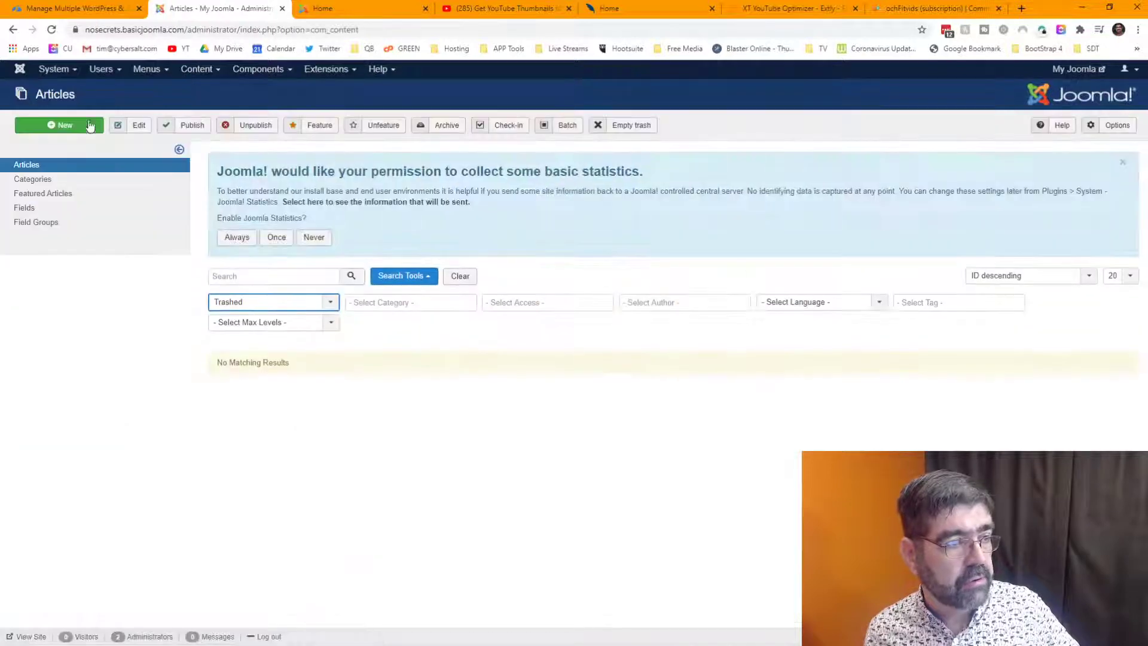
pyautogui.click(53, 127)
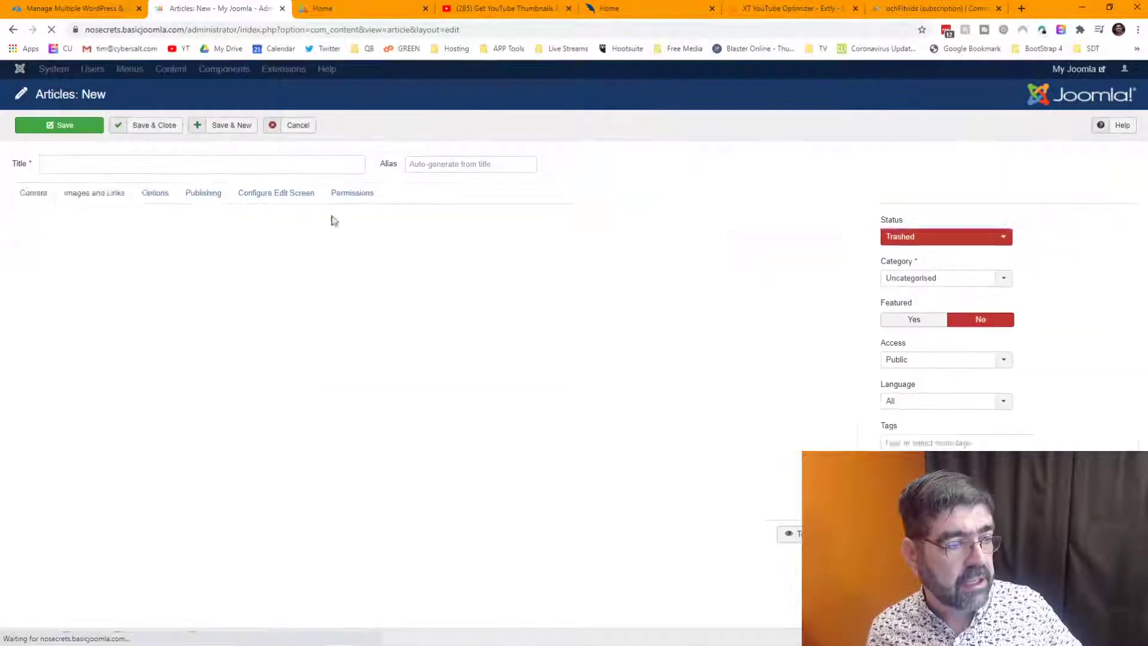
pyautogui.click(269, 274)
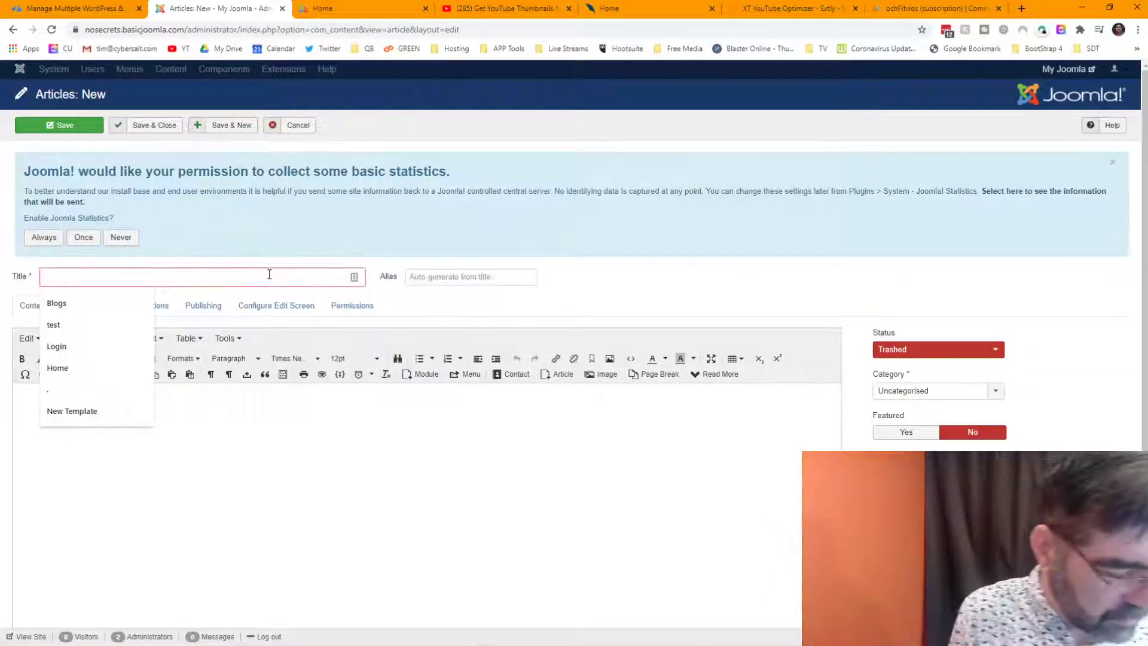
pyautogui.write('testing')
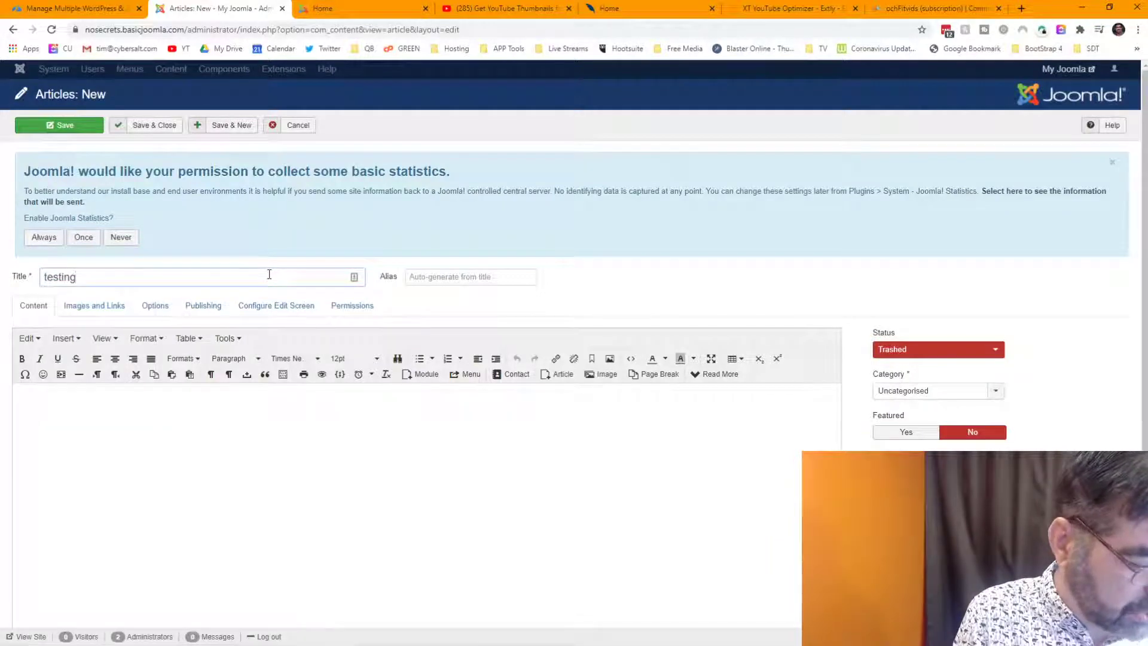
pyautogui.write(' 1')
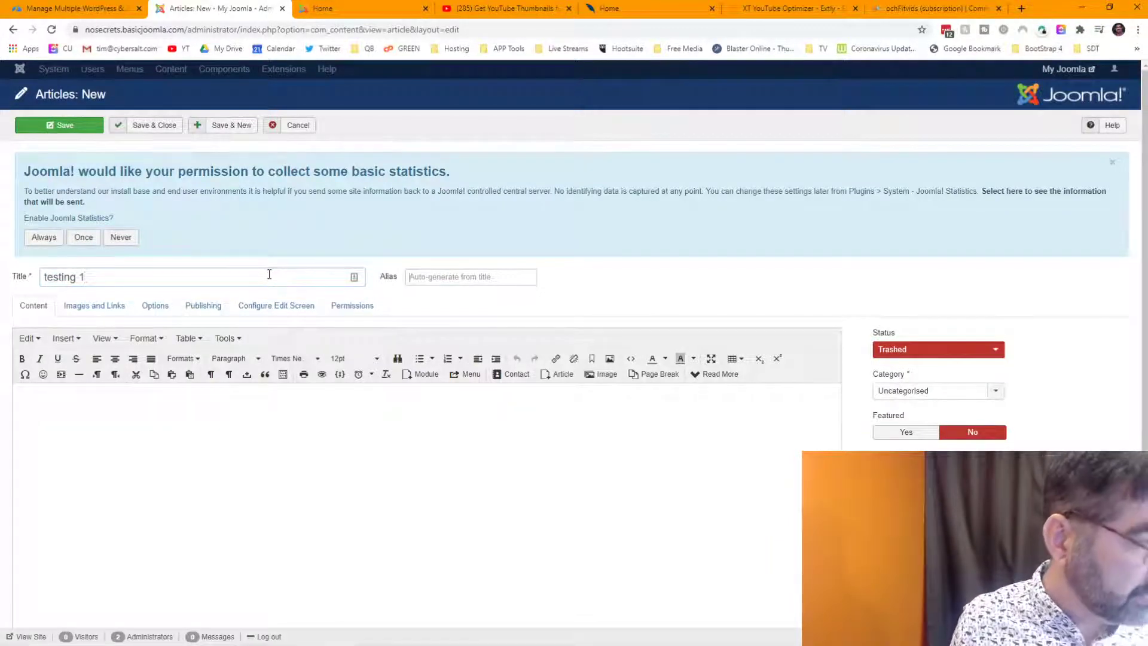
# Step: Write "balh blah balh" in the article body and paste the copied YouTube URL below it, removing the extra blank line
pyautogui.click(249, 462)
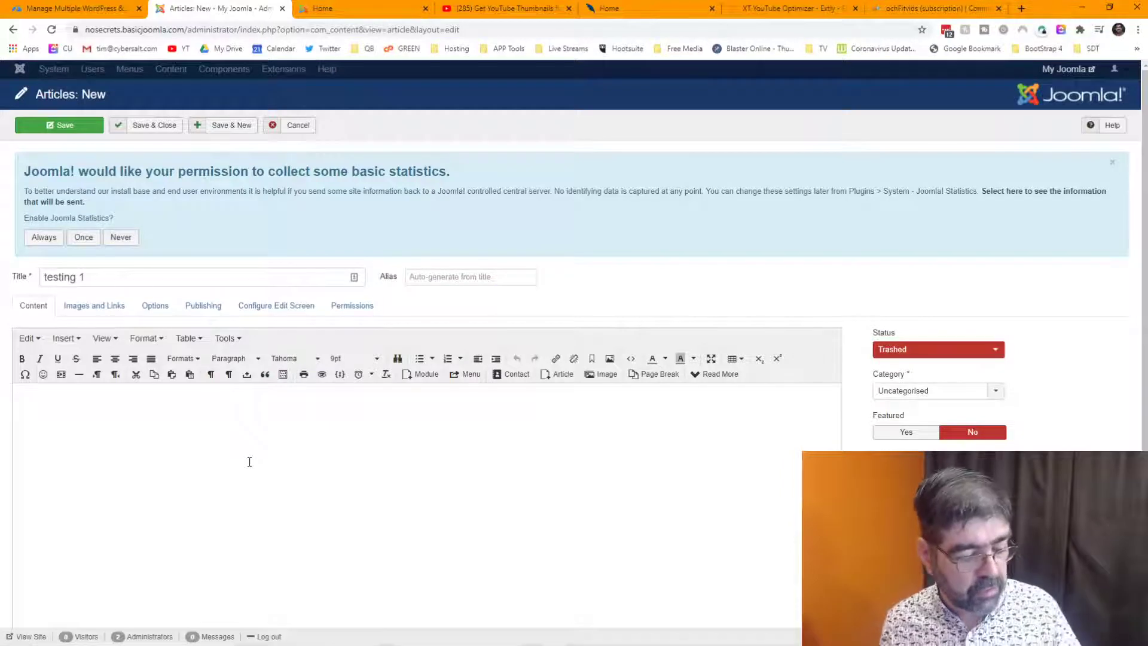
pyautogui.write('balh blah b')
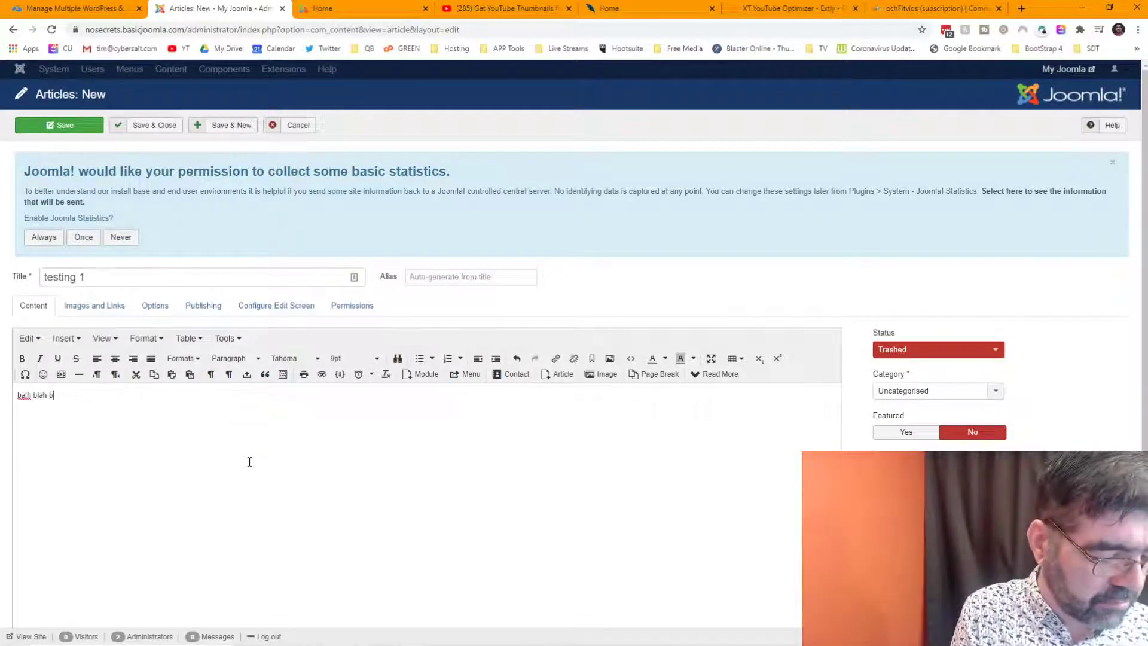
pyautogui.write('alh')
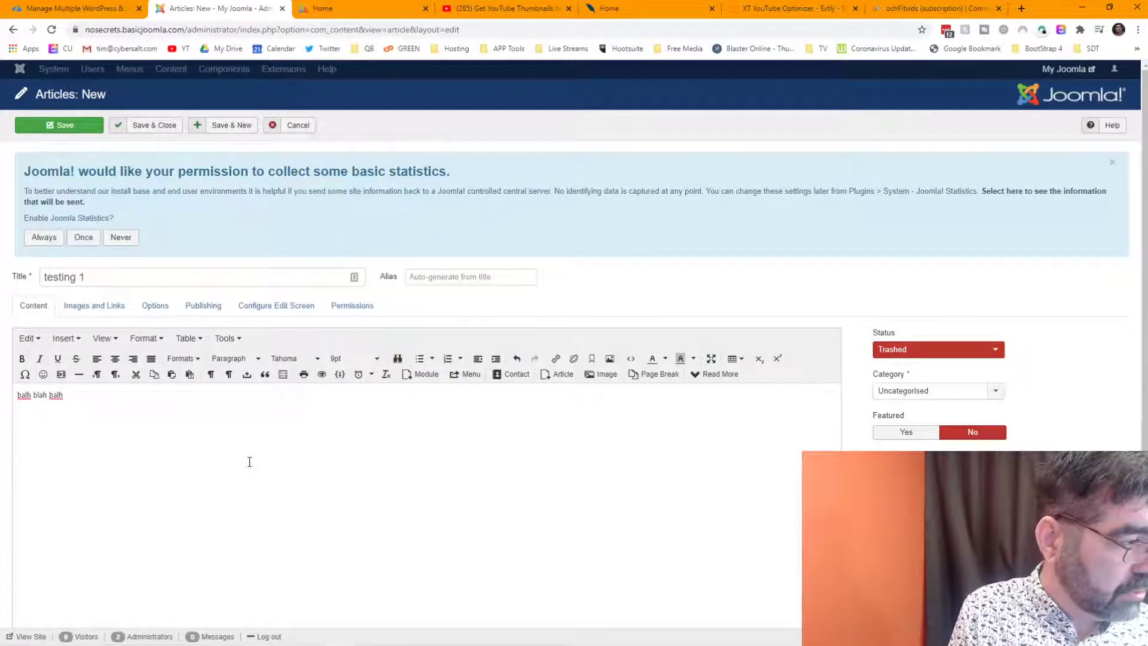
pyautogui.press('Return')
pyautogui.press('Return')
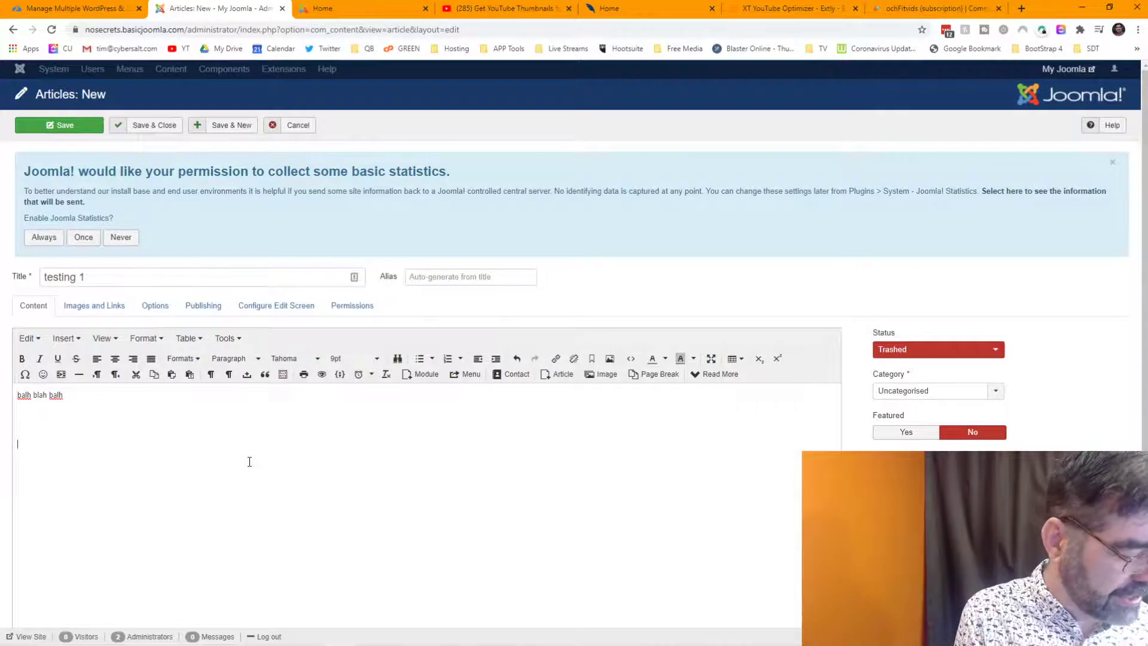
pyautogui.hotkey('ctrl', 'v')
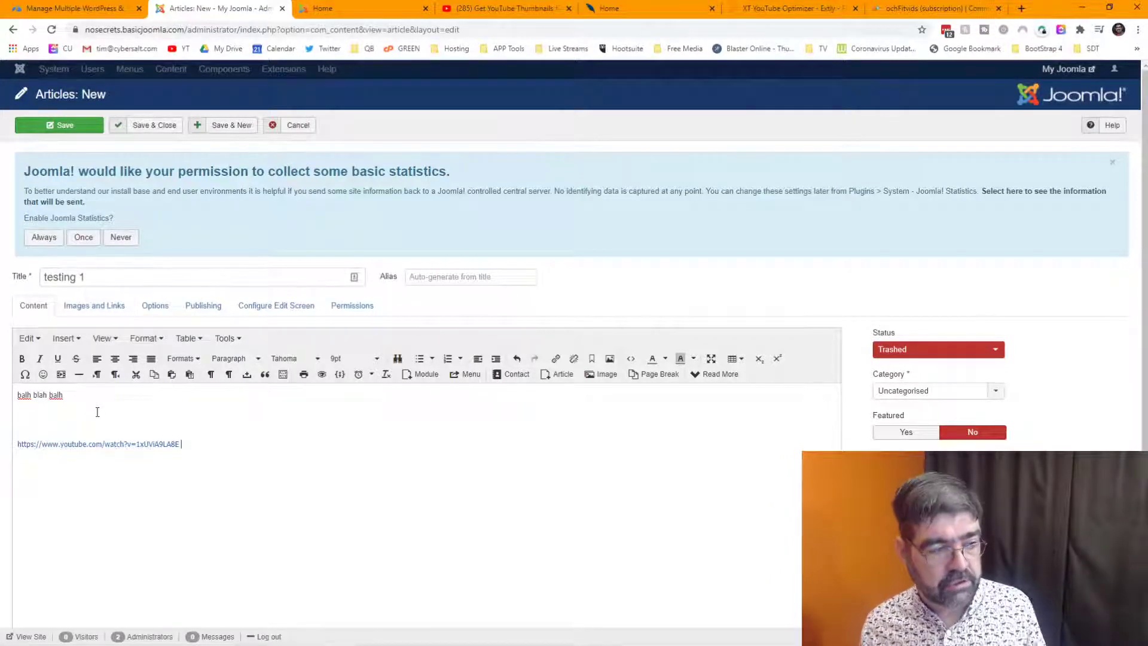
pyautogui.scroll(-1, 579, 257)
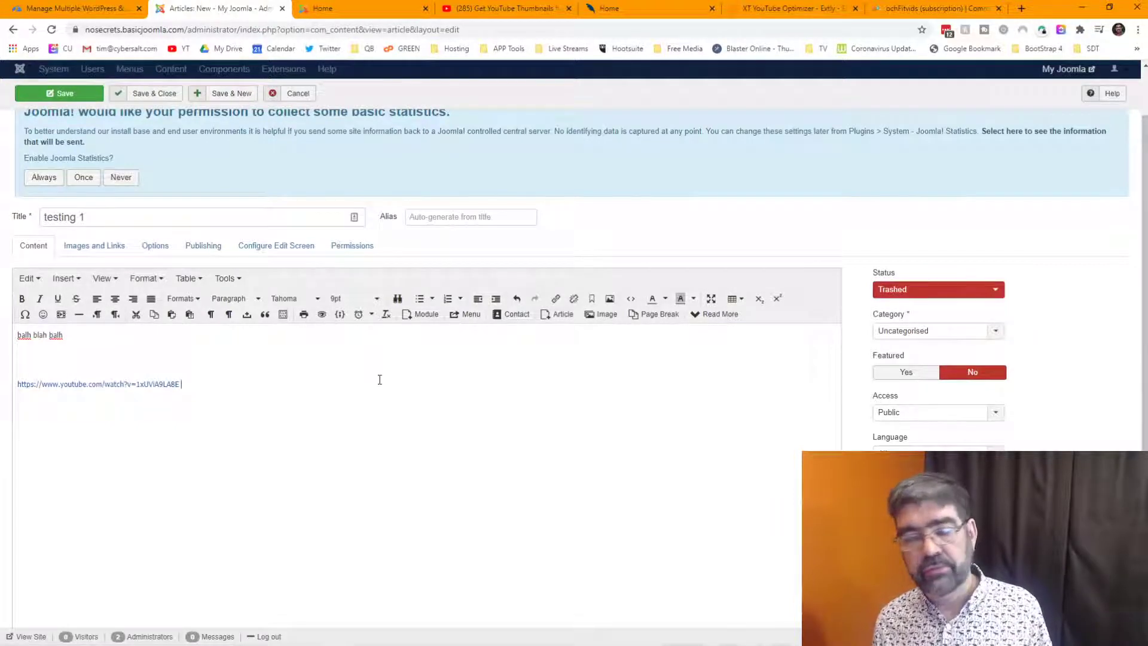
pyautogui.click(40, 364)
pyautogui.press('Delete')
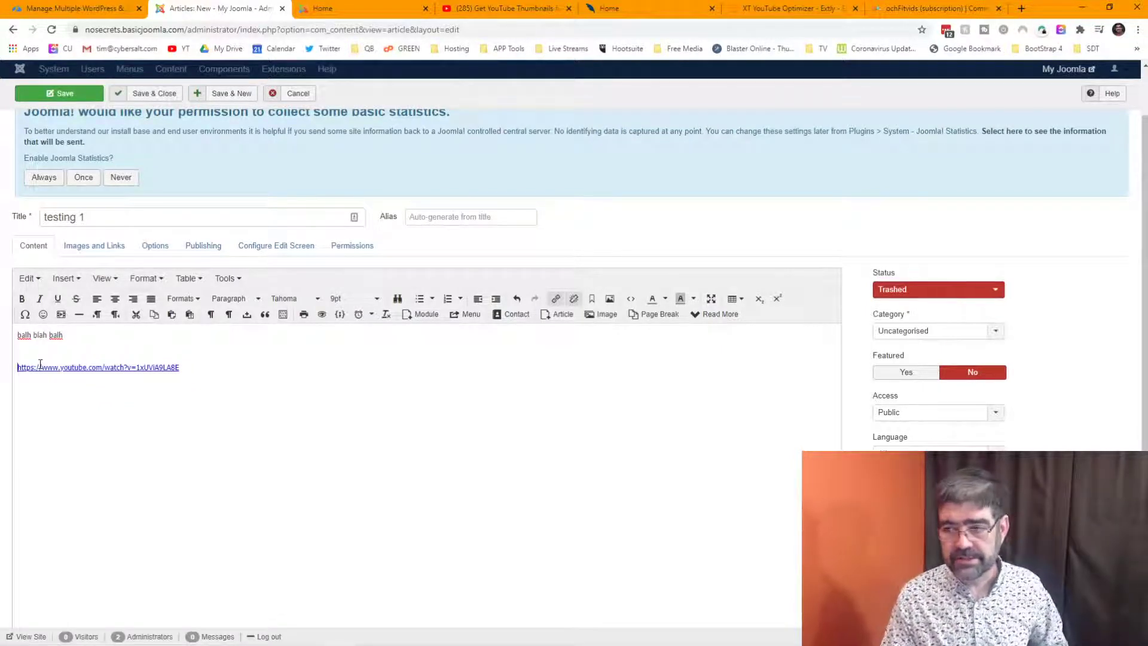
# Step: Correct both misspelled "balh" words in the article's first line to "blah"
pyautogui.click(23, 338)
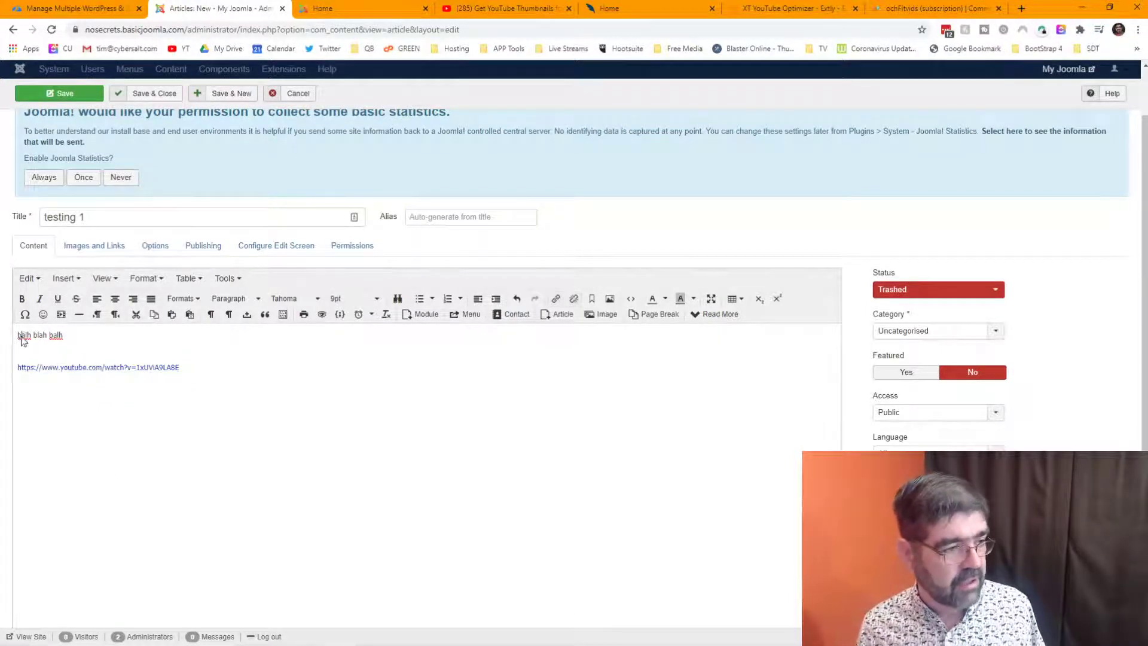
pyautogui.rightClick(22, 338)
pyautogui.press('Escape')
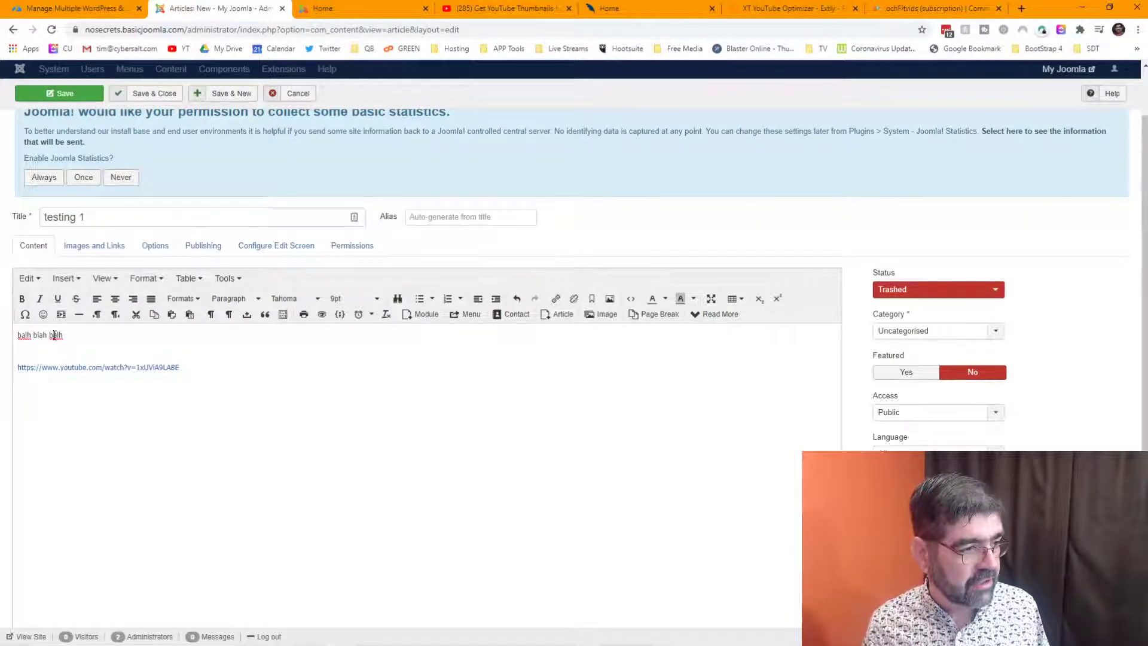
pyautogui.doubleClick(54, 336)
pyautogui.click(55, 336)
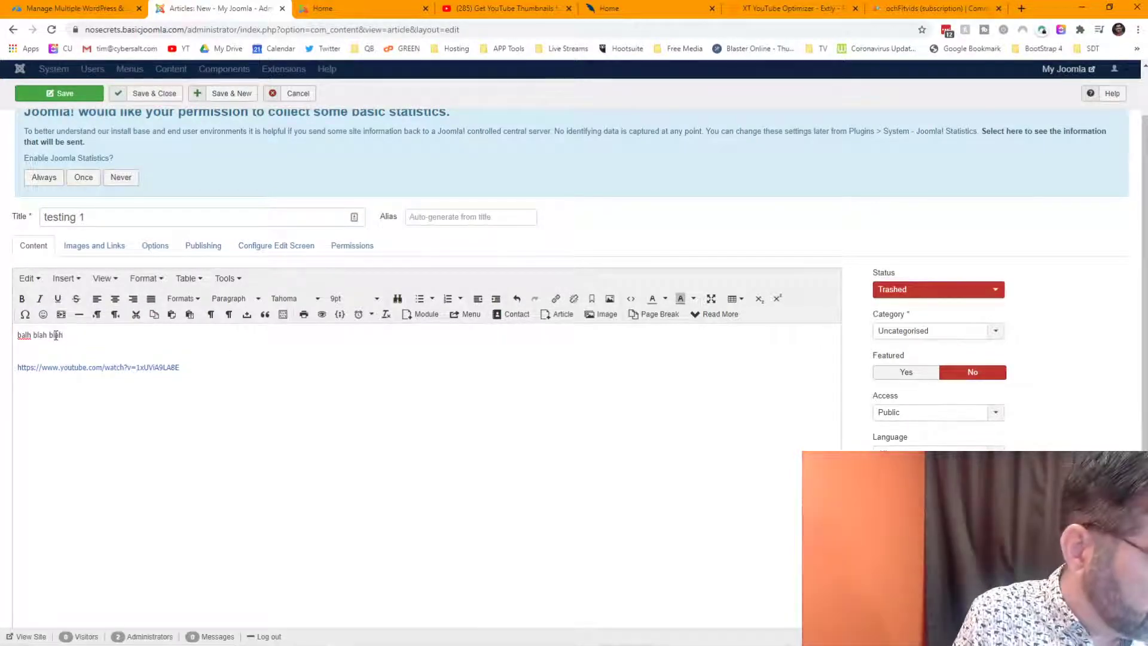
pyautogui.press('Home')
pyautogui.write('blah')
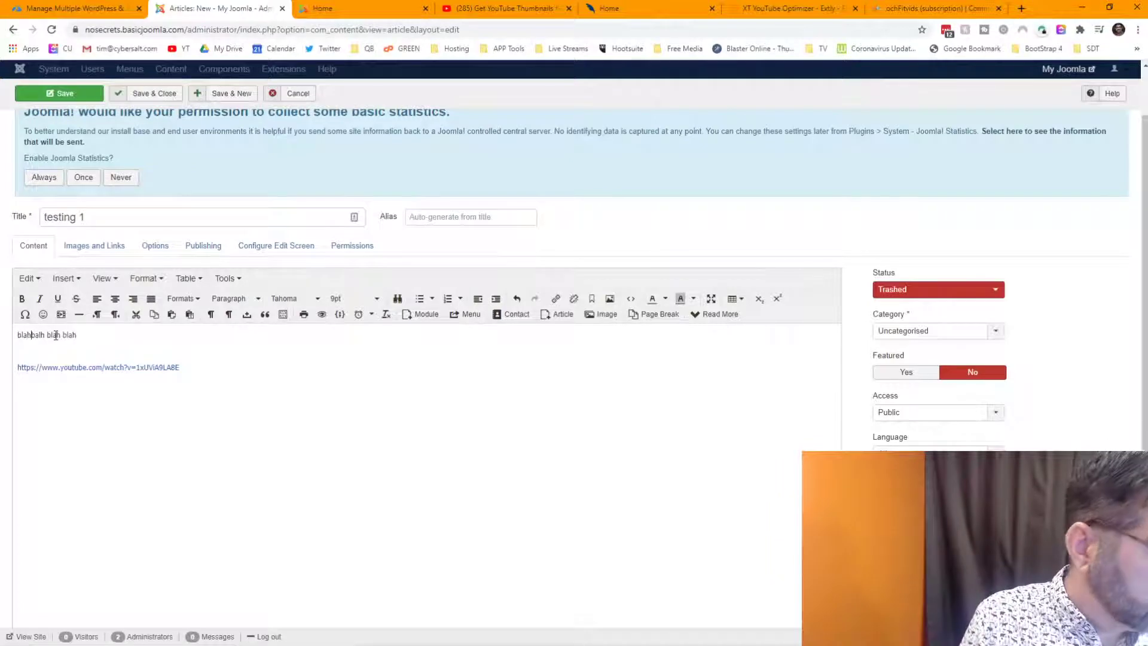
pyautogui.press('Delete')
pyautogui.press('Delete')
pyautogui.press('Delete')
pyautogui.press('Delete')
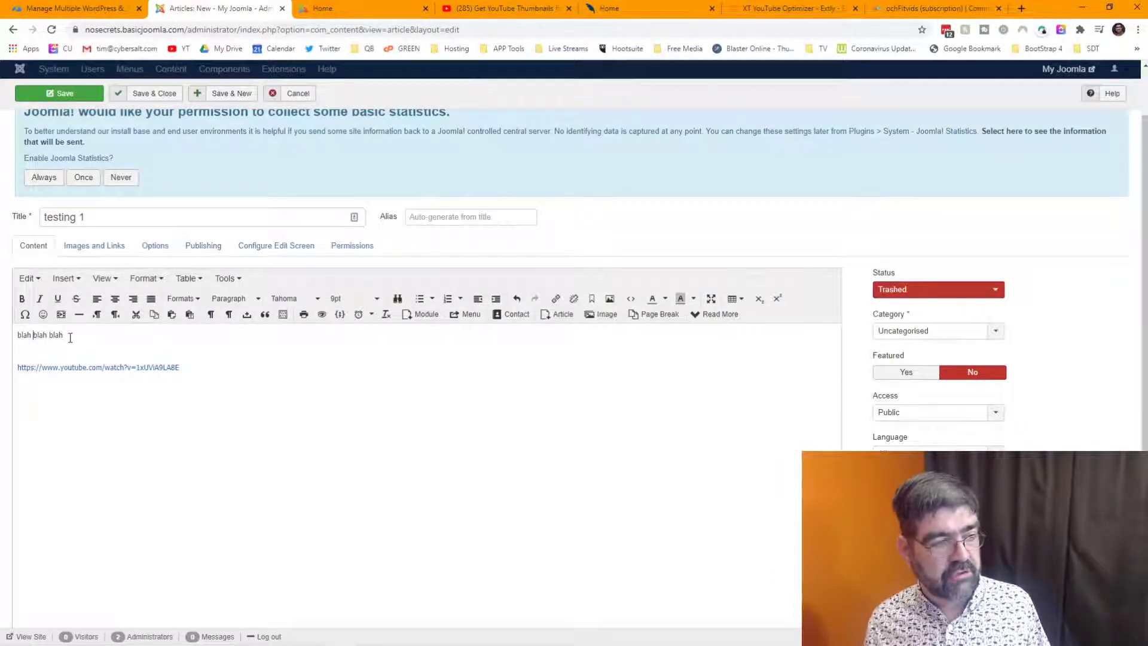
# Step: Replace the article's first line with "Watch this video!"
pyautogui.moveTo(70, 337); pyautogui.dragTo(15, 328)
pyautogui.write('W')
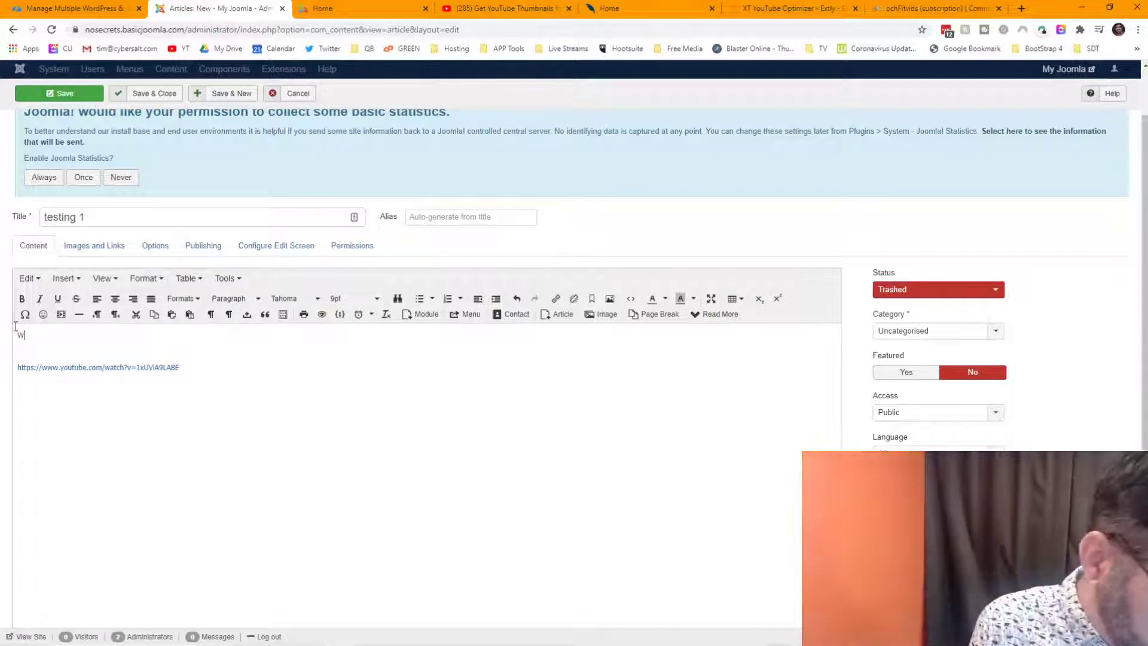
pyautogui.write('Atch this vid')
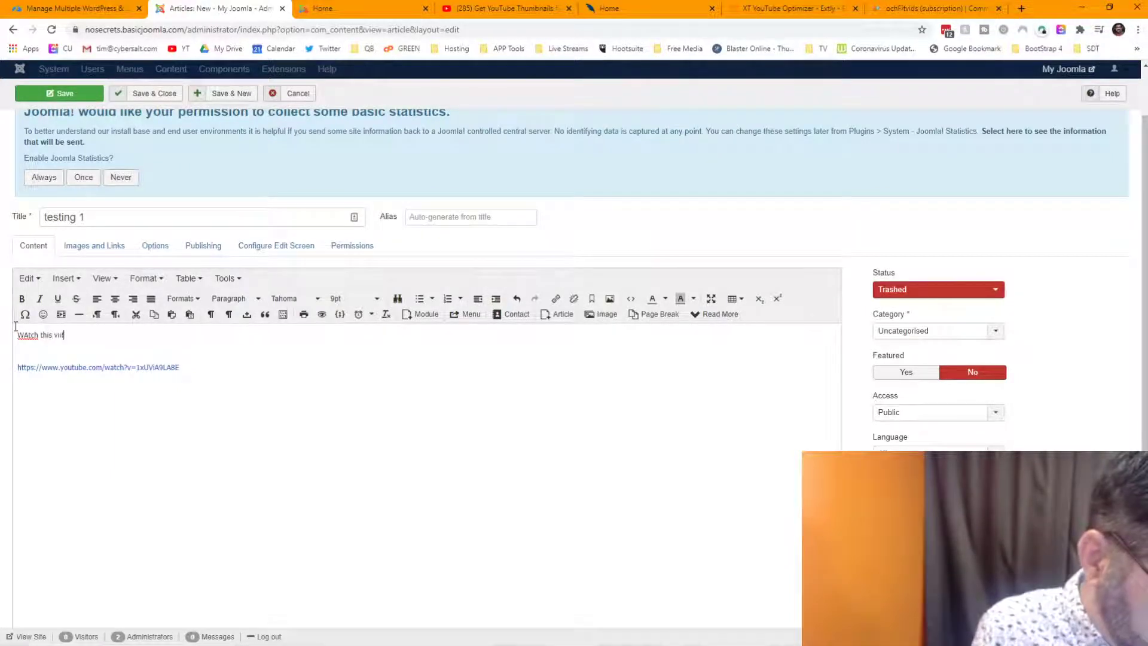
pyautogui.write('eo!')
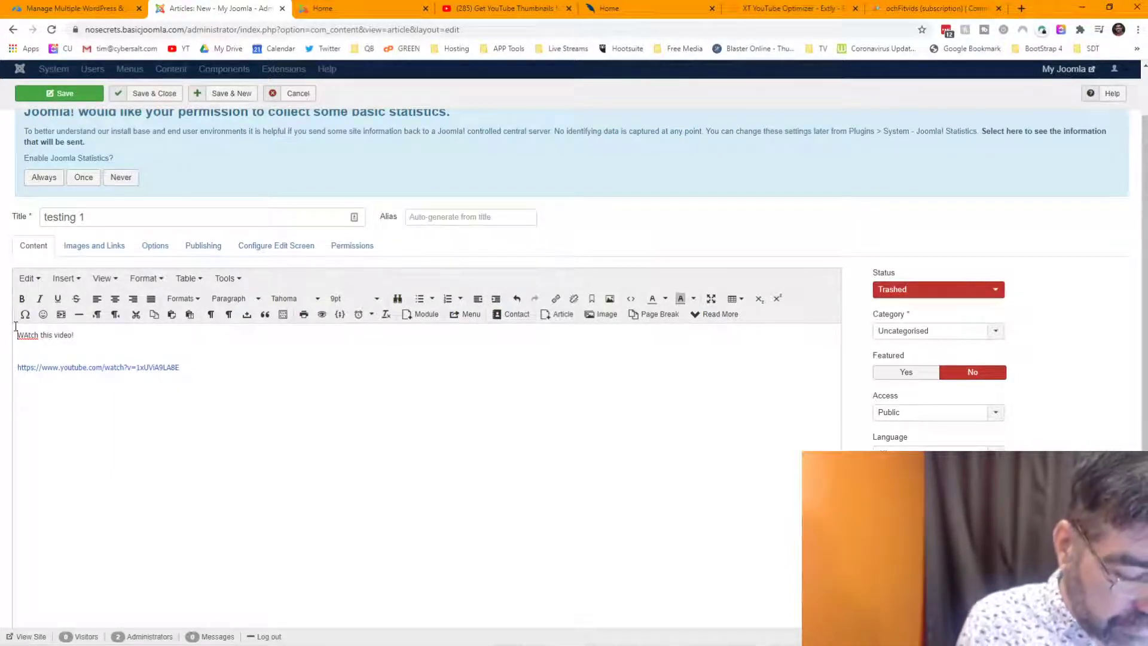
pyautogui.press('Home')
pyautogui.press('Right')
pyautogui.press('Right')
pyautogui.press('BackSpace')
pyautogui.write('a')
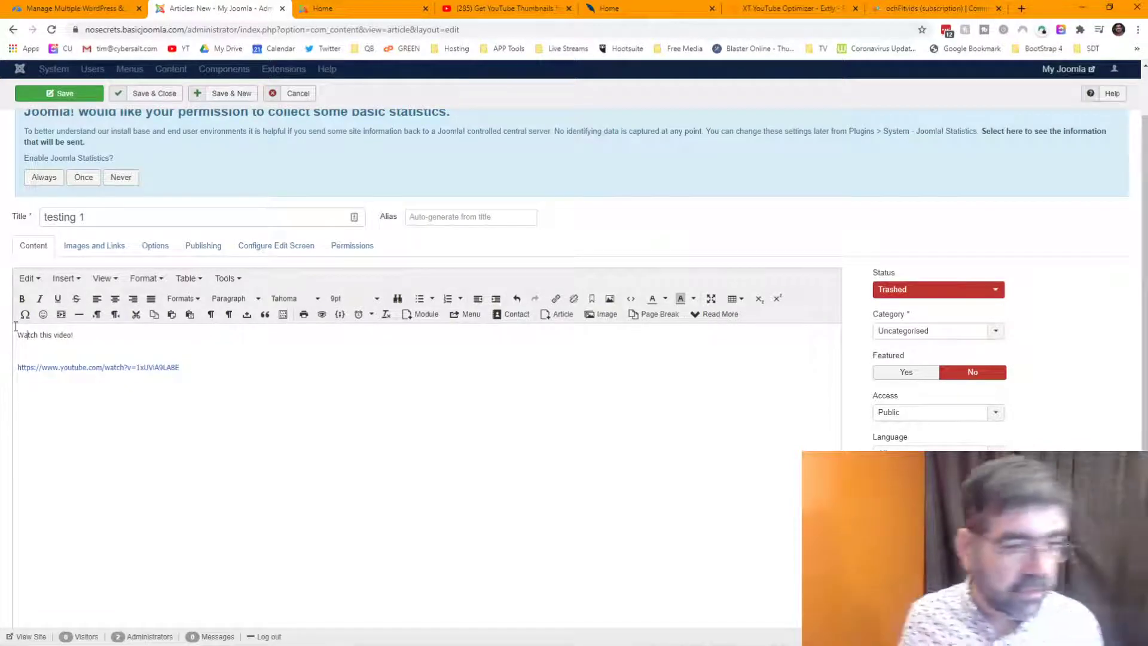
# Step: Set the article's status to Published and save the article
pyautogui.click(938, 292)
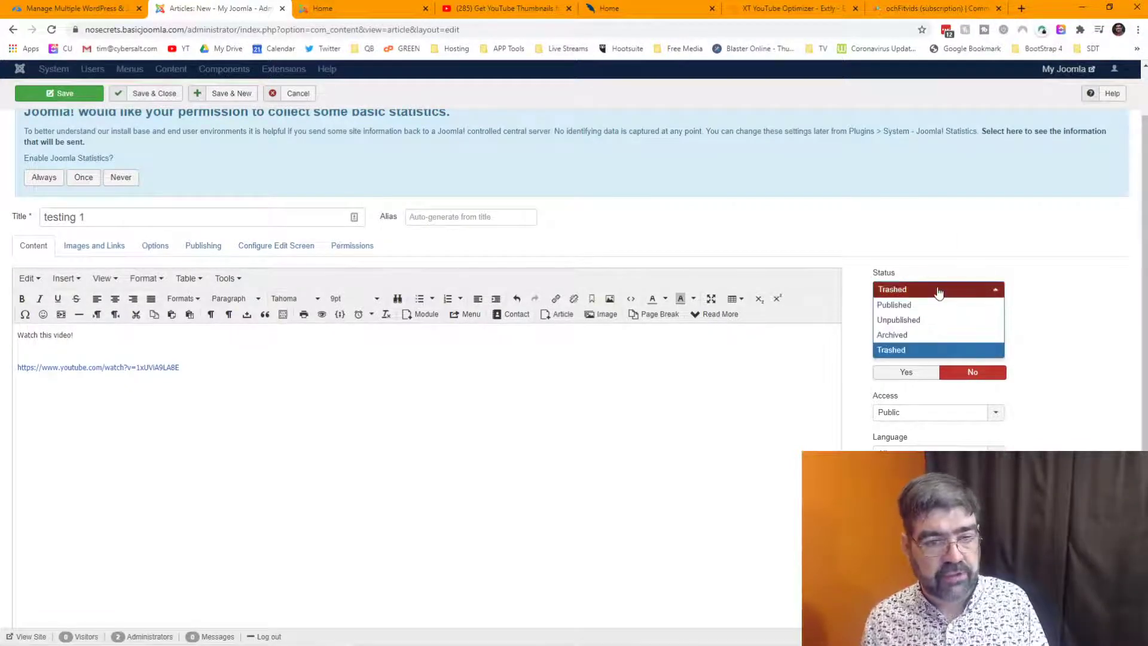
pyautogui.click(938, 305)
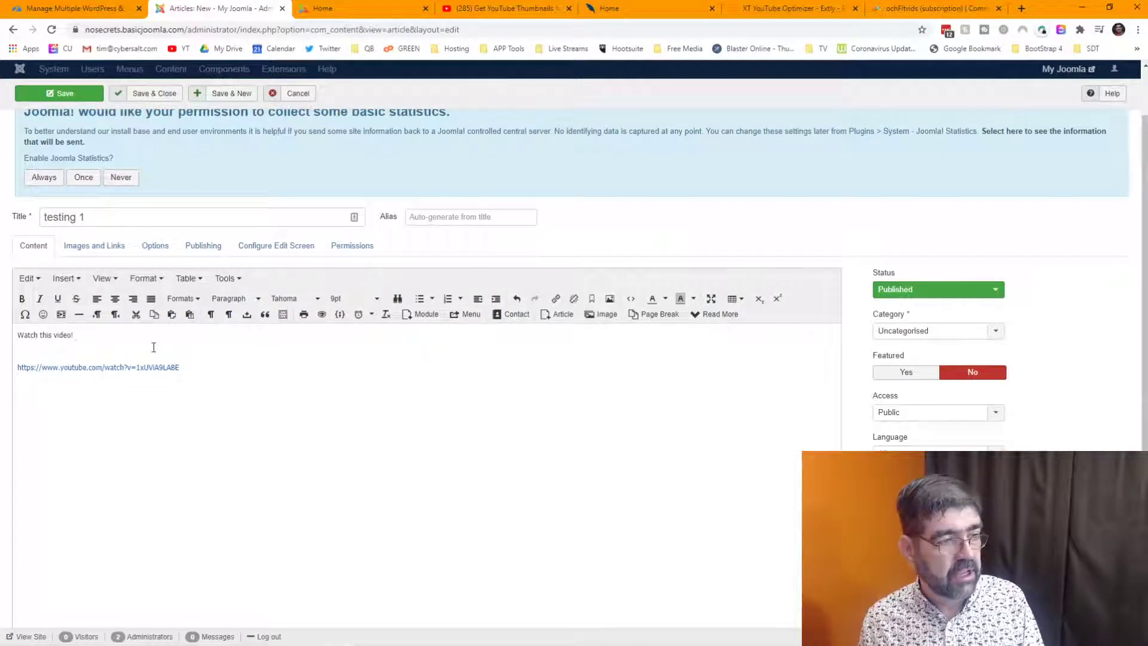
pyautogui.click(54, 95)
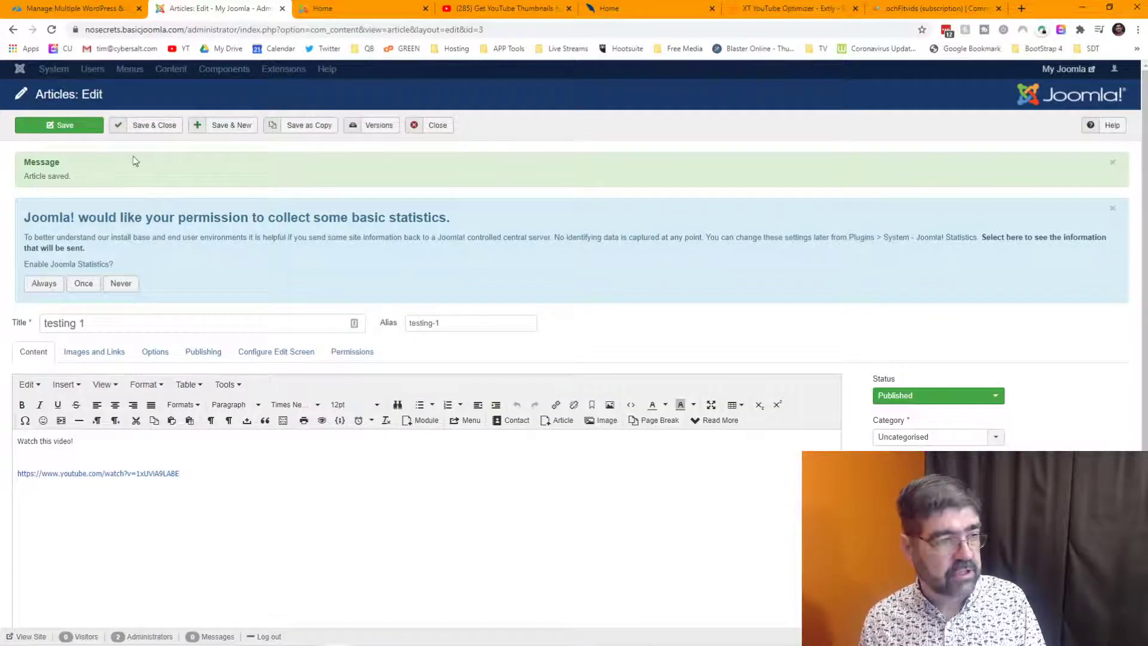
pyautogui.click(64, 128)
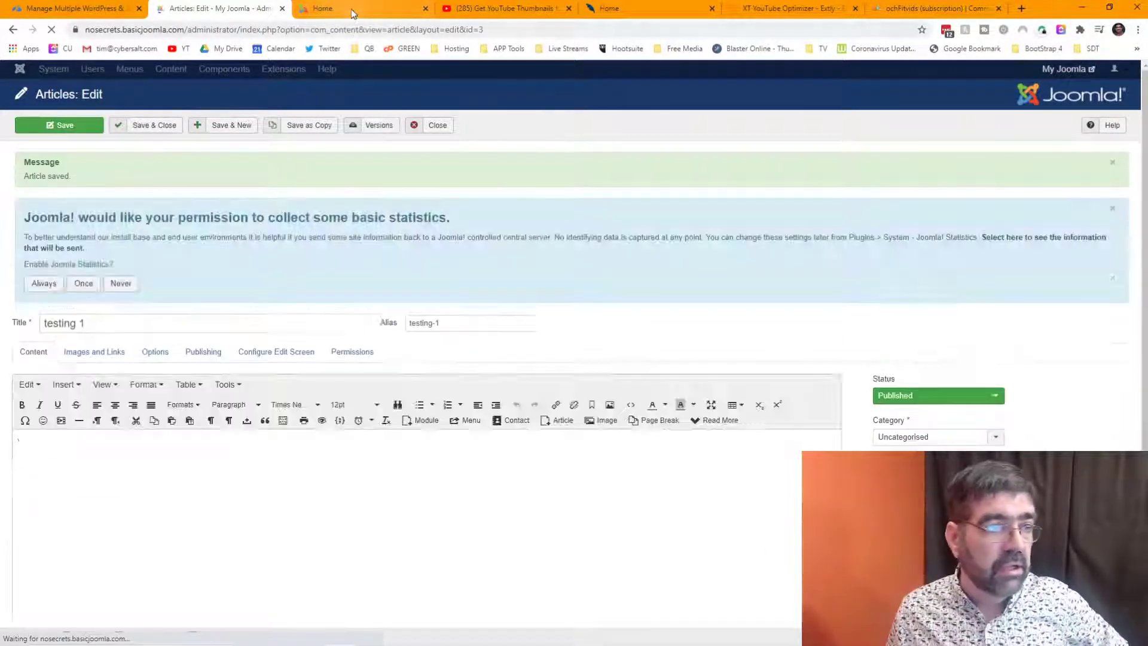
# Step: Reload the site's front-end home page to check how the published article and its video link appear
pyautogui.click(351, 9)
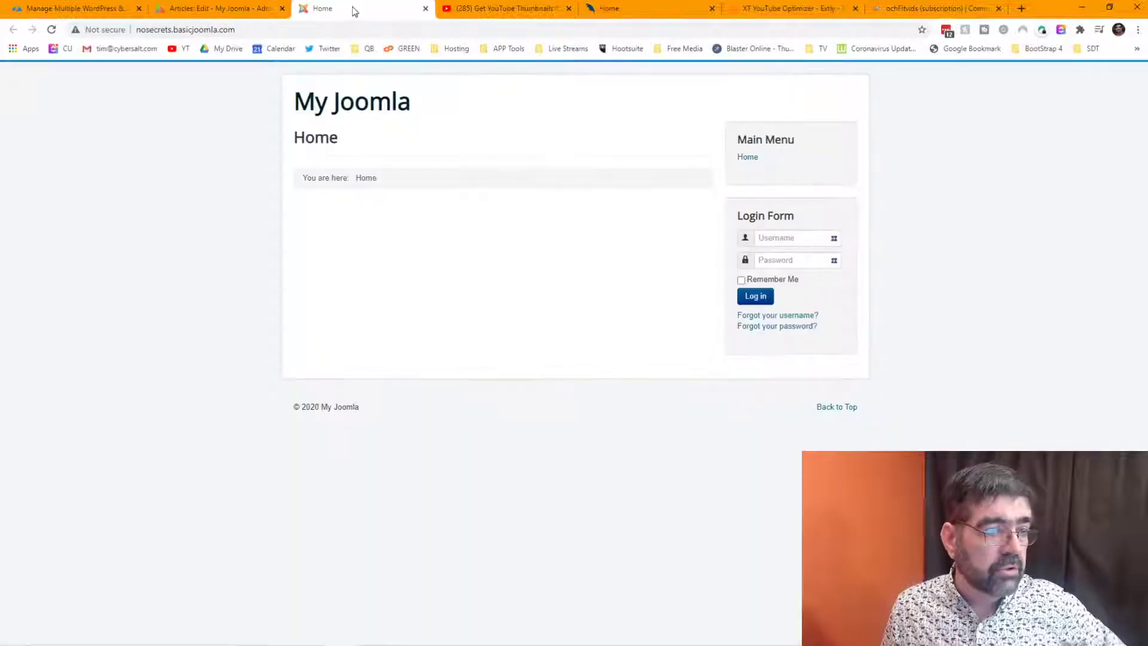
pyautogui.click(51, 29)
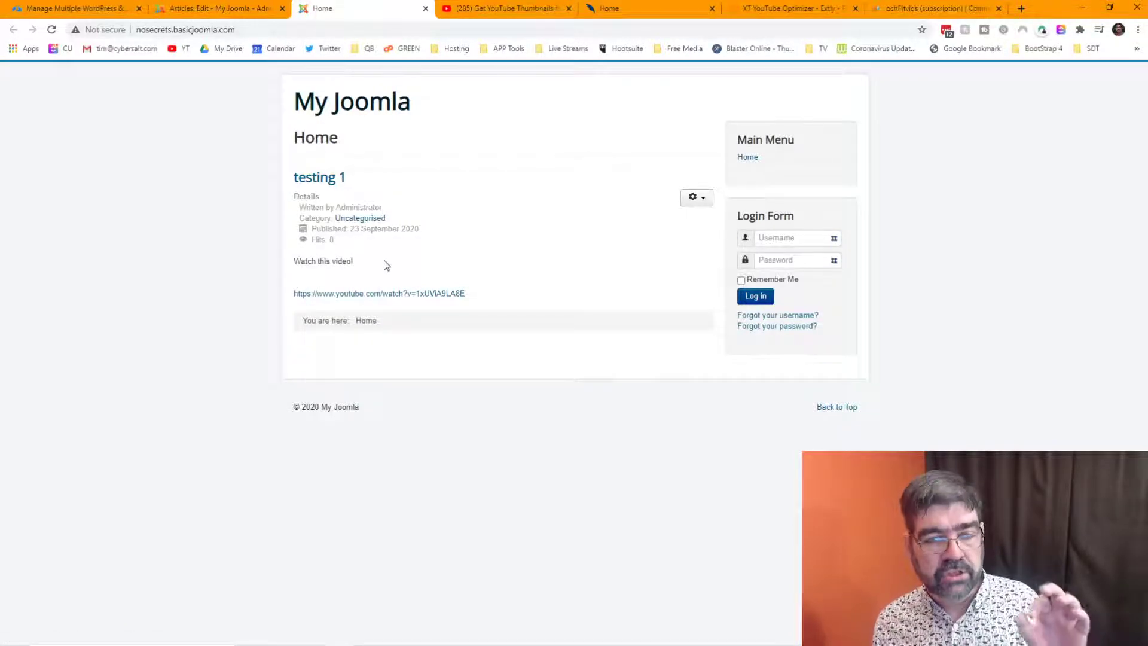
# Step: Open the YouTube thumbnail retrieval page at yt-thumb.canbeuseful.com in a new browser tab
pyautogui.click(1021, 8)
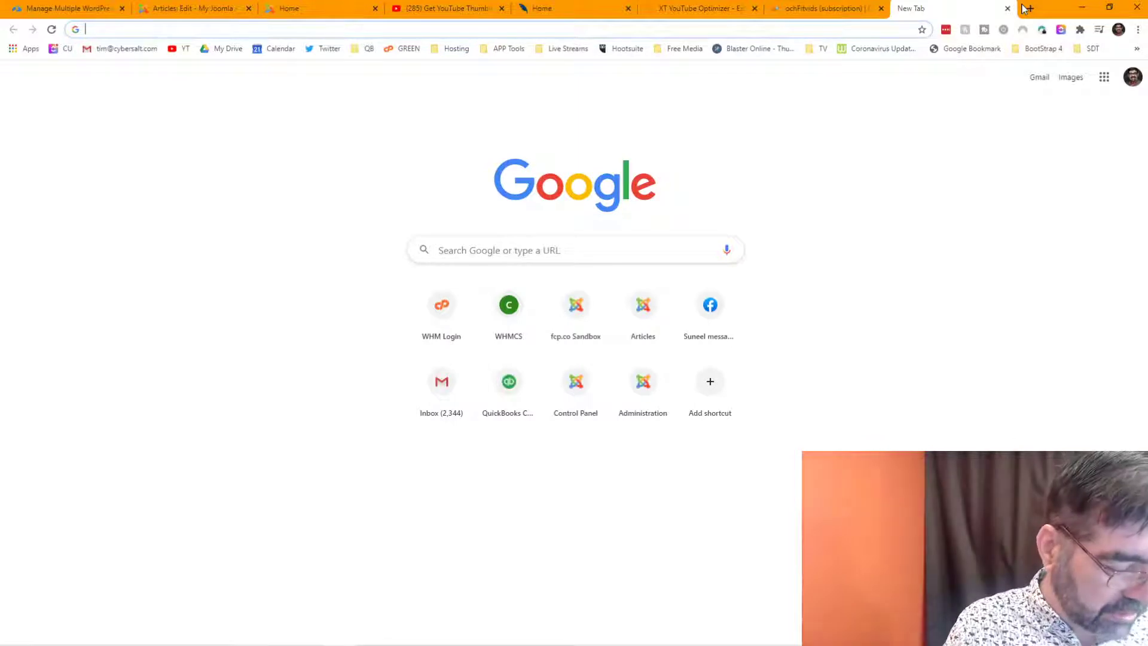
pyautogui.write('youtube.com')
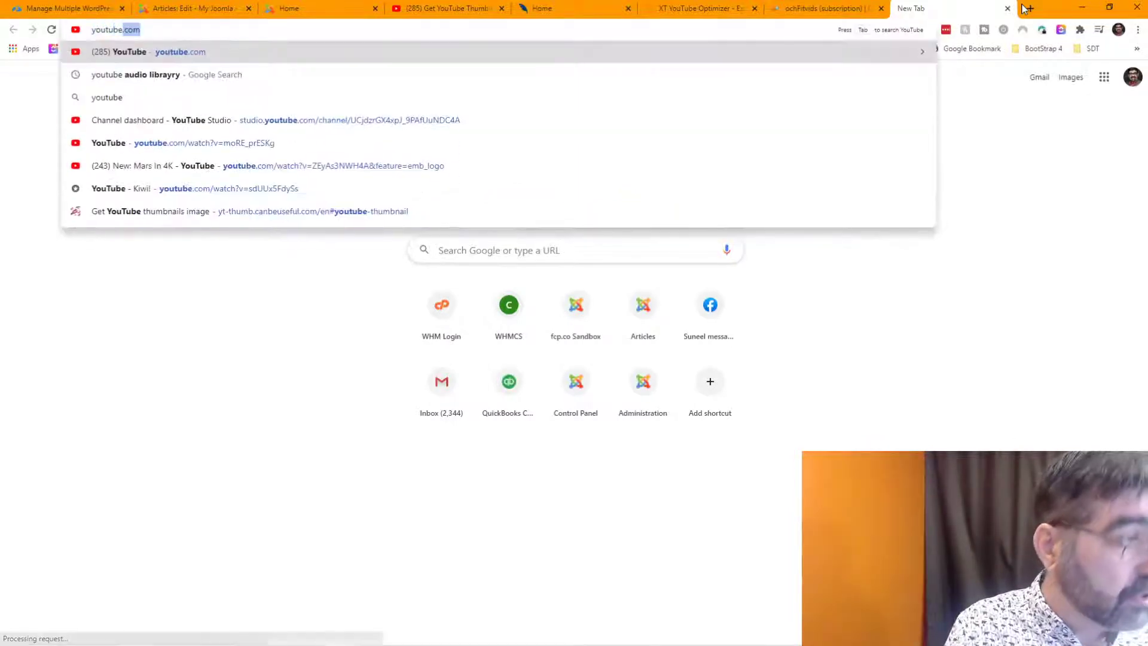
pyautogui.press('Down')
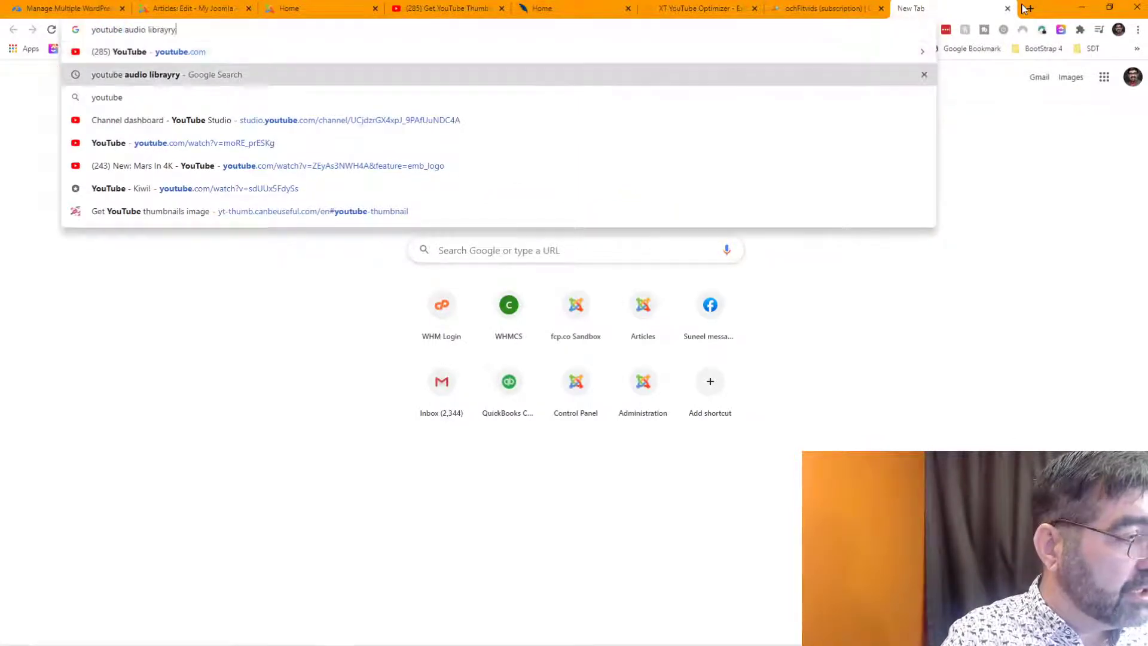
pyautogui.press('Down')
pyautogui.press('Down')
pyautogui.press('Down')
pyautogui.press('Down')
pyautogui.press('Down')
pyautogui.press('Down')
pyautogui.press('Return')
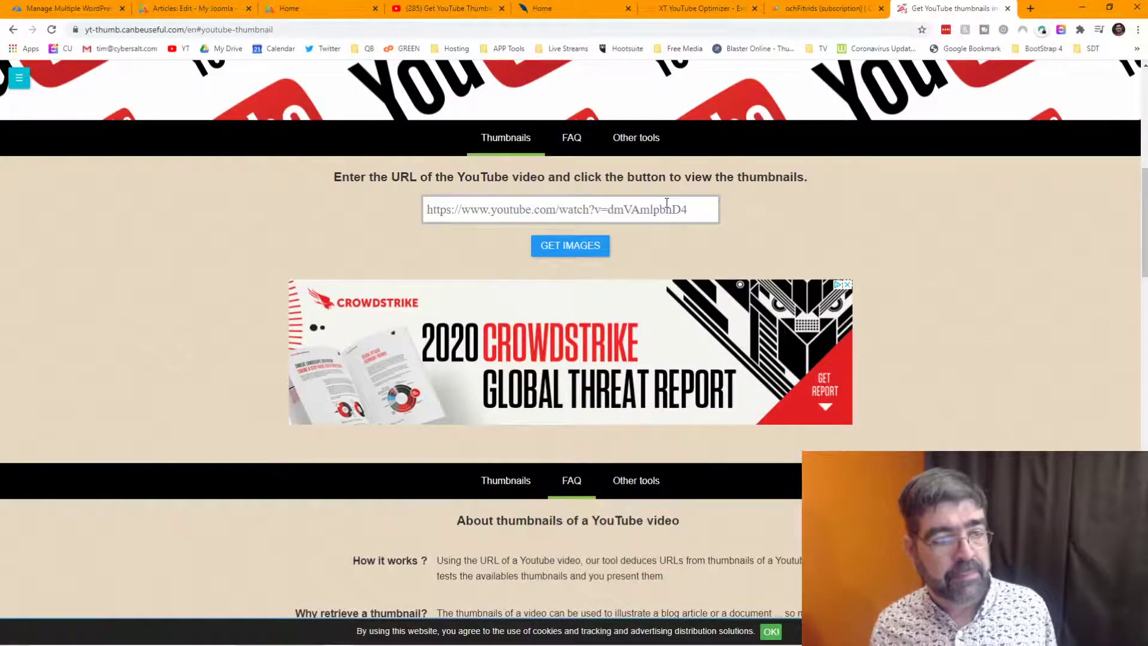
pyautogui.click(668, 204)
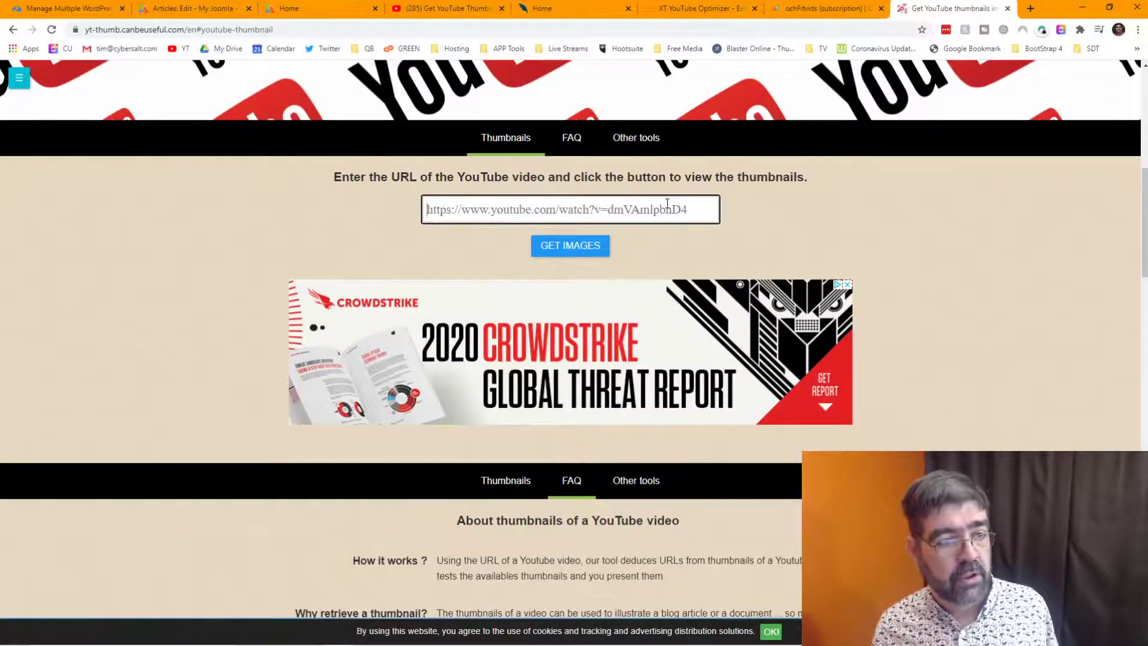
pyautogui.write('https://www.youtube.com/watch?v=1xUViA9LA8E')
pyautogui.click(198, 30)
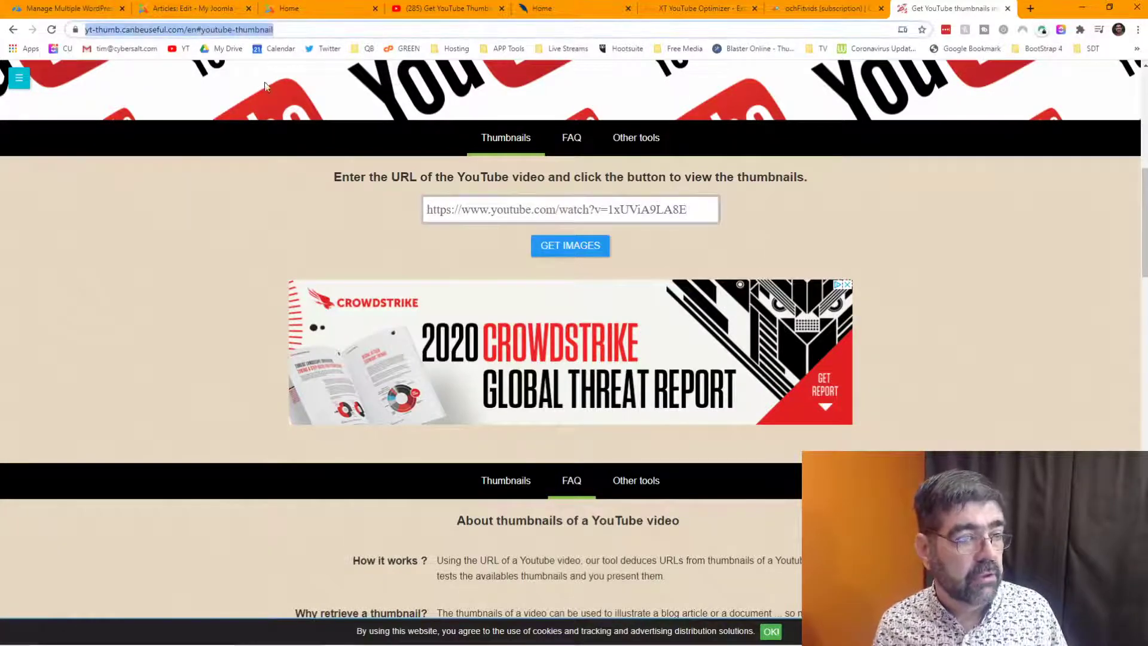
pyautogui.click(520, 211)
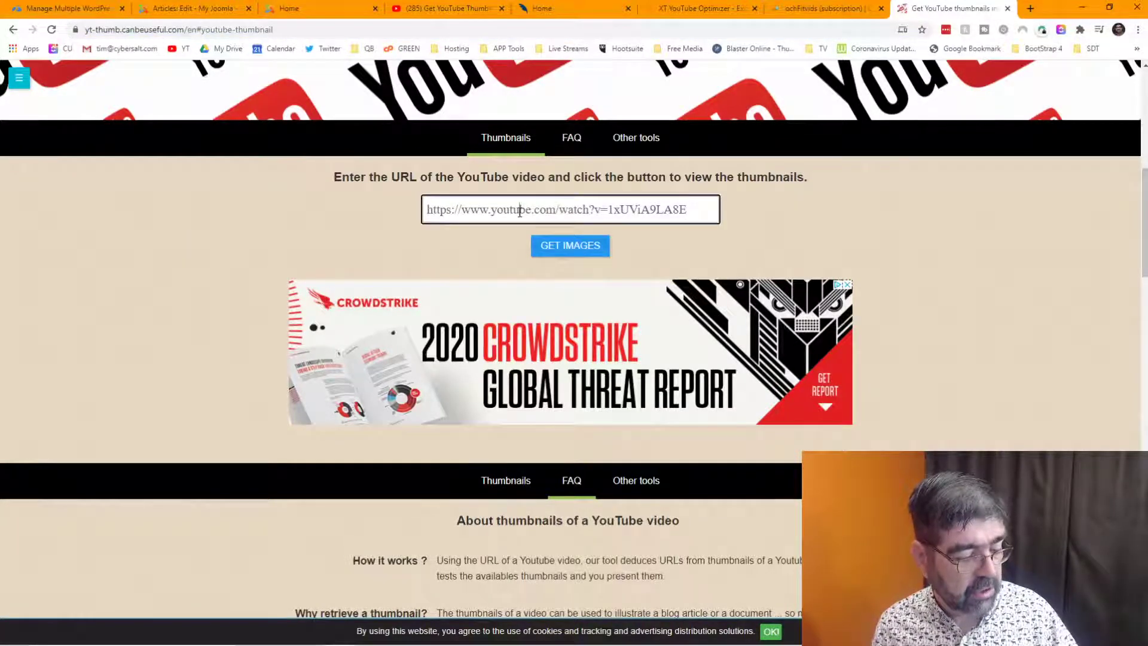
pyautogui.hotkey('ctrl', 'a')
pyautogui.write('https://www.youtube.com/watch?v=1xUViA9LA8E')
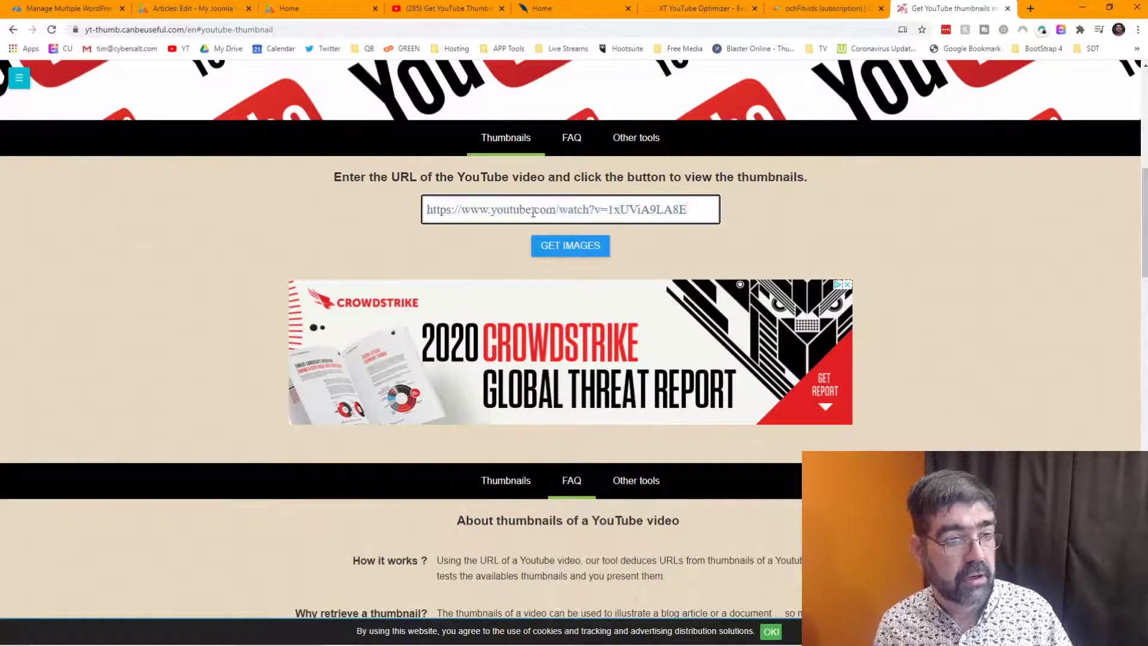
pyautogui.click(563, 248)
pyautogui.scroll(-1, 562, 247)
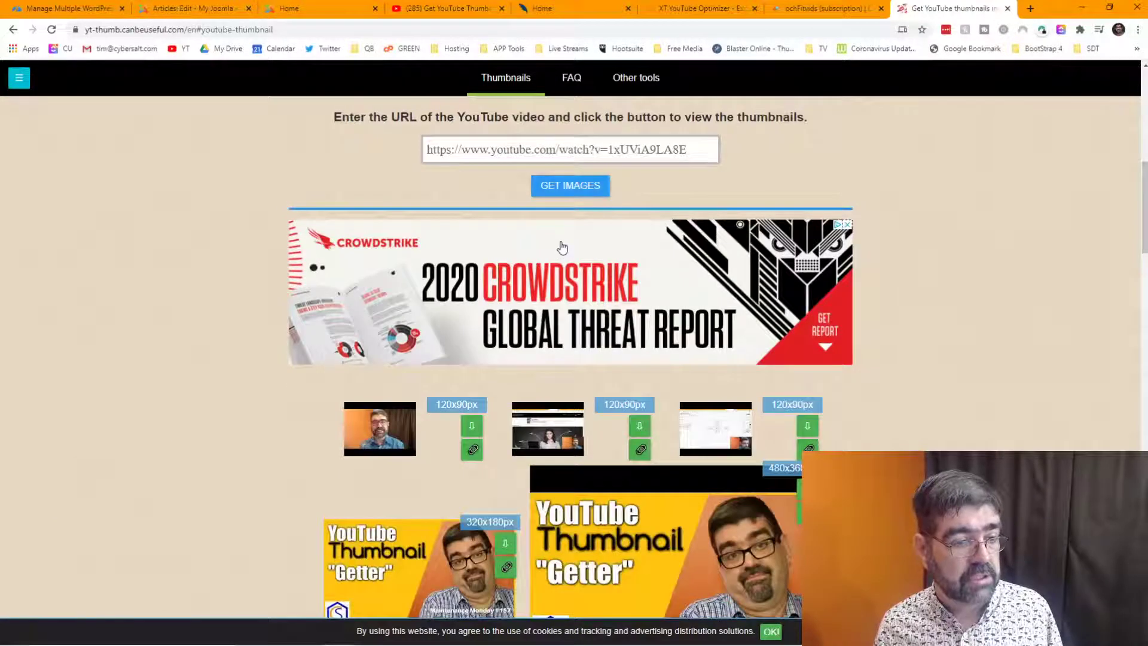
pyautogui.scroll(-3, 652, 299)
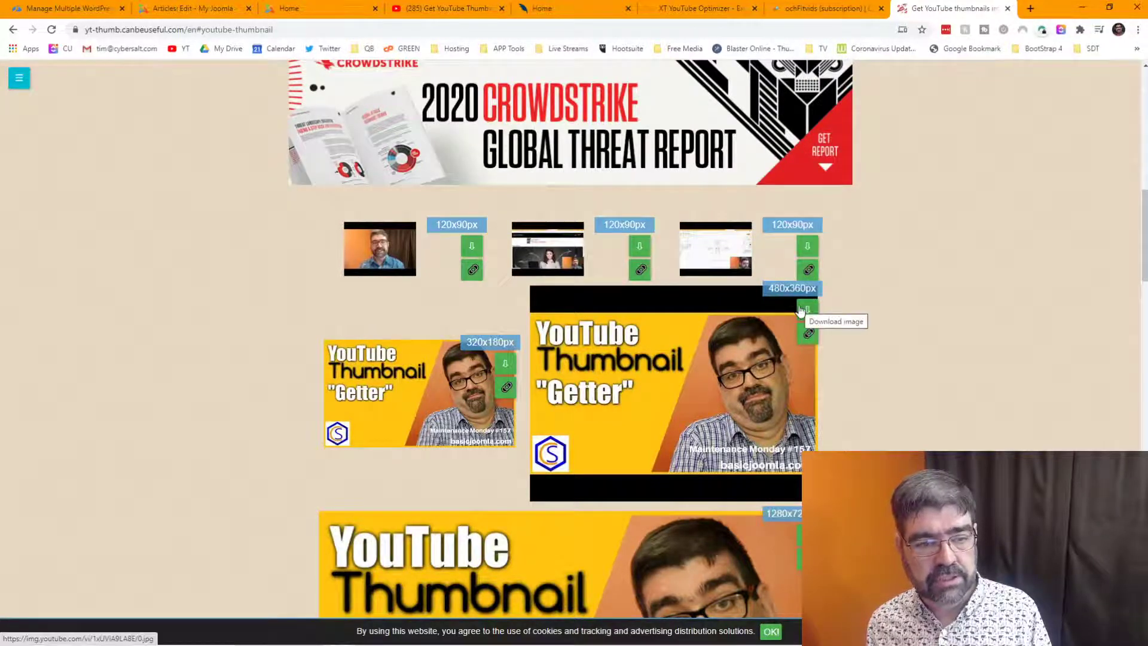
# Step: Open the 480x360 px thumbnail by its link and copy the image's web address
pyautogui.click(810, 338)
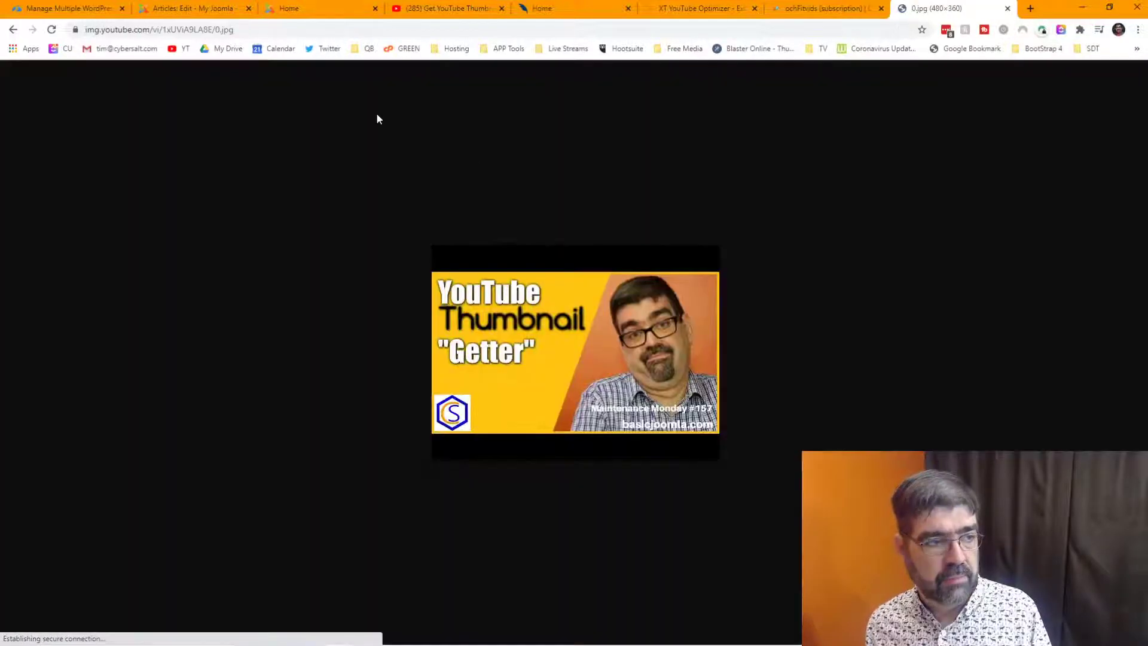
pyautogui.click(254, 30)
pyautogui.rightClick(254, 30)
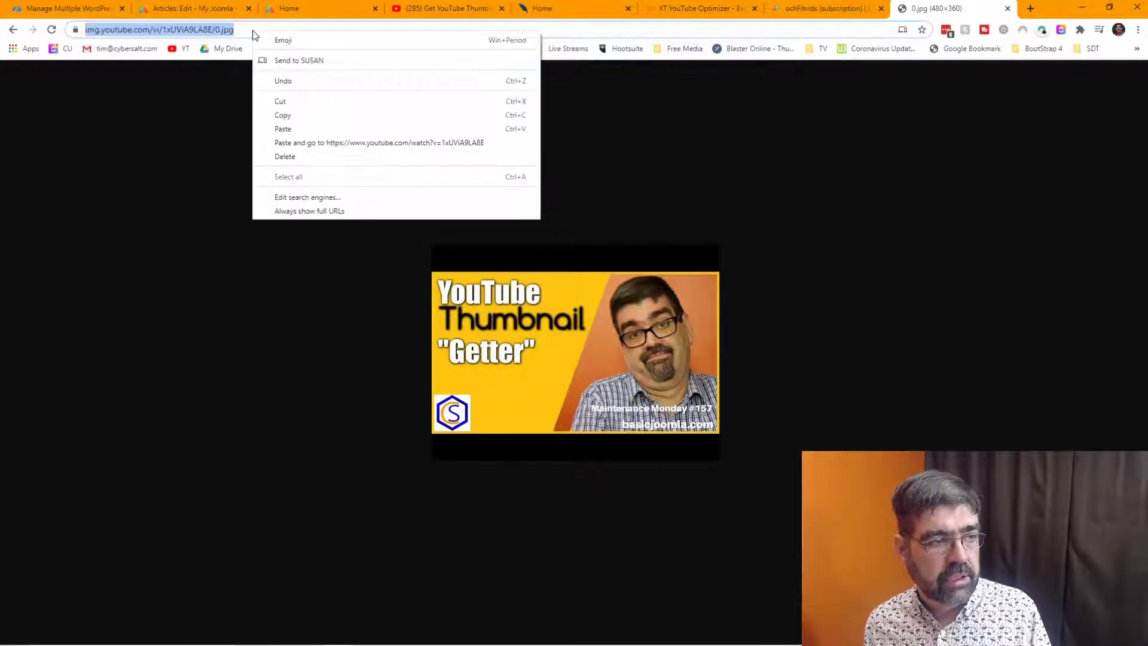
pyautogui.click(304, 116)
pyautogui.rightClick(541, 329)
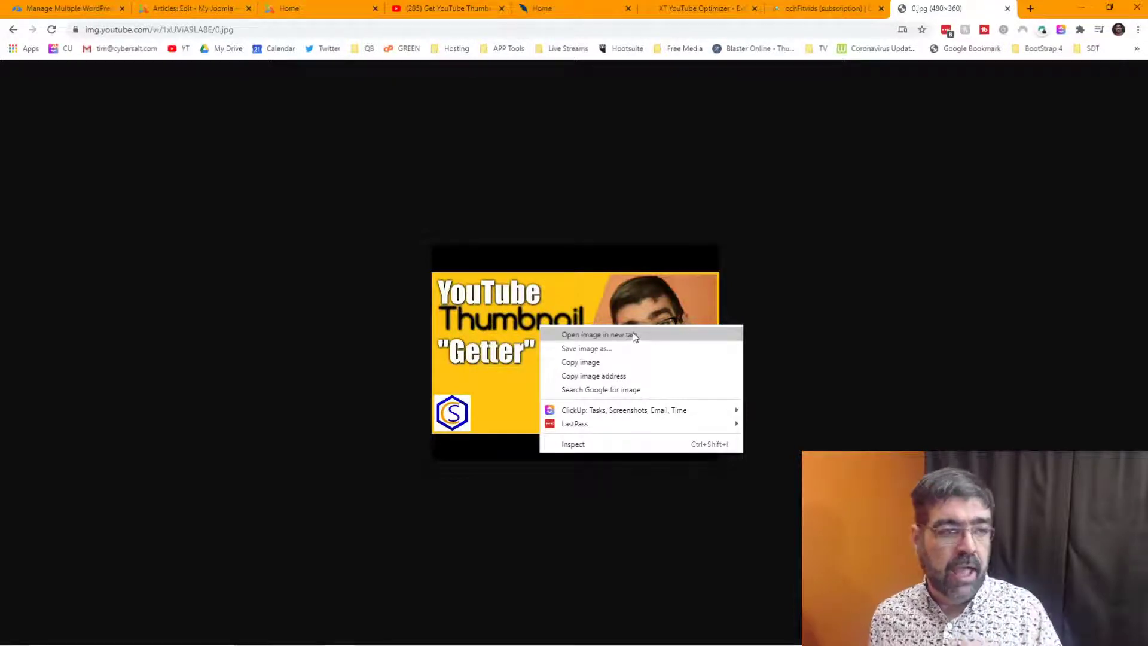
pyautogui.click(214, 11)
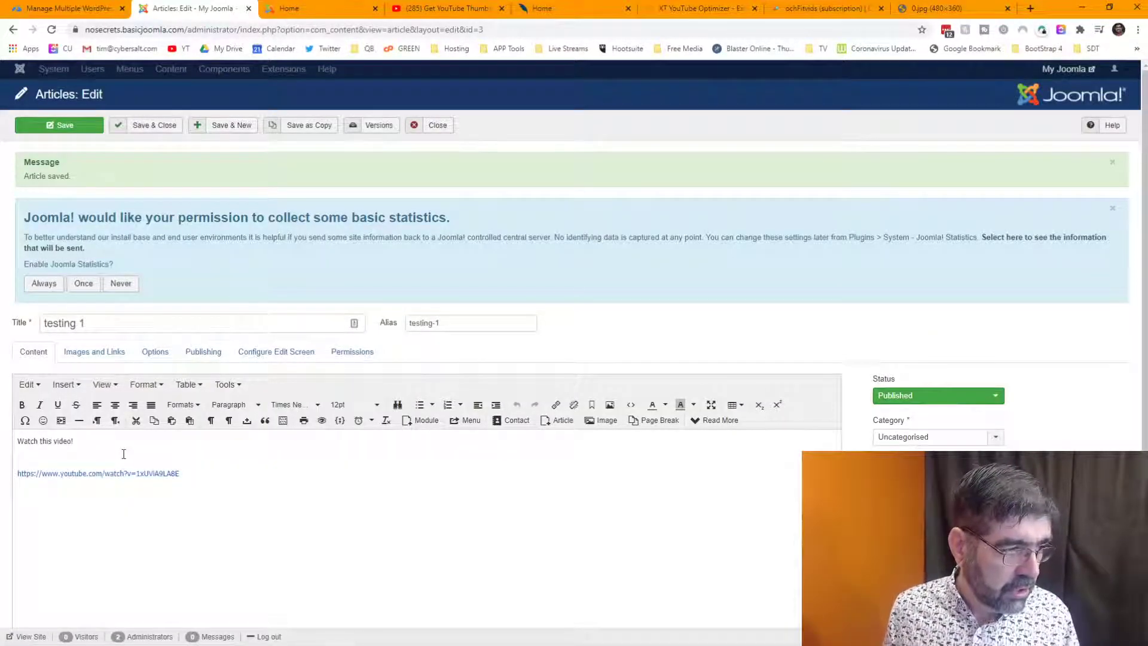
pyautogui.scroll(-3, 240, 454)
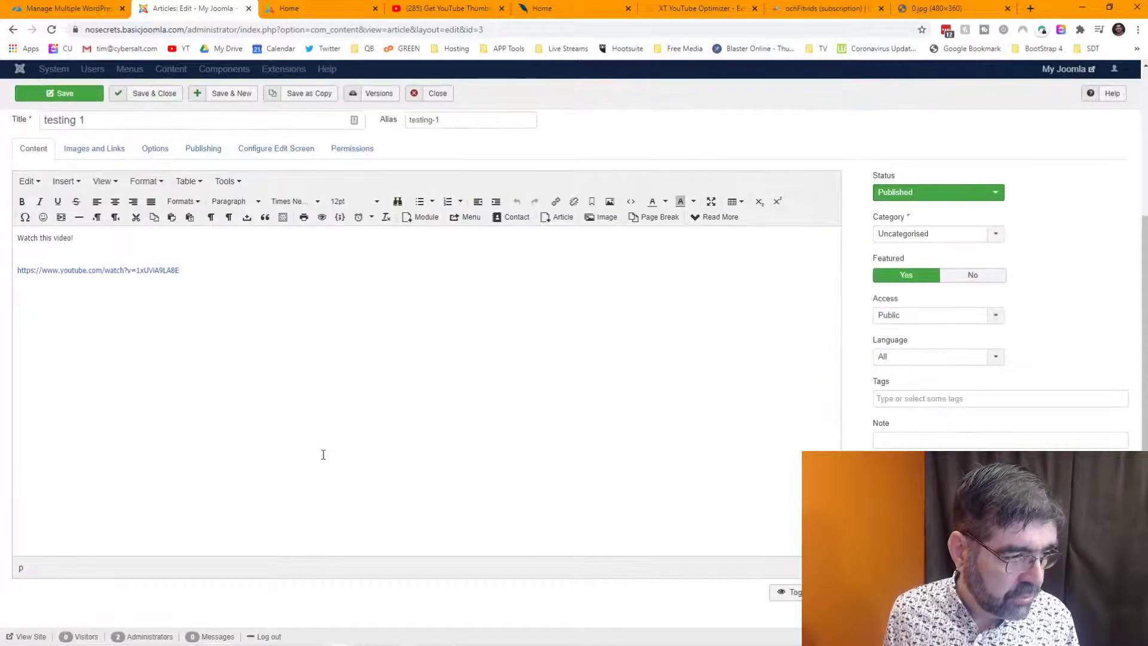
pyautogui.scroll(3, 323, 454)
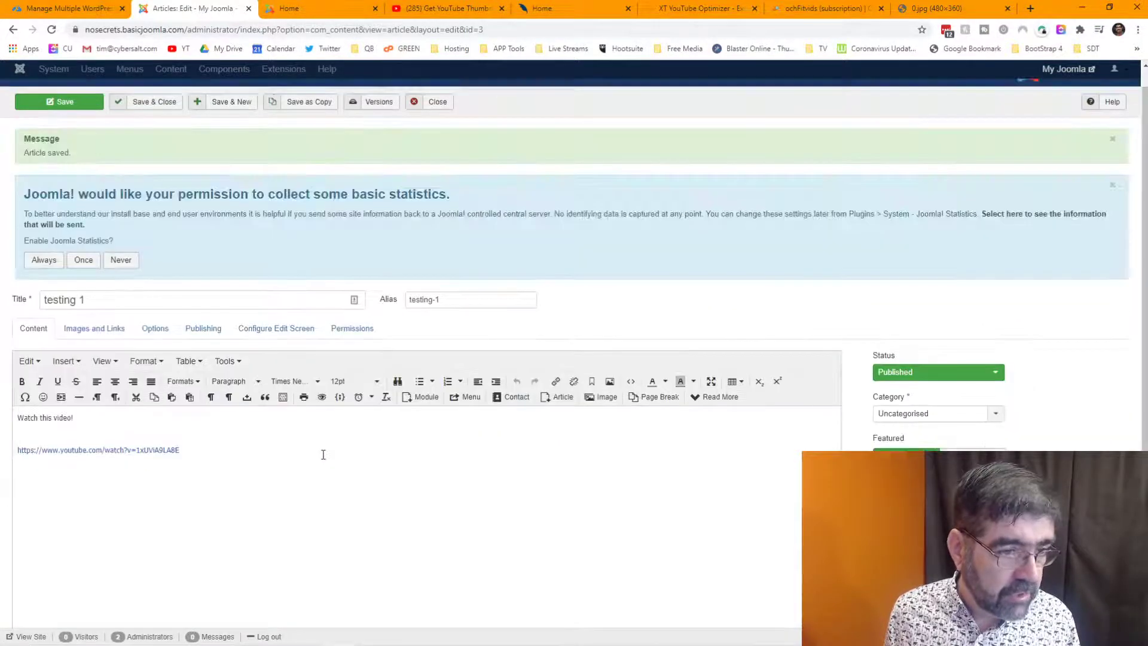
pyautogui.click(596, 397)
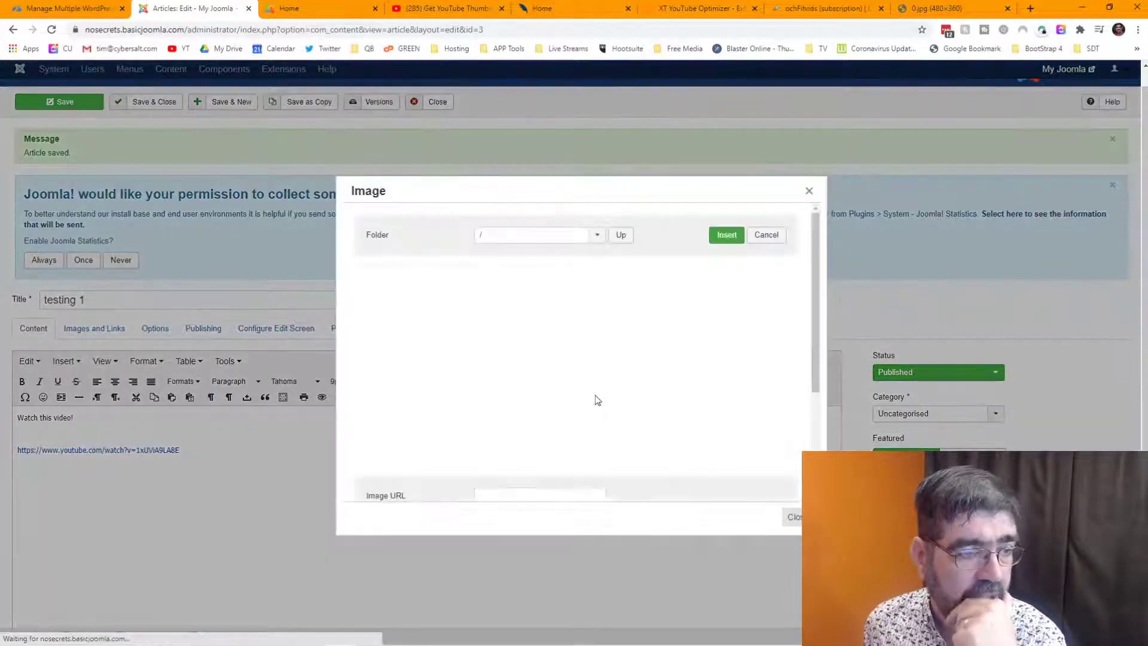
pyautogui.scroll(-1, 594, 398)
pyautogui.scroll(-2, 594, 398)
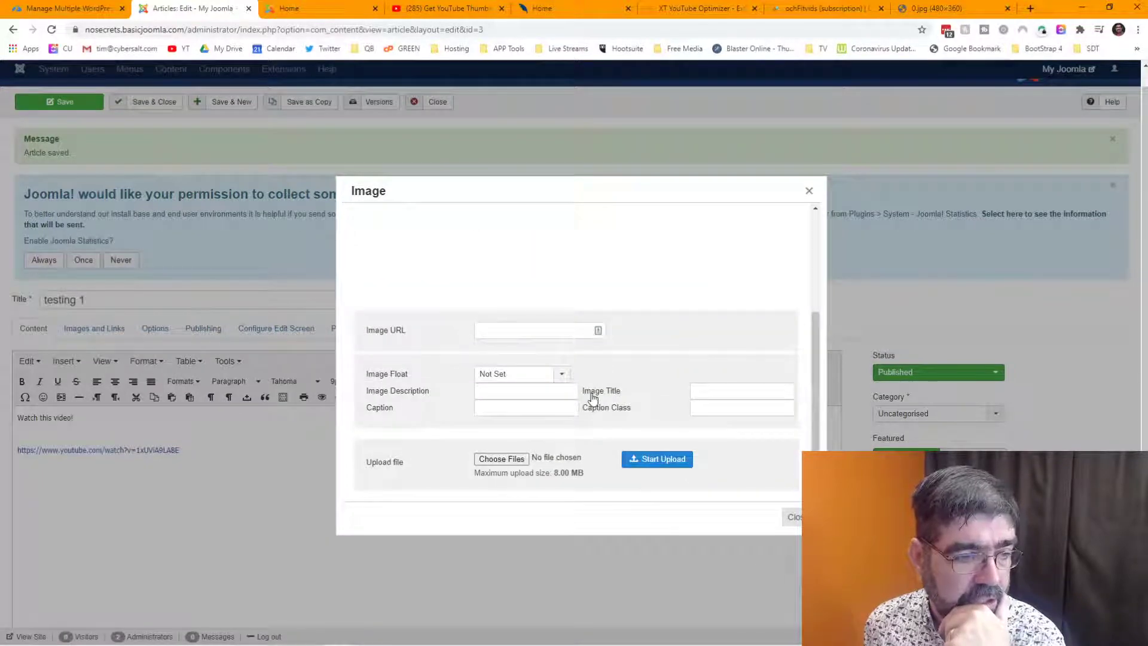
pyautogui.click(516, 459)
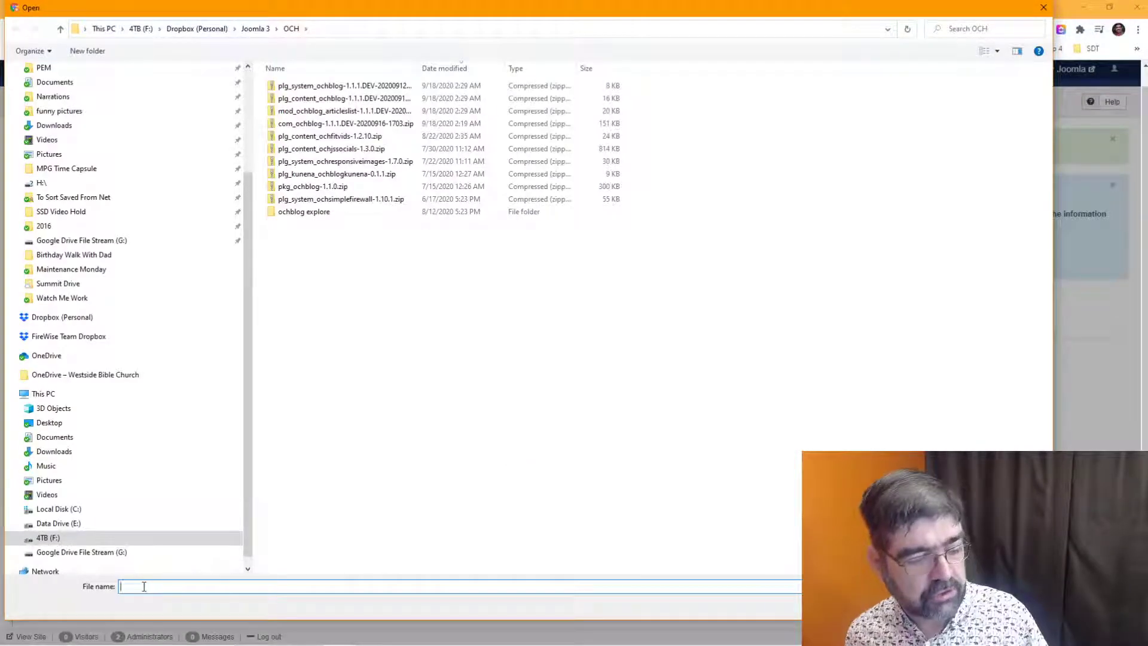
pyautogui.hotkey('ctrl', 'v')
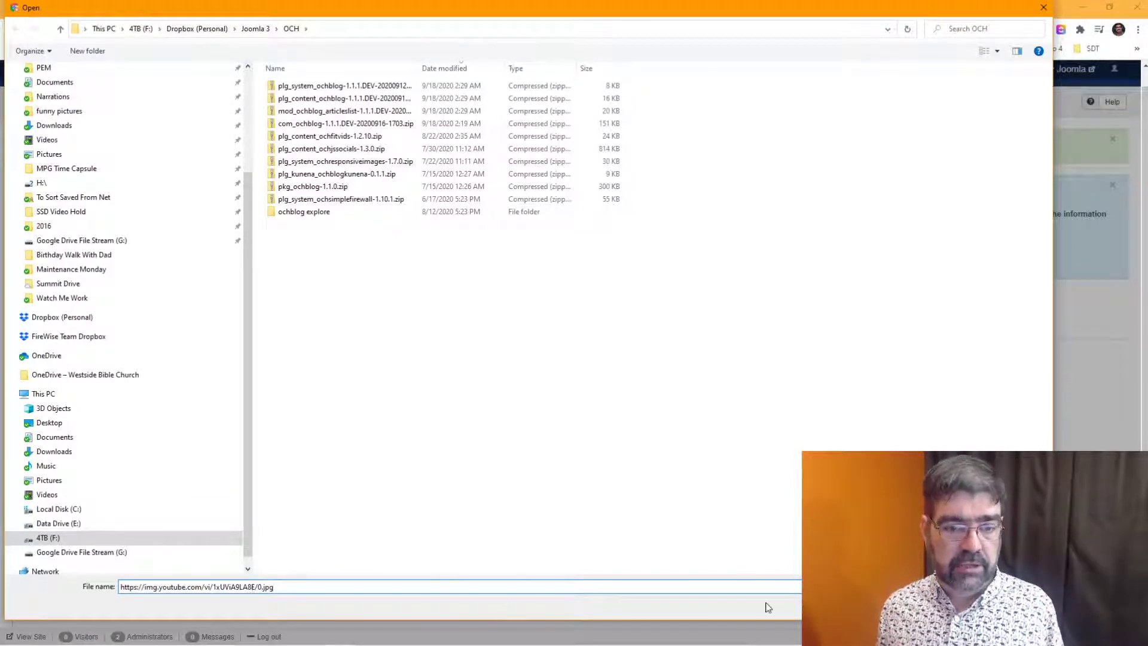
pyautogui.press('Return')
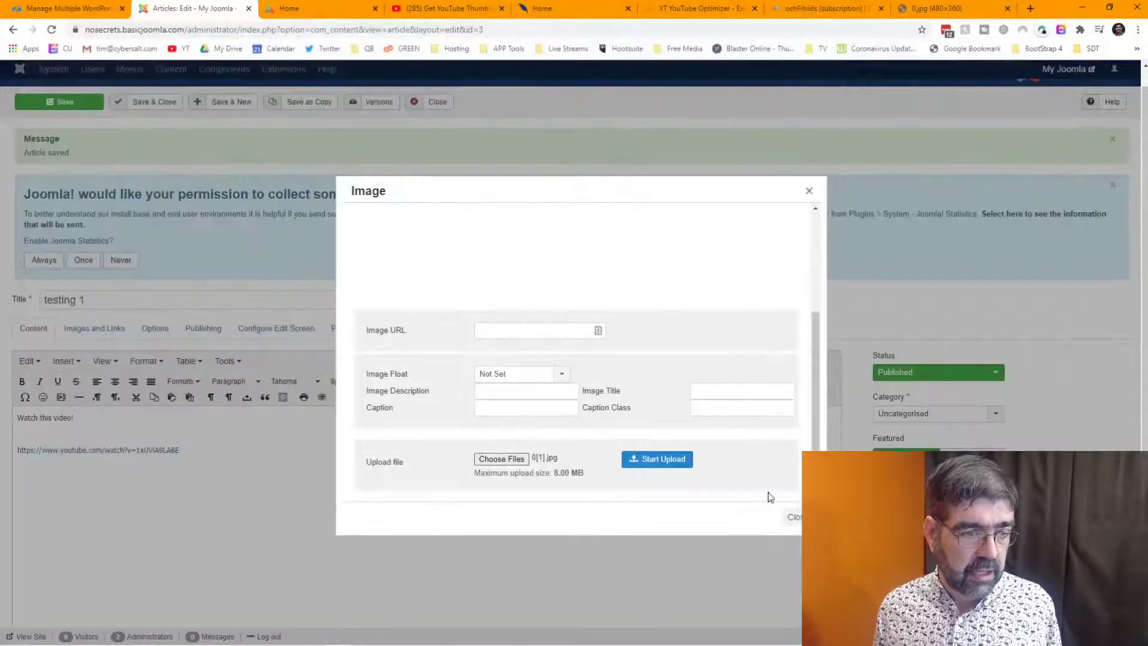
pyautogui.click(668, 464)
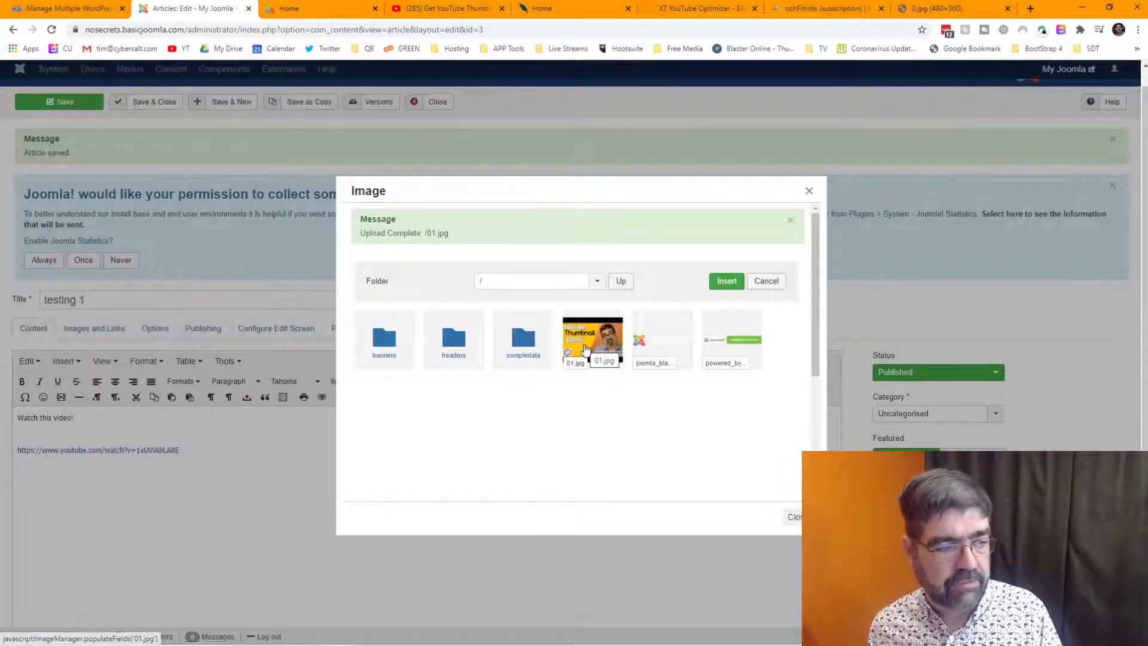
# Step: Insert the uploaded 01.jpg at the start of the article and put a blank line between it and "Watch this video!"
pyautogui.click(585, 349)
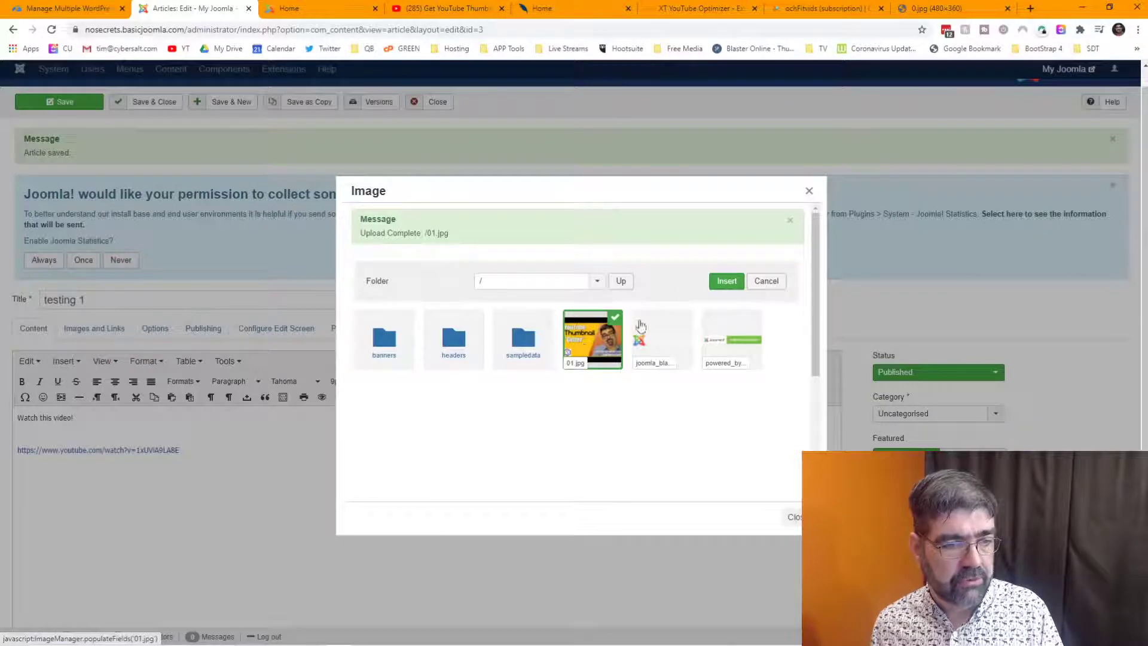
pyautogui.click(727, 282)
pyautogui.scroll(-2, 391, 465)
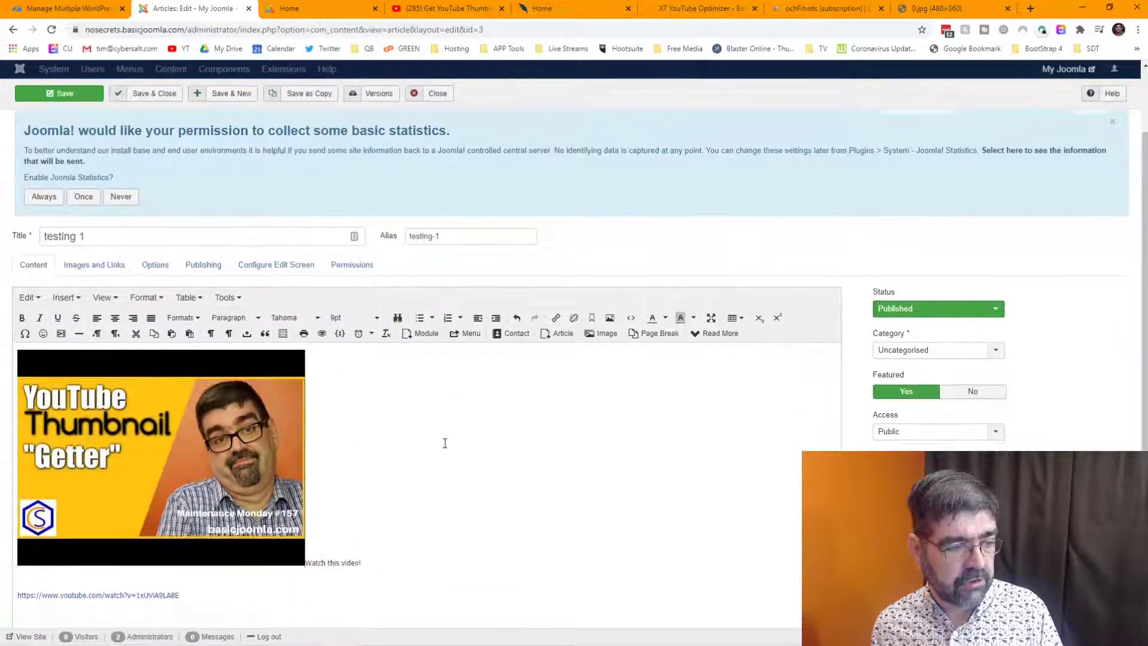
pyautogui.press('Return')
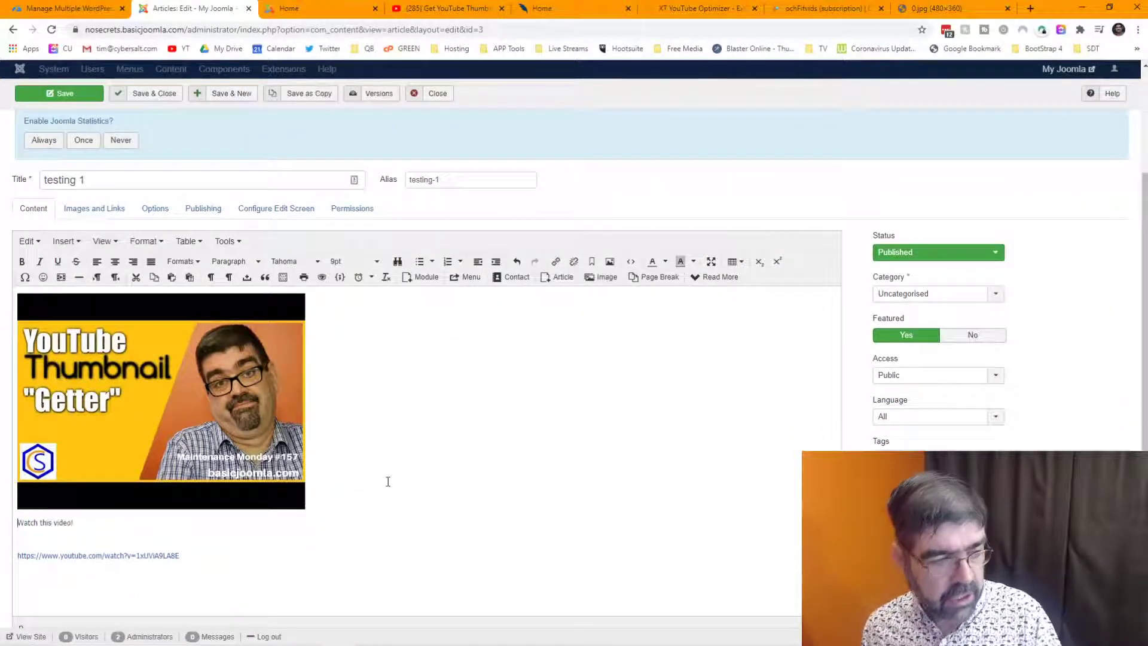
pyautogui.press('Return')
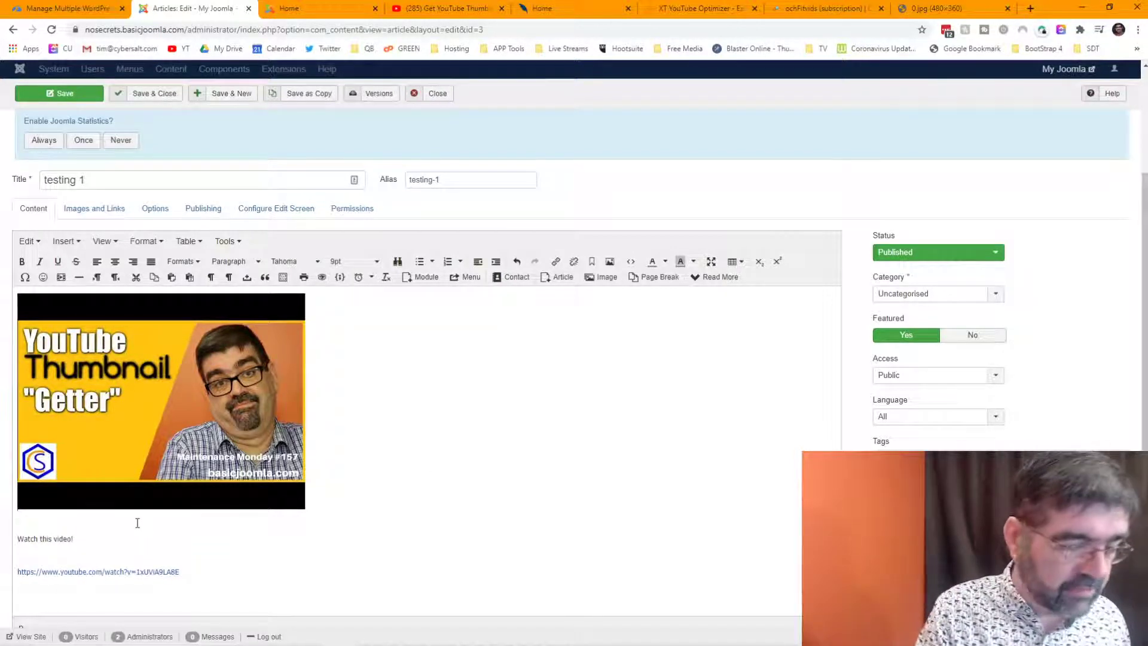
# Step: Move "Watch this video!" above the thumbnail image and remove the extra blank lines before the YouTube link
pyautogui.press('Return')
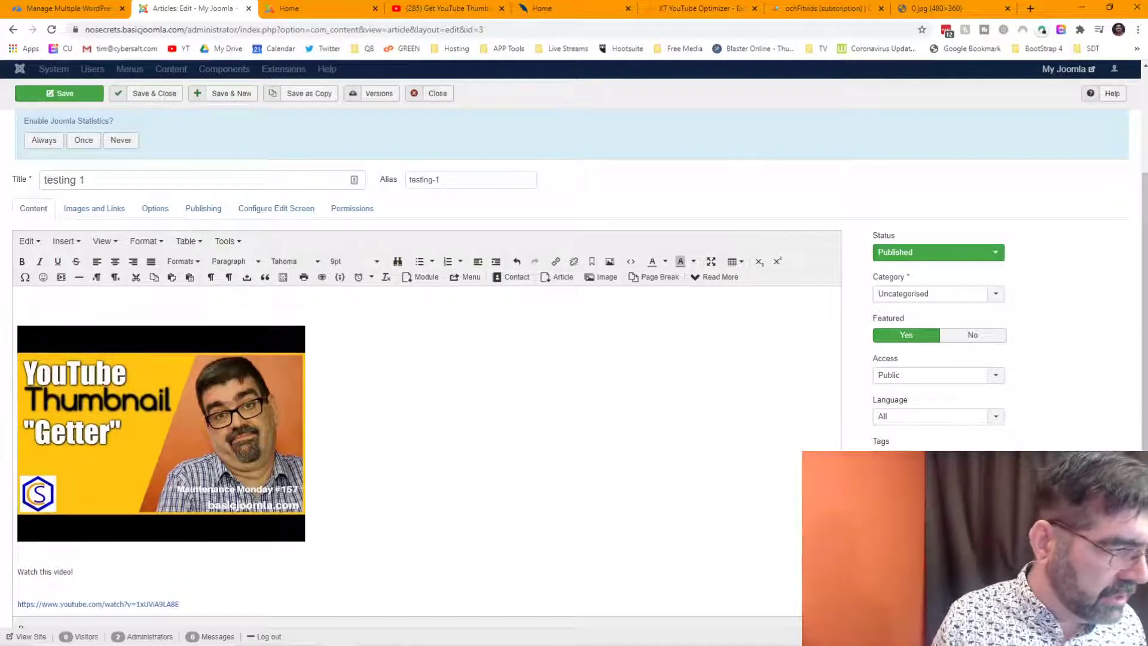
pyautogui.moveTo(71, 580); pyautogui.dragTo(24, 299)
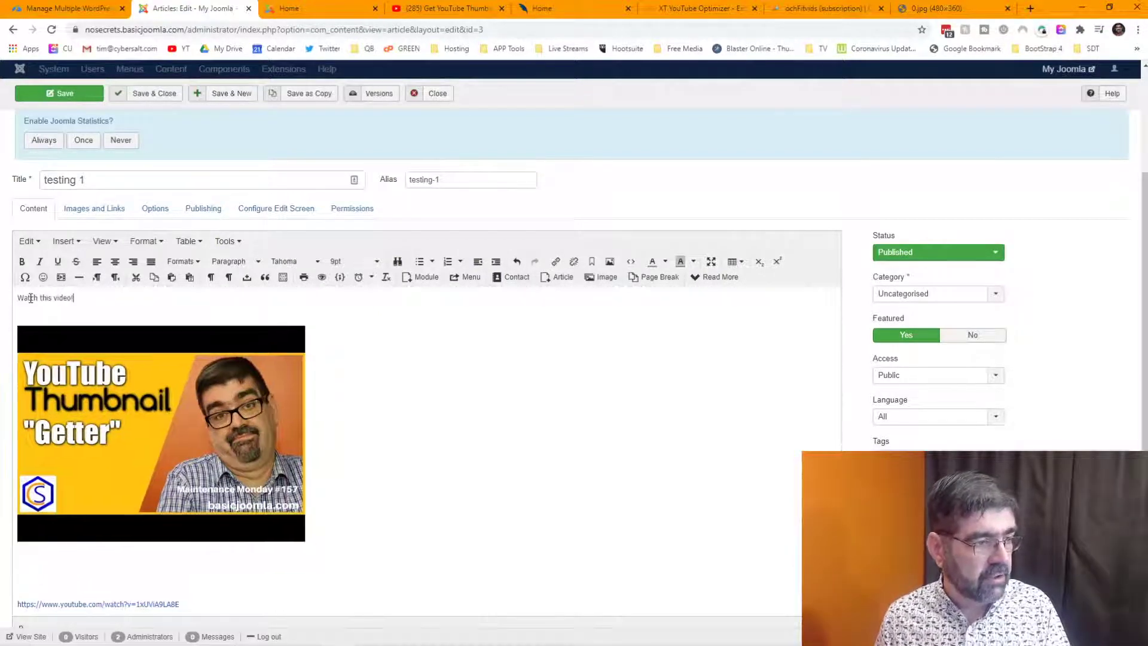
pyautogui.press('Delete')
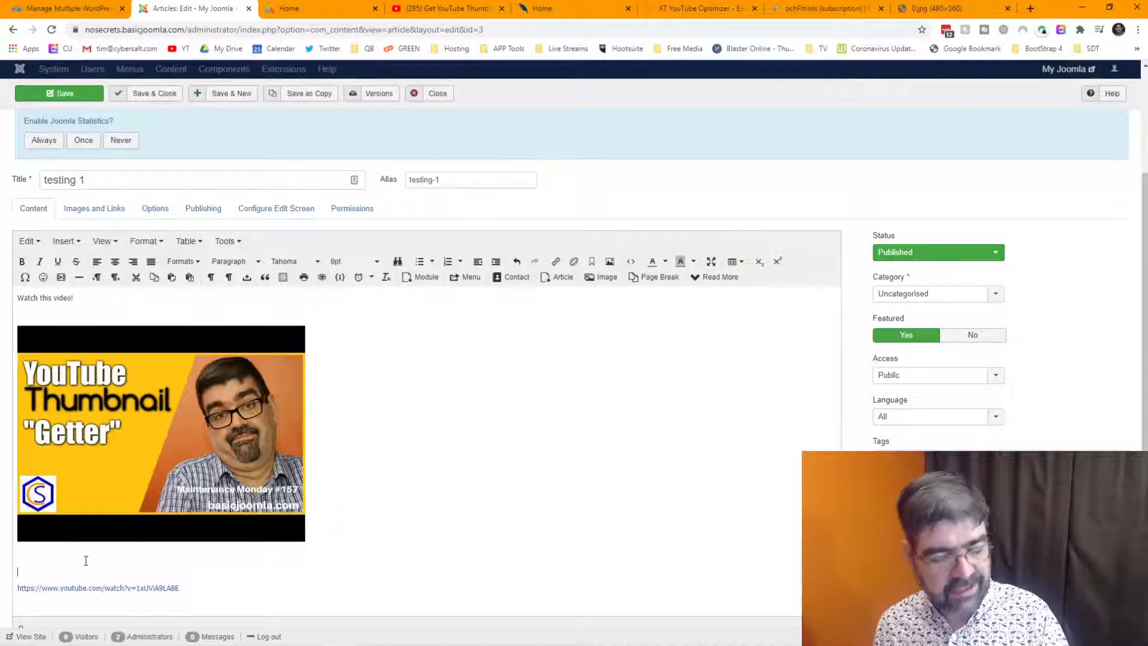
pyautogui.press('Delete')
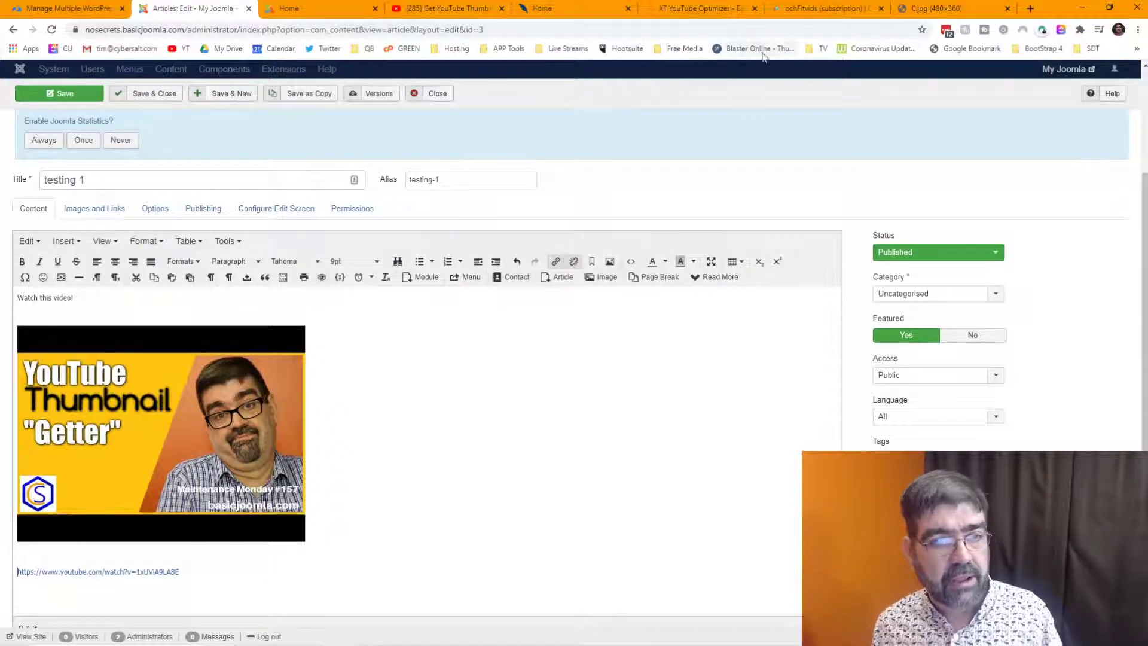
pyautogui.click(951, 9)
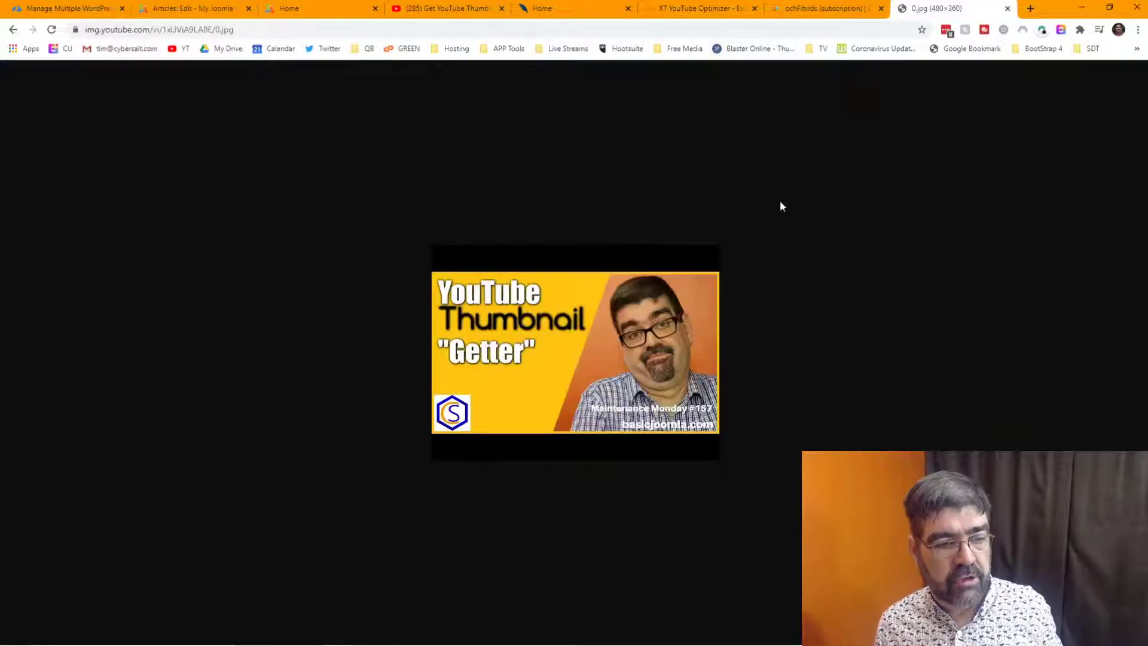
pyautogui.click(826, 9)
pyautogui.click(921, 8)
pyautogui.click(13, 29)
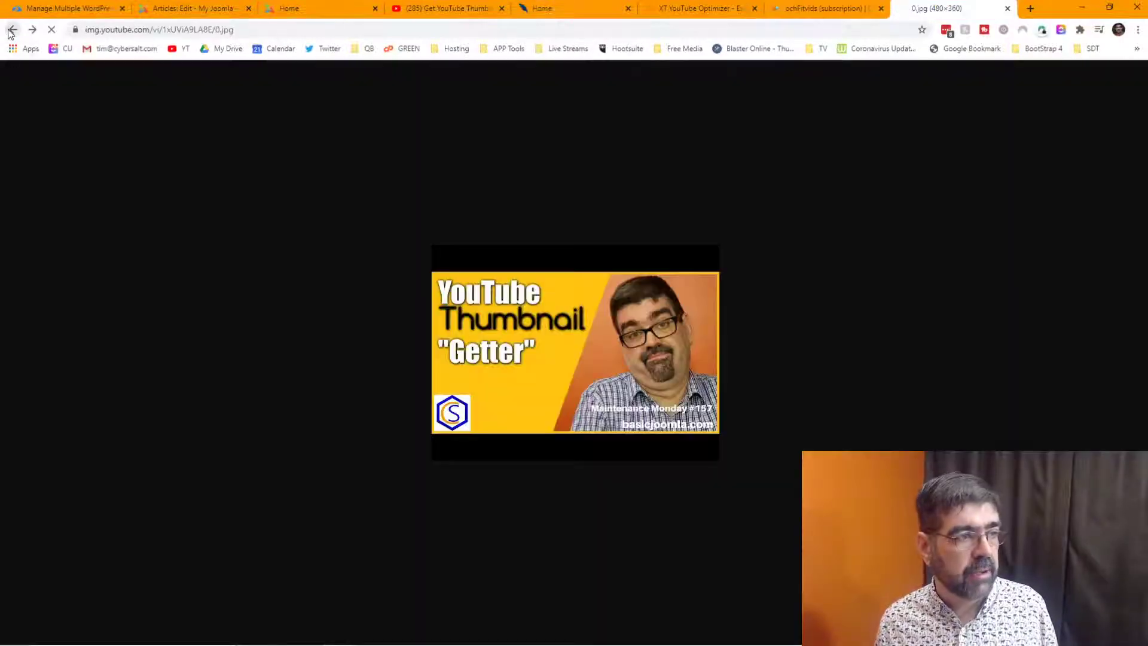
pyautogui.scroll(-3, 526, 254)
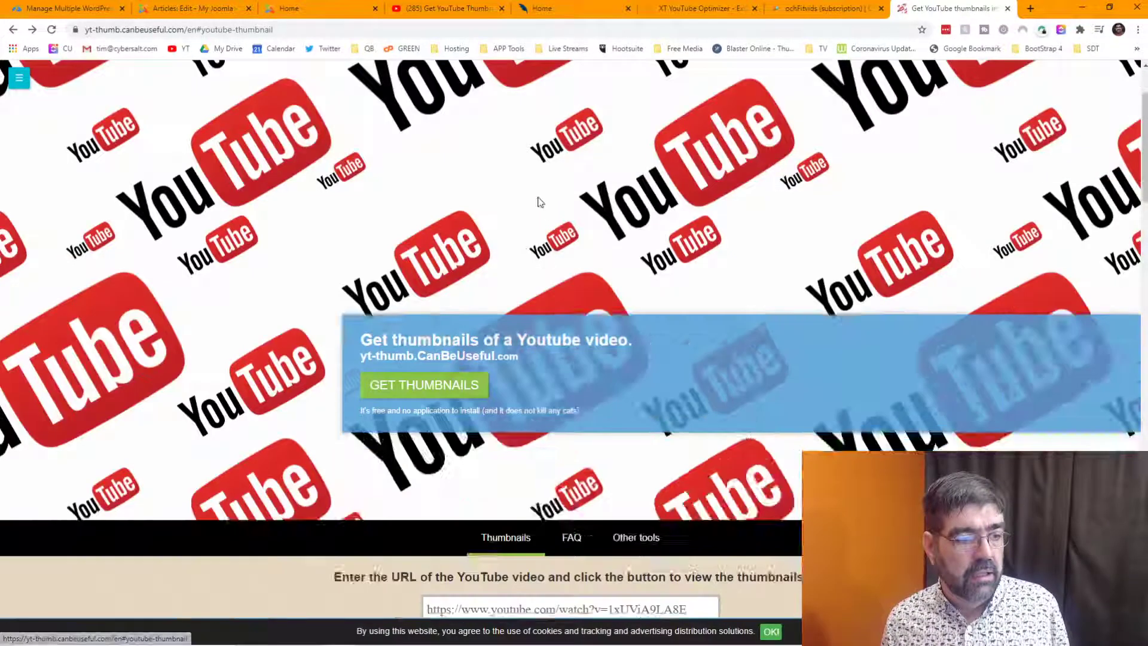
pyautogui.scroll(-3, 536, 203)
pyautogui.click(555, 377)
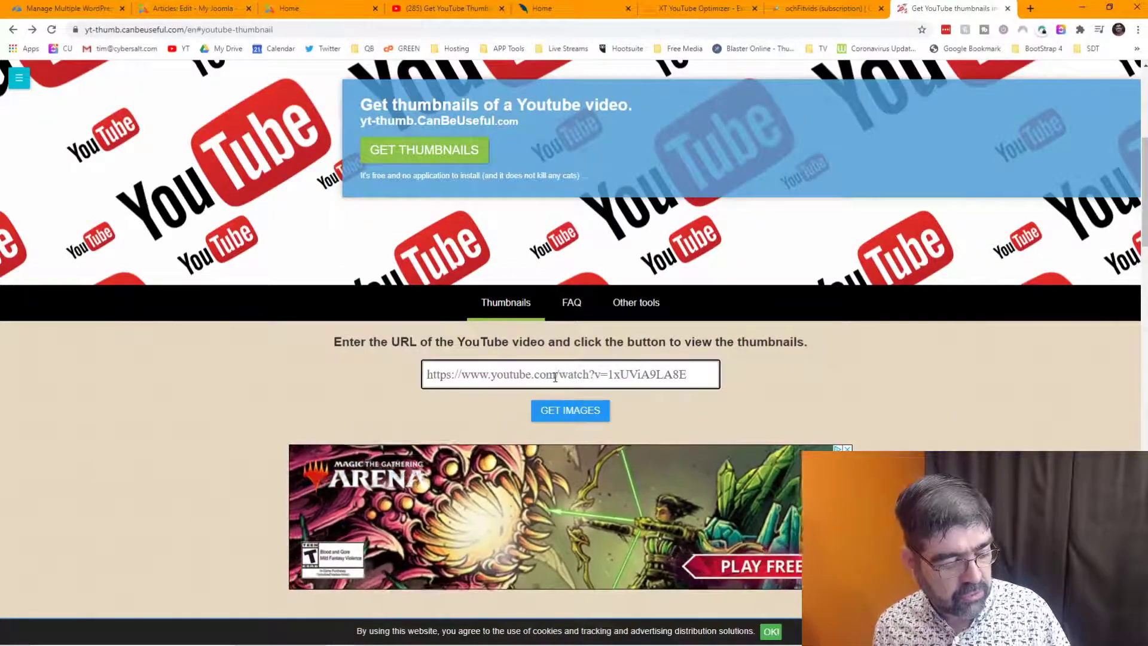
pyautogui.press('super+v')
pyautogui.click(621, 476)
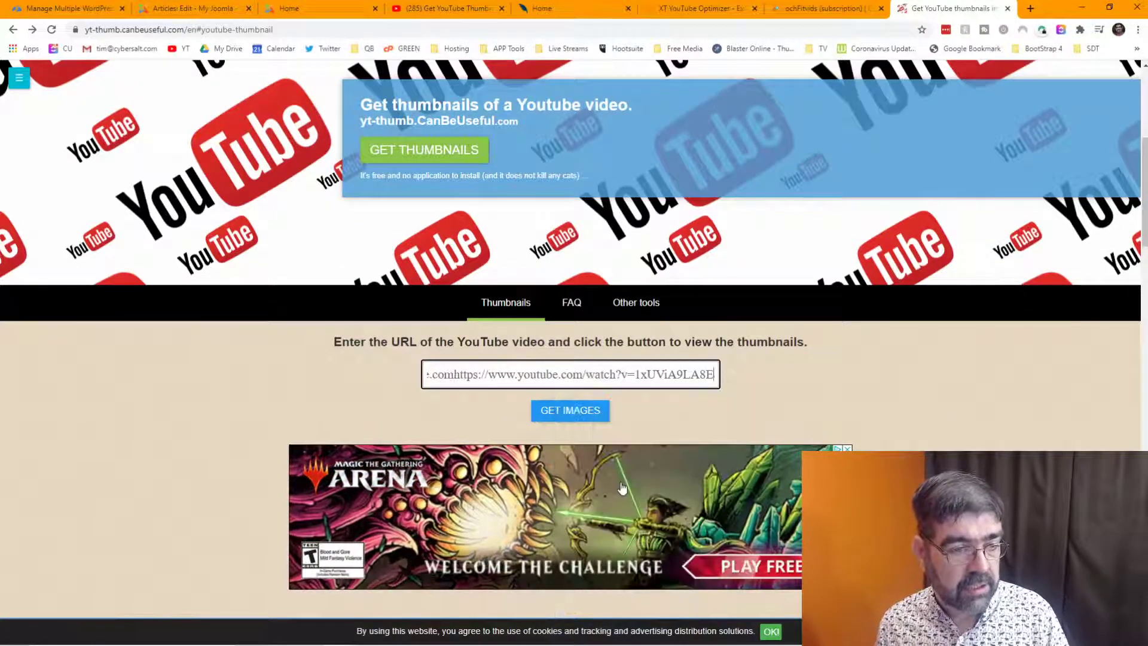
pyautogui.click(569, 411)
pyautogui.scroll(-1, 658, 269)
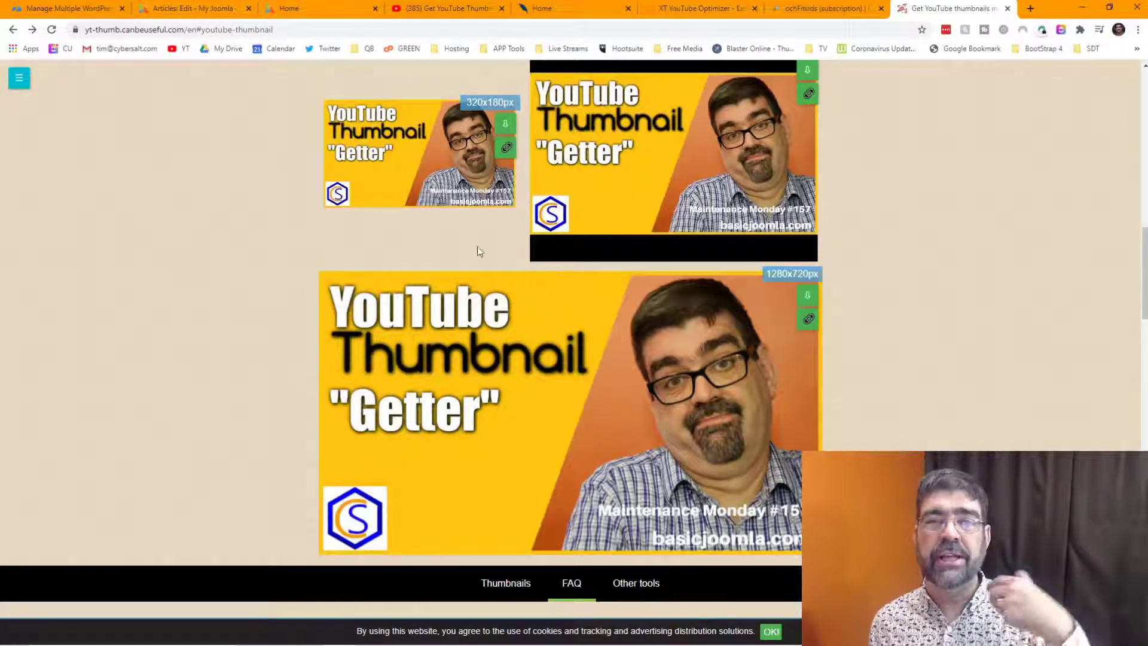
# Step: Save the article, reload the site's front-end home page and open the "testing 1" article there
pyautogui.click(203, 10)
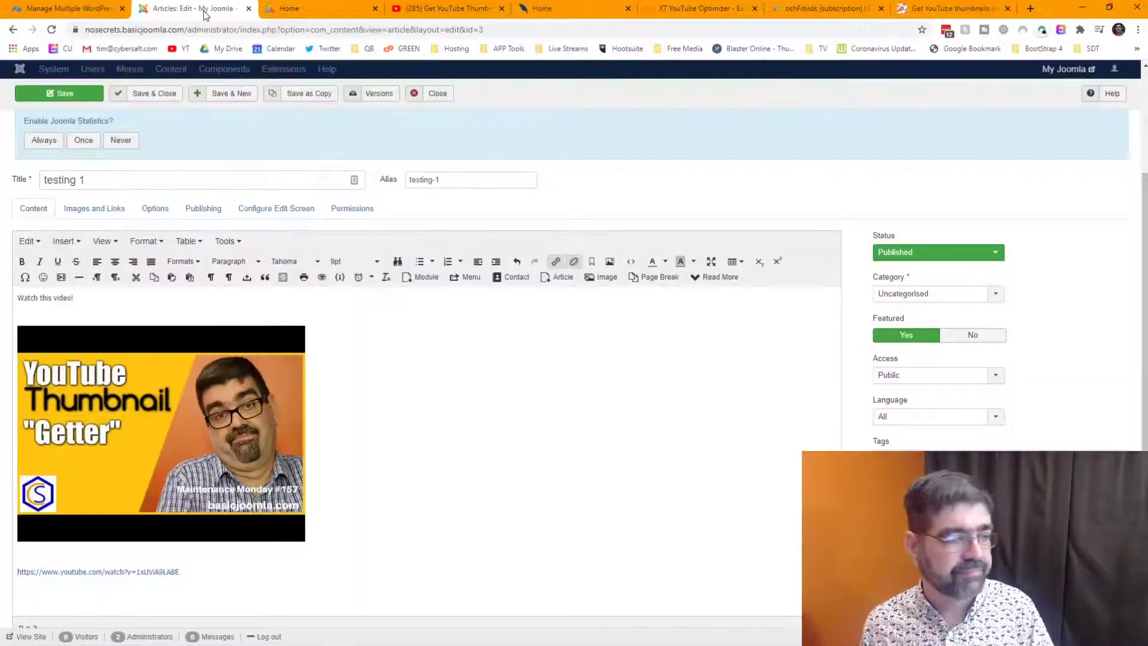
pyautogui.click(65, 94)
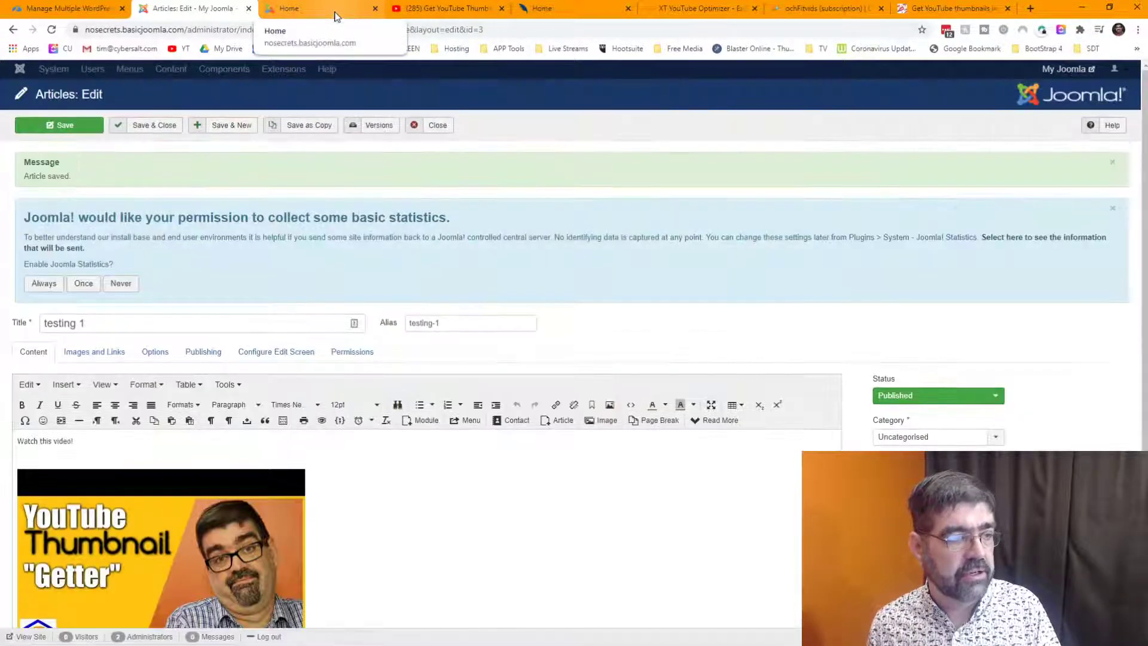
pyautogui.click(318, 8)
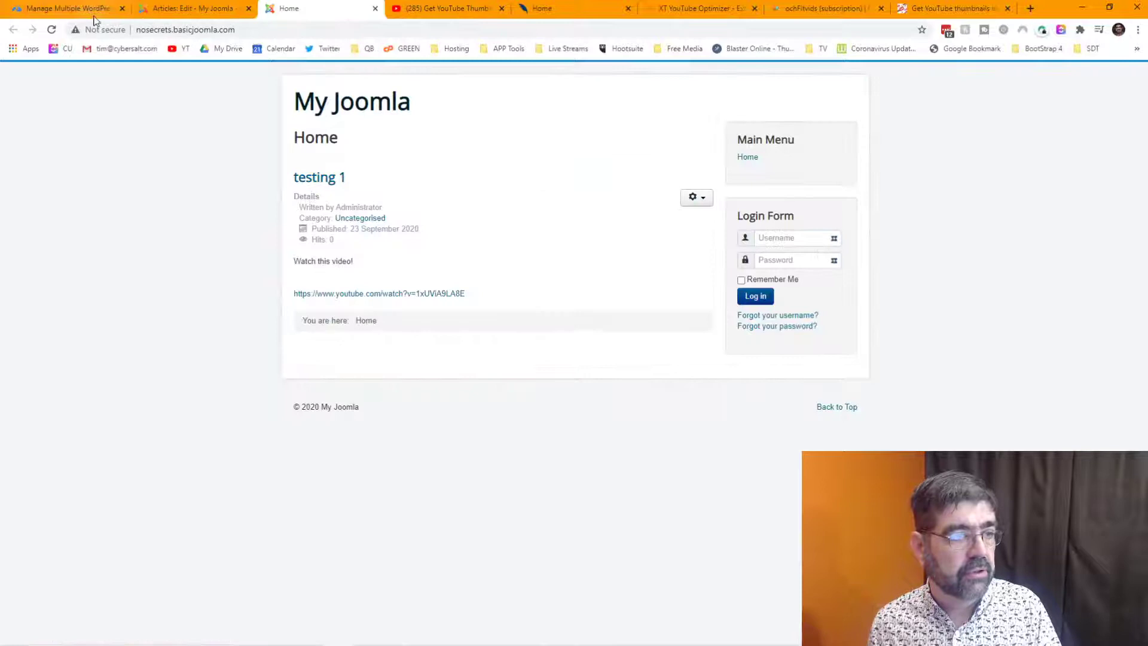
pyautogui.click(50, 32)
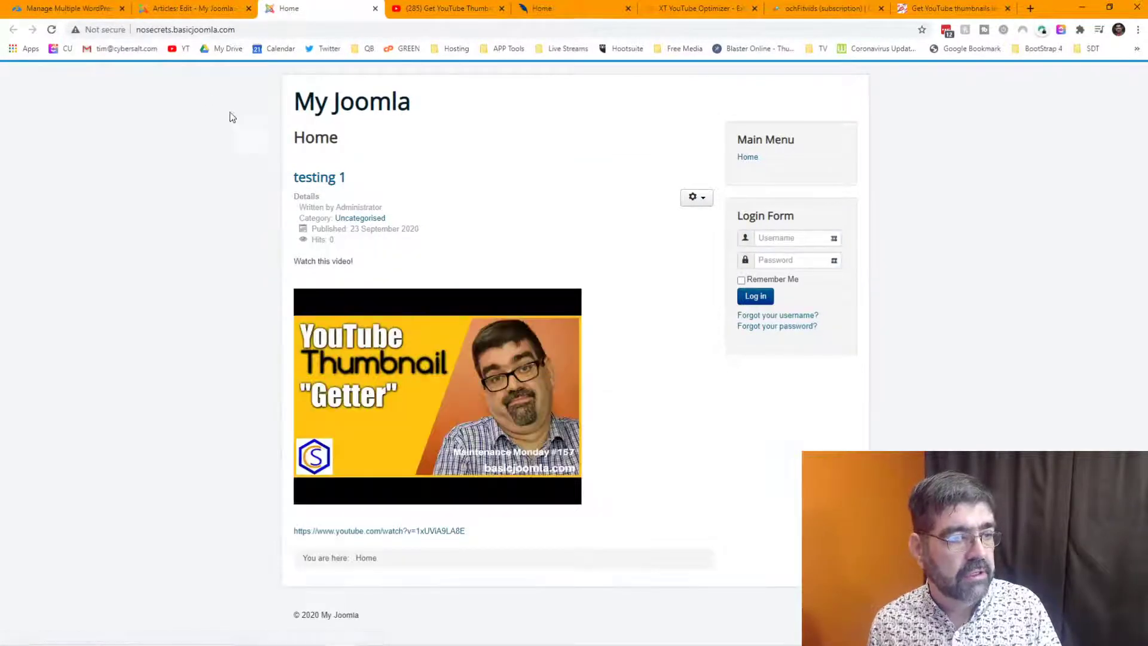
pyautogui.click(315, 179)
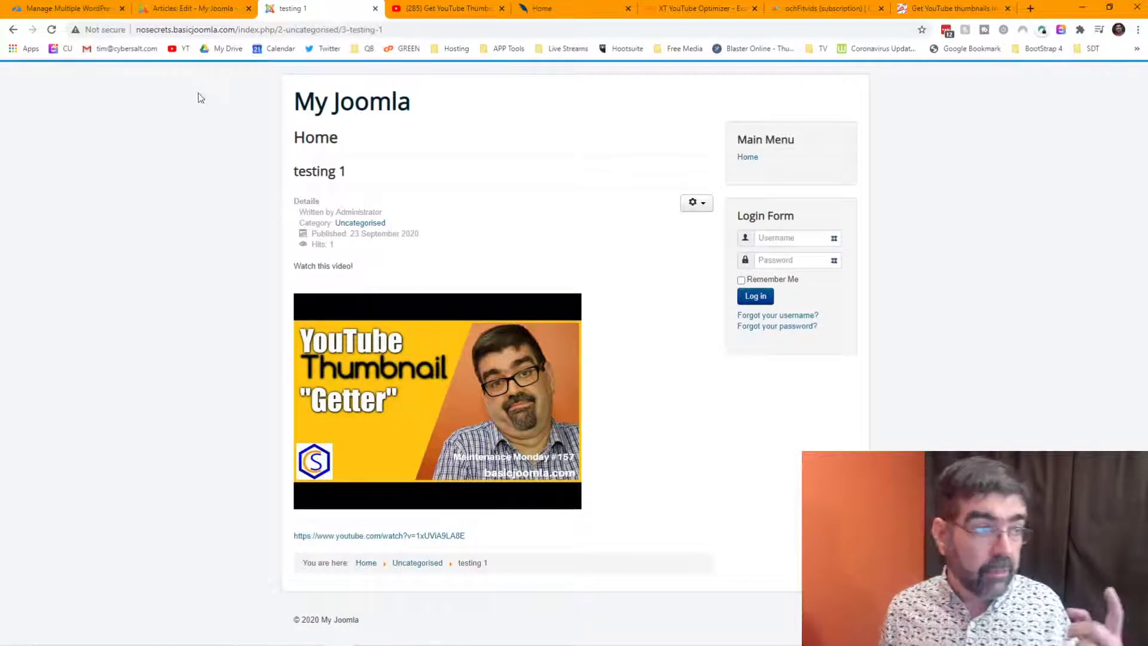
pyautogui.click(201, 10)
pyautogui.scroll(-4, 468, 321)
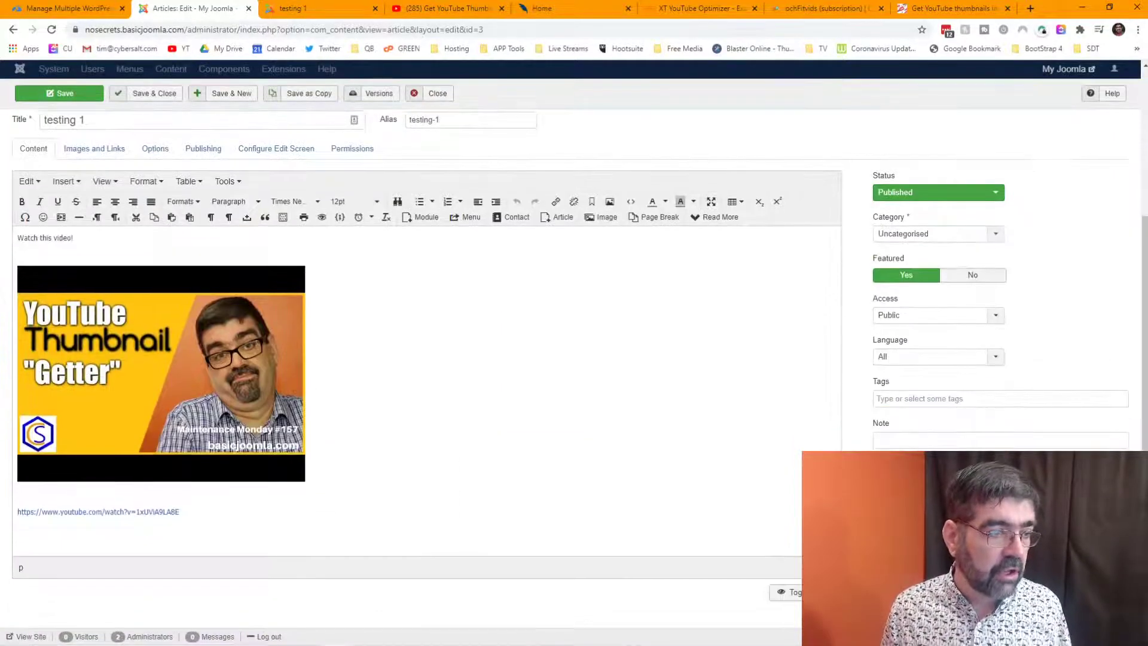
pyautogui.click(202, 349)
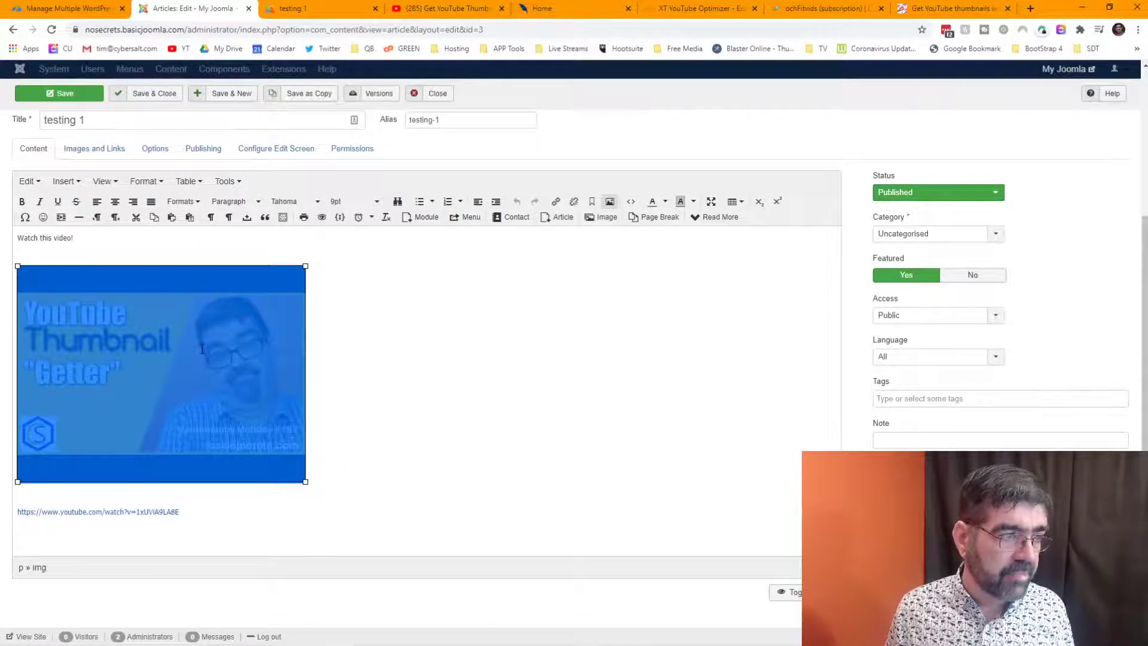
pyautogui.click(557, 202)
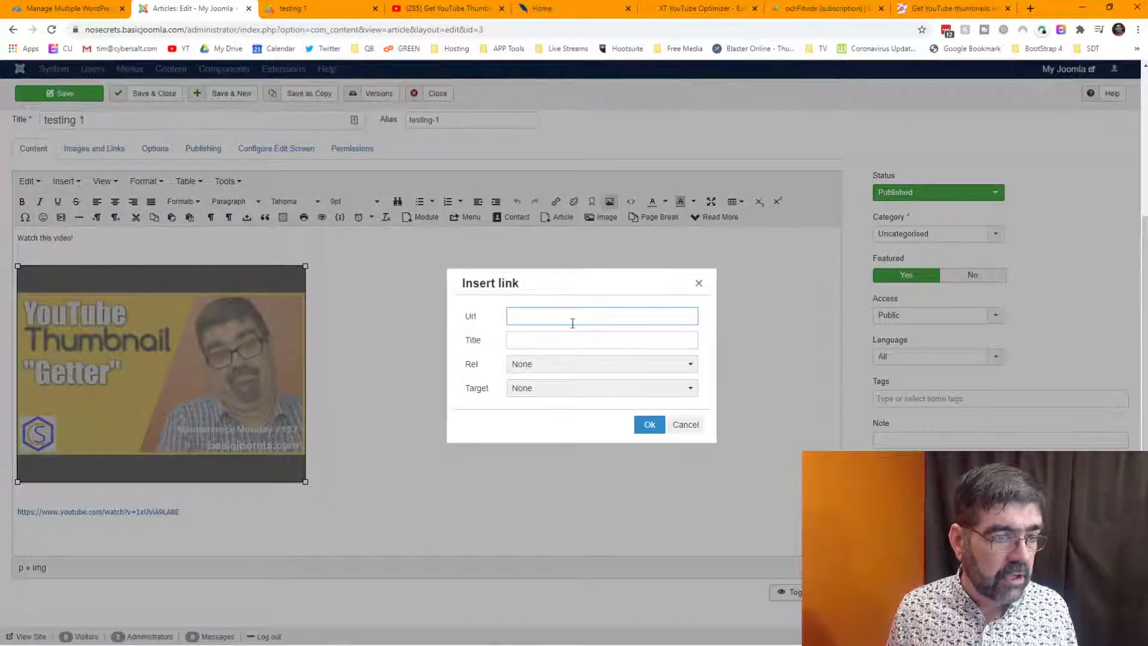
pyautogui.click(570, 319)
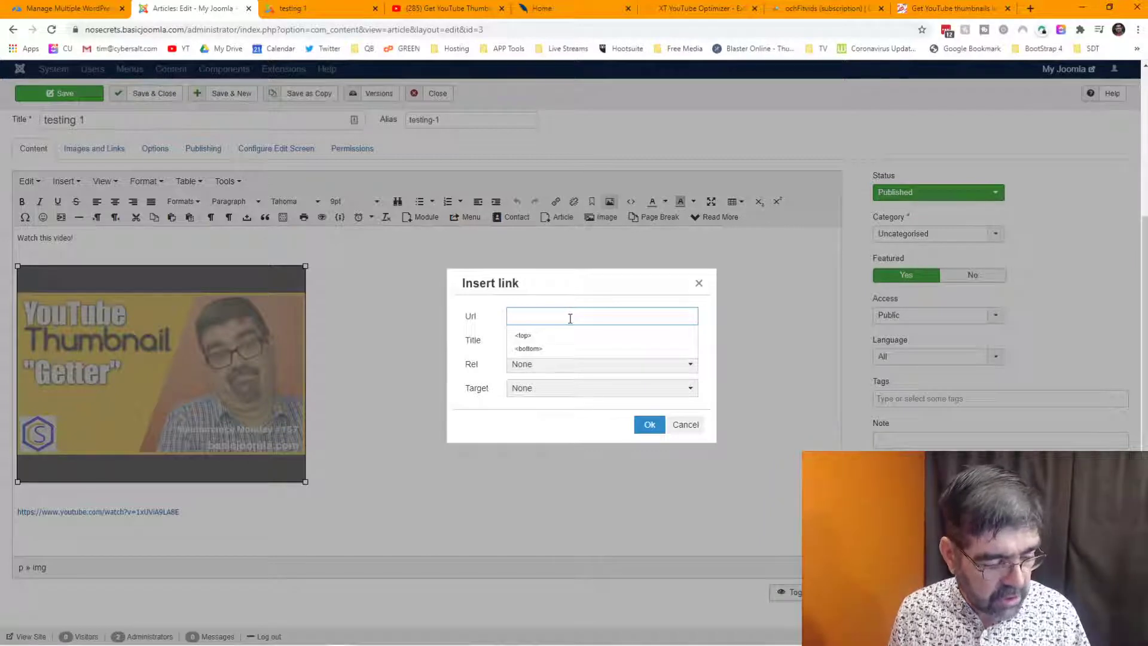
pyautogui.press('super+v')
pyautogui.click(563, 415)
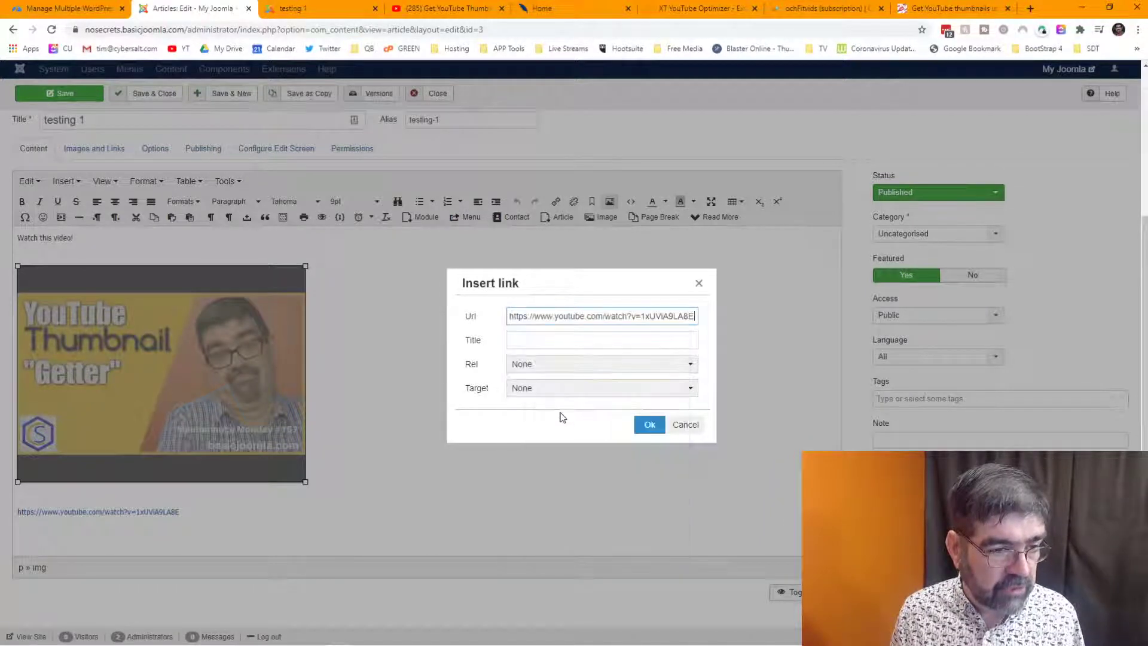
pyautogui.click(574, 390)
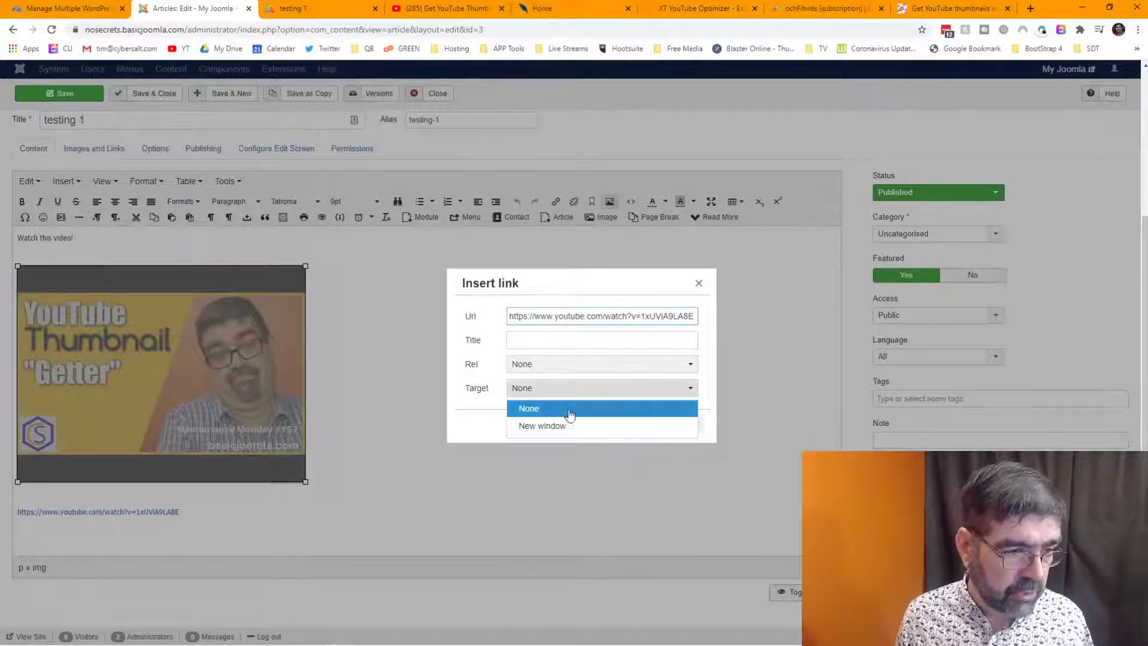
pyautogui.click(571, 424)
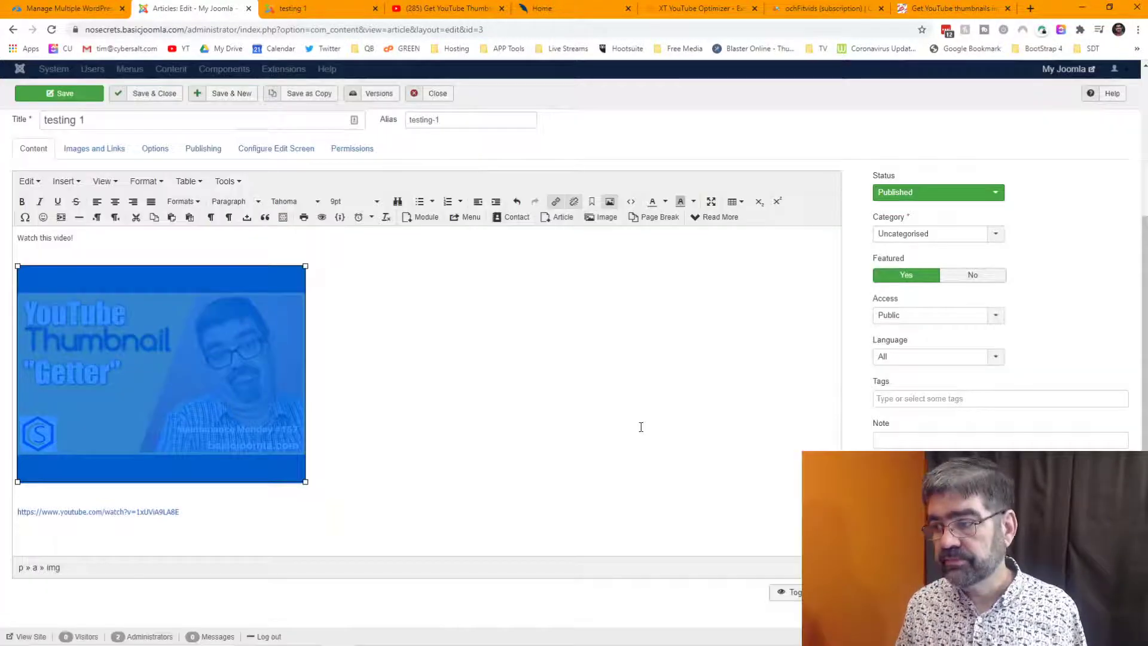
pyautogui.click(646, 425)
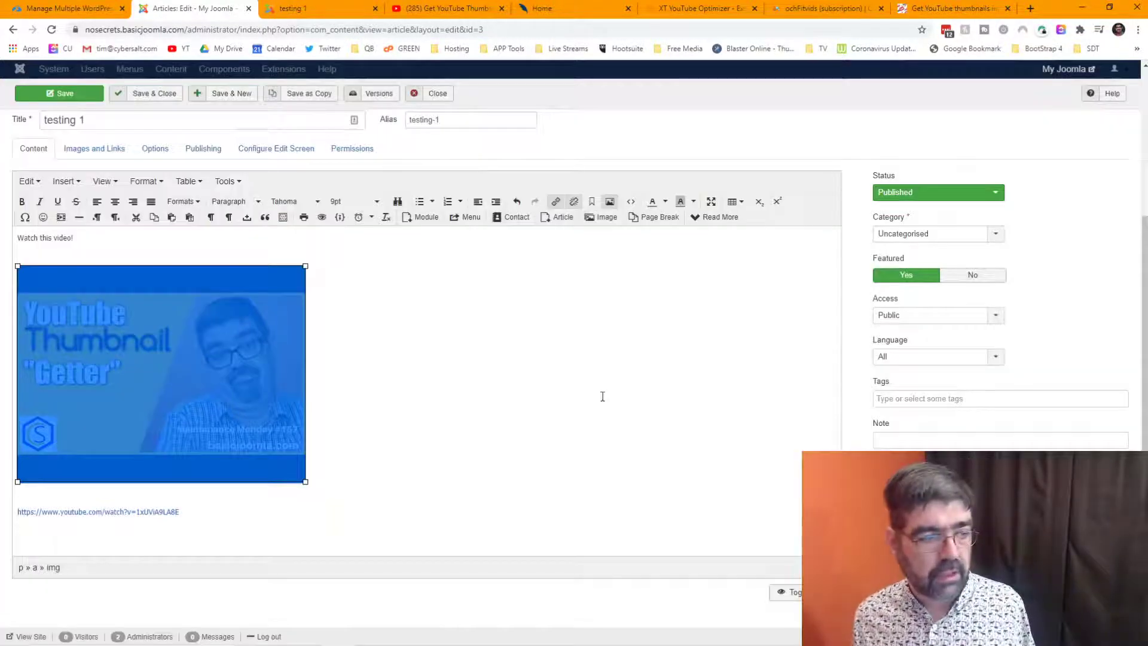
# Step: Save the article, test the thumbnail's link on the reloaded front-end page and close the opened YouTube video
pyautogui.click(60, 93)
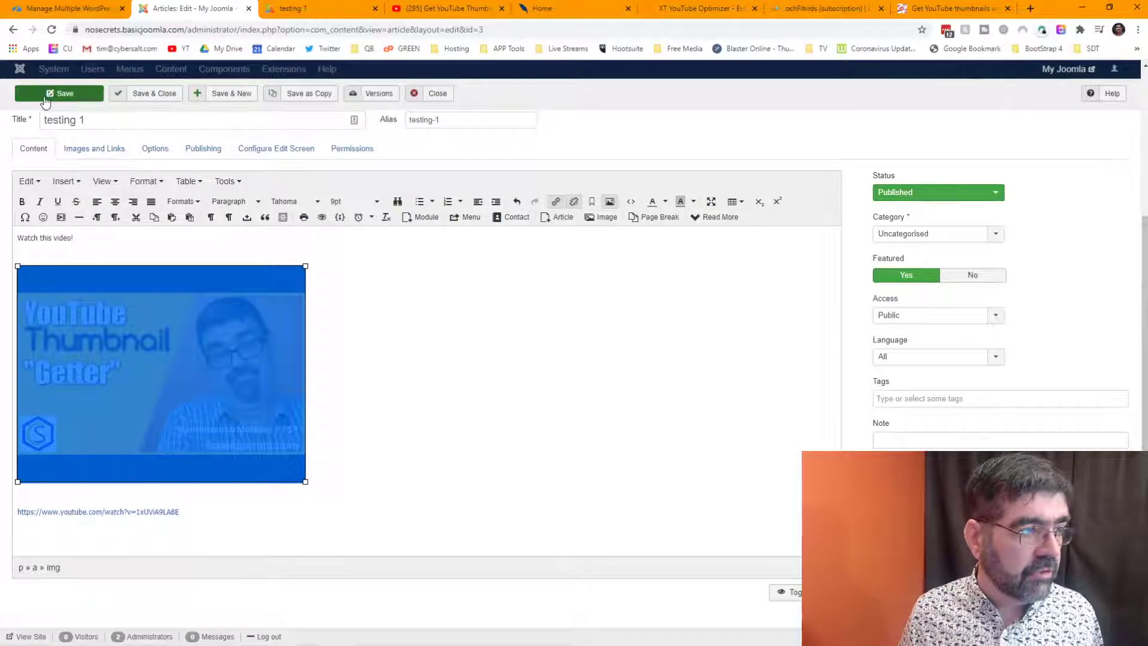
pyautogui.click(293, 9)
pyautogui.click(53, 29)
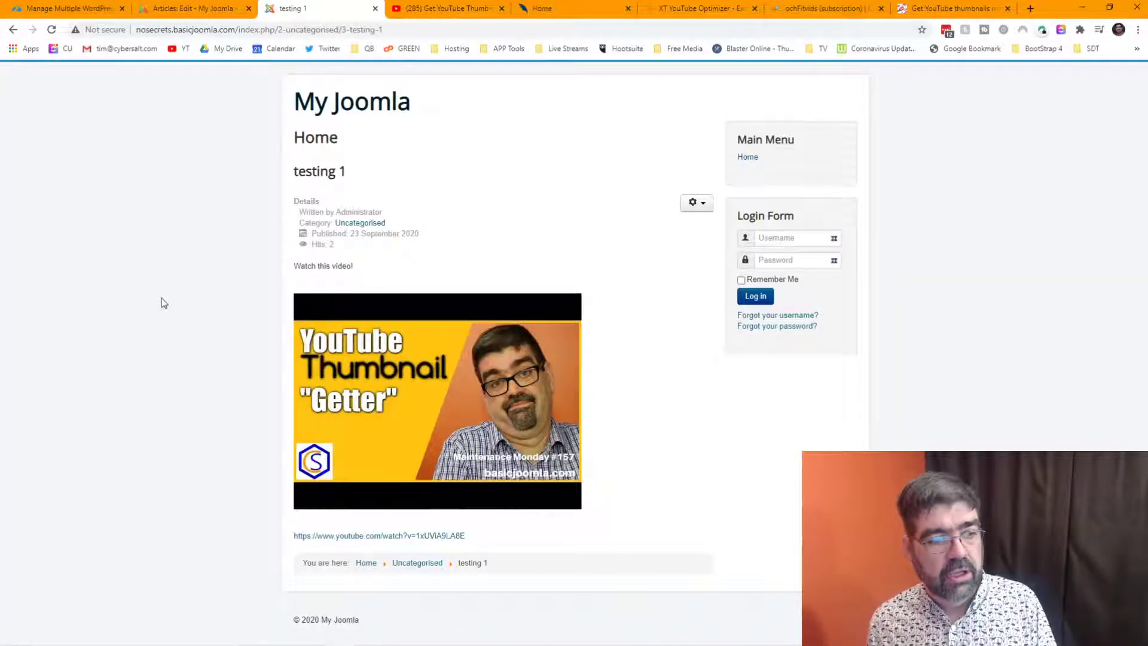
pyautogui.click(484, 390)
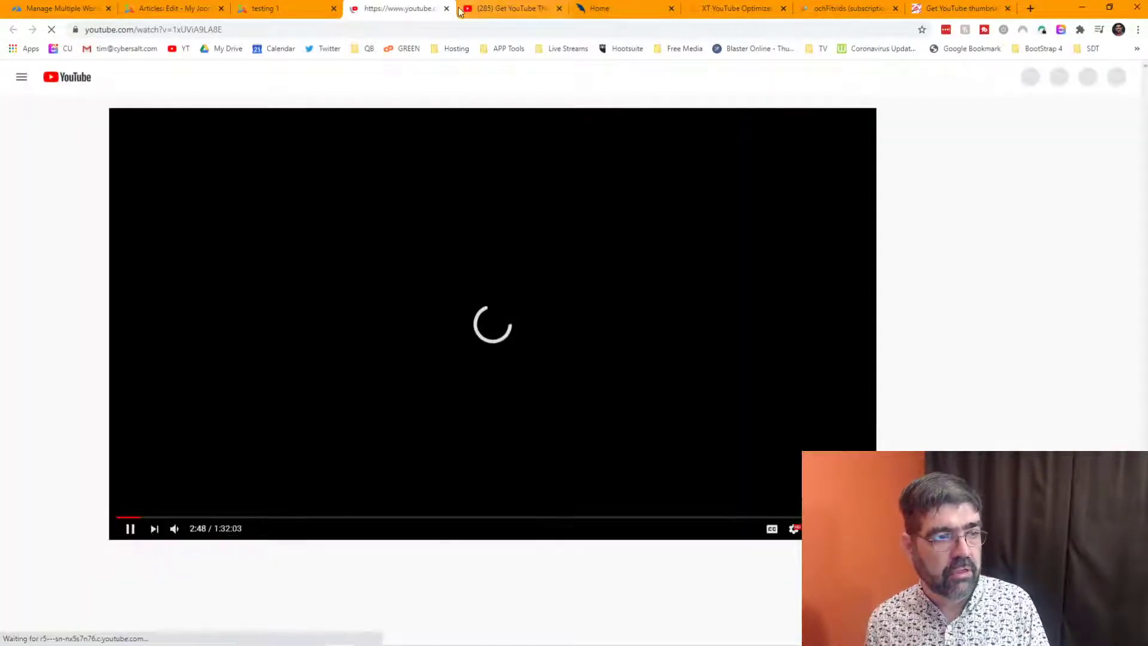
pyautogui.click(447, 9)
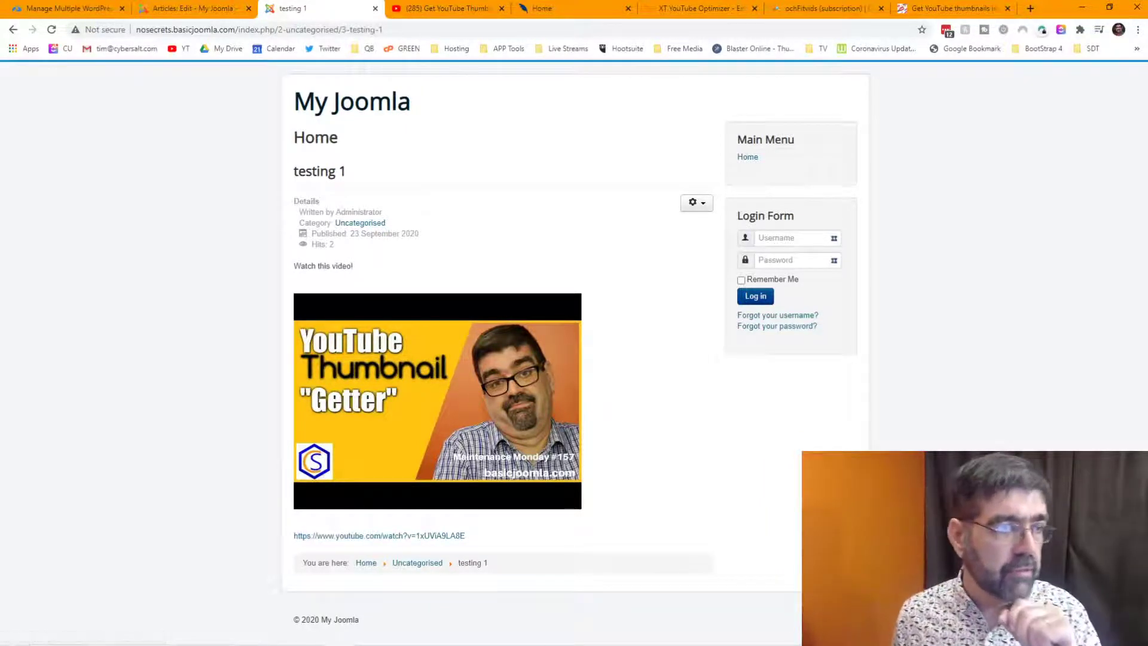
# Step: Copy the web address of the front-end "testing 1" article page
pyautogui.click(383, 29)
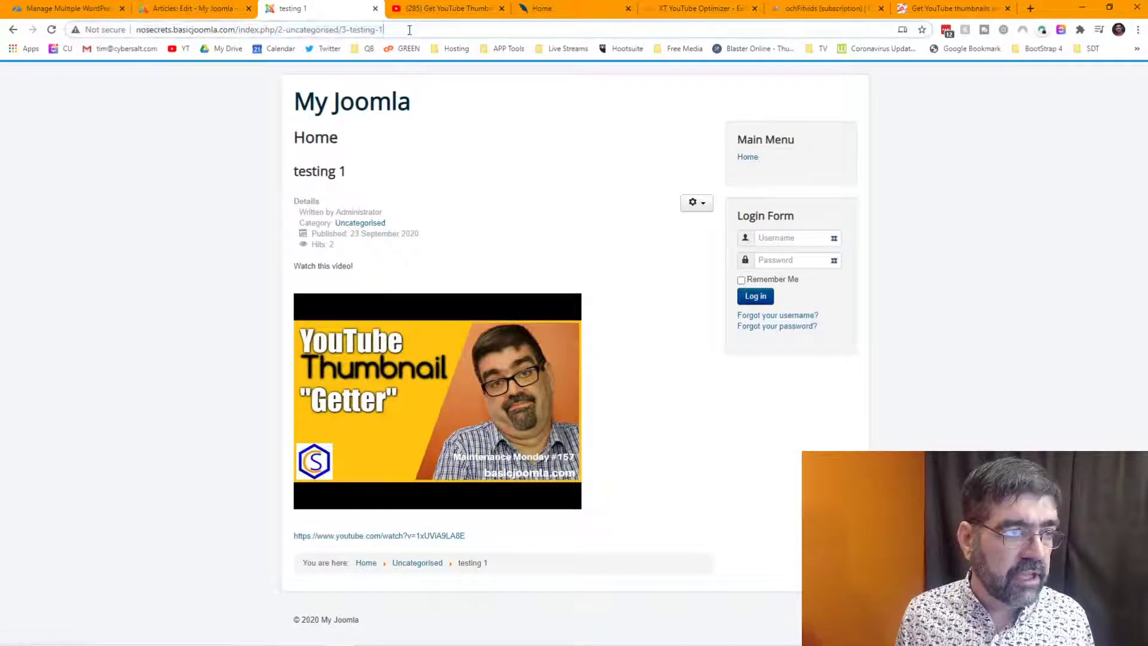
pyautogui.rightClick(409, 30)
pyautogui.click(456, 111)
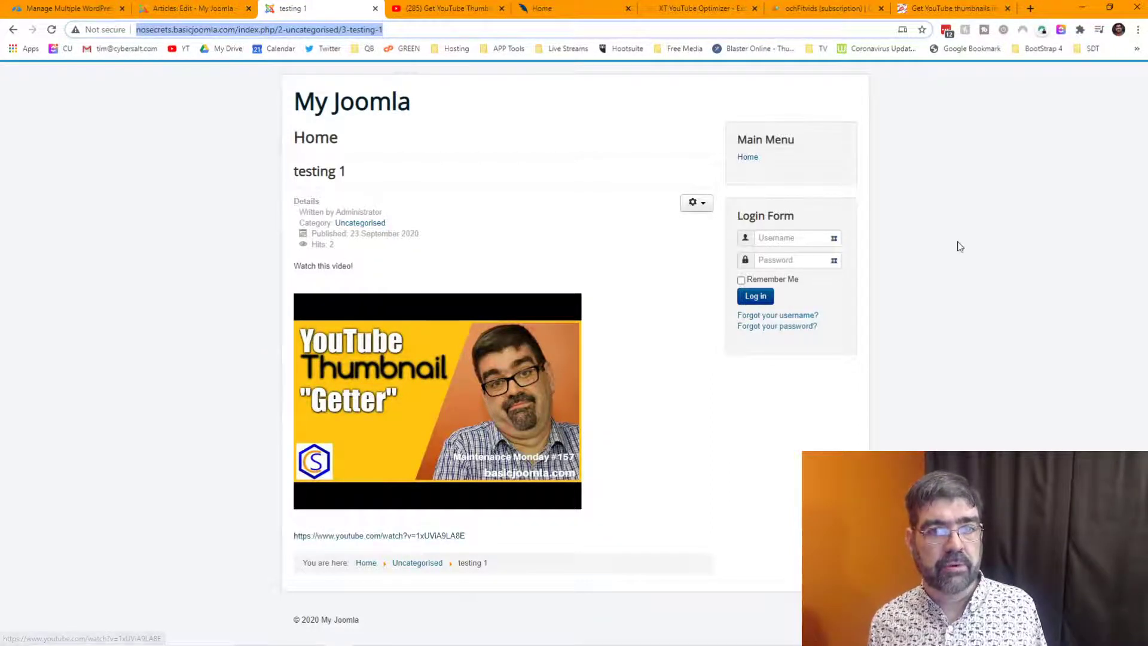
# Step: Search Google for "url debugger" in a new tab and open Facebook's Sharing Debugger
pyautogui.click(1031, 8)
pyautogui.write('ur')
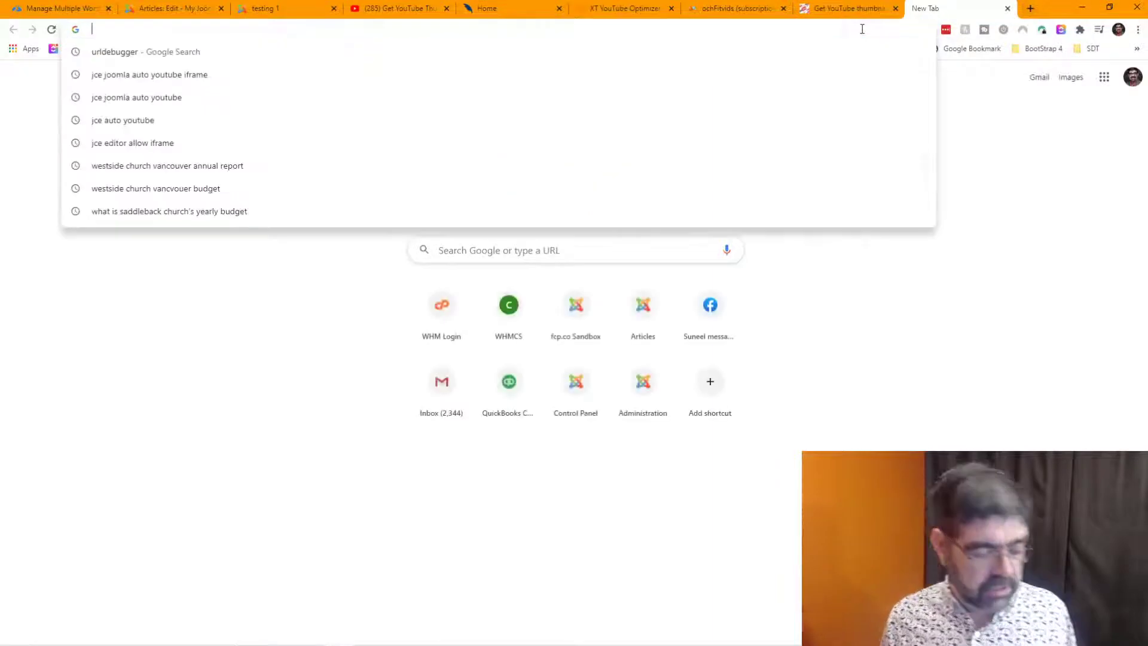
pyautogui.write('l')
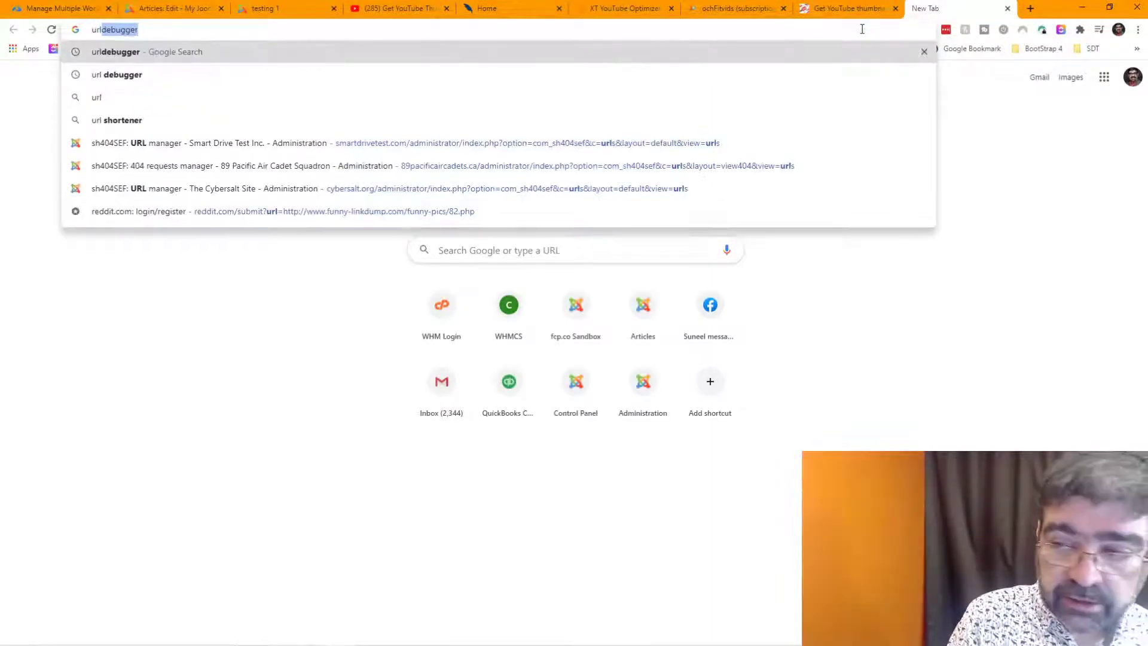
pyautogui.write(' debugger')
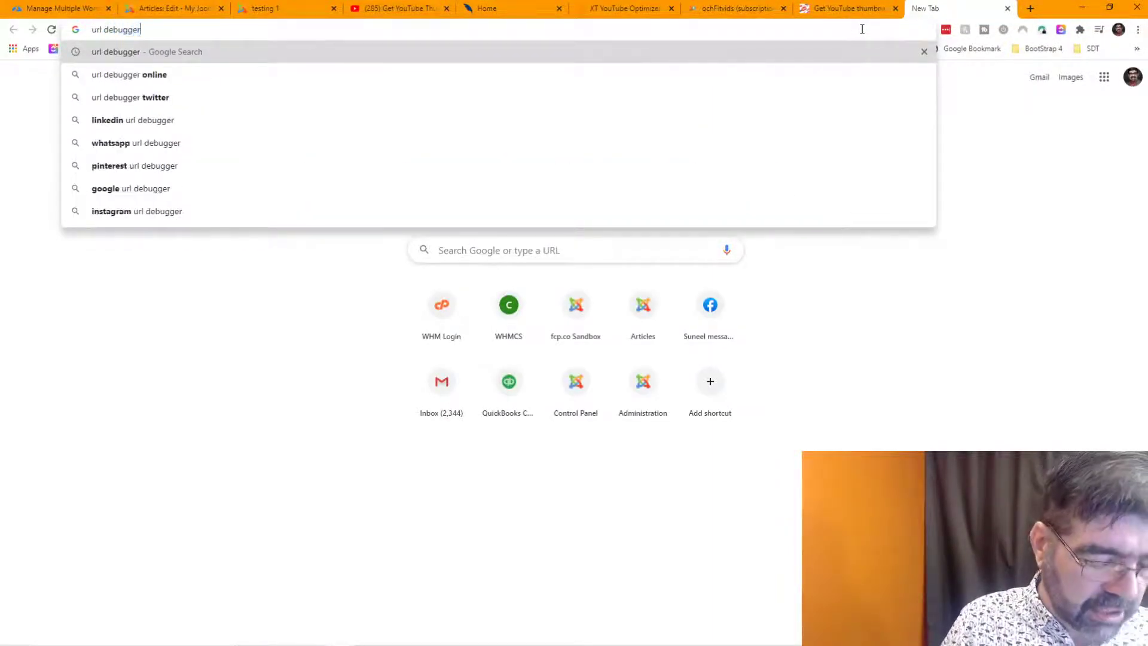
pyautogui.press('Return')
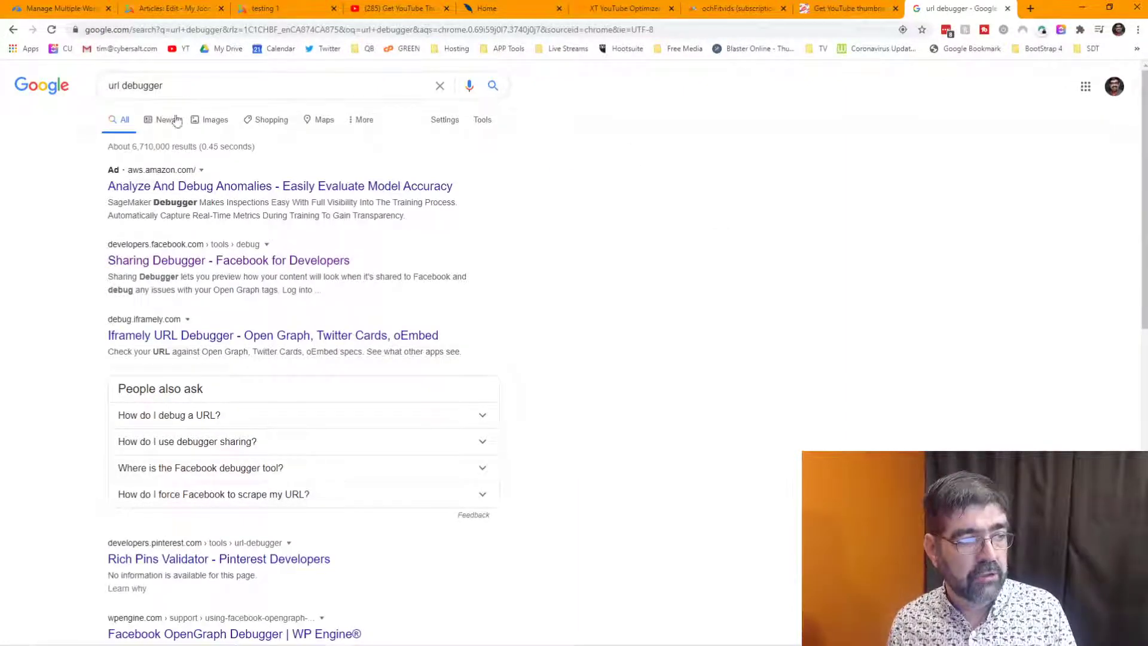
pyautogui.click(320, 260)
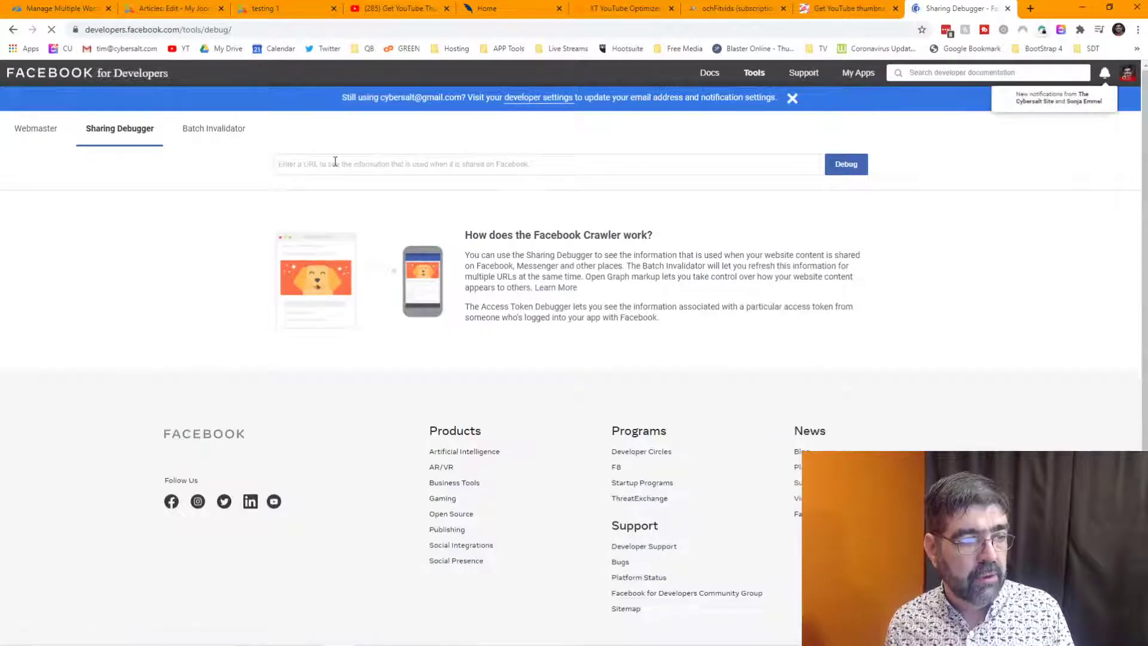
pyautogui.click(335, 162)
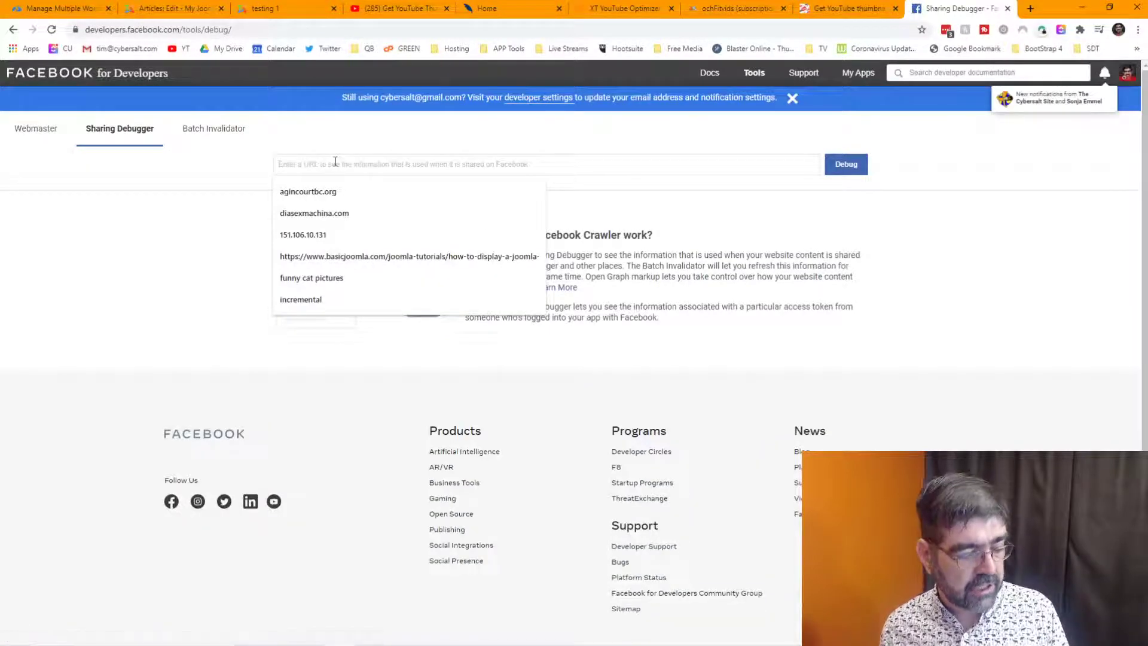
pyautogui.hotkey('ctrl', 'v')
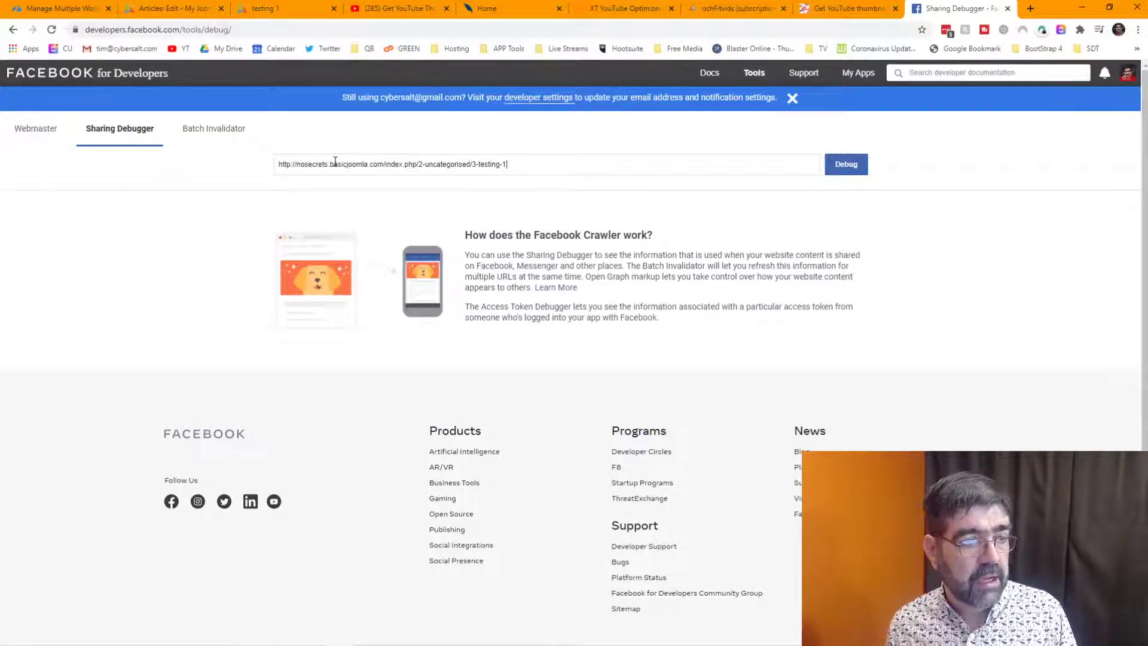
pyautogui.click(847, 166)
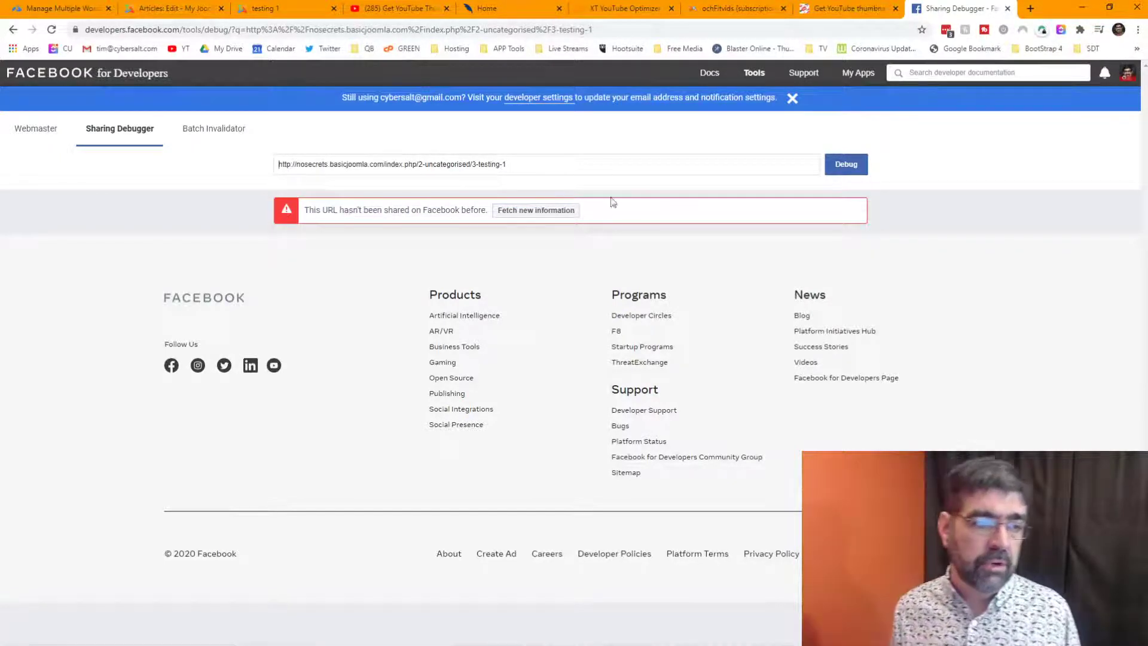
pyautogui.click(555, 212)
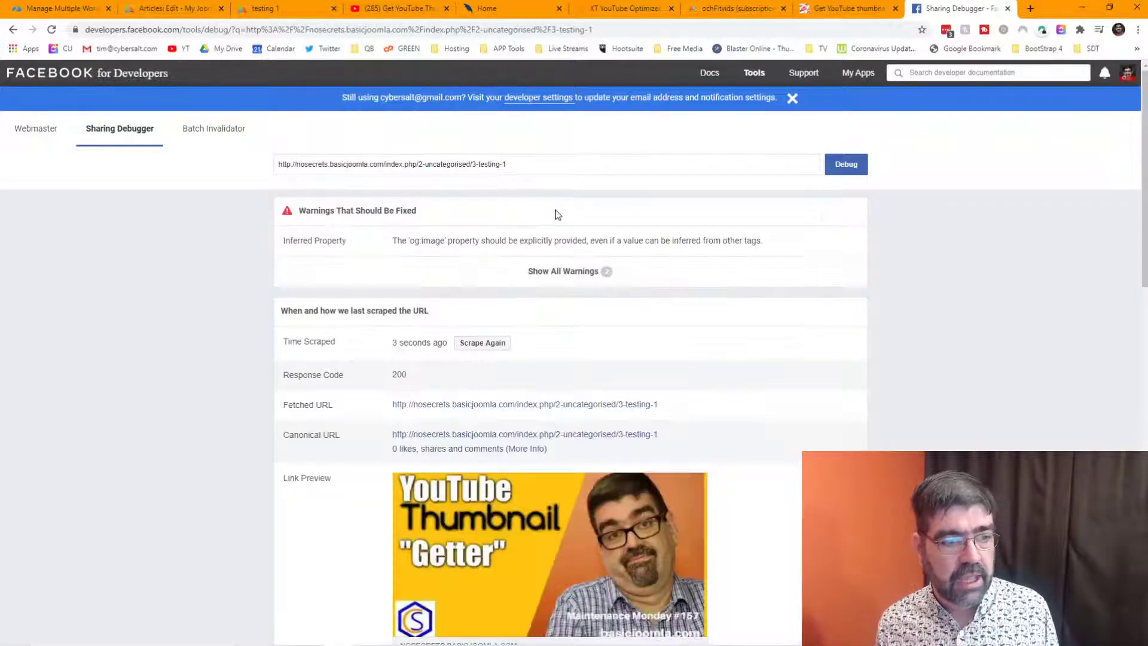
pyautogui.scroll(-3, 555, 214)
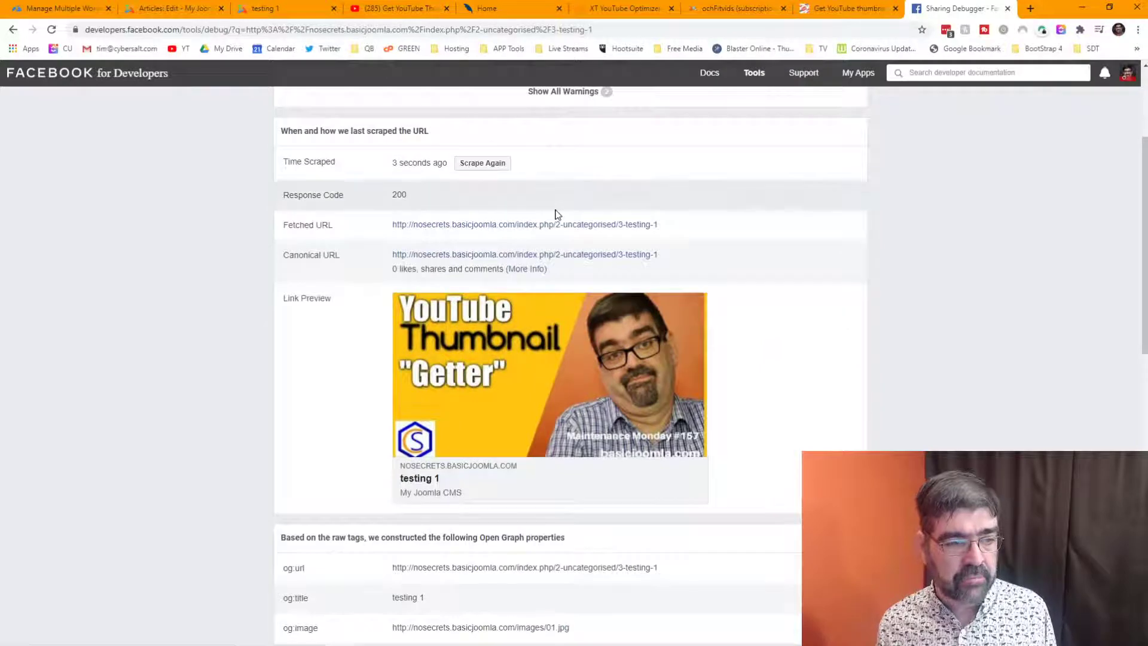
# Step: Examine the Sharing Debugger's warnings and link preview and compare them with the front-end "testing 1" article page
pyautogui.scroll(3, 473, 244)
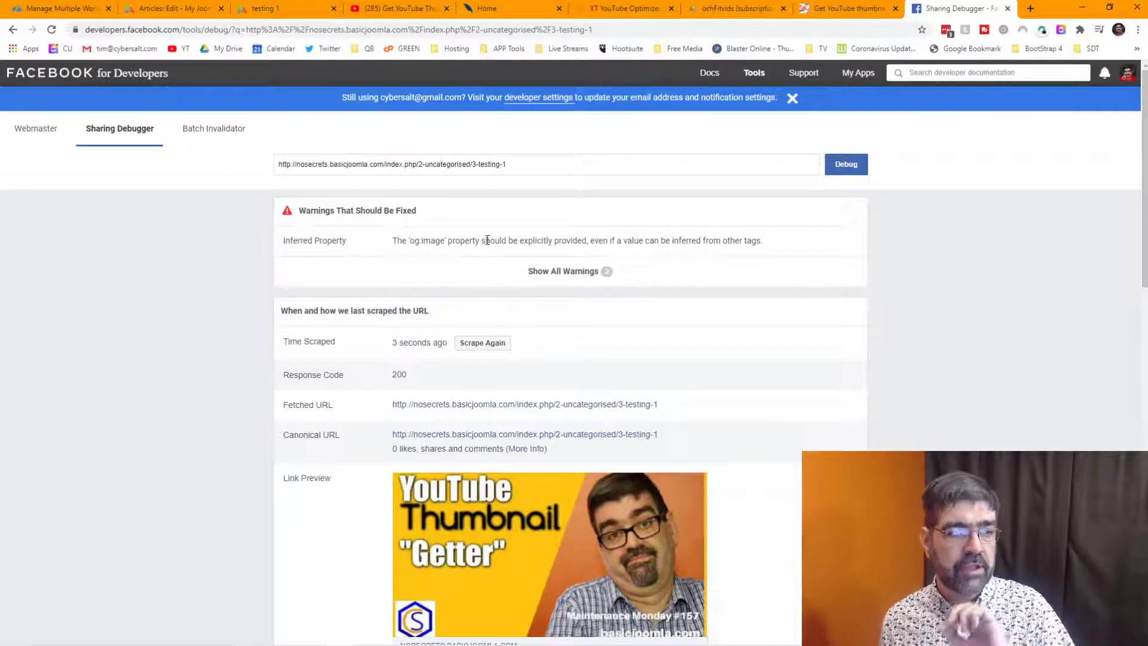
pyautogui.scroll(-2, 487, 240)
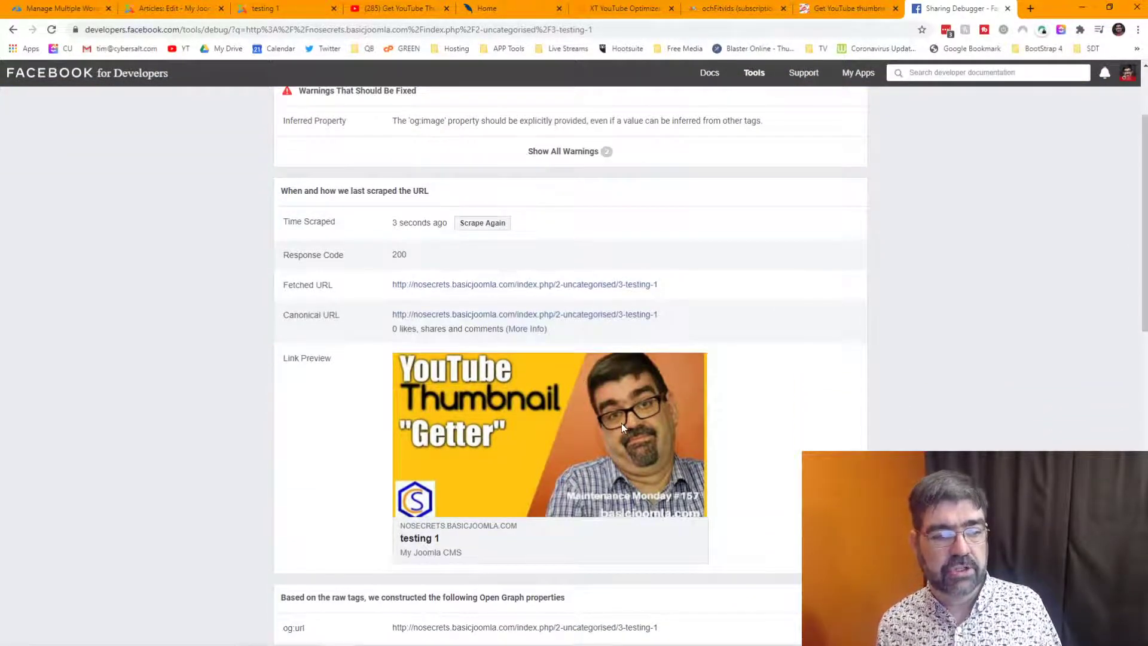
pyautogui.scroll(-2, 458, 342)
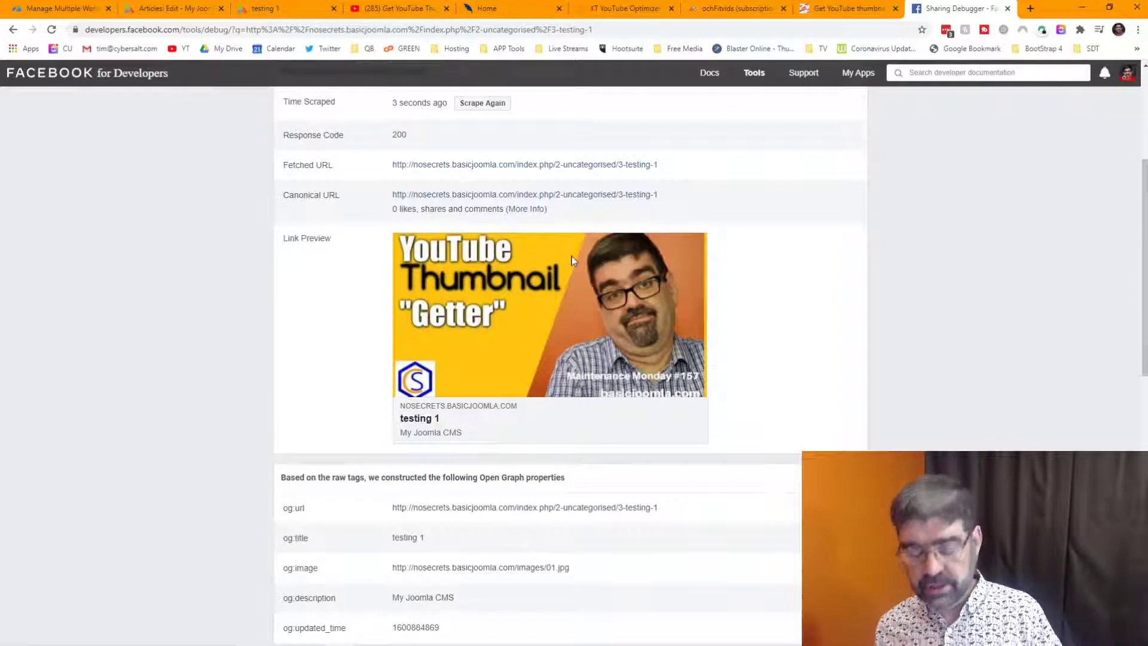
pyautogui.scroll(2, 572, 256)
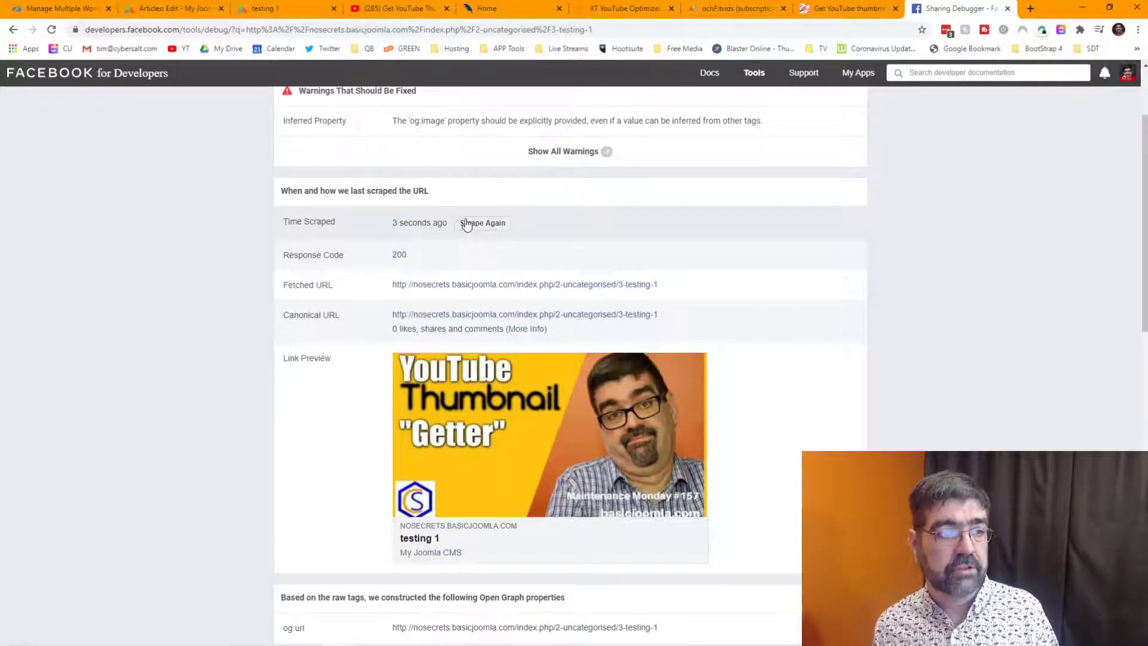
pyautogui.click(182, 12)
pyautogui.click(269, 9)
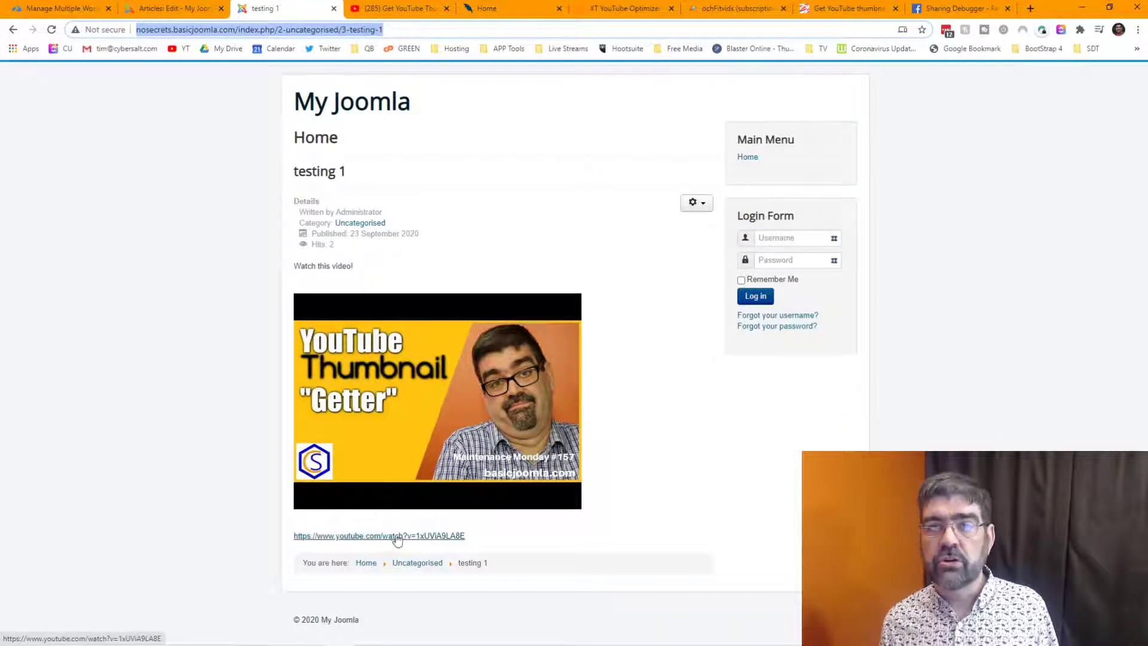
pyautogui.click(942, 8)
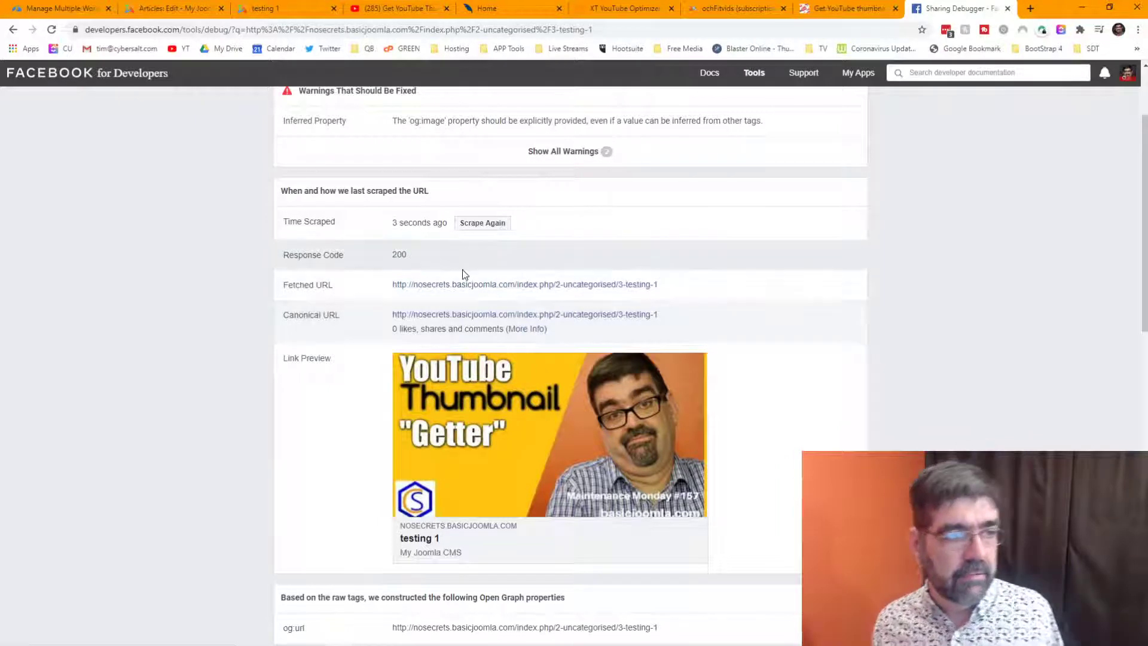
pyautogui.click(278, 8)
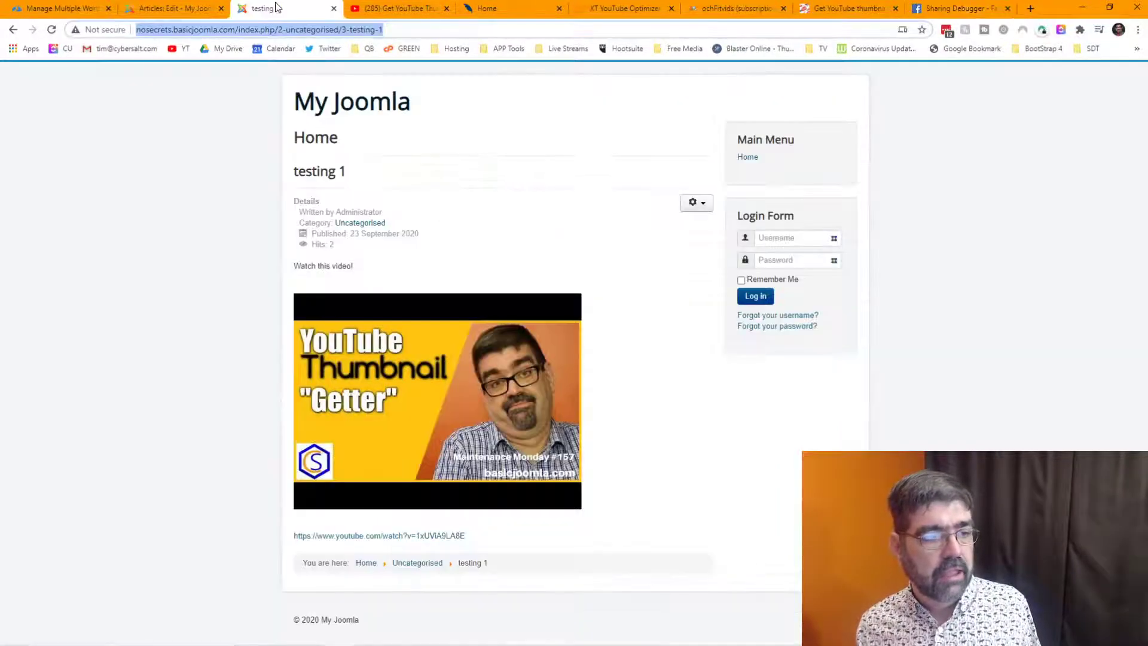
# Step: Close the "testing 1" article in the Joomla administrator and clear the article list's filters
pyautogui.click(157, 9)
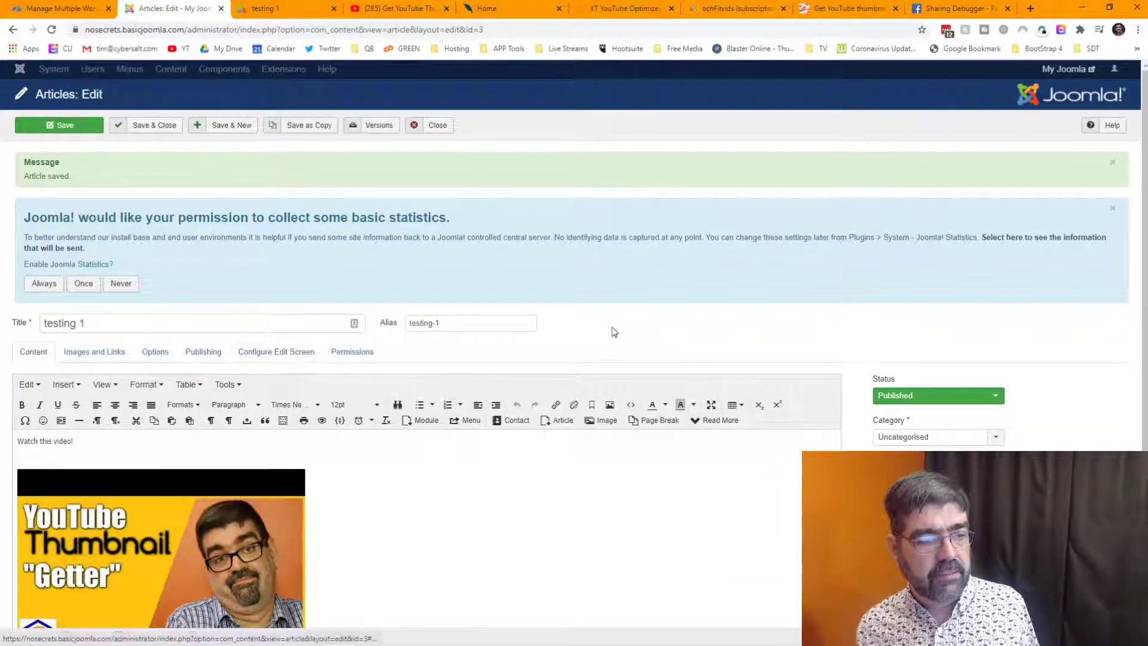
pyautogui.scroll(-2, 612, 328)
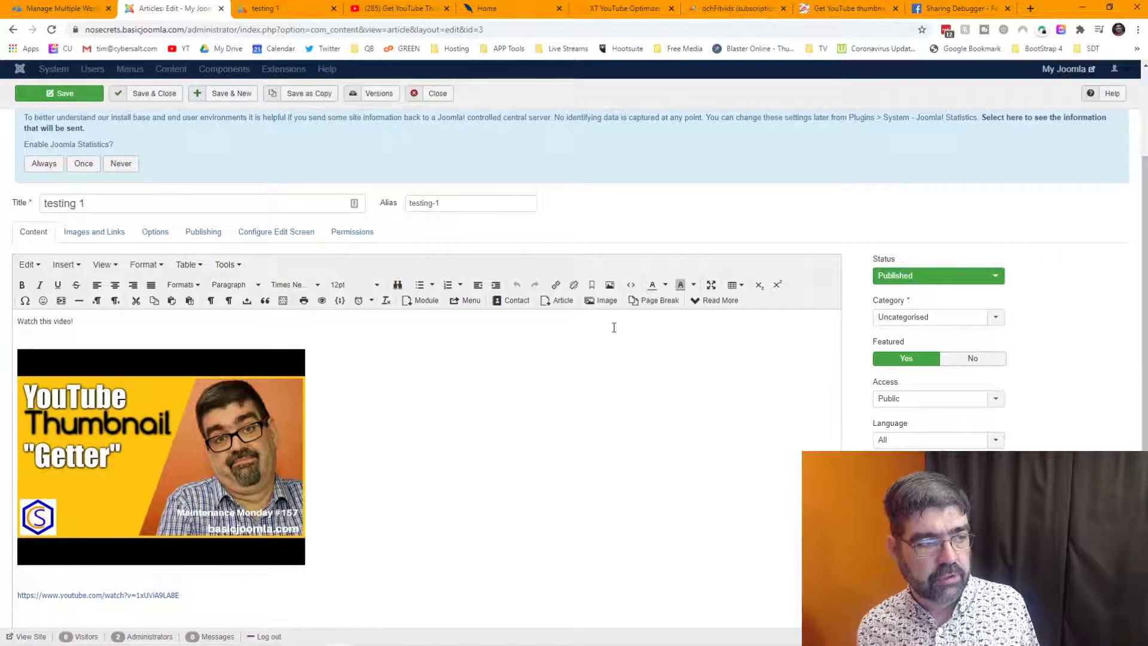
pyautogui.click(439, 95)
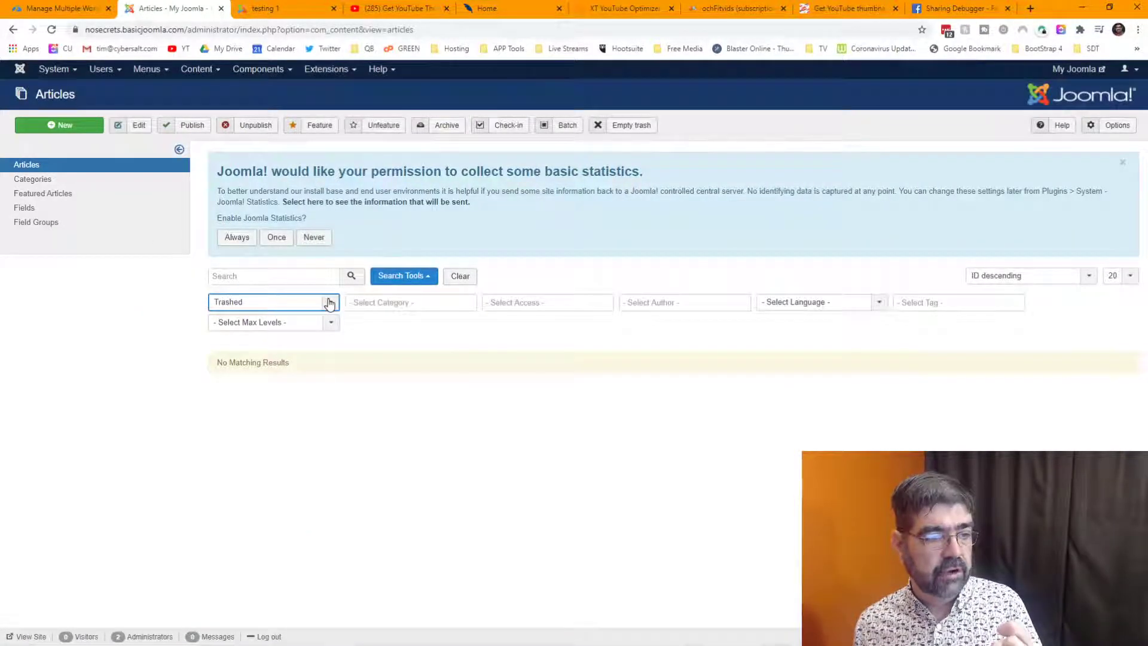
pyautogui.click(460, 276)
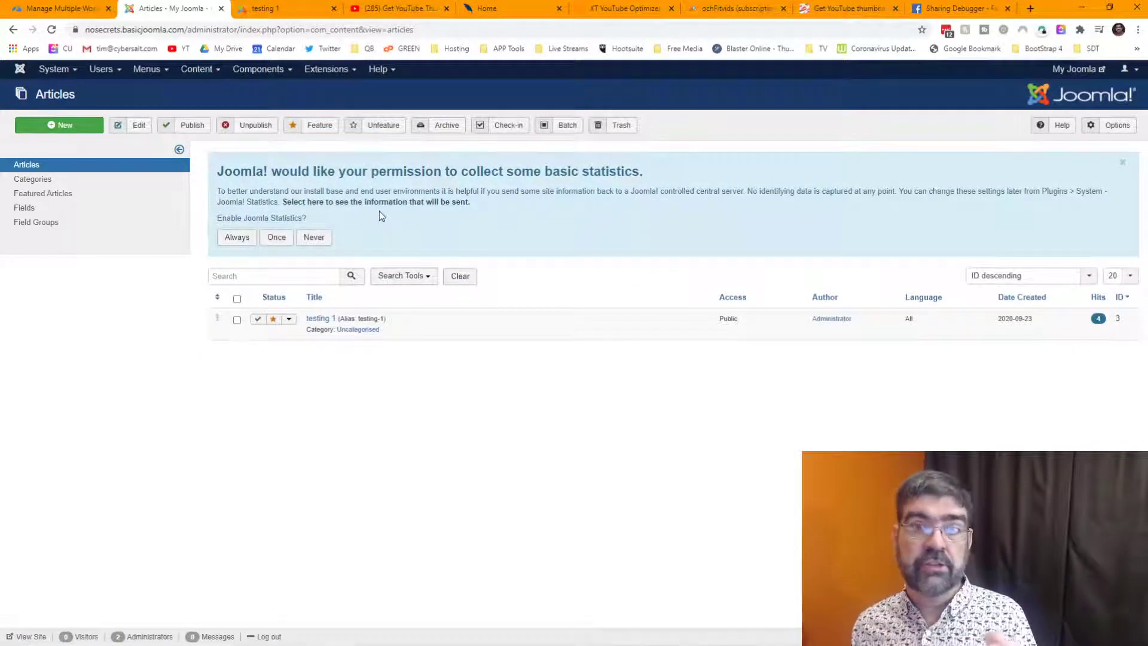
# Step: Copy the web address of the JCE editor website, joomlacontenteditor.net
pyautogui.click(512, 7)
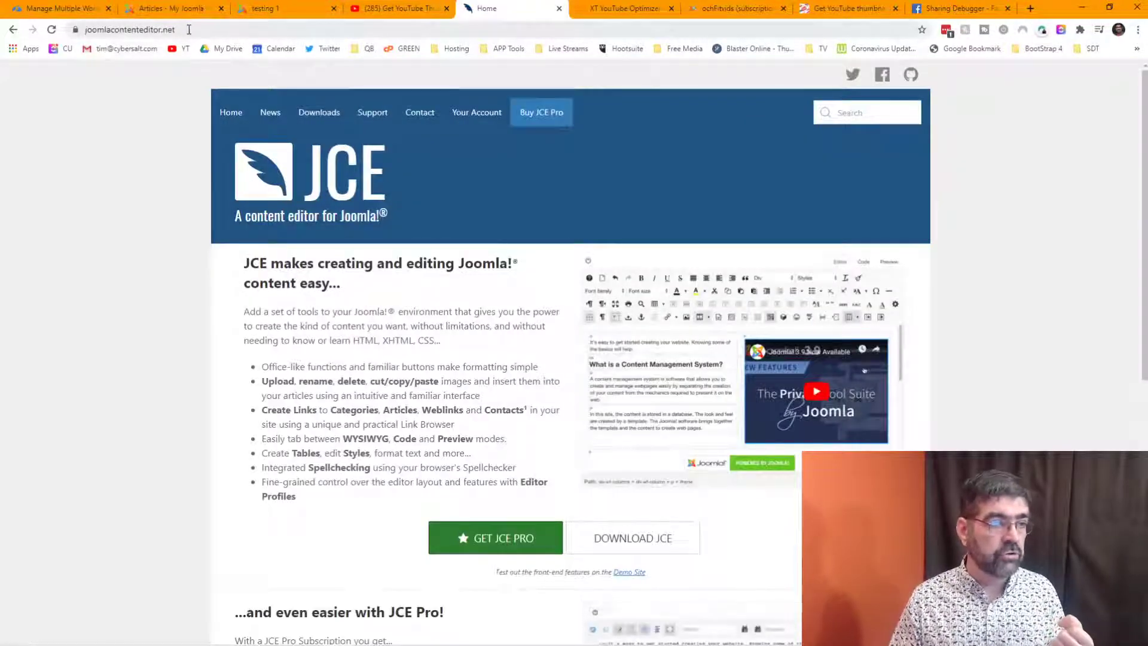
pyautogui.click(189, 30)
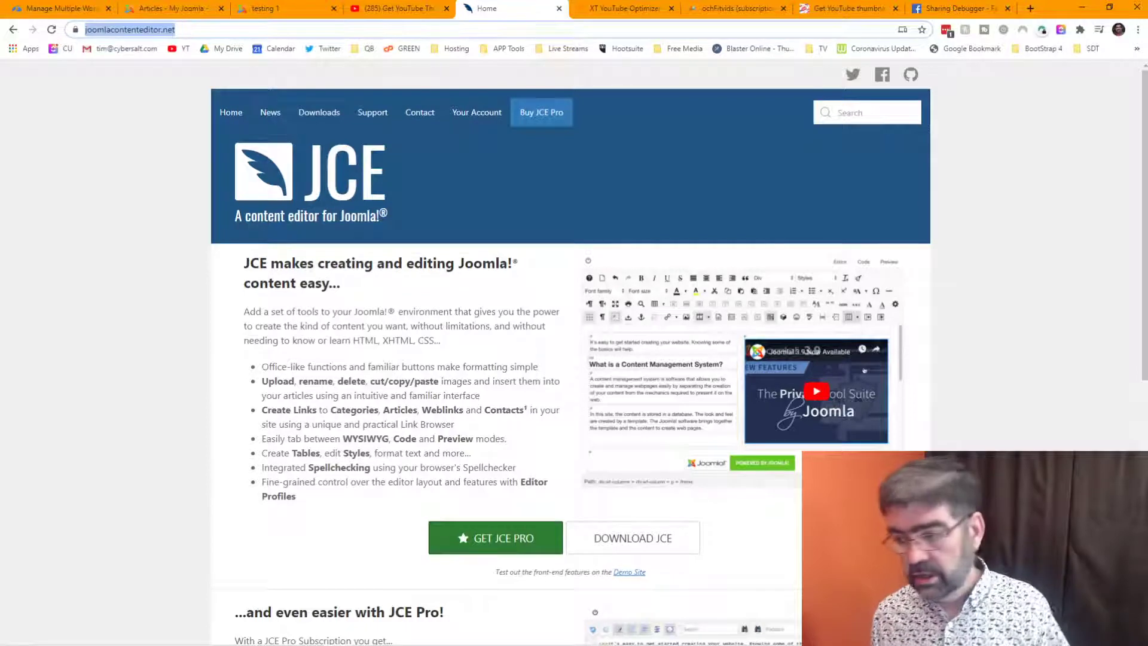
pyautogui.hotkey('alt', 'Tab')
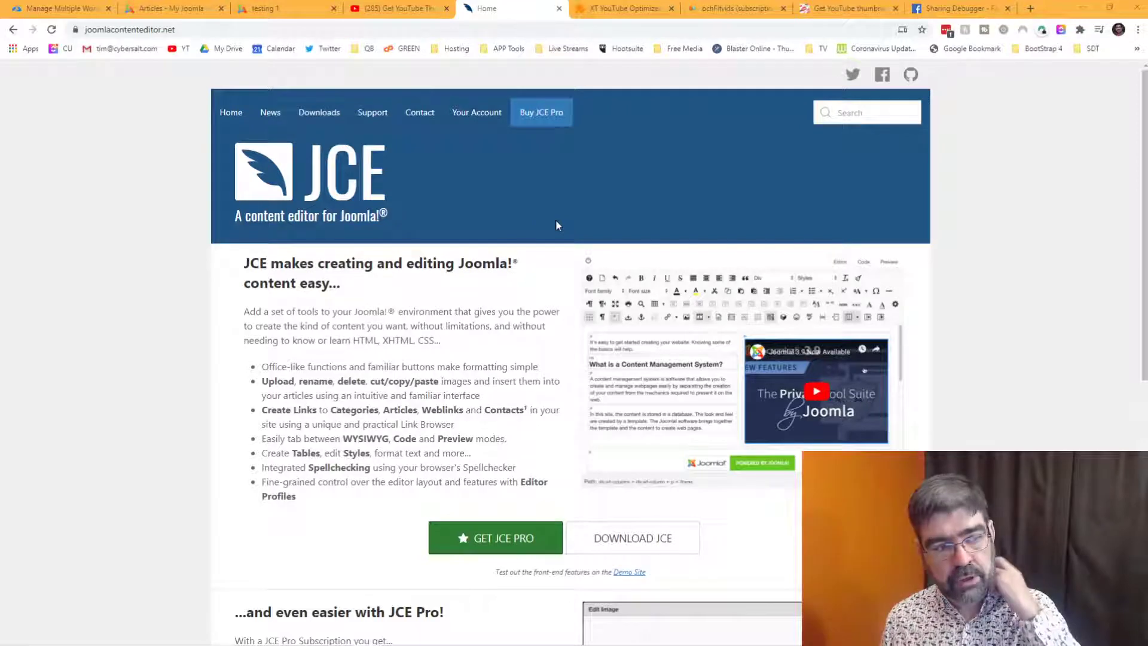
# Step: Set the site's default editor to Editor - JCE in Joomla's Global Configuration and save it
pyautogui.click(175, 8)
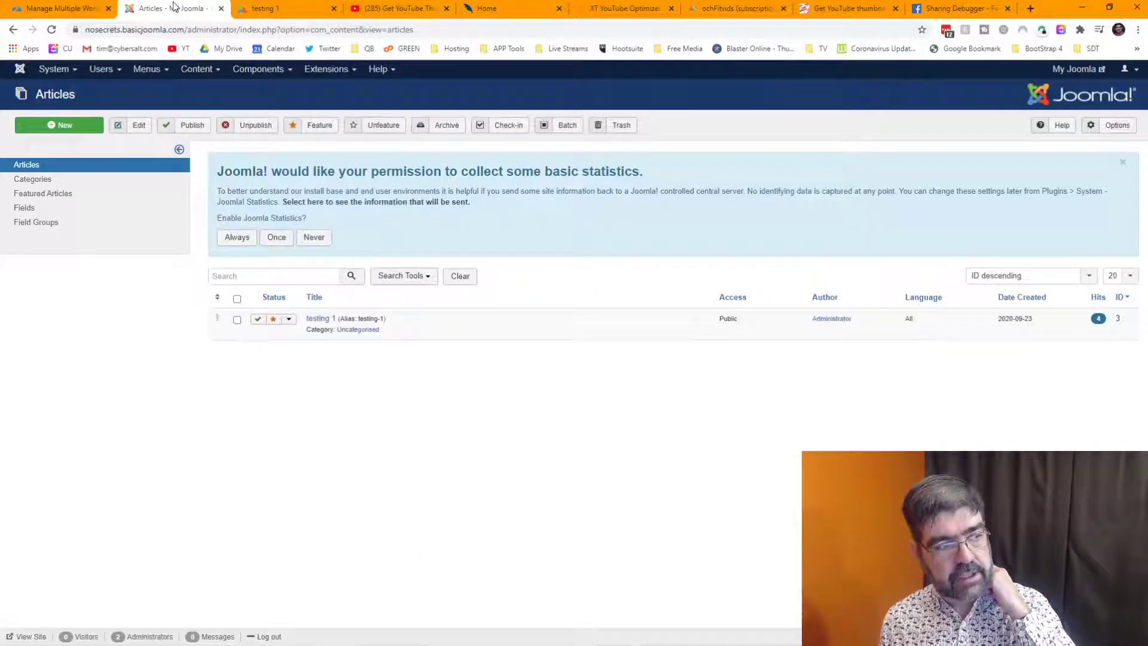
pyautogui.click(60, 70)
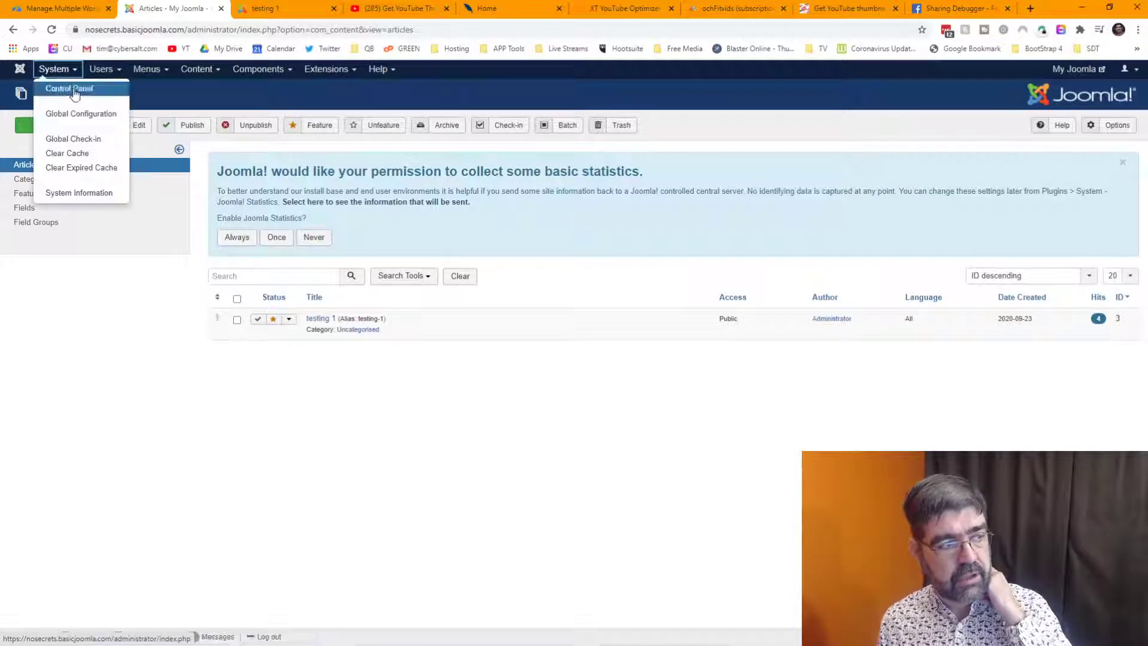
pyautogui.click(82, 114)
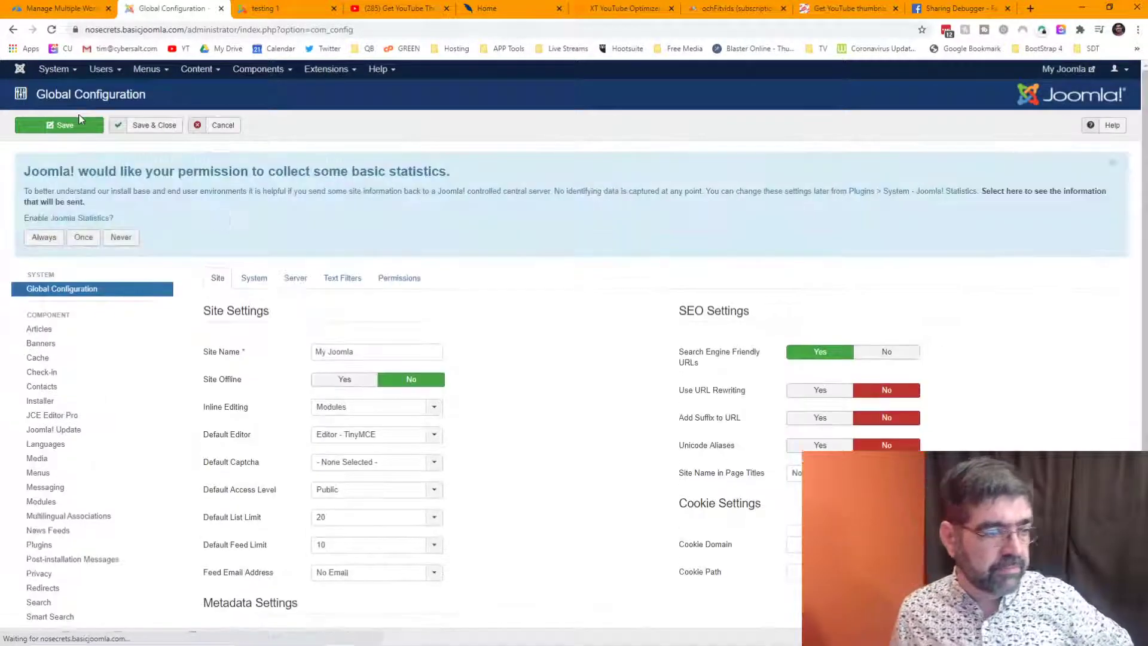
pyautogui.scroll(-1, 428, 234)
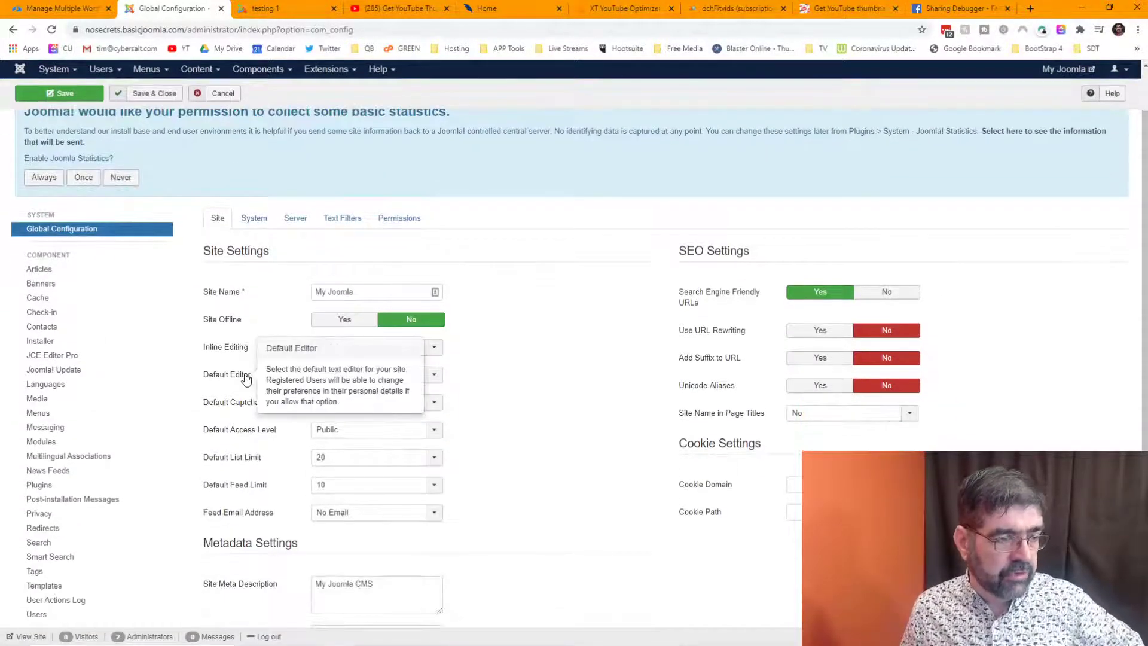
pyautogui.click(435, 375)
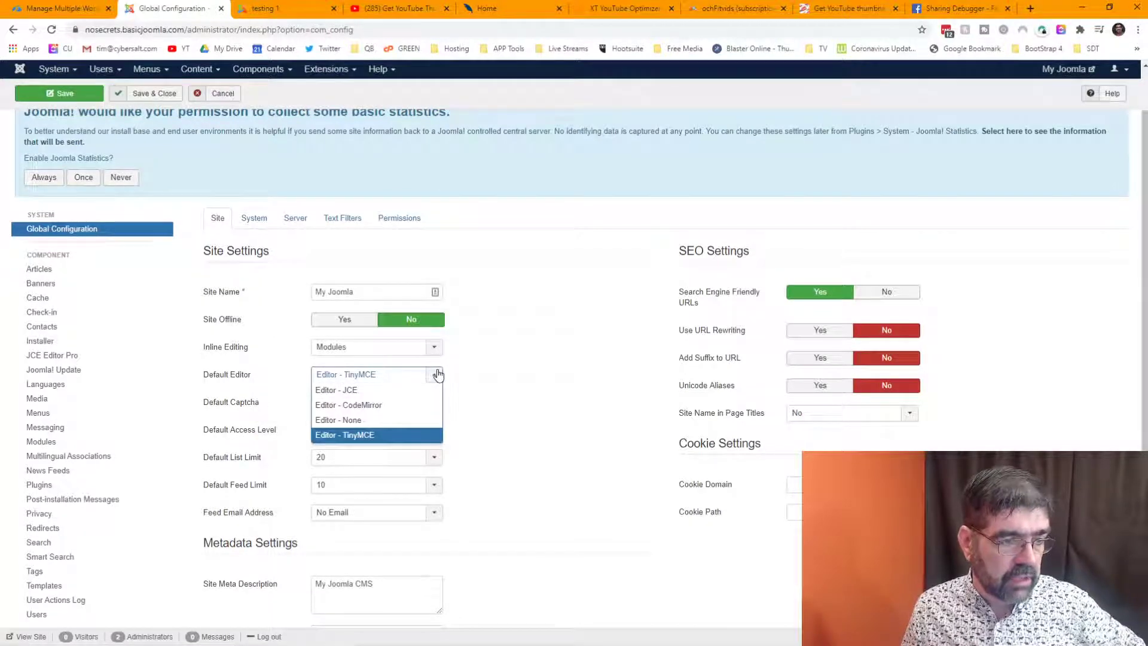
pyautogui.click(404, 391)
pyautogui.click(46, 98)
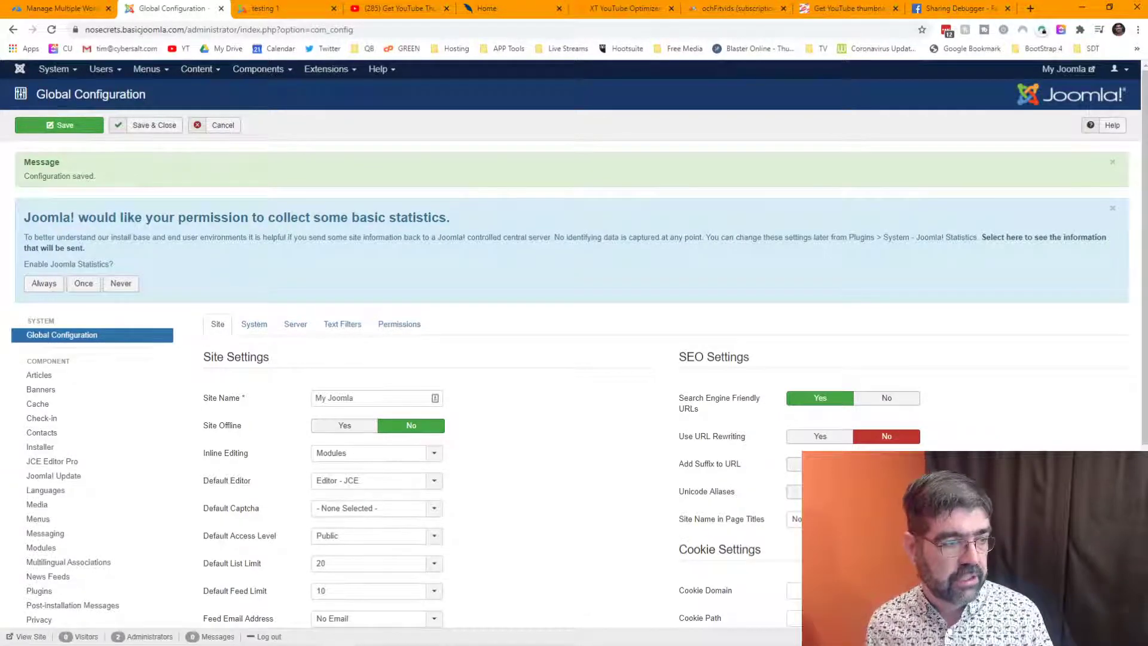
# Step: Always allow Joomla's statistics collection and dismiss the configuration message
pyautogui.click(45, 284)
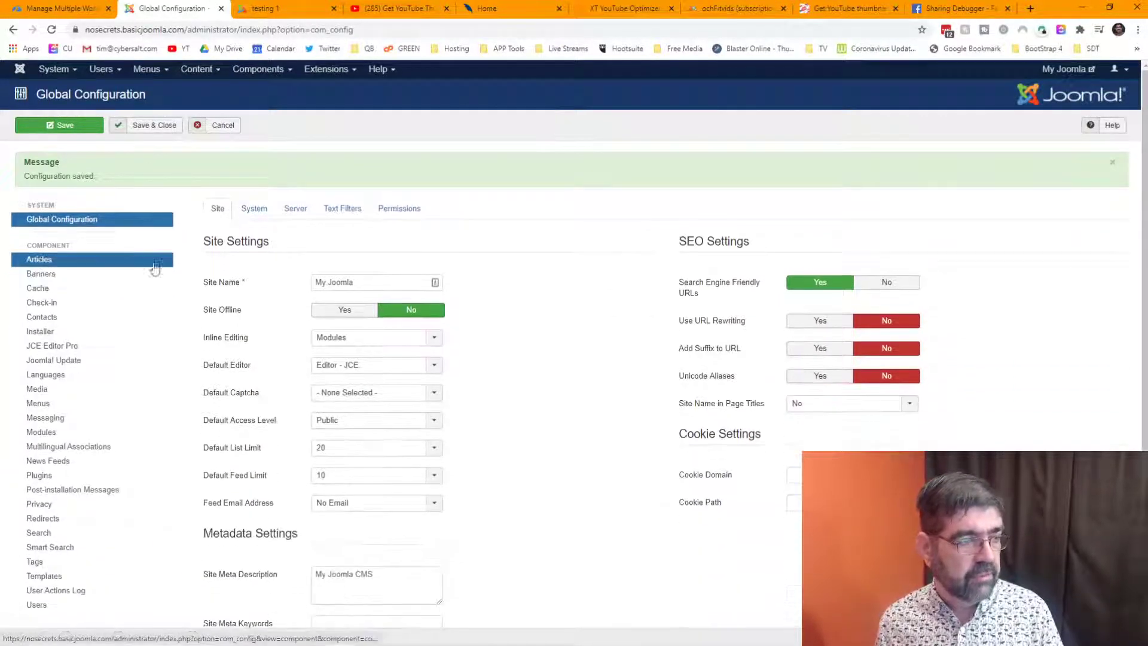
pyautogui.click(1112, 163)
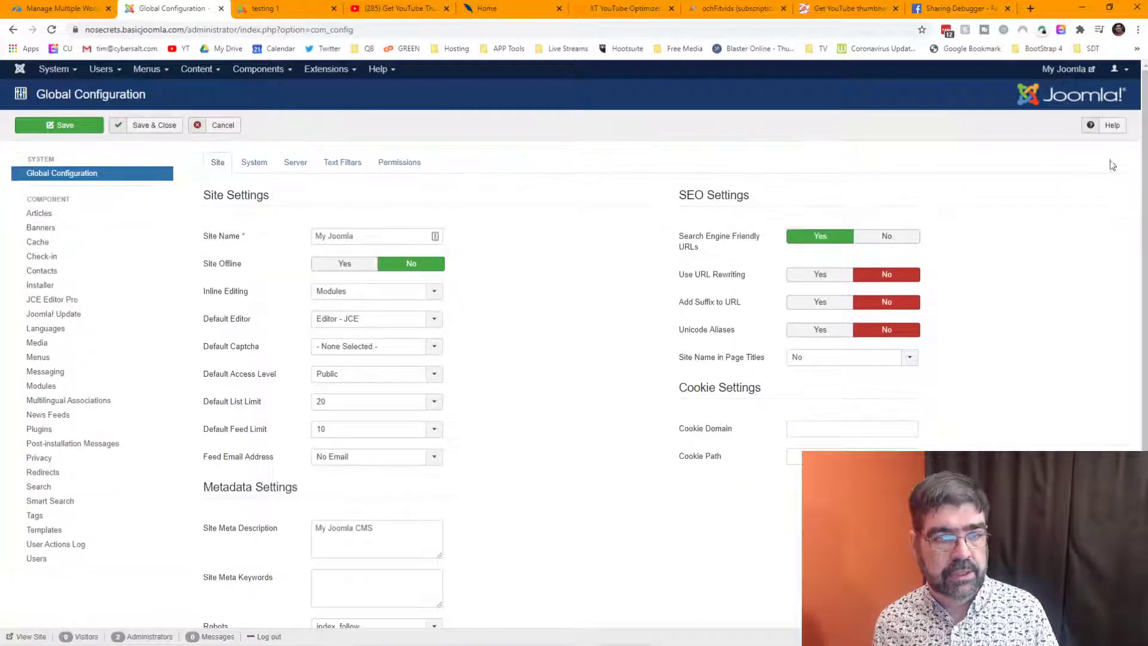
# Step: Create a new article in the Joomla administrator and title it "testing 2"
pyautogui.click(292, 8)
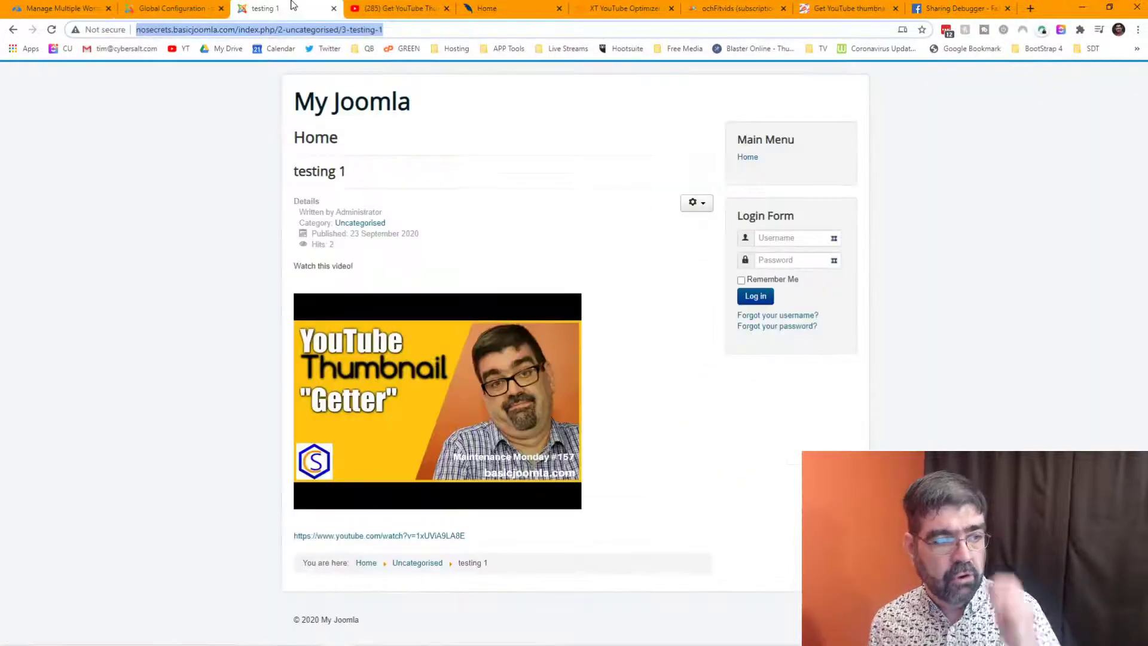
pyautogui.click(177, 8)
pyautogui.click(197, 69)
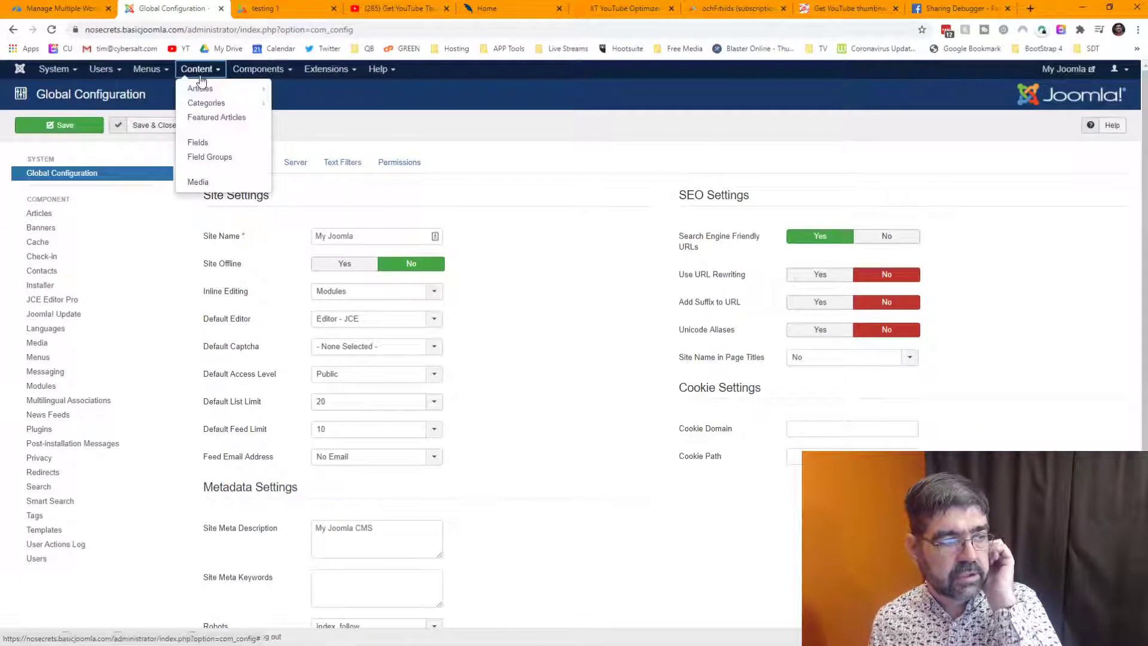
pyautogui.click(291, 91)
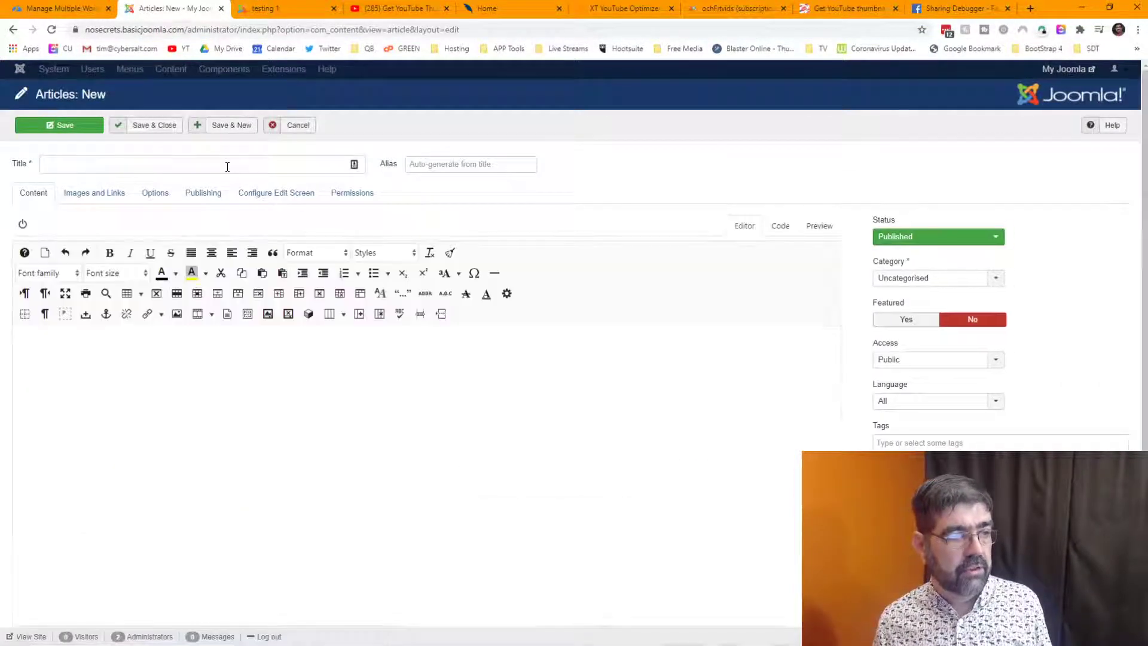
pyautogui.click(228, 166)
pyautogui.write('testing')
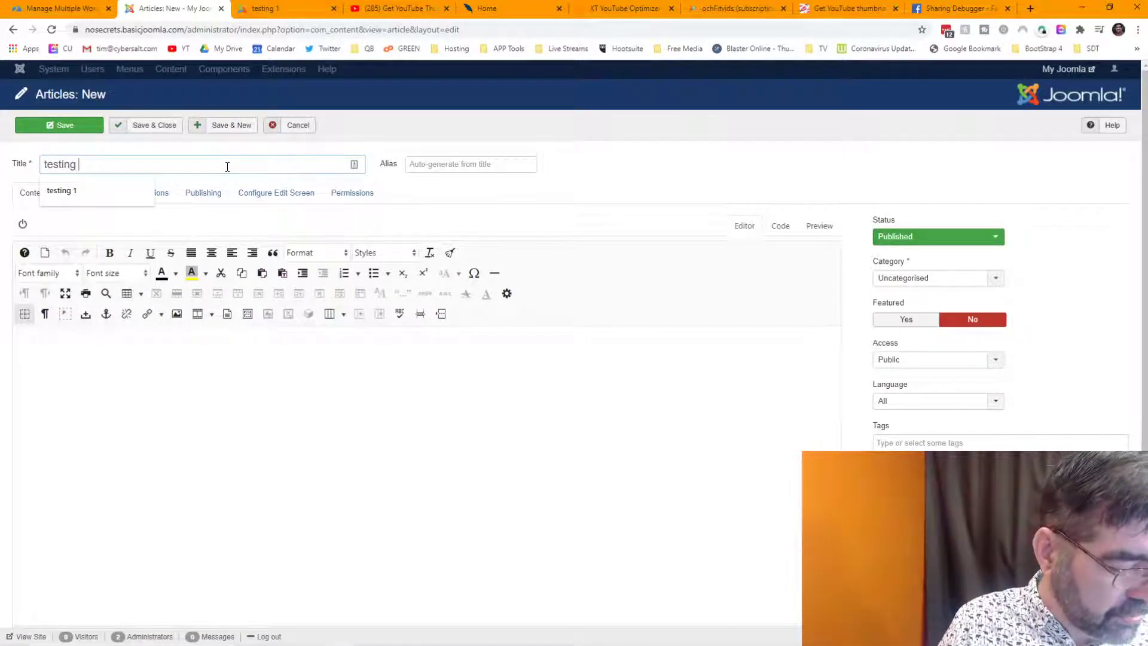
pyautogui.write(' 2')
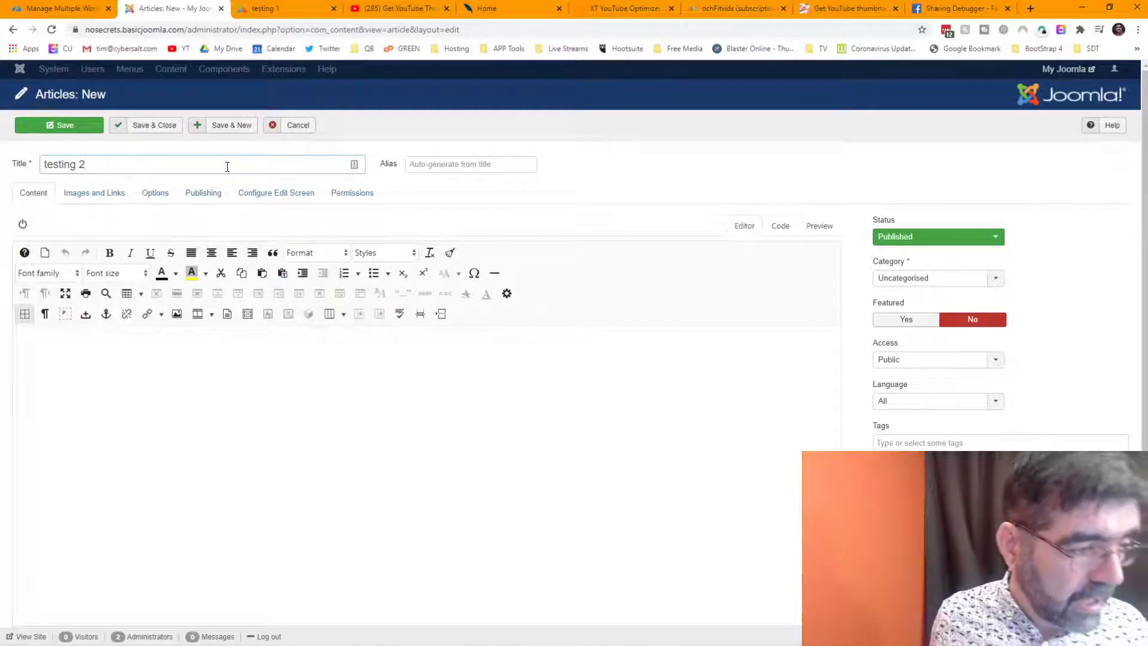
# Step: Enter the text "Watch this video!" in the article body, correcting the capitalization of "Watch"
pyautogui.click(182, 404)
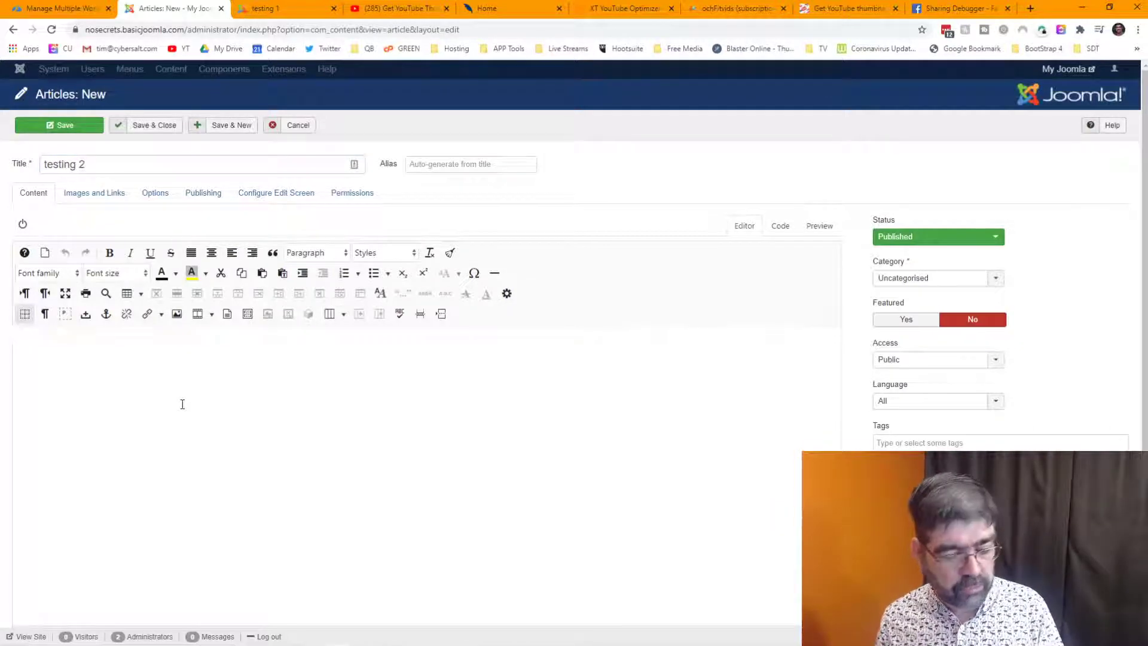
pyautogui.write('WAtch t')
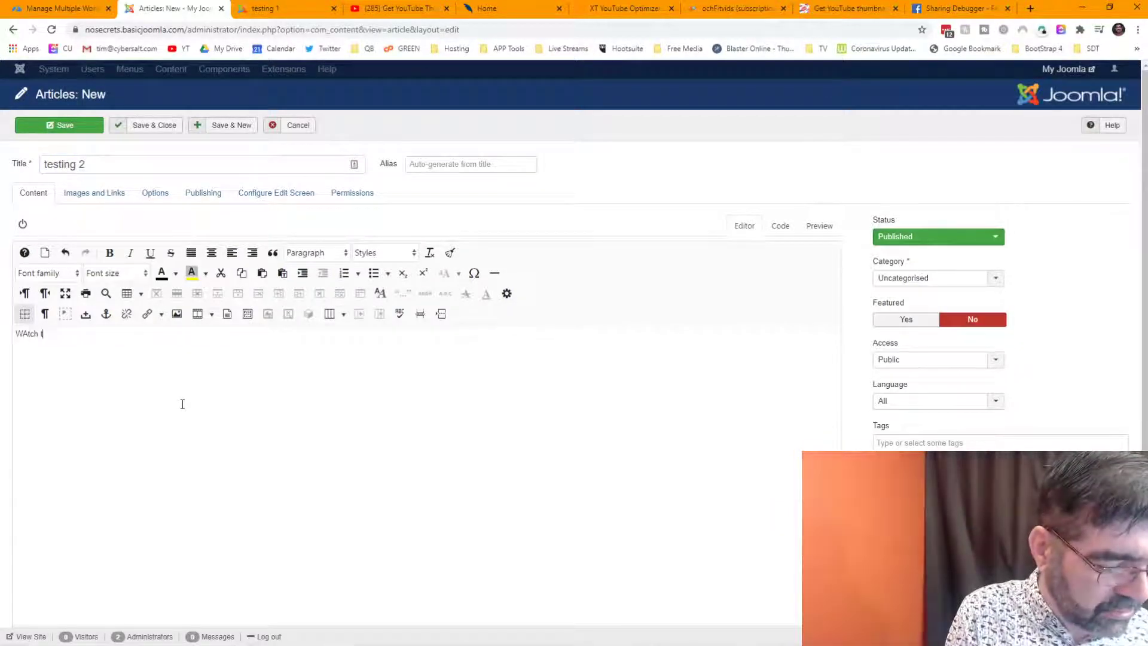
pyautogui.write('his video')
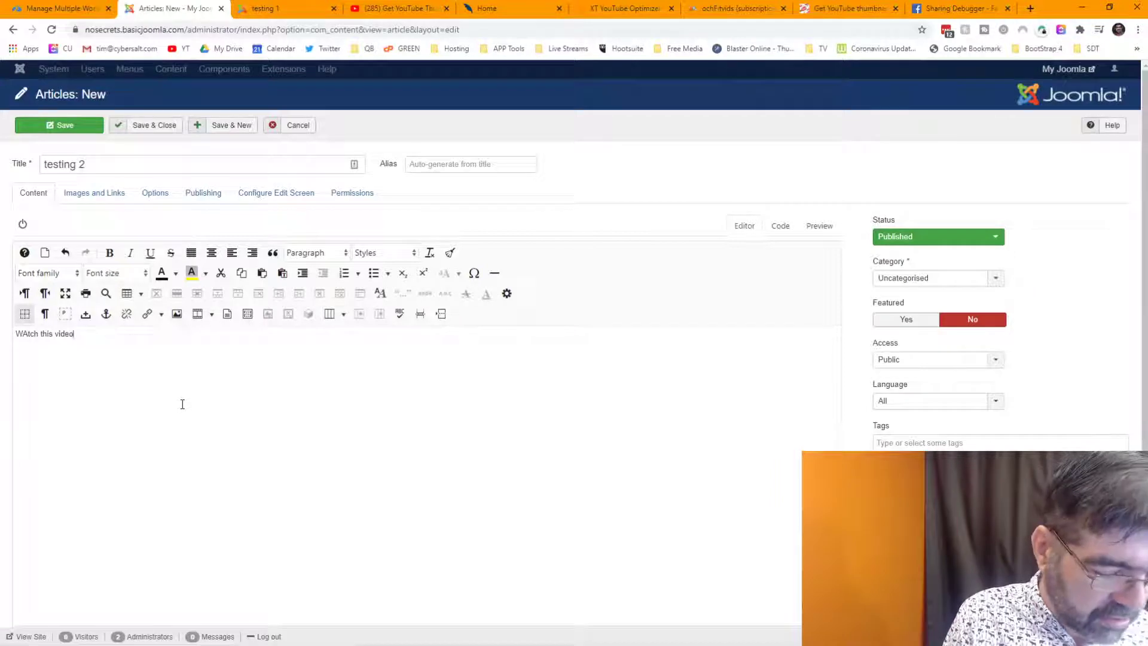
pyautogui.write('!')
pyautogui.press('Home')
pyautogui.press('Right')
pyautogui.press('Right')
pyautogui.press('BackSpace')
pyautogui.write('a')
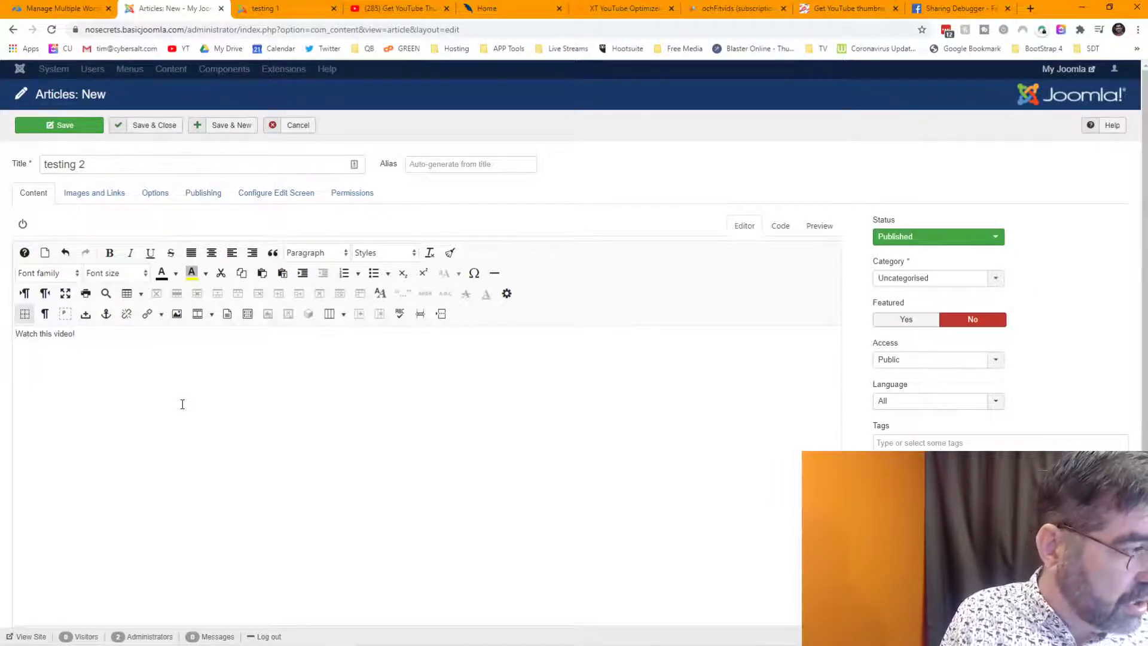
pyautogui.press('End')
pyautogui.press('Return')
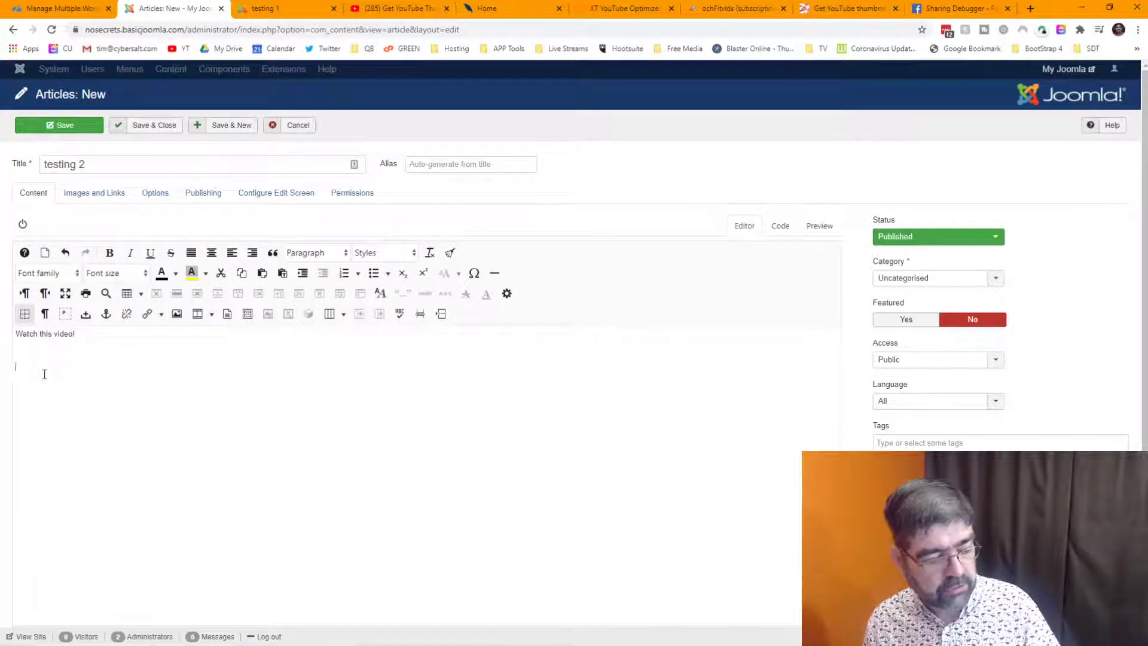
pyautogui.press('super+v')
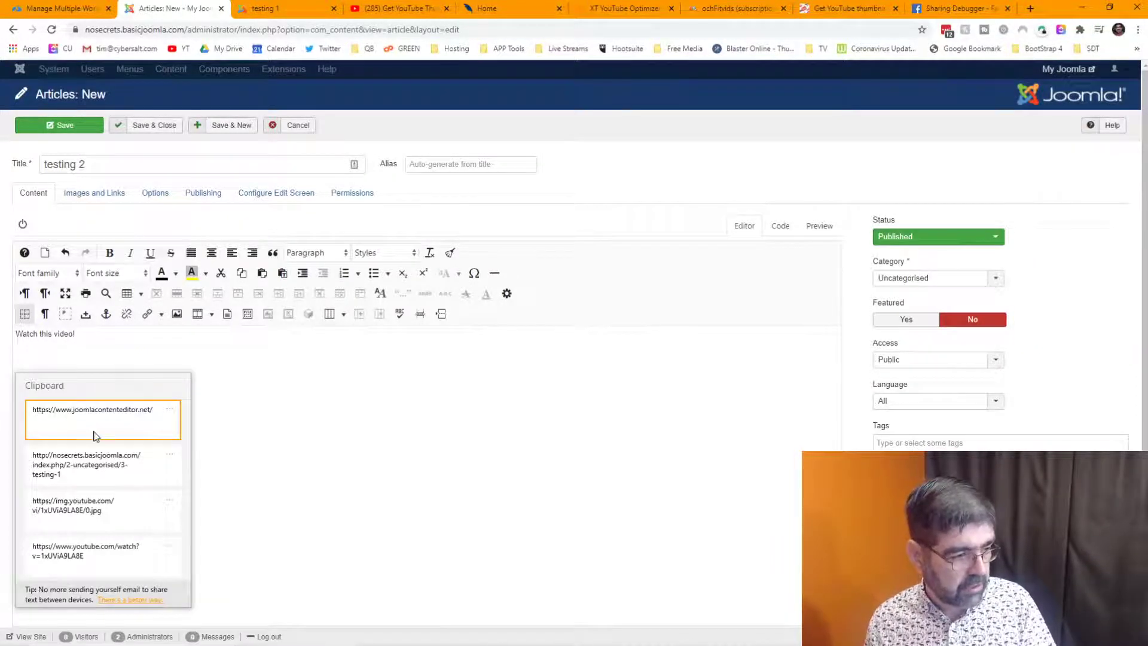
pyautogui.click(97, 558)
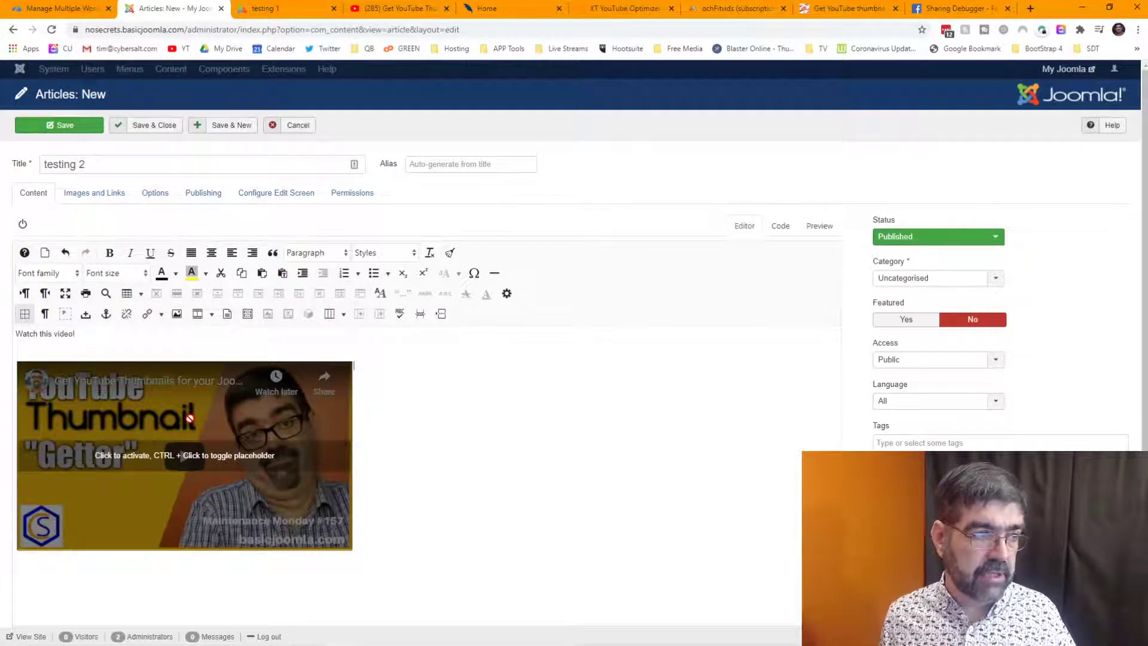
# Step: Set the "testing 2" article to featured and save it
pyautogui.click(901, 328)
pyautogui.click(38, 130)
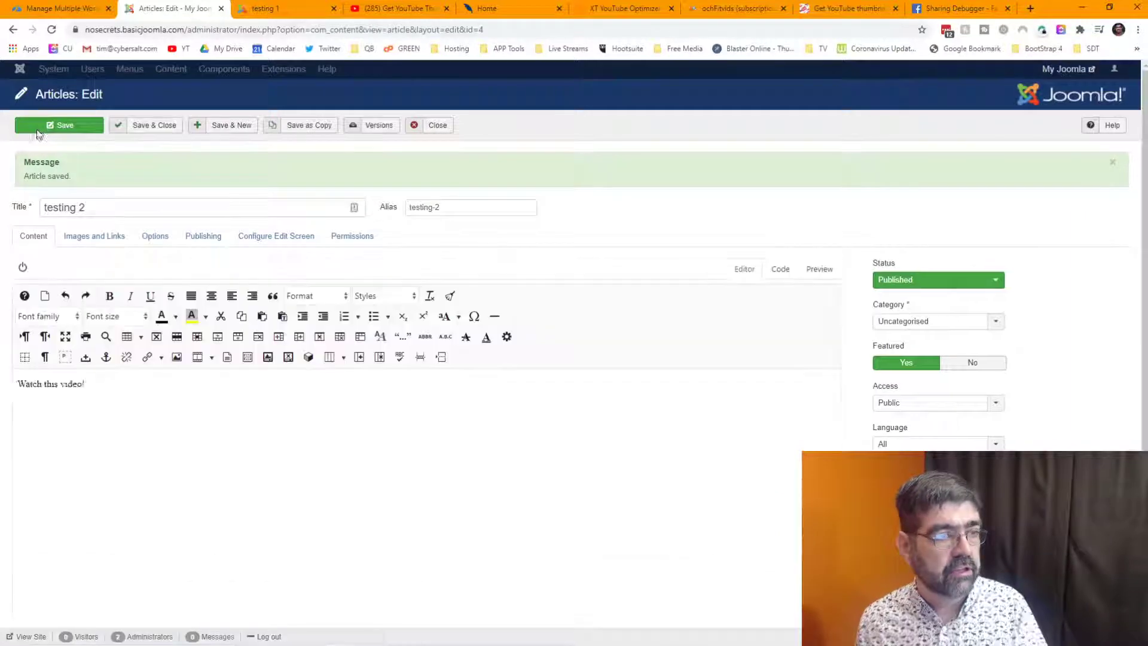
# Step: Open the "testing 2" article from the site's home page to check how the pasted video link is displayed
pyautogui.click(311, 12)
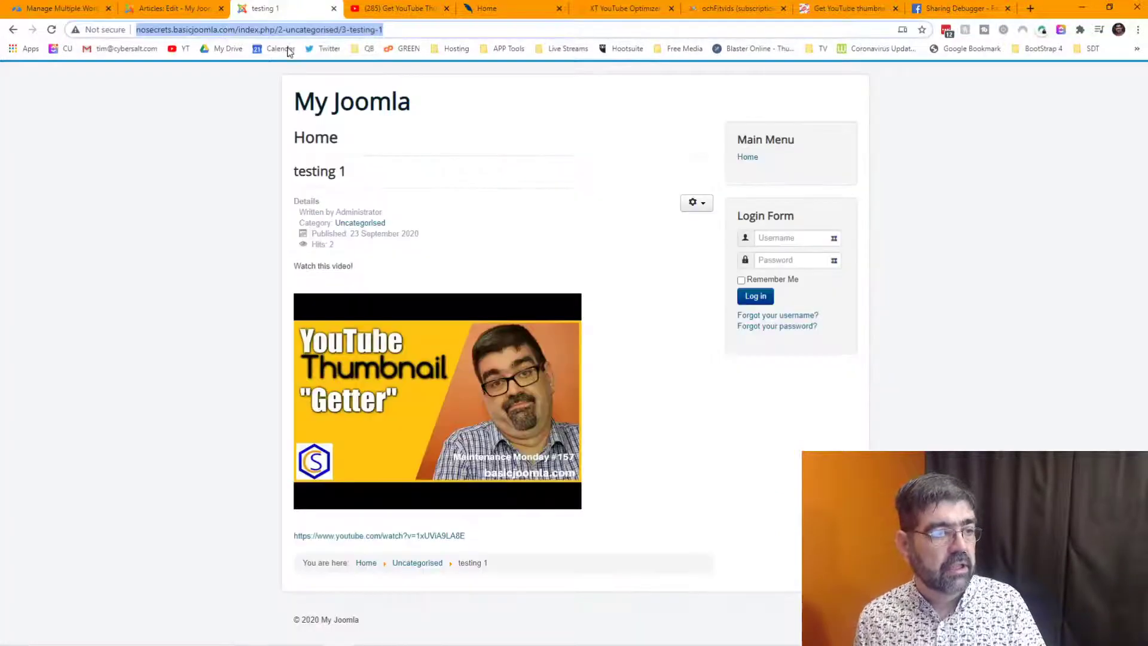
pyautogui.click(746, 160)
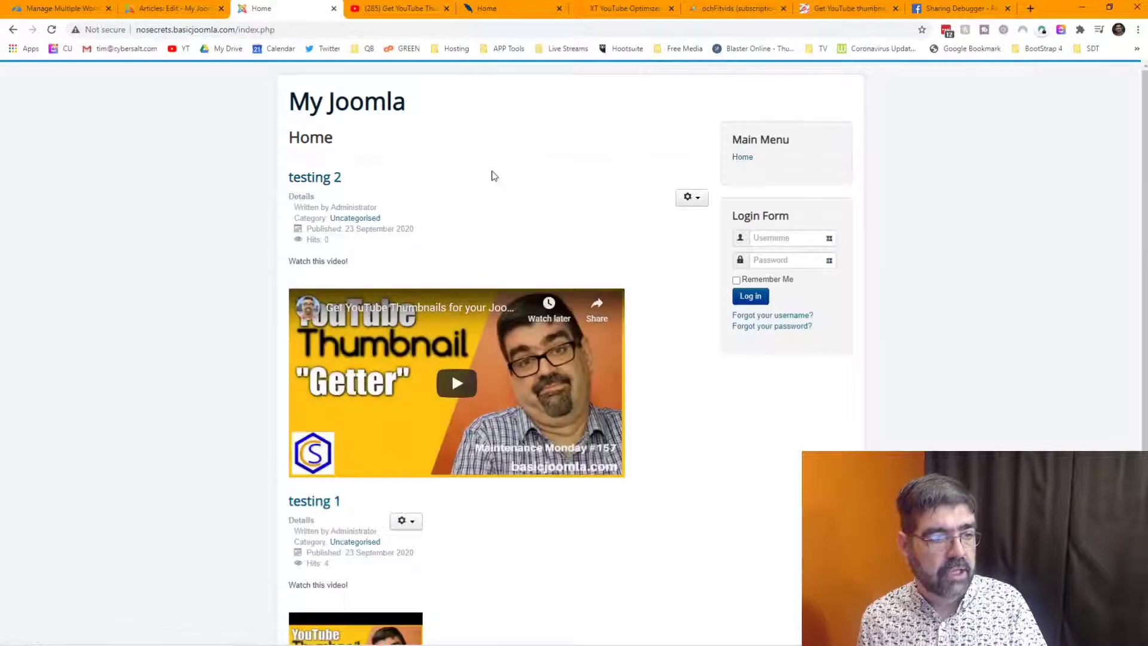
pyautogui.click(328, 179)
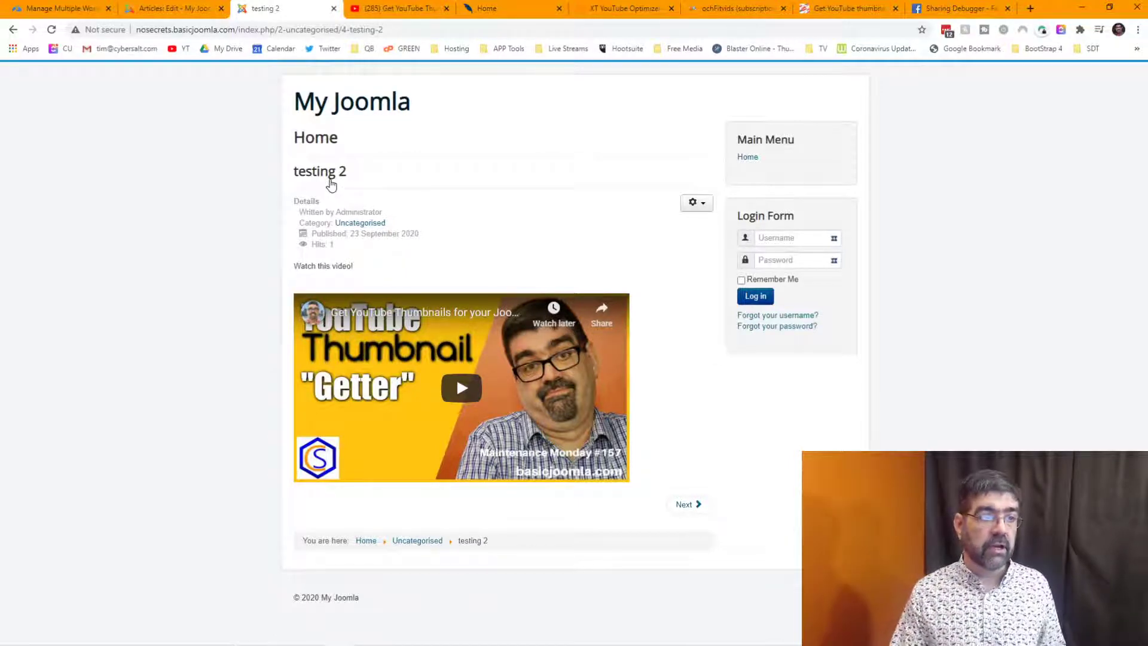
# Step: View the iframe embed code in the YouTube video's sharing options and close the embed window
pyautogui.hotkey('ctrl', 'Tab')
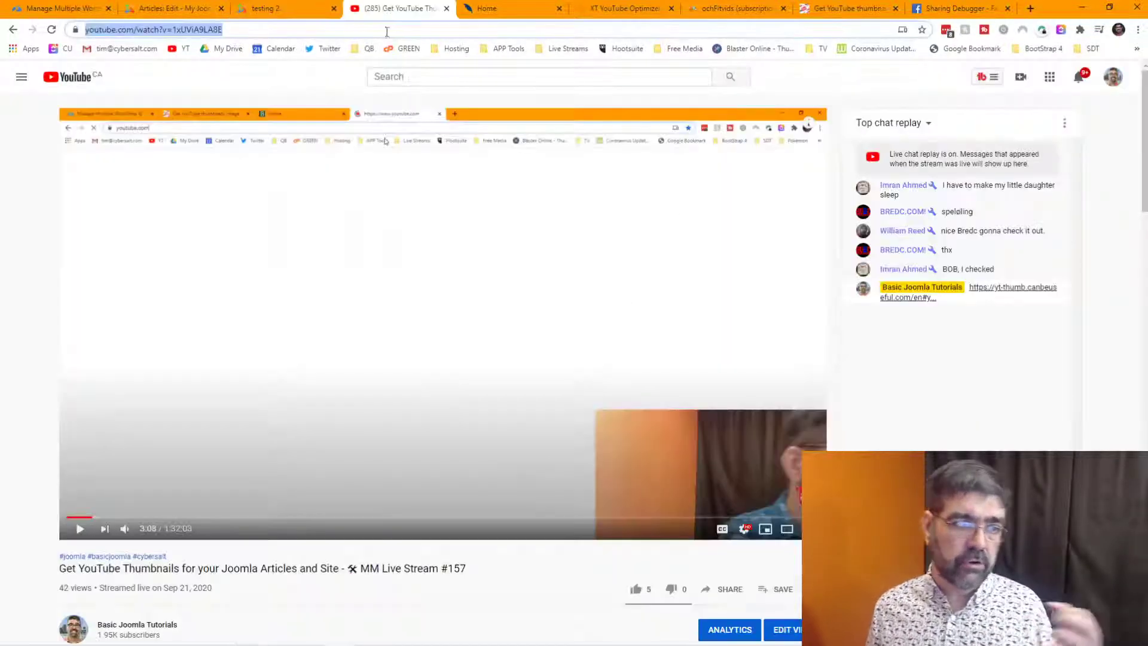
pyautogui.scroll(-2, 544, 308)
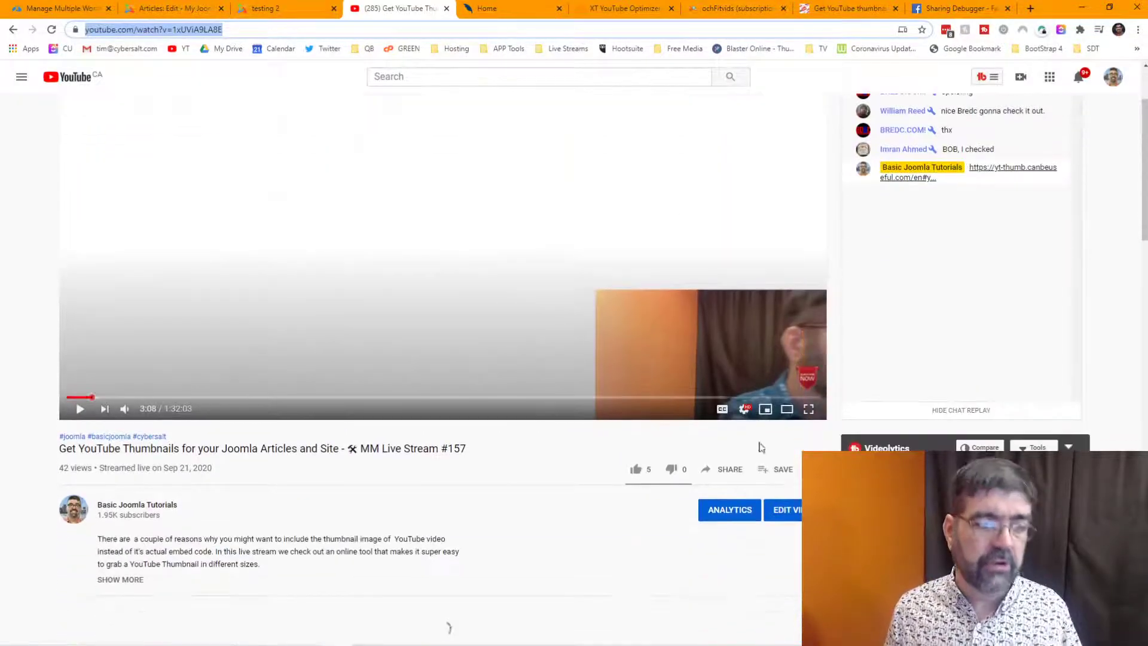
pyautogui.click(726, 469)
pyautogui.click(446, 373)
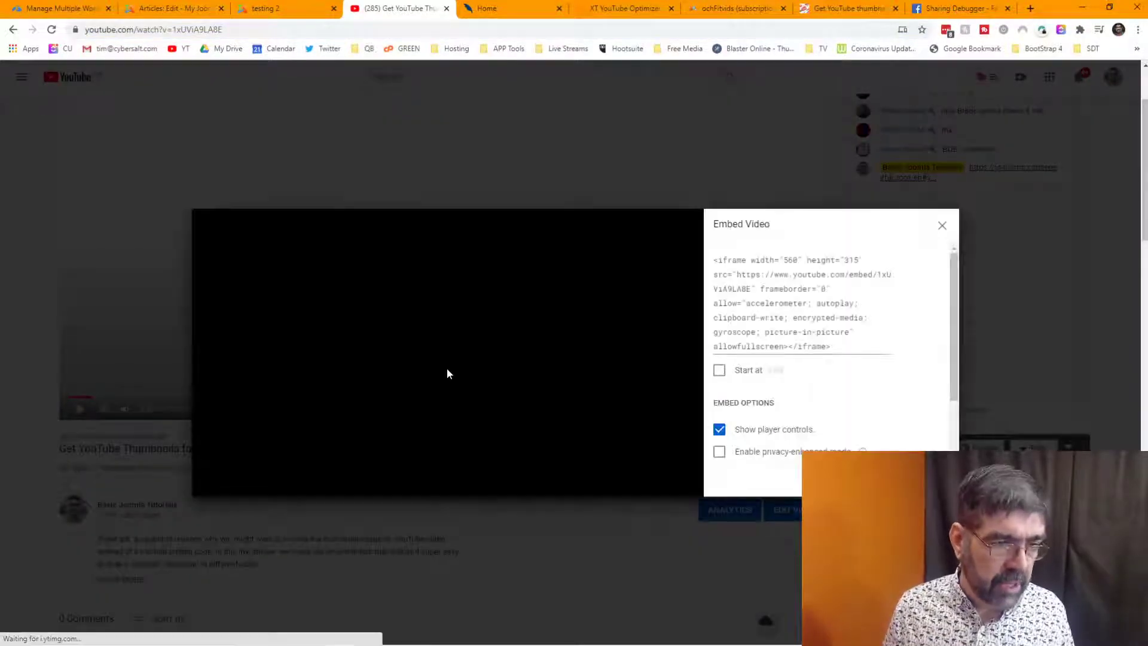
pyautogui.click(746, 324)
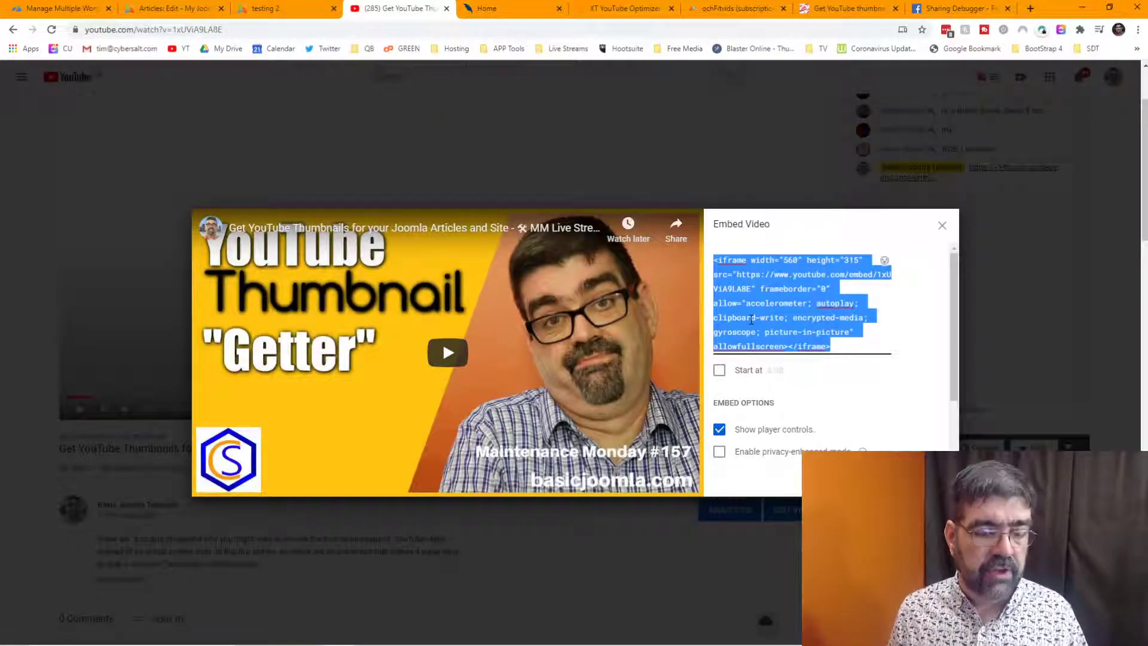
pyautogui.click(942, 226)
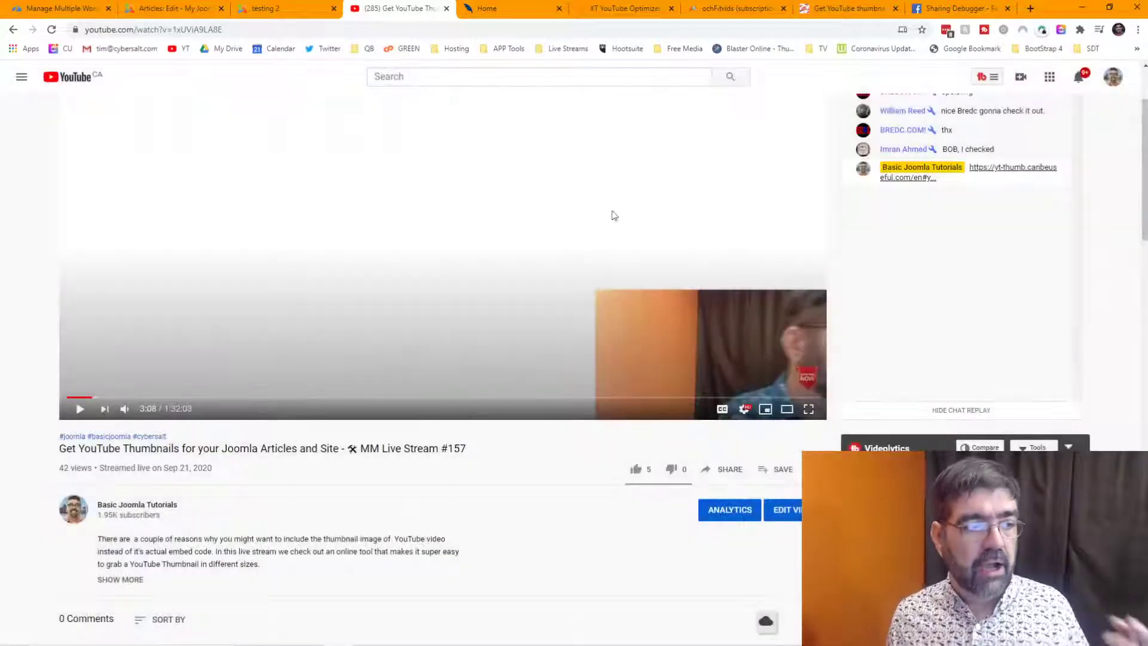
# Step: Test the embedded video on the front-end "testing 2" page by playing it briefly and pausing it
pyautogui.click(267, 9)
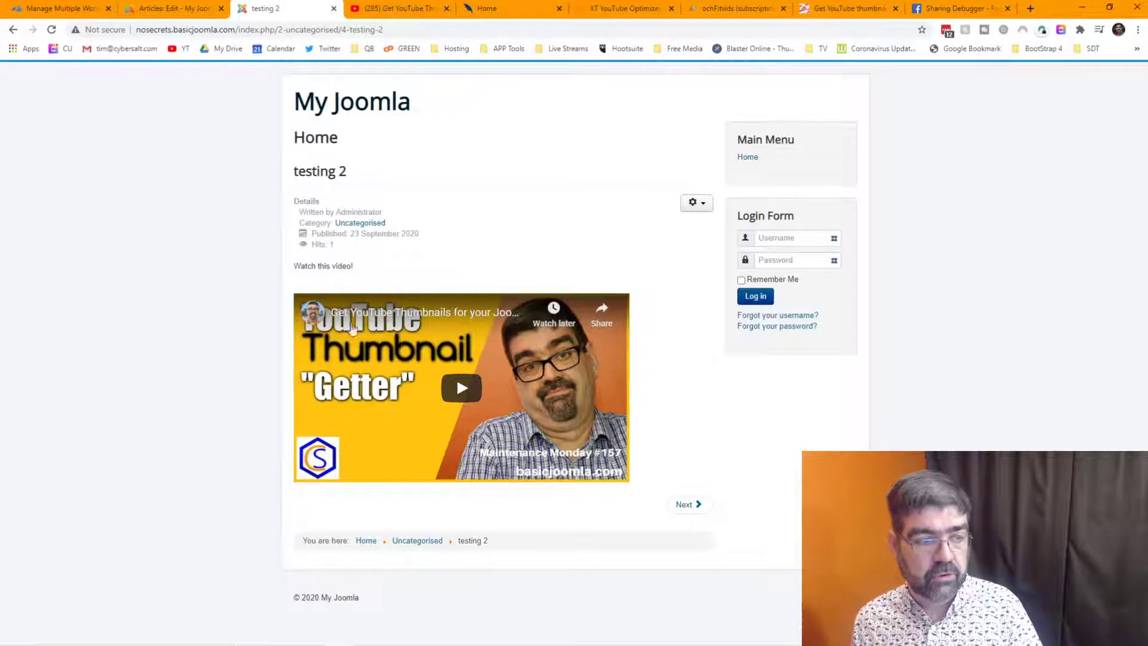
pyautogui.click(468, 390)
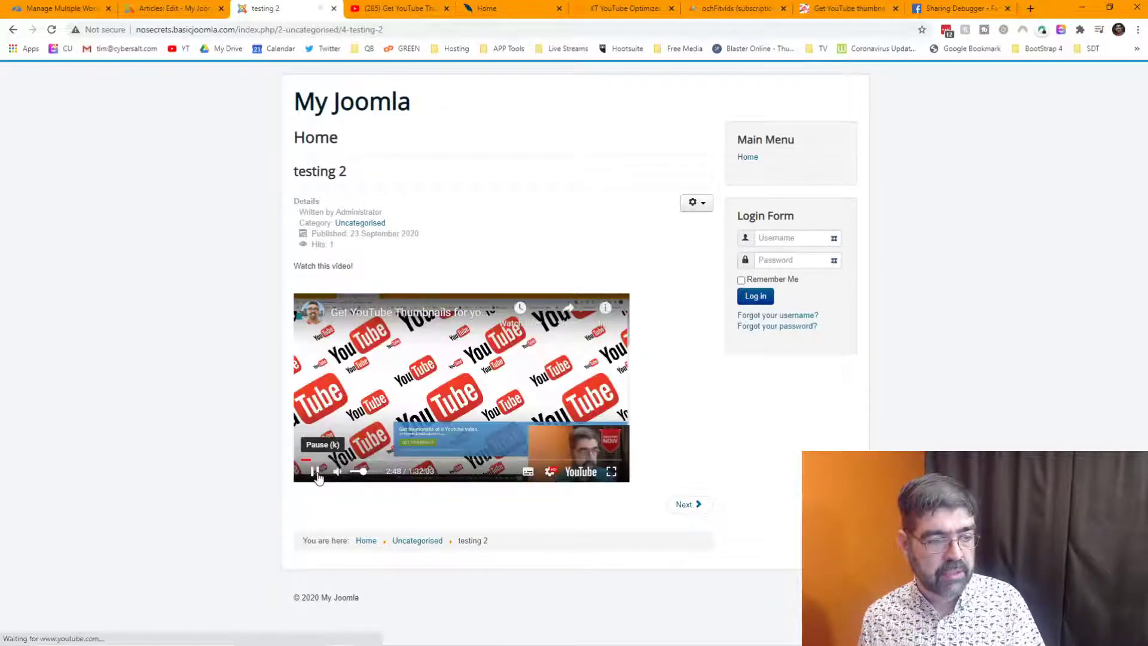
pyautogui.click(317, 472)
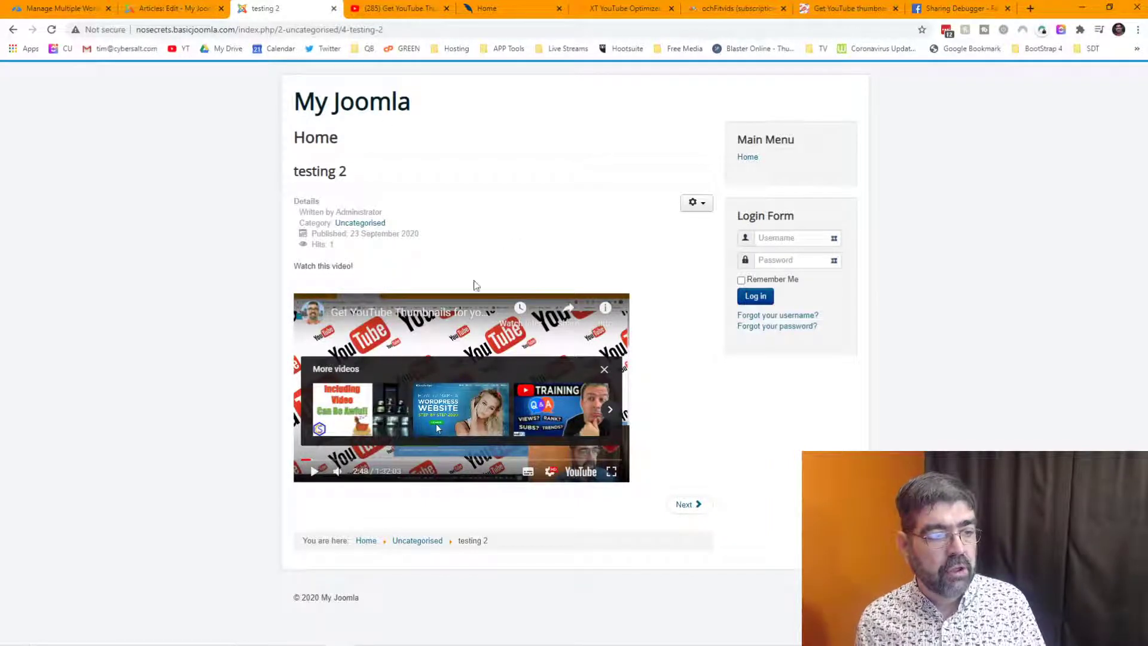
# Step: Copy the front-end page address of the "testing 2" article
pyautogui.click(397, 28)
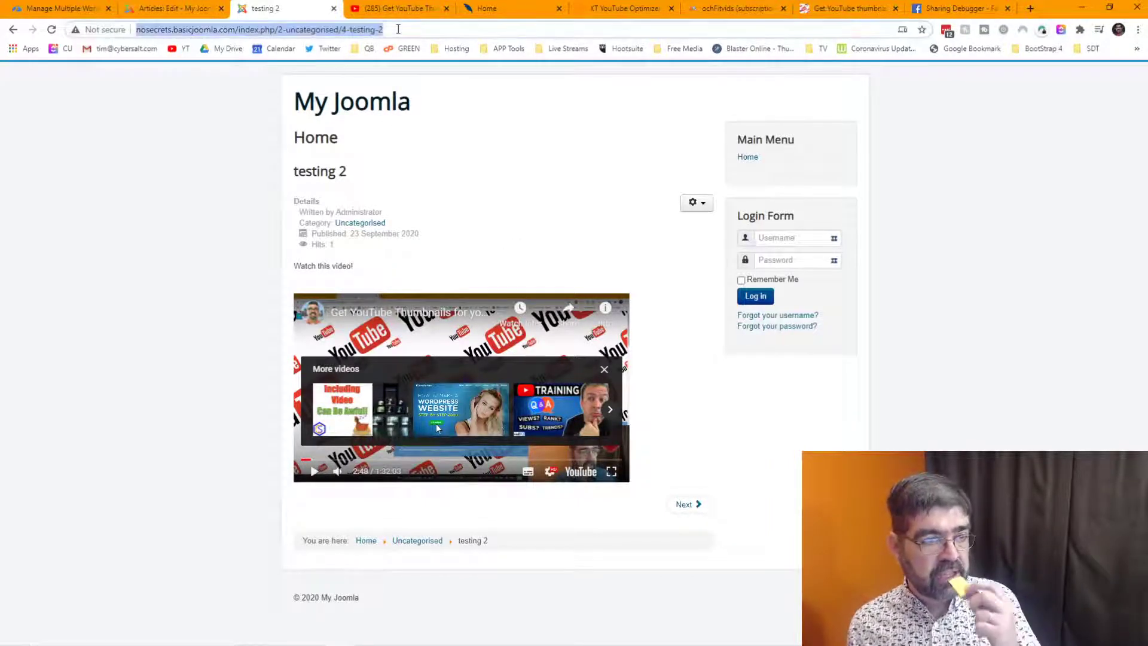
pyautogui.rightClick(398, 29)
pyautogui.click(459, 117)
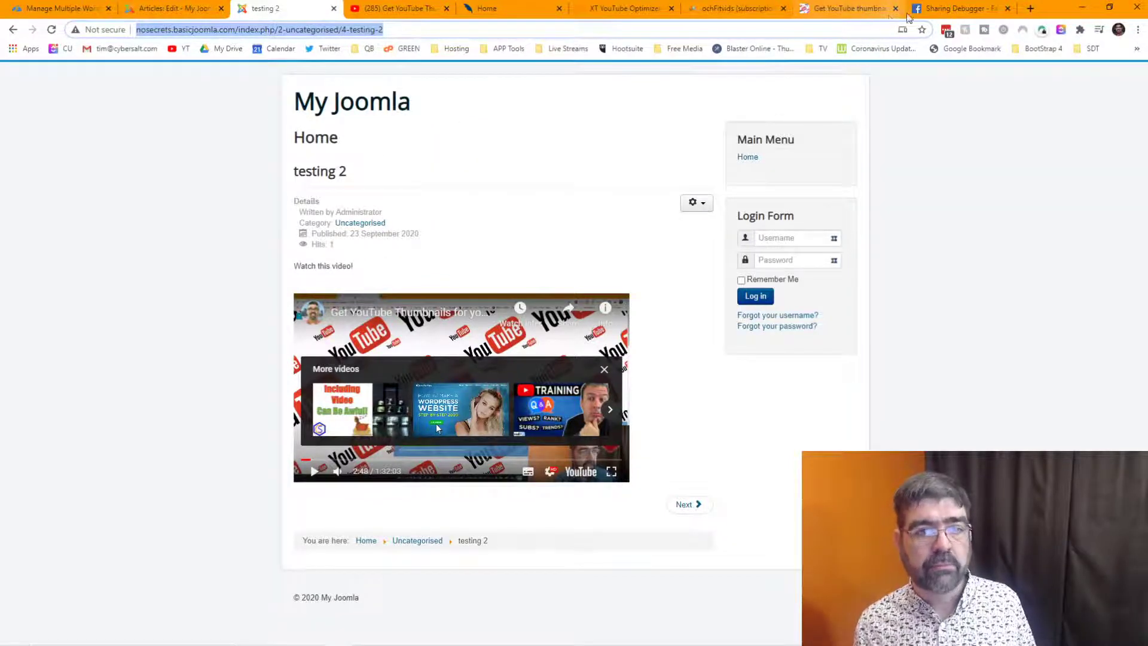
pyautogui.click(942, 10)
pyautogui.scroll(2, 823, 170)
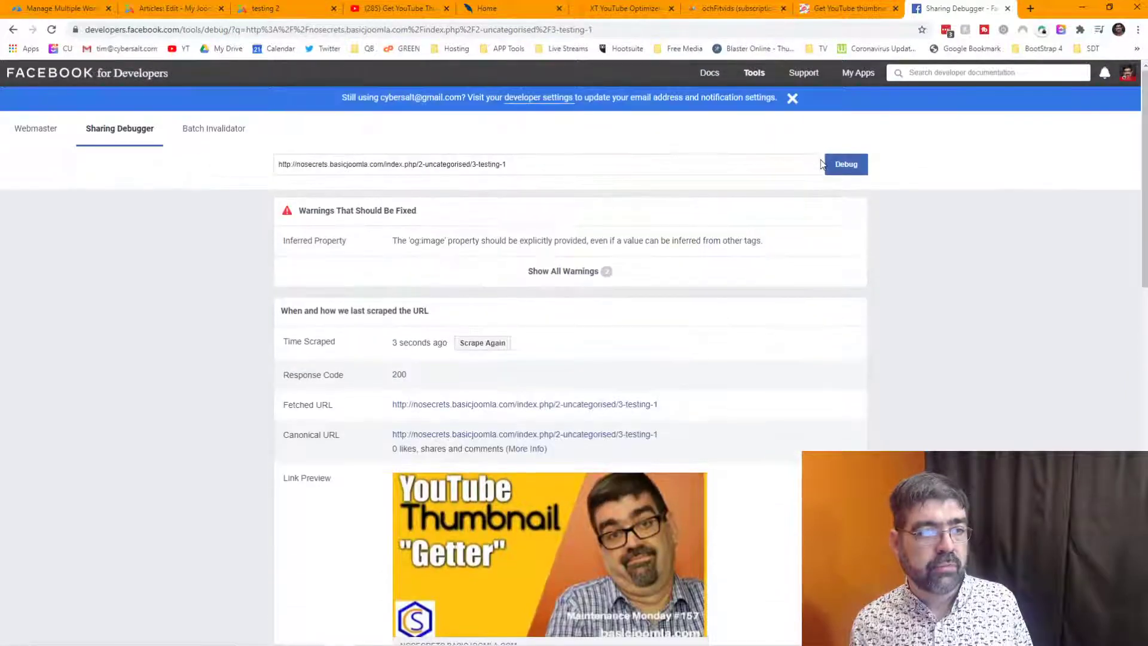
pyautogui.moveTo(539, 163); pyautogui.dragTo(261, 166)
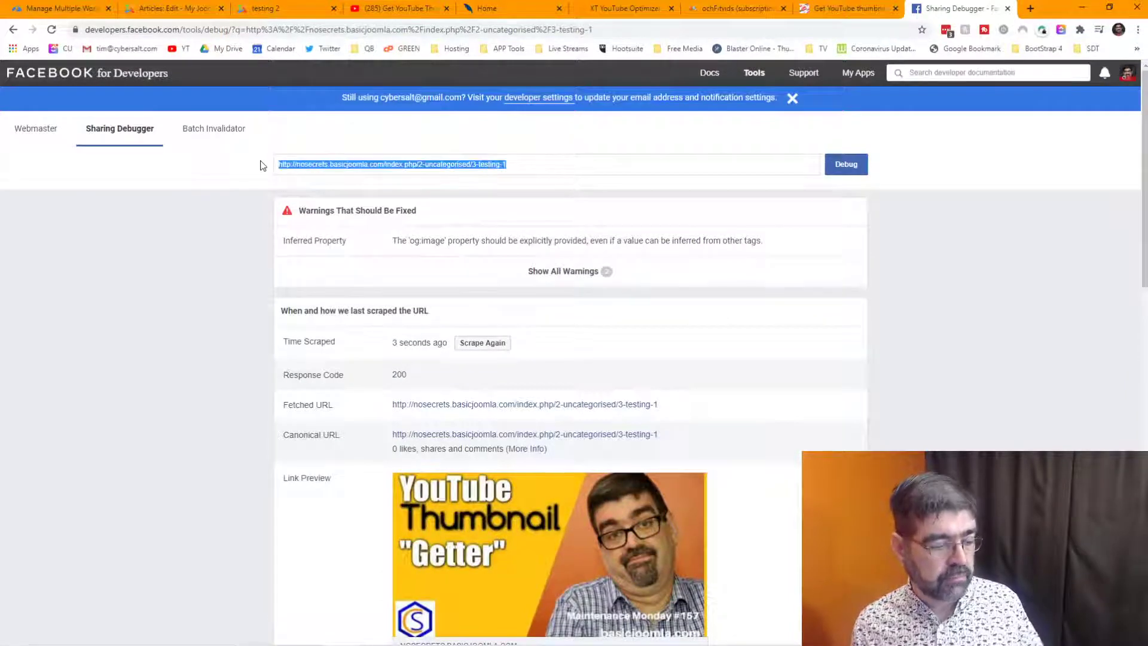
pyautogui.press('BackSpace')
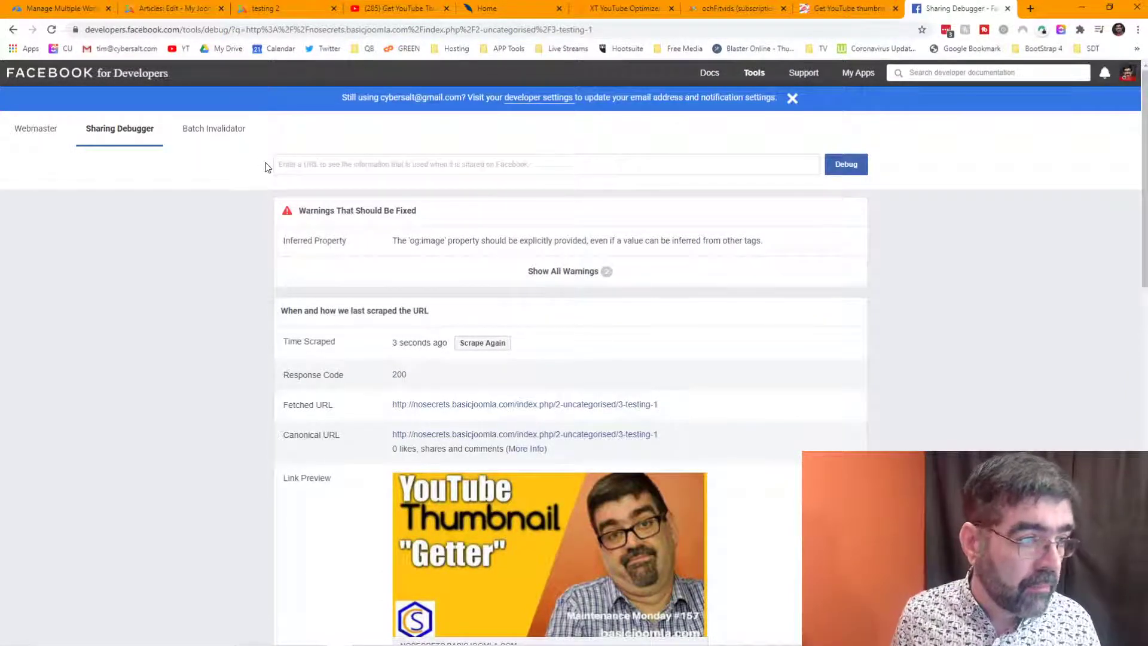
pyautogui.click(289, 166)
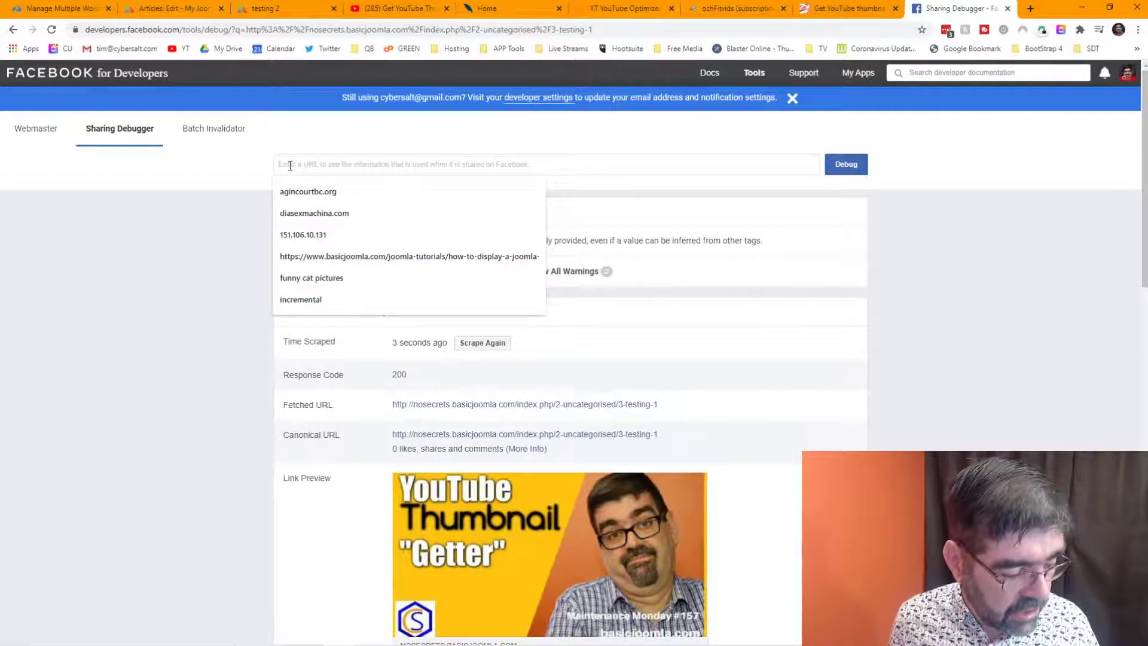
pyautogui.hotkey('ctrl', 'v')
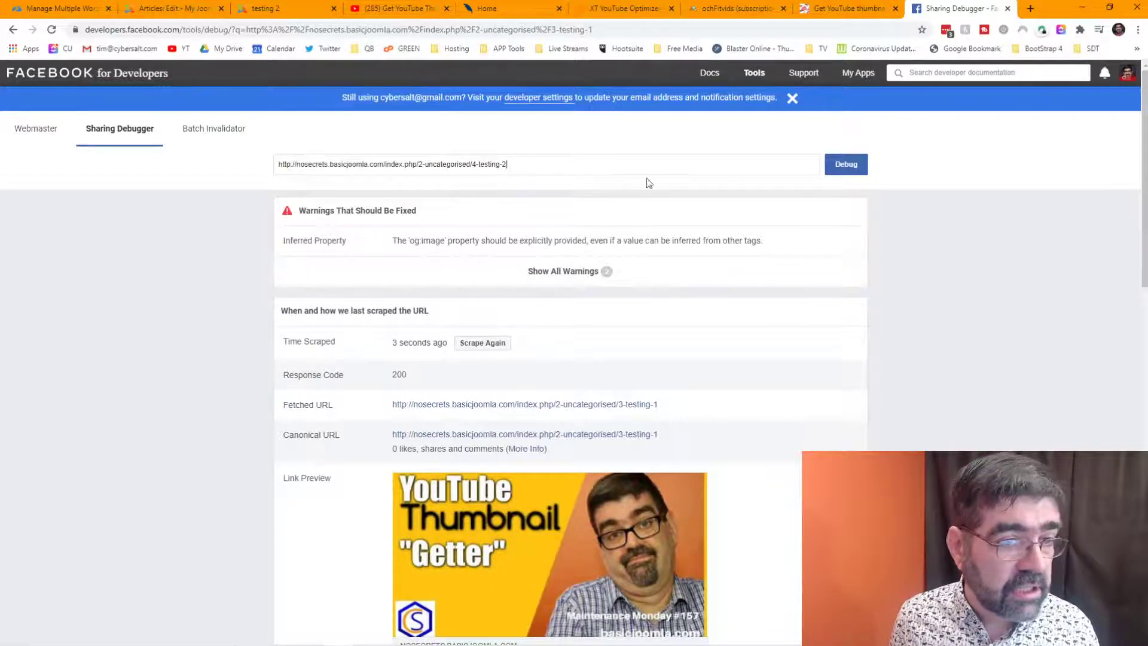
pyautogui.click(845, 164)
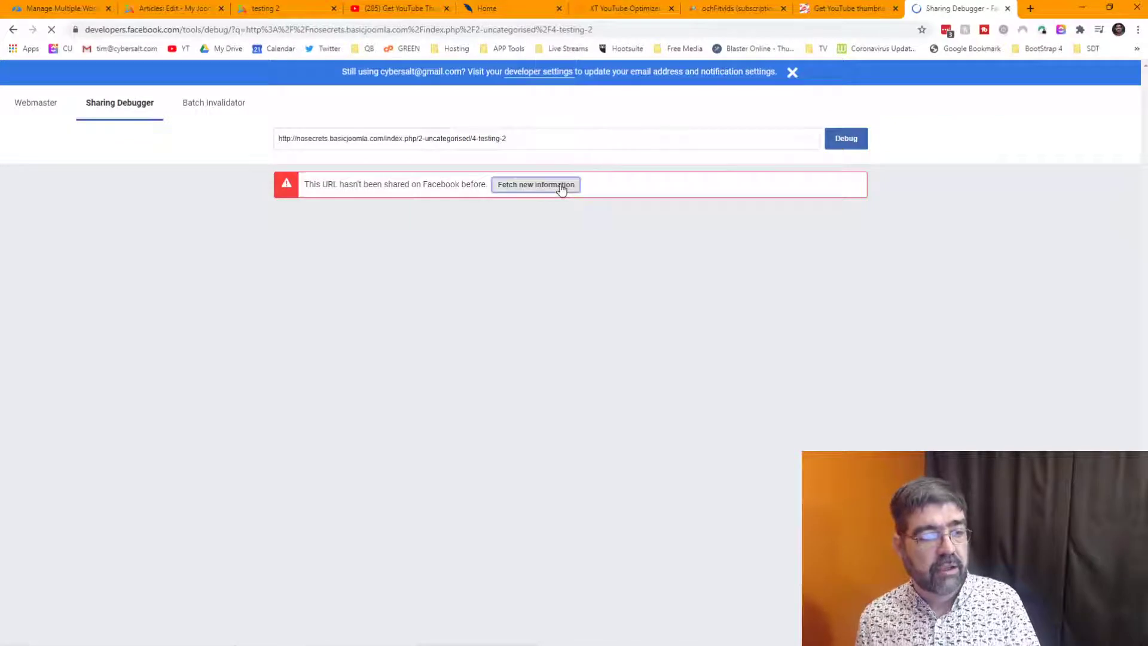
pyautogui.click(561, 185)
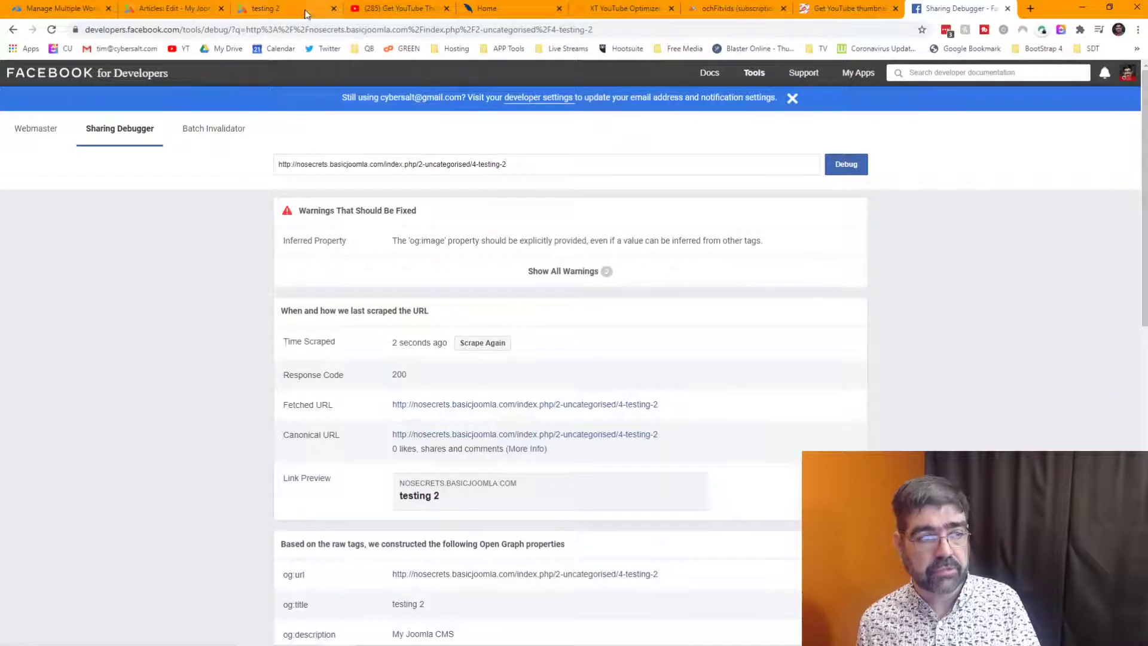
# Step: Return to the Joomla administrator and close the "testing 2" article editor
pyautogui.click(285, 9)
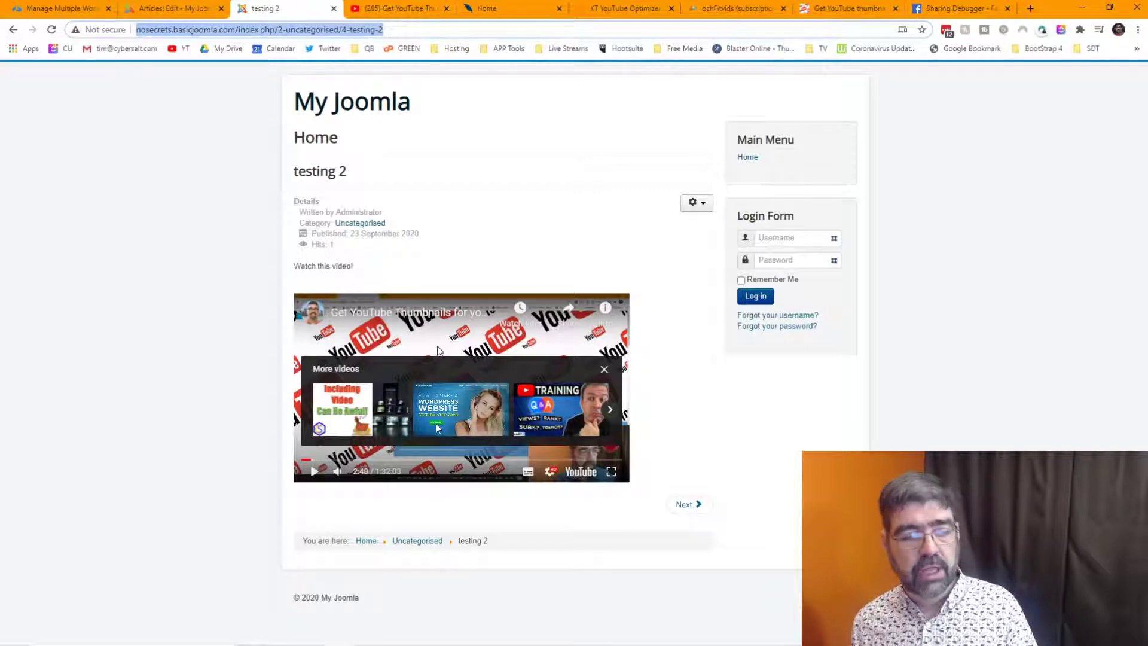
pyautogui.click(182, 10)
pyautogui.click(447, 126)
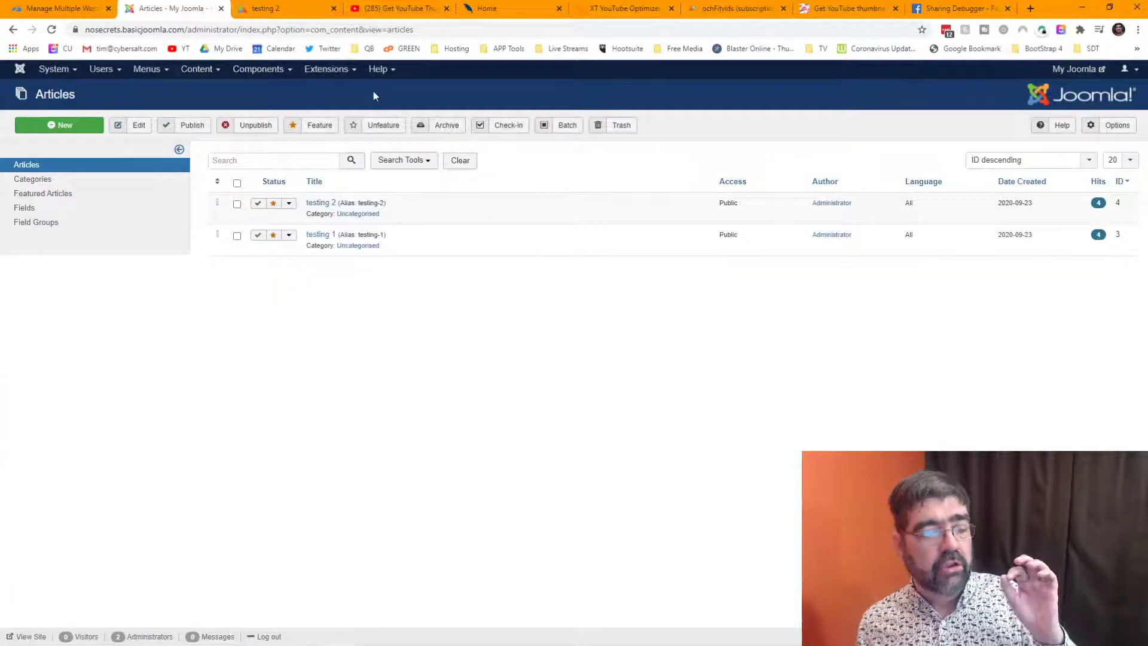
# Step: Open the Default profile of JCE Editor Pro and examine the Media Support settings in its plugin parameters
pyautogui.click(264, 70)
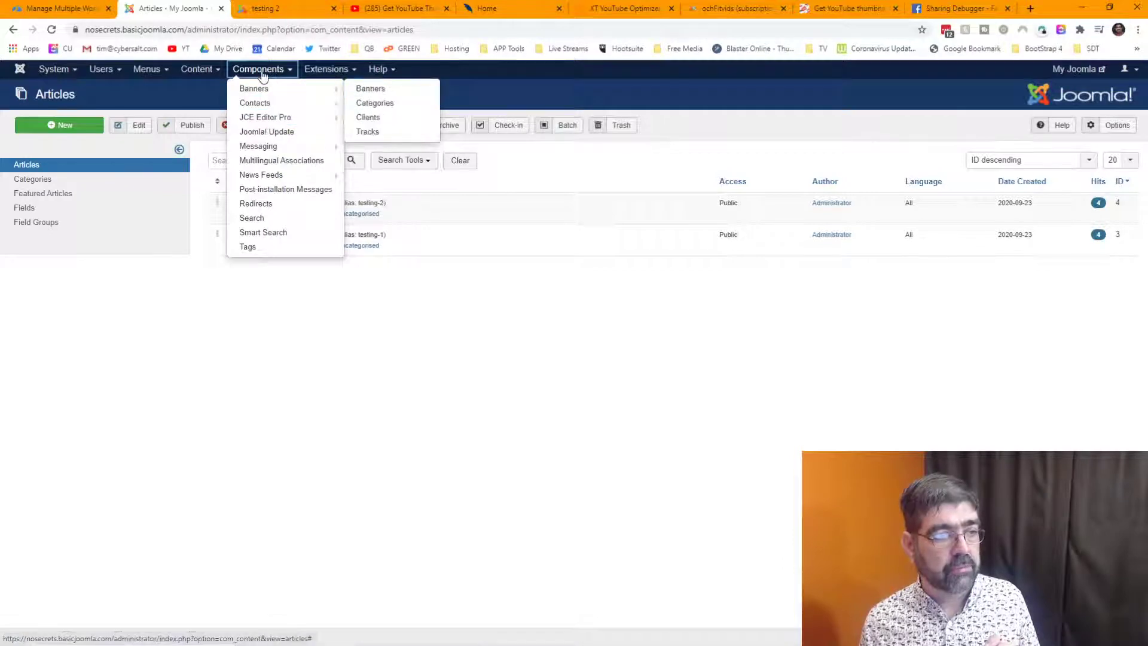
pyautogui.moveTo(271, 122)
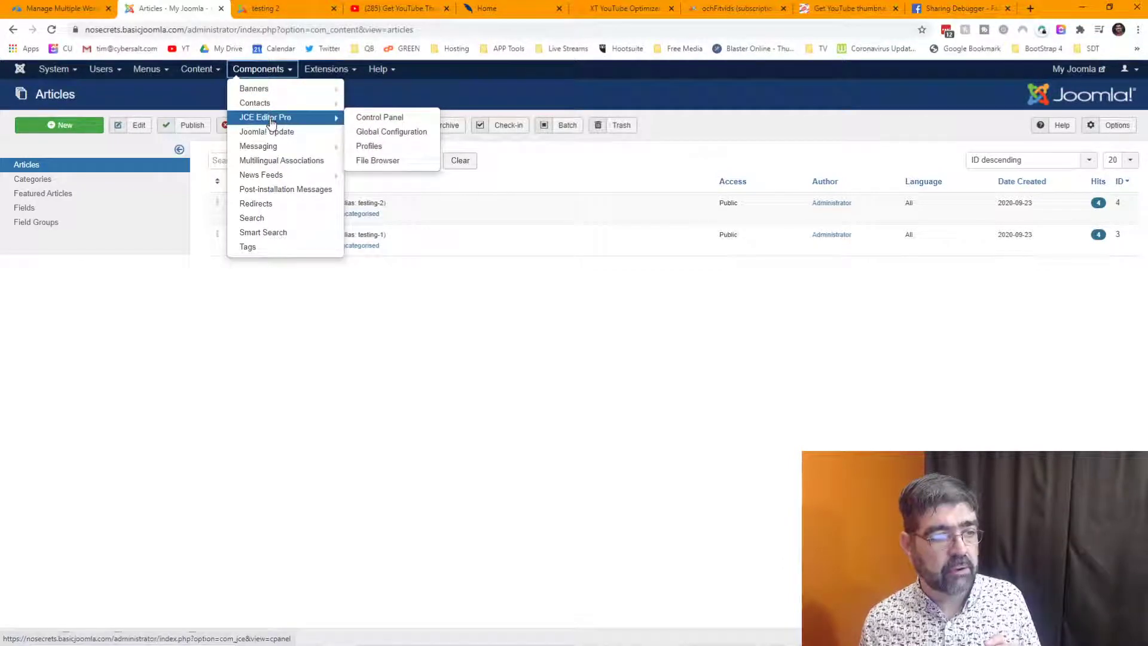
pyautogui.click(375, 146)
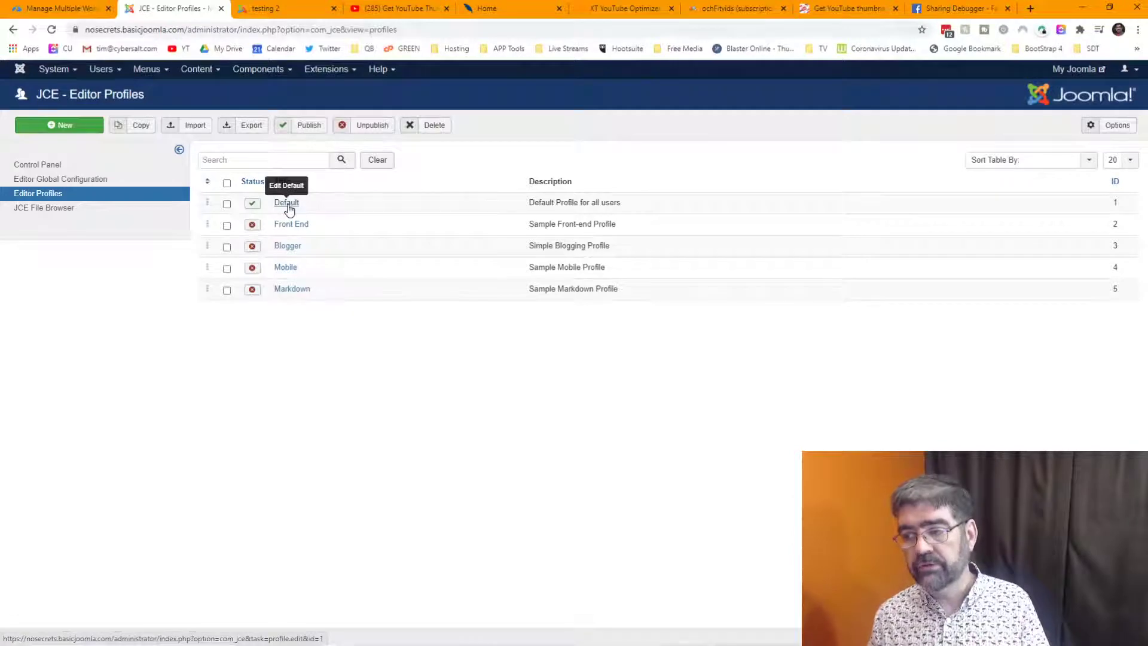
pyautogui.click(287, 205)
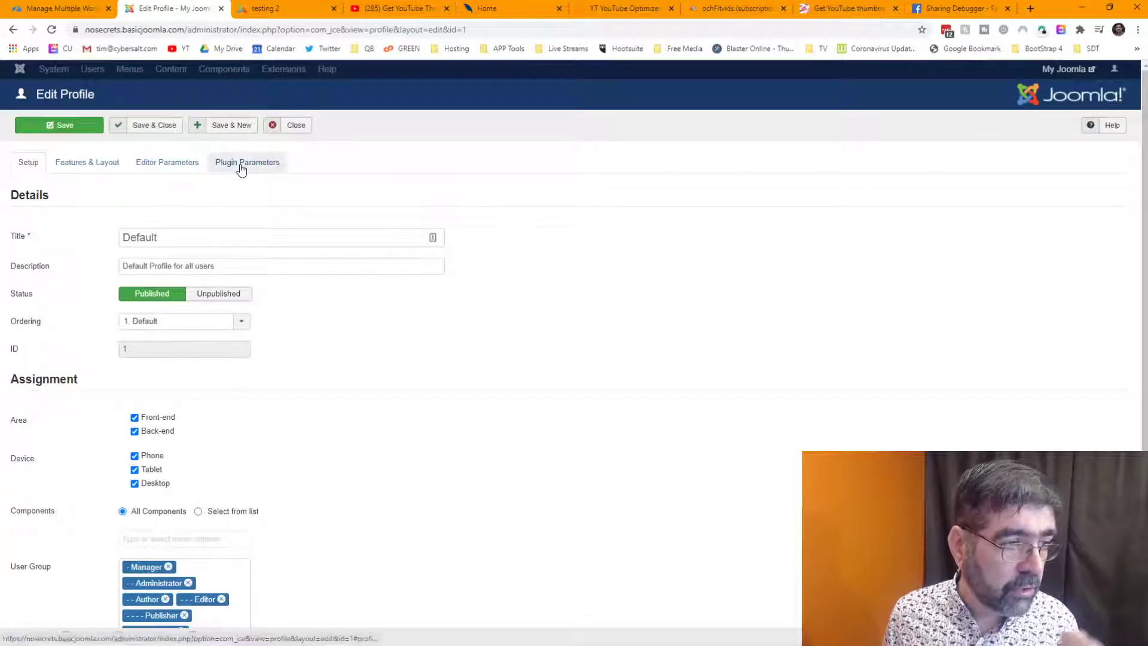
pyautogui.click(241, 164)
pyautogui.scroll(-2, 179, 258)
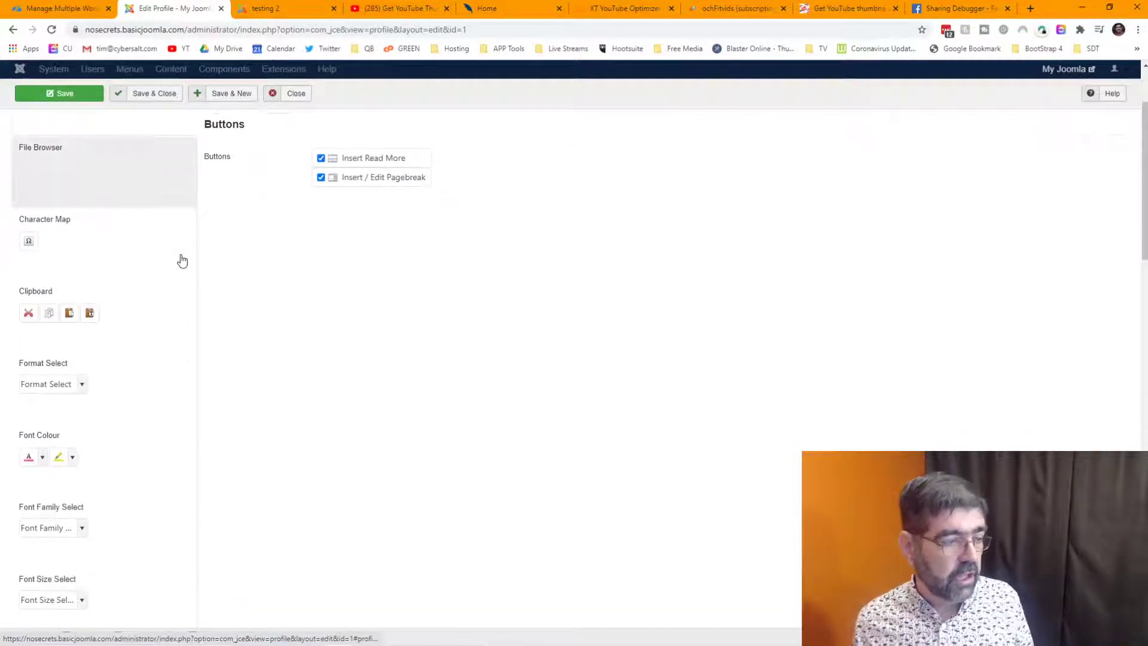
pyautogui.scroll(-7, 181, 261)
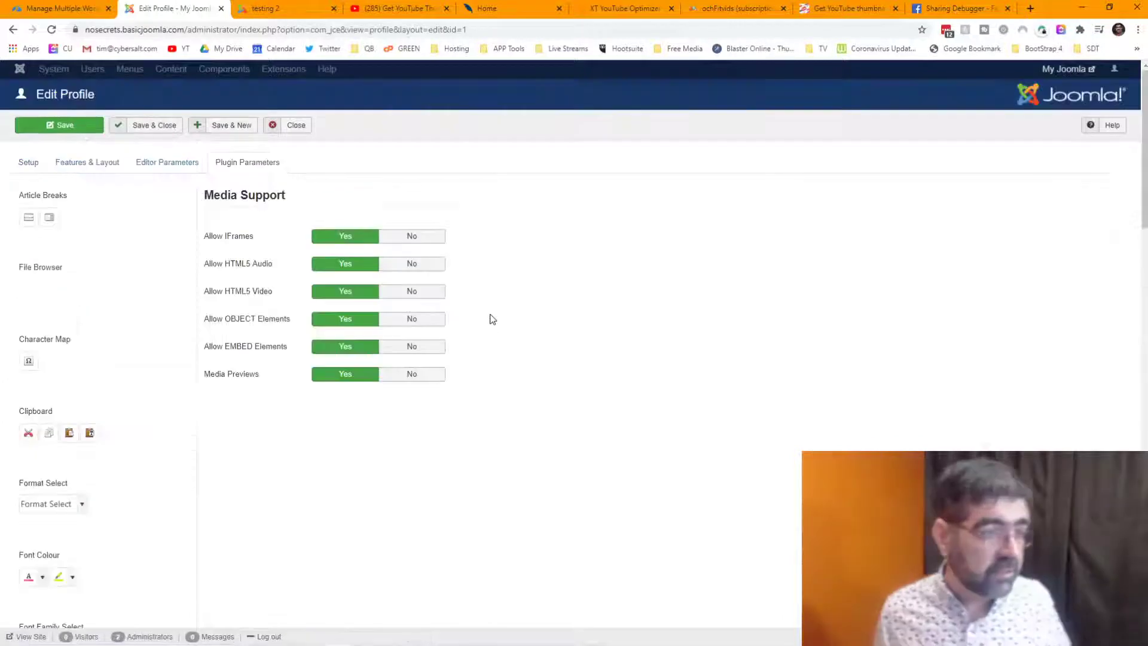
# Step: Try setting Allow IFrames to No, restore it to Yes, and close the Default profile without saving
pyautogui.click(405, 238)
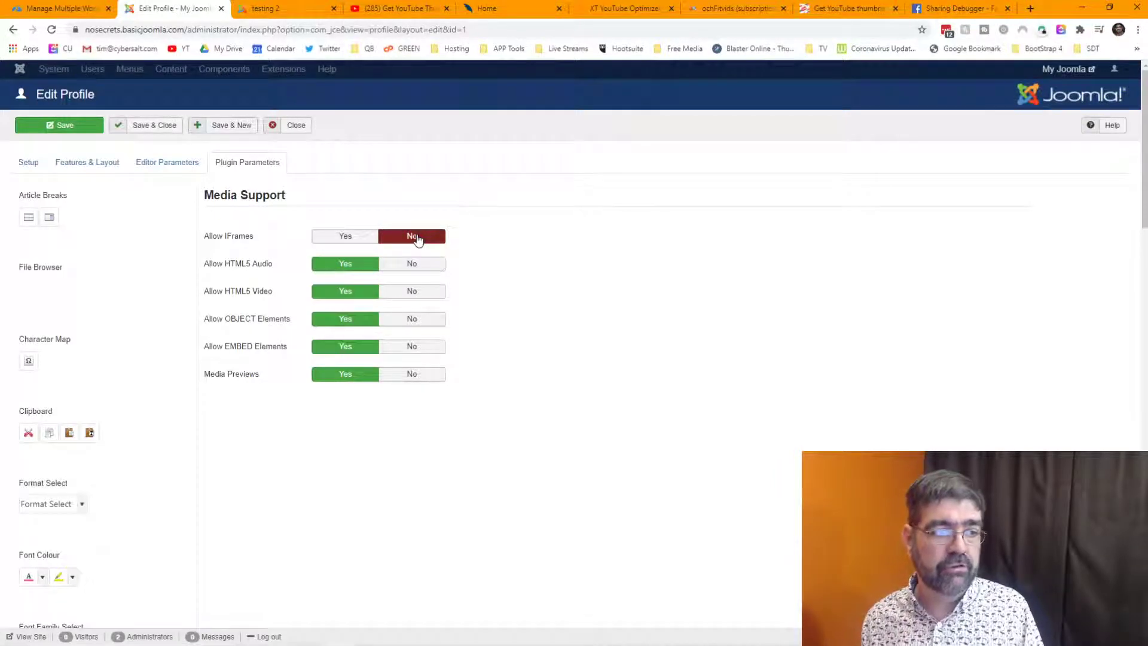
pyautogui.click(359, 238)
pyautogui.click(296, 126)
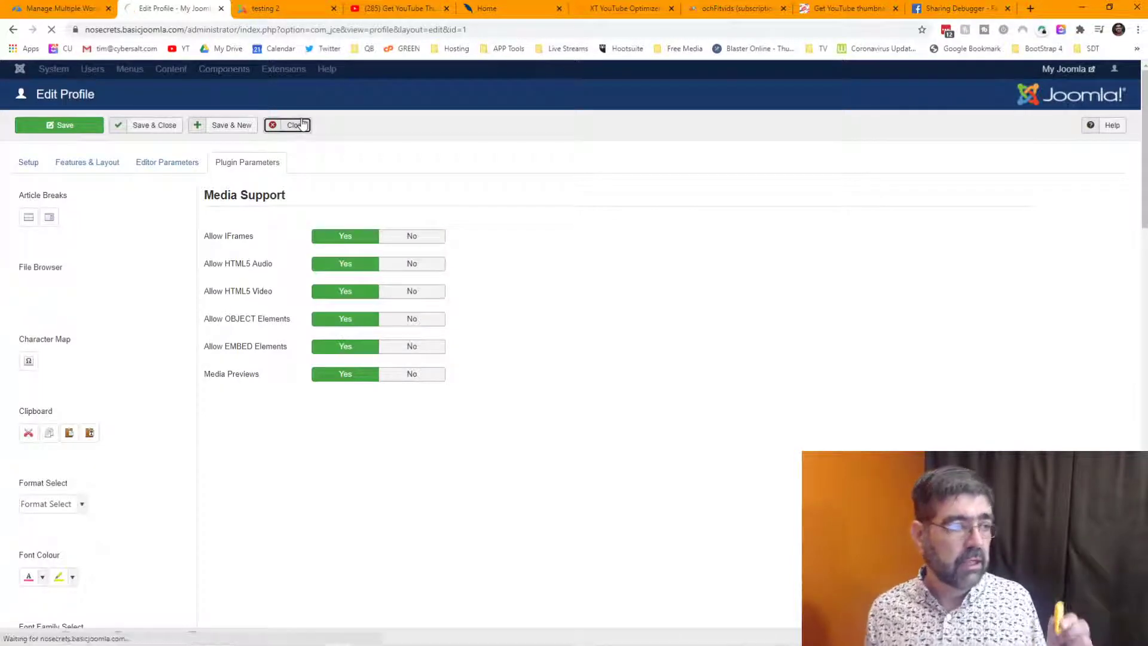
# Step: Examine the text filters in Joomla's Global Configuration, including the filter type options for Super Users
pyautogui.click(53, 71)
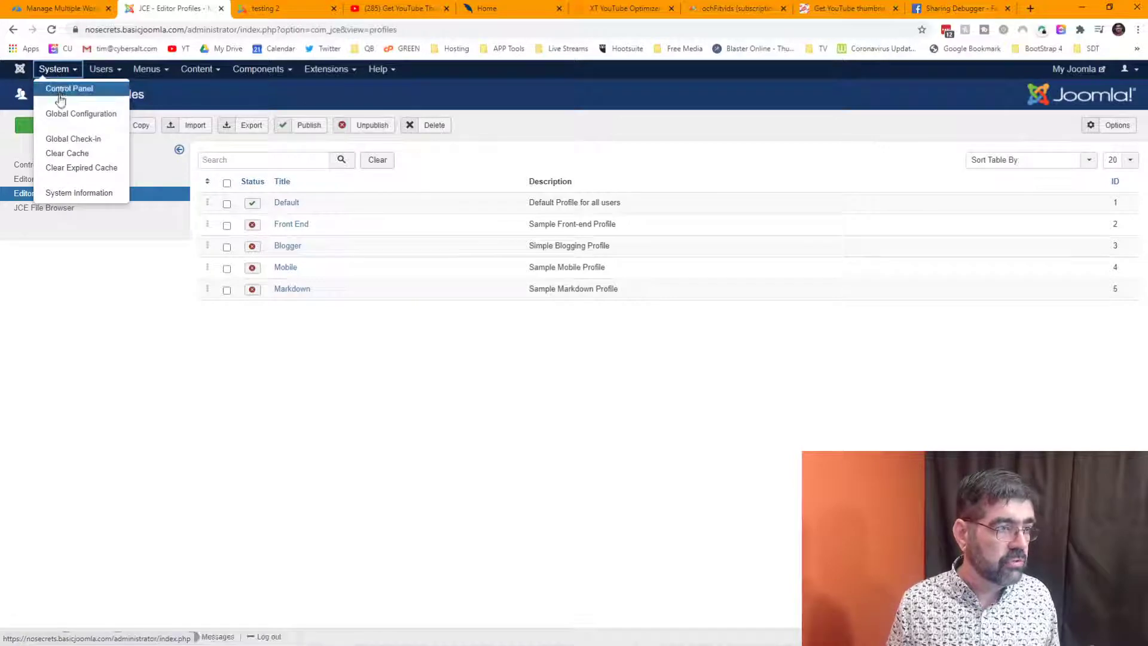
pyautogui.click(64, 116)
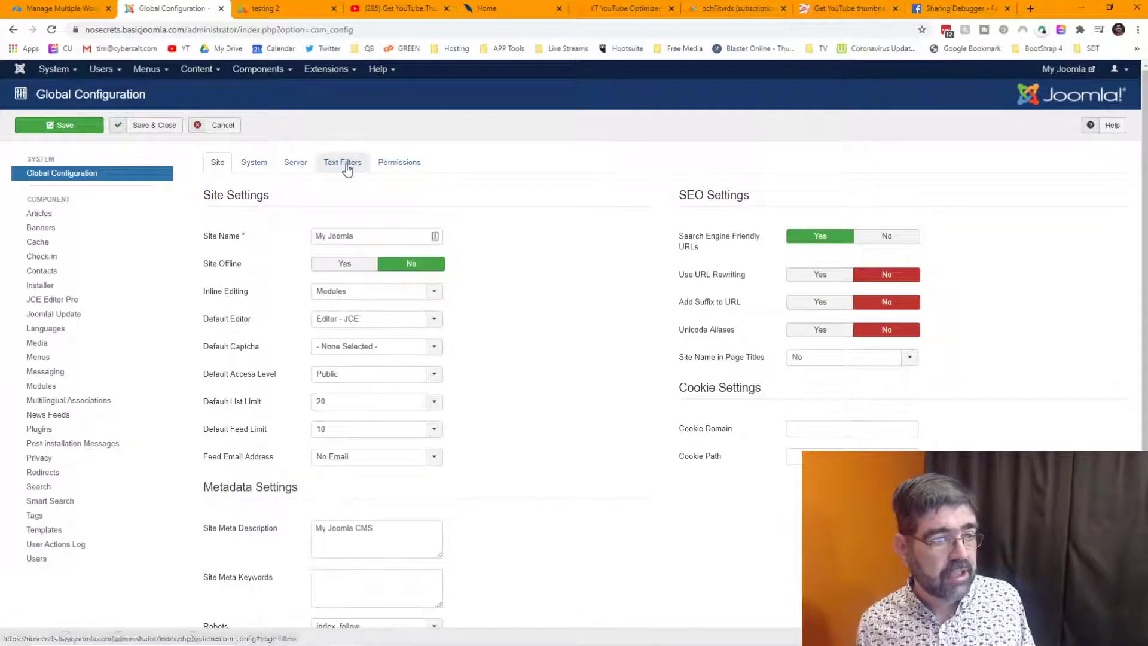
pyautogui.click(344, 163)
pyautogui.scroll(-2, 549, 272)
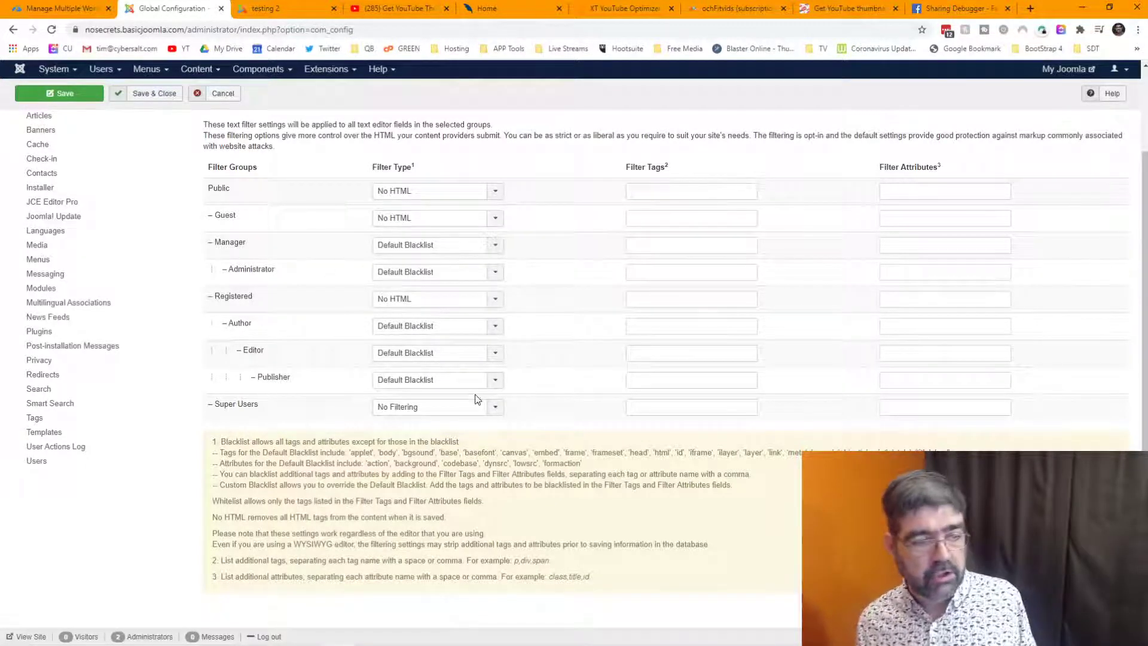
pyautogui.click(491, 410)
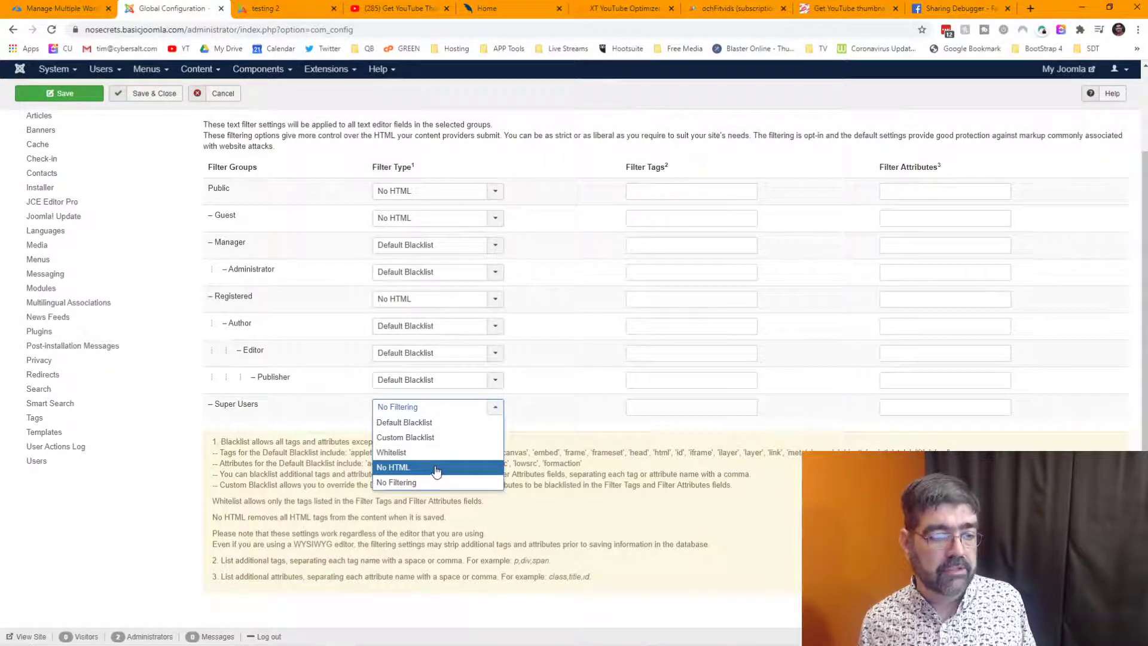
pyautogui.click(574, 333)
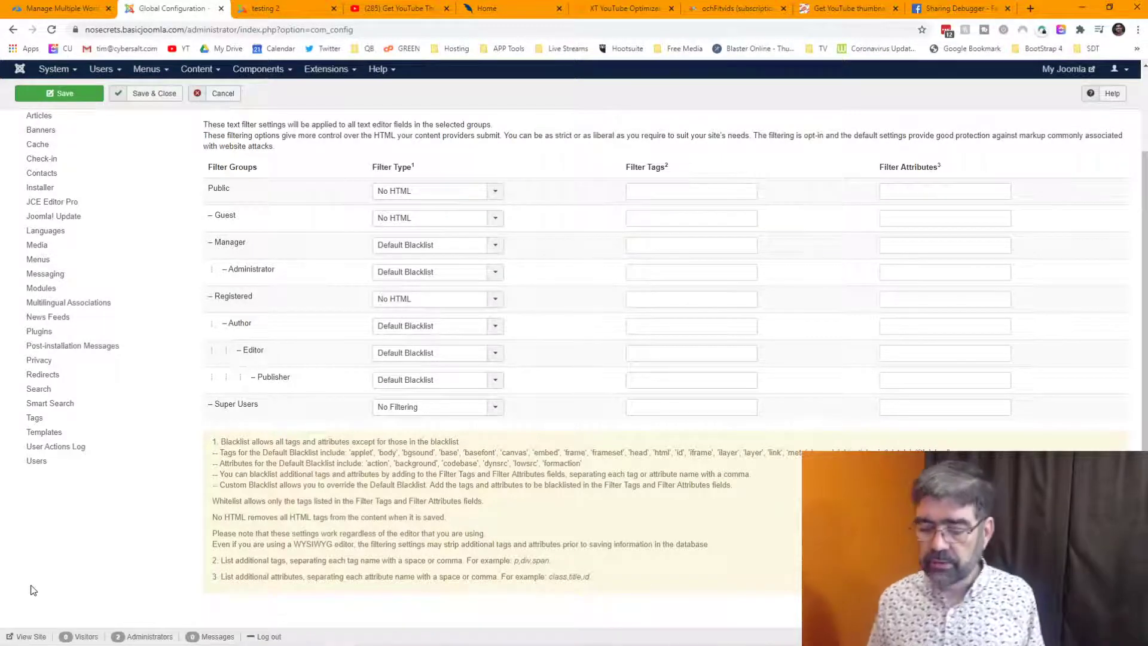
pyautogui.click(197, 69)
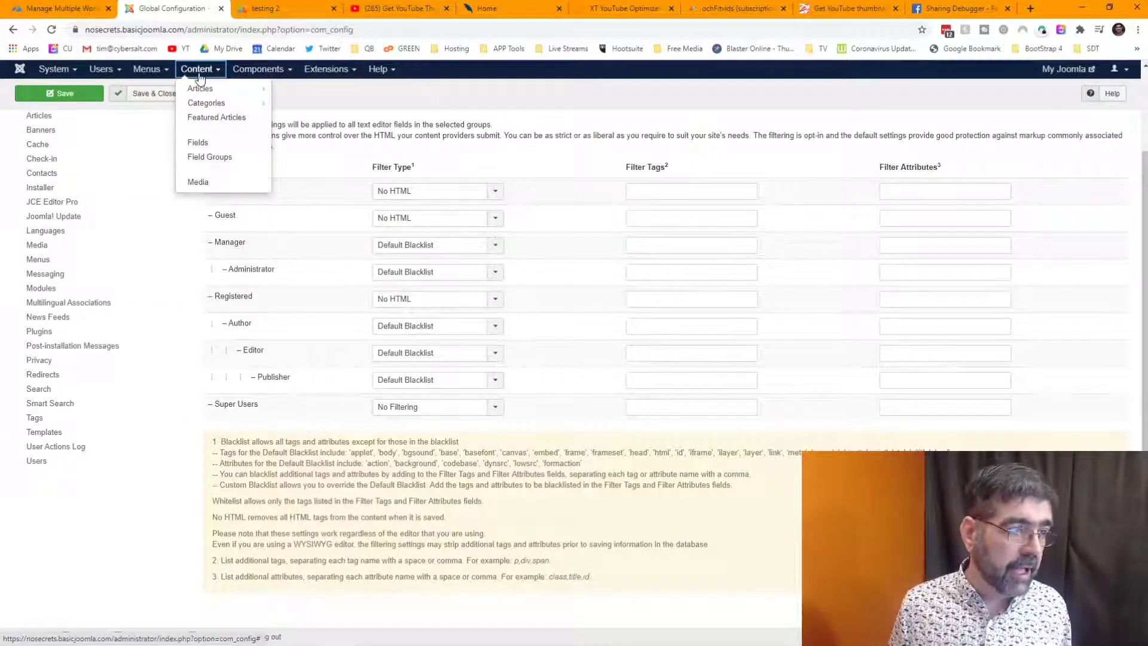
pyautogui.click(197, 86)
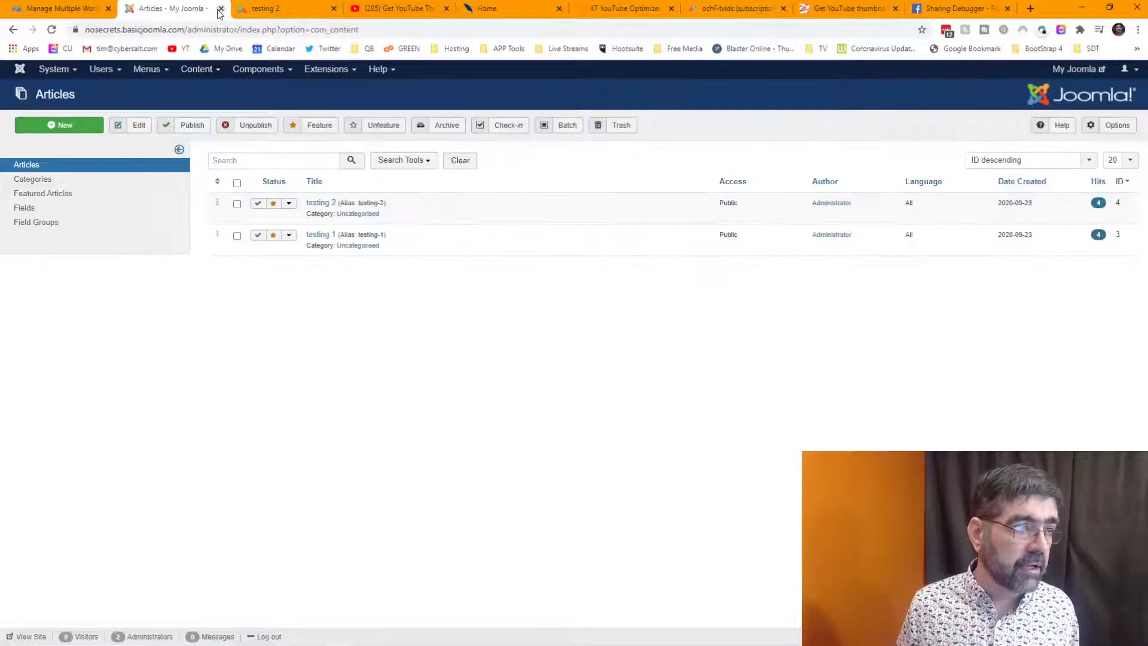
pyautogui.click(221, 8)
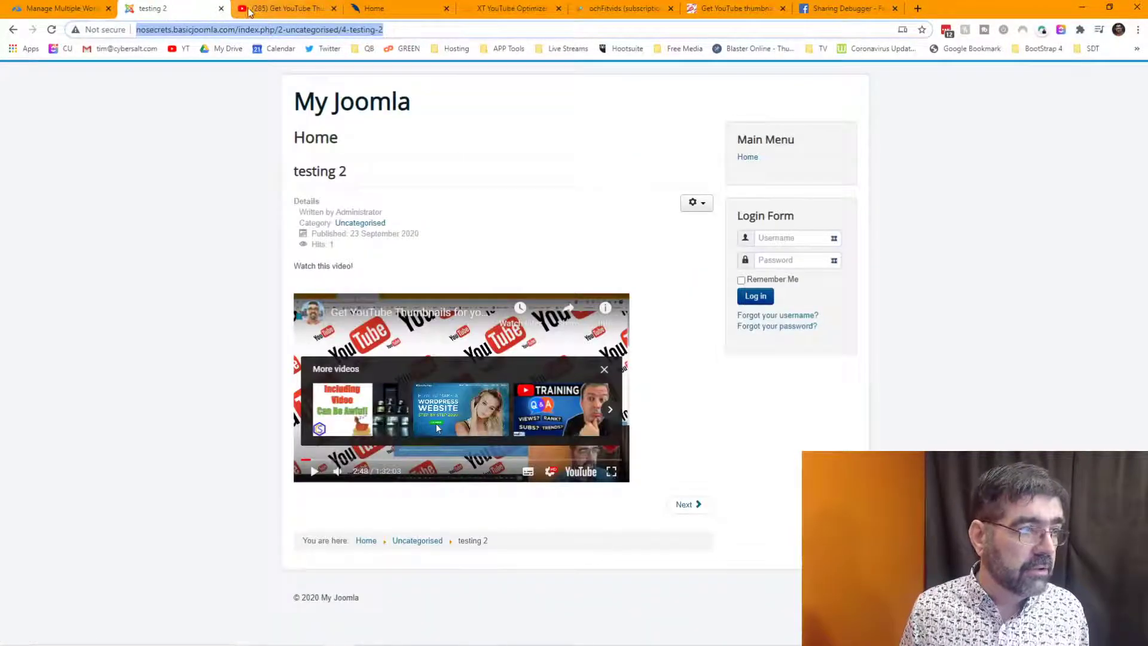
# Step: Go to the site's Joomla administrator and open the "testing 2" article from the article list for editing
pyautogui.moveTo(239, 33); pyautogui.dragTo(419, 31)
pyautogui.write('ad')
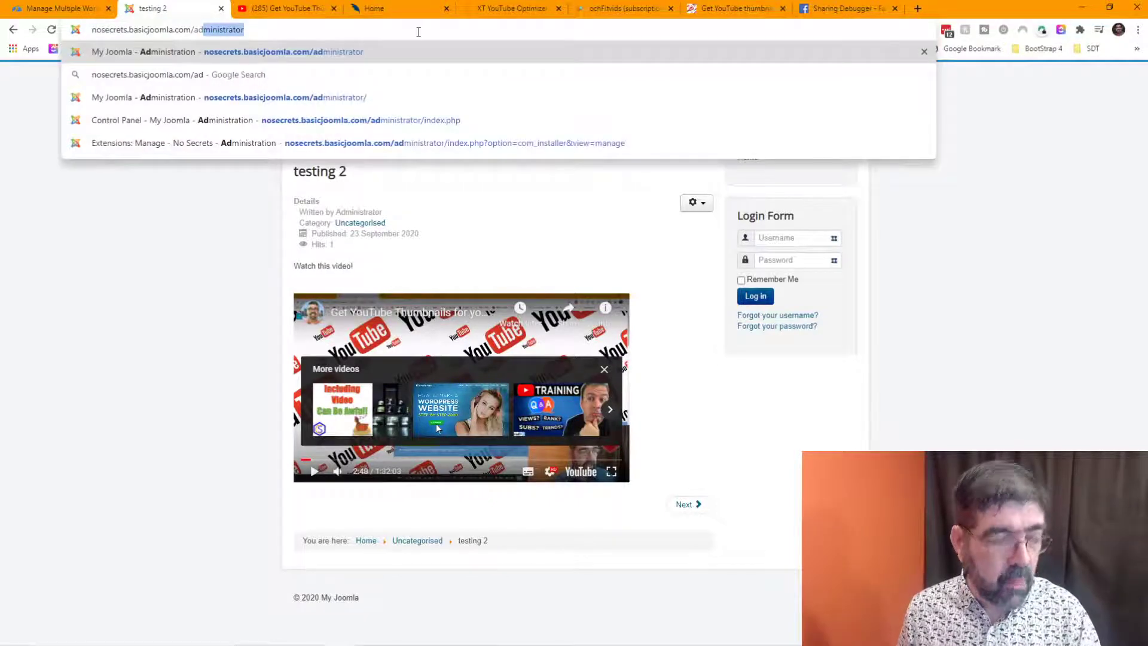
pyautogui.press('Return')
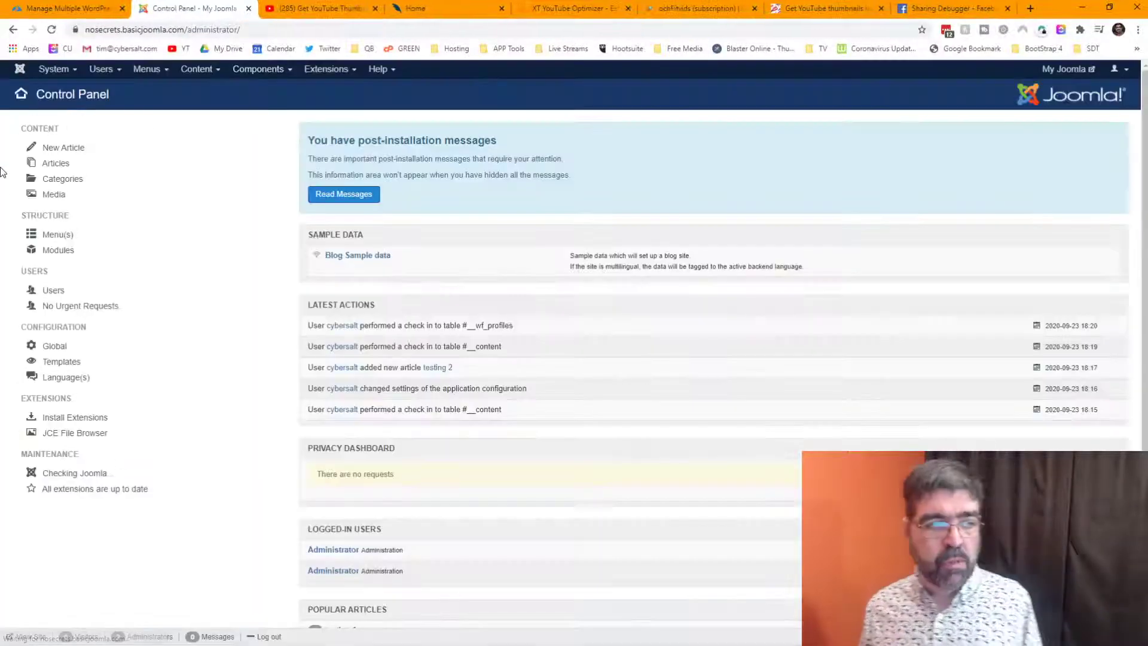
pyautogui.click(192, 70)
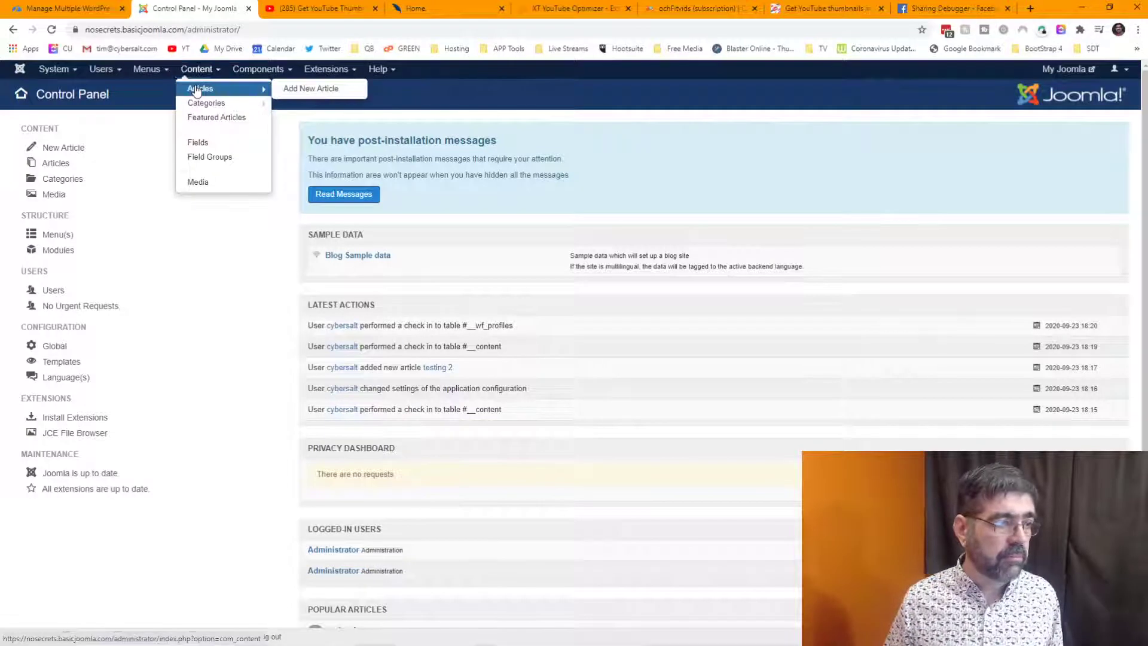
pyautogui.click(198, 88)
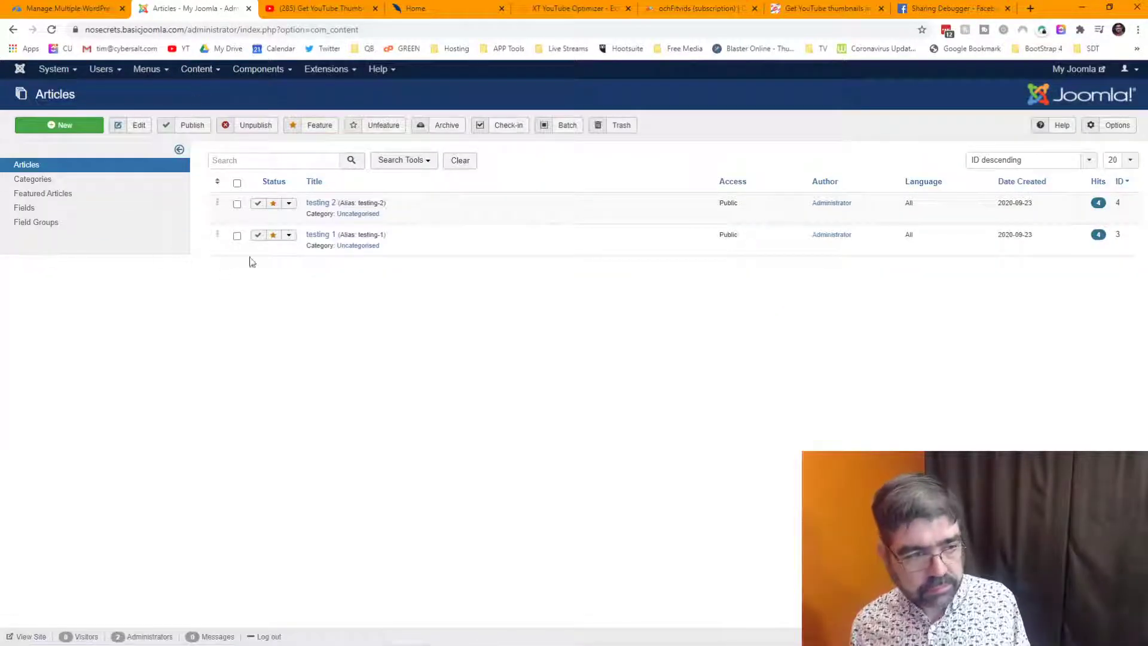
pyautogui.click(314, 206)
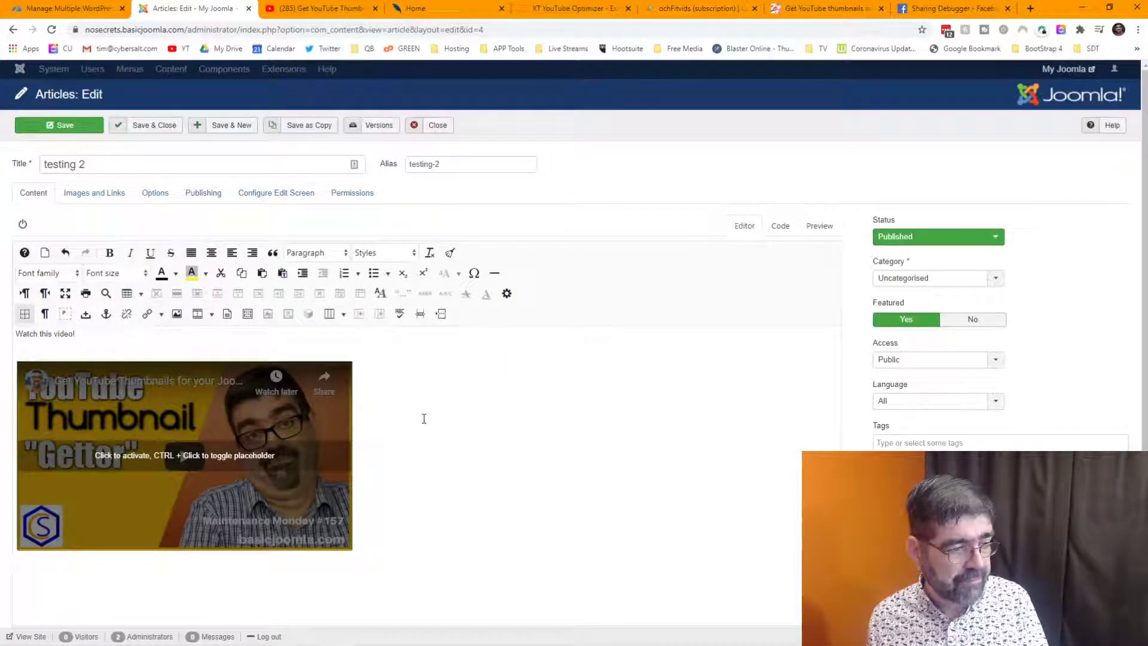
# Step: Insert the image 01.jpg below the video in the article, scaled proportionally to 200 pixels wide
pyautogui.click(176, 315)
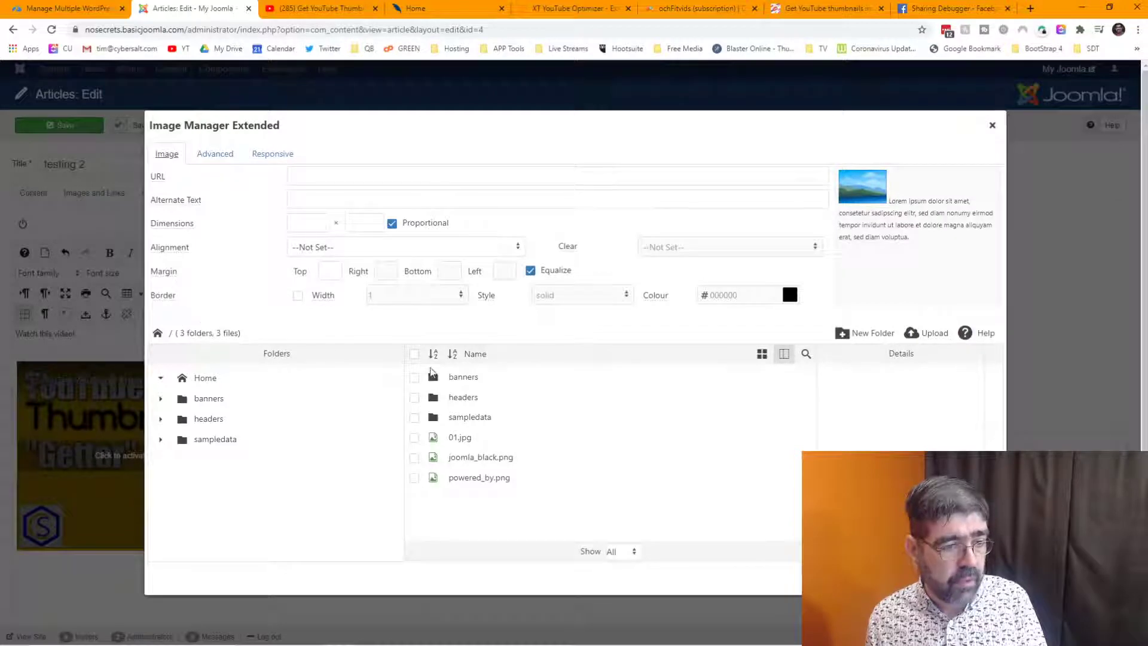
pyautogui.click(462, 439)
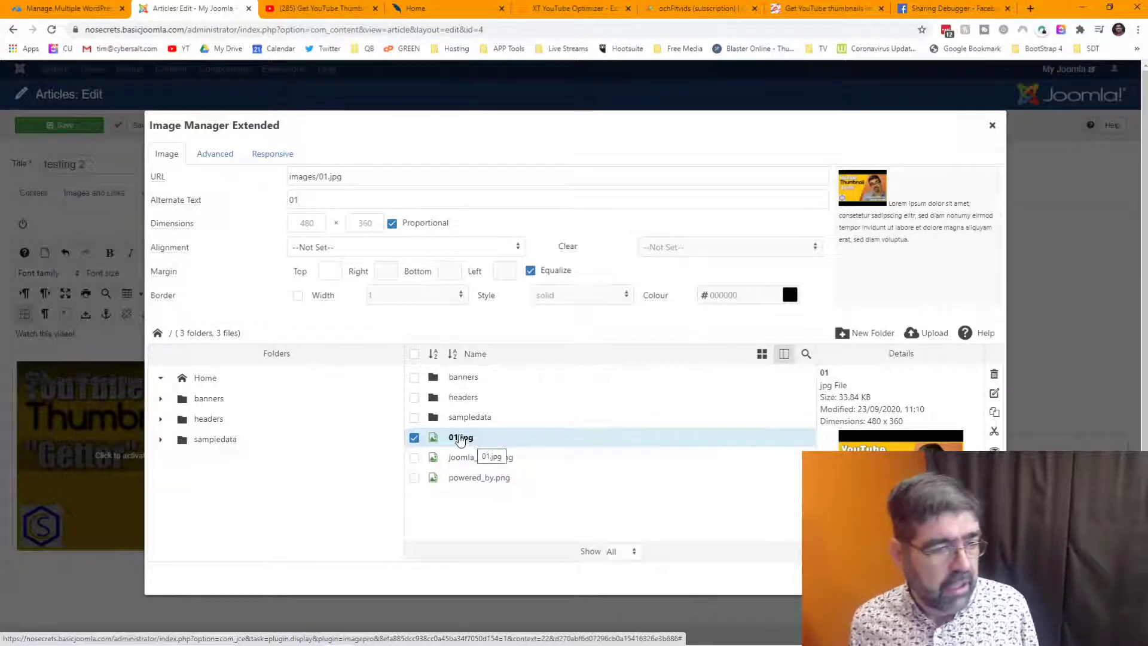
pyautogui.doubleClick(316, 223)
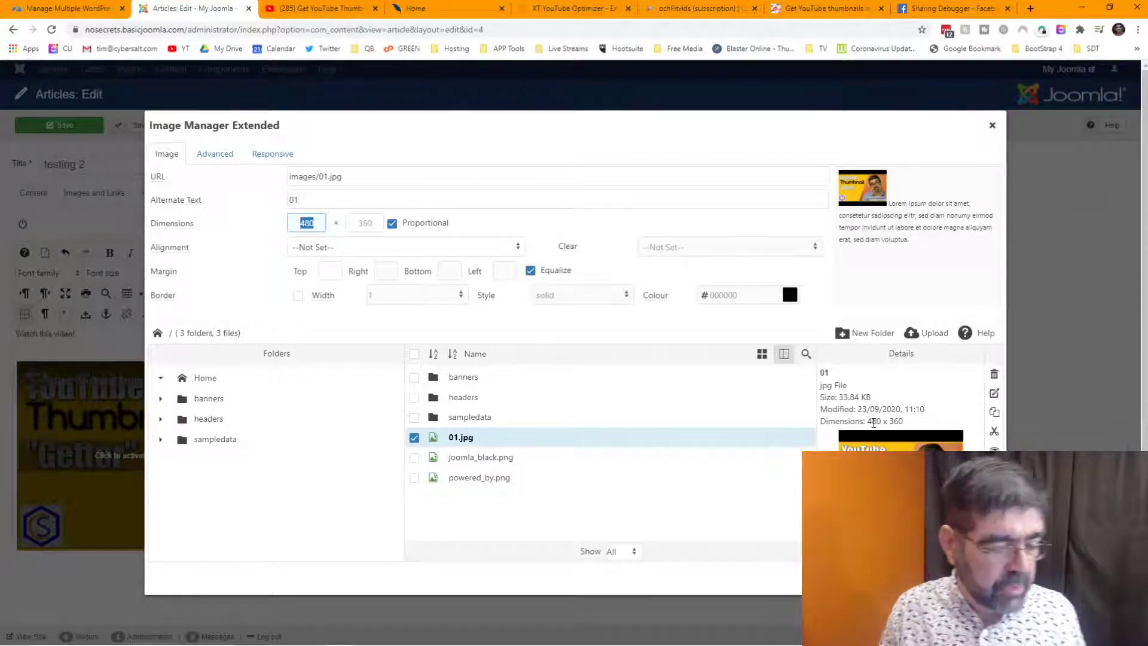
pyautogui.write('200')
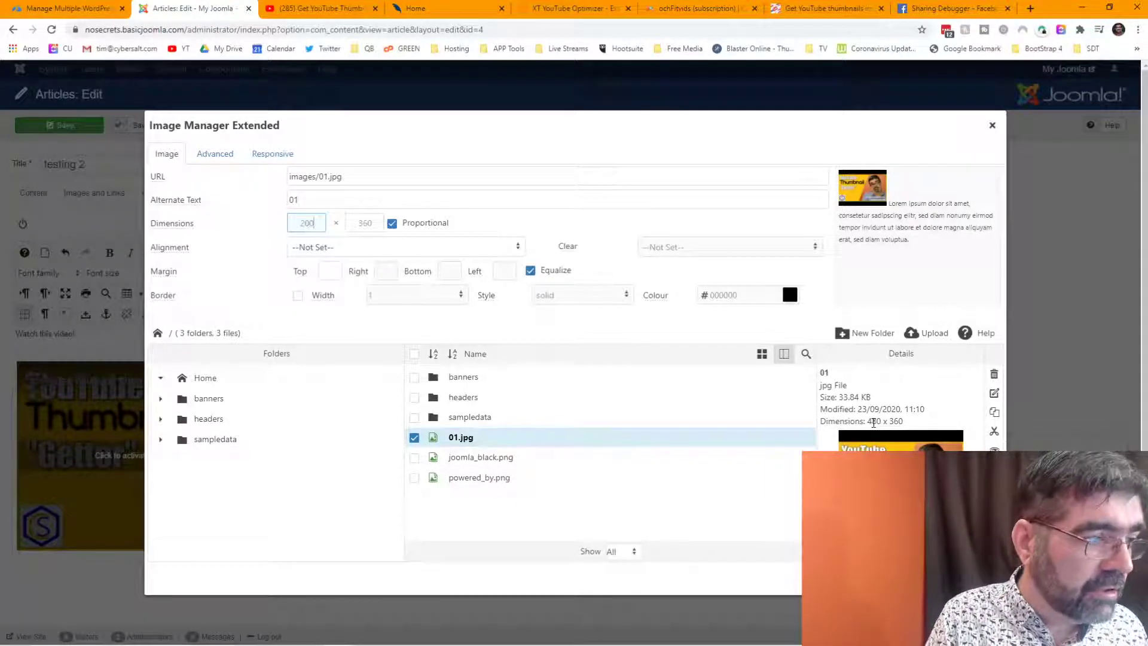
pyautogui.press('Tab')
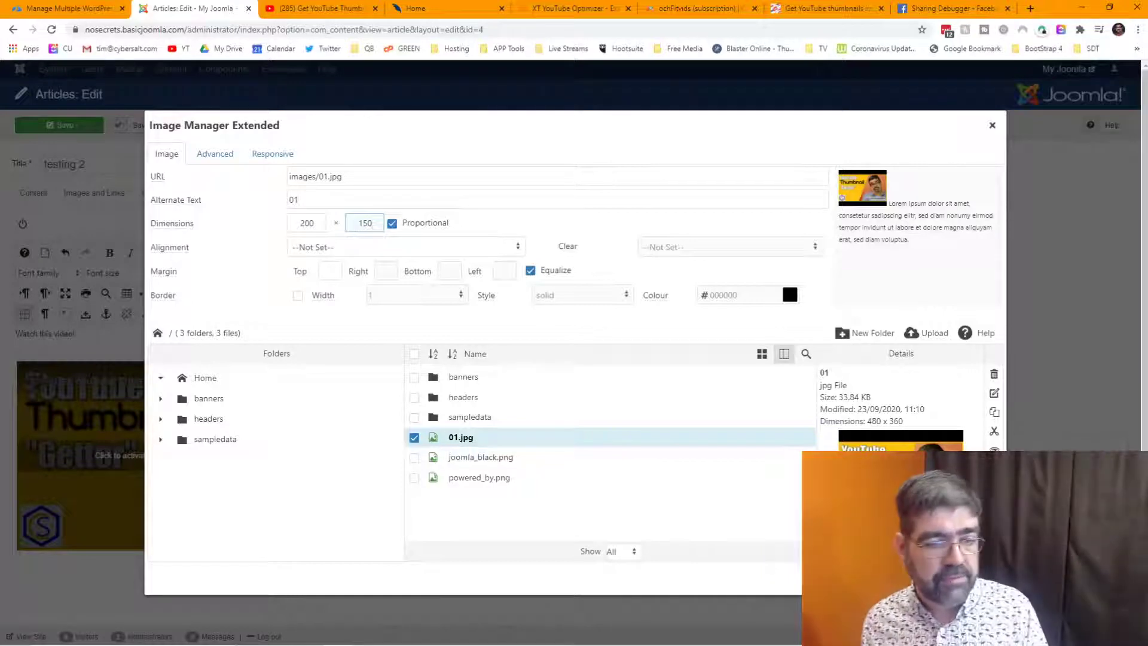
pyautogui.click(969, 579)
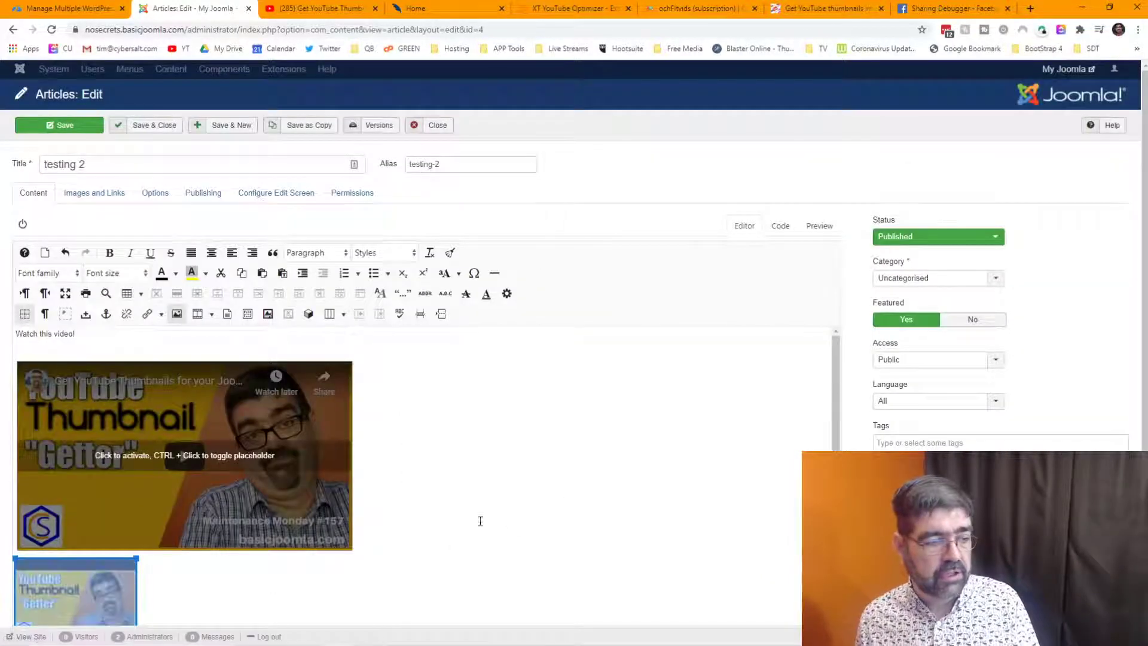
# Step: Center the inserted thumbnail image and save the "testing 2" article
pyautogui.click(211, 252)
pyautogui.scroll(-1, 526, 505)
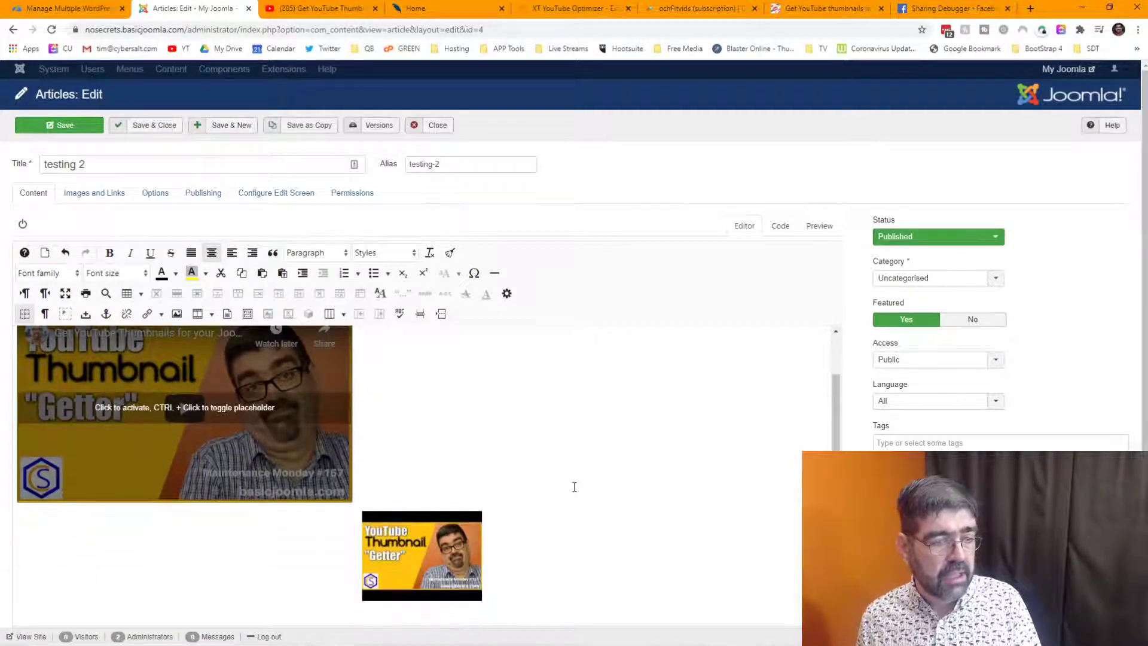
pyautogui.click(63, 127)
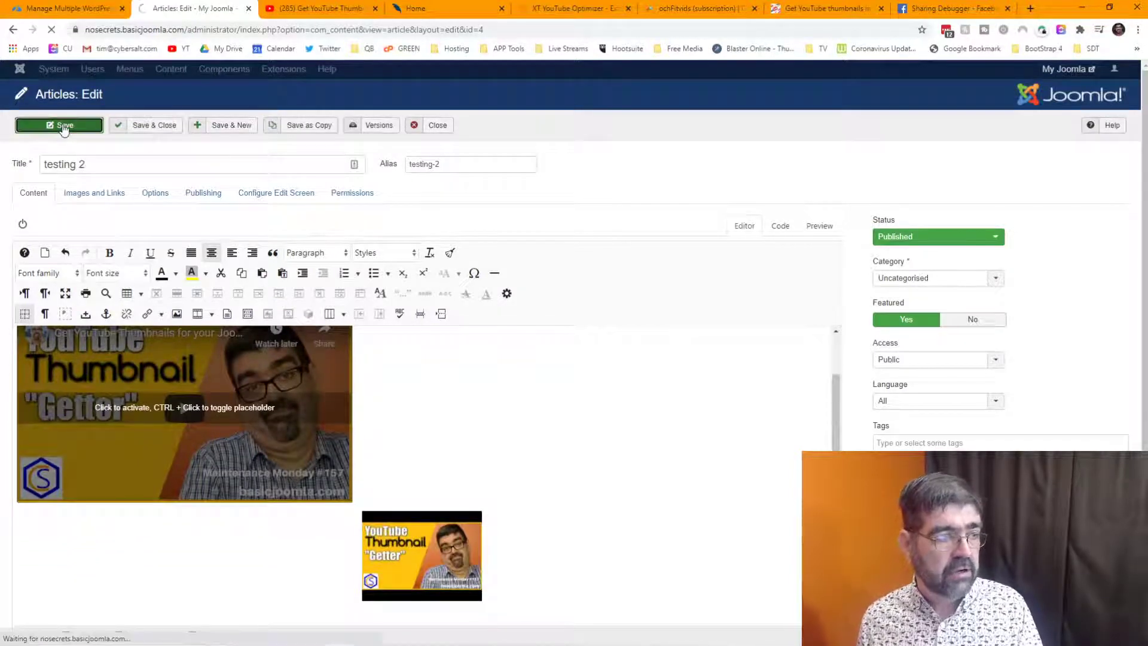
# Step: Switch to the Facebook Sharing Debugger, scrape the "testing 2" page again and check its link preview
pyautogui.click(932, 9)
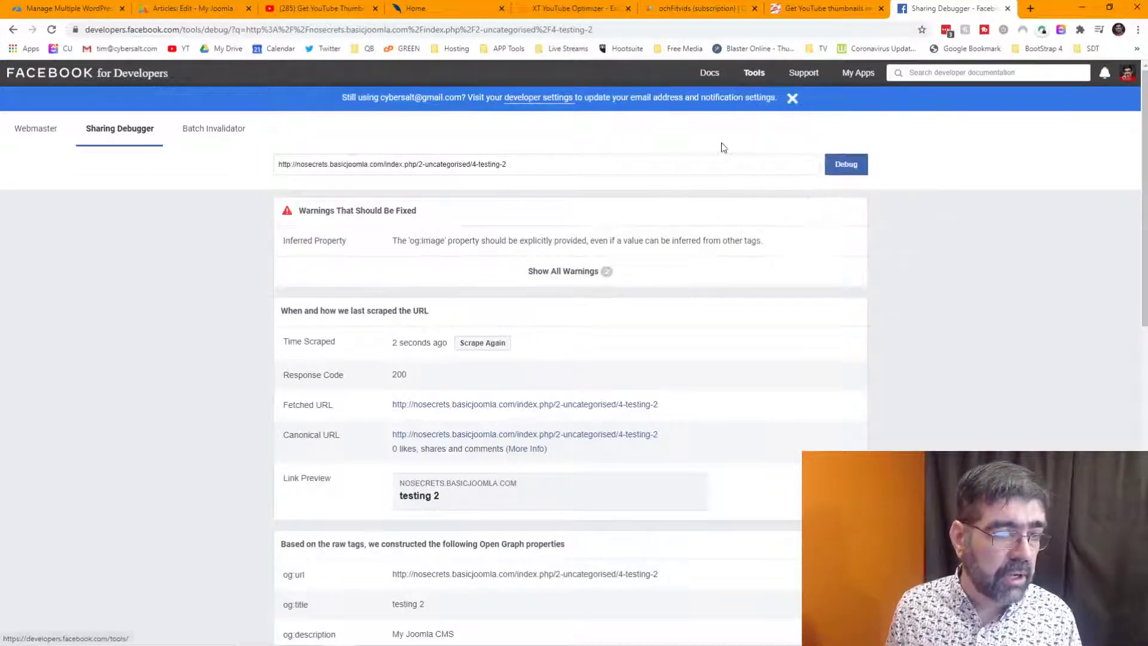
pyautogui.click(483, 344)
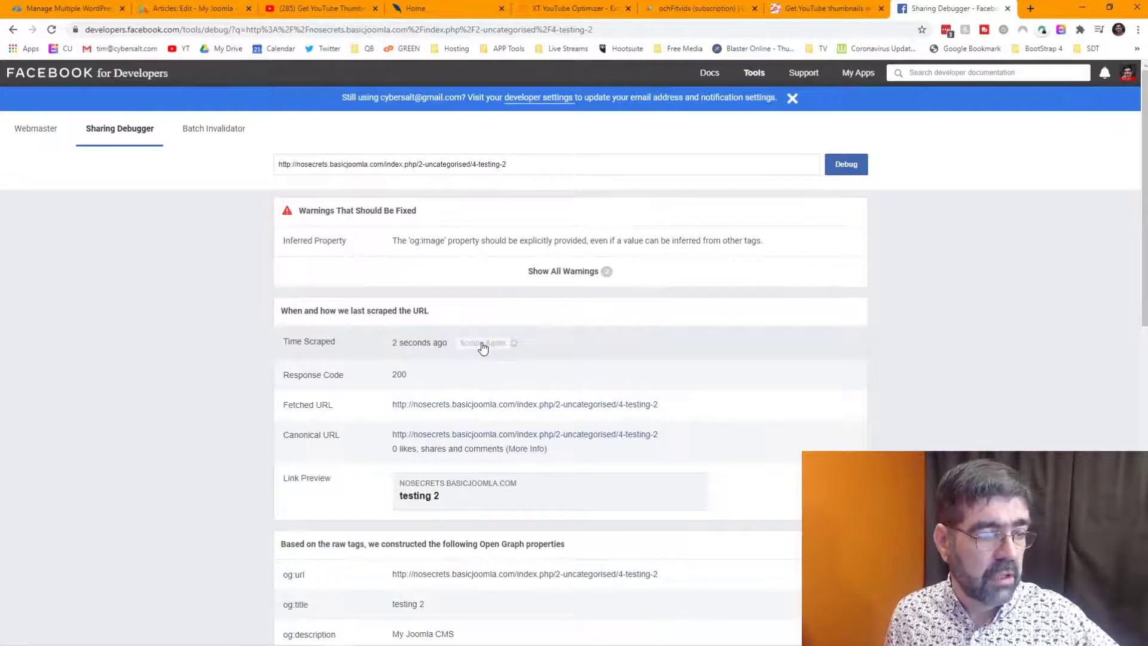
pyautogui.scroll(-3, 538, 305)
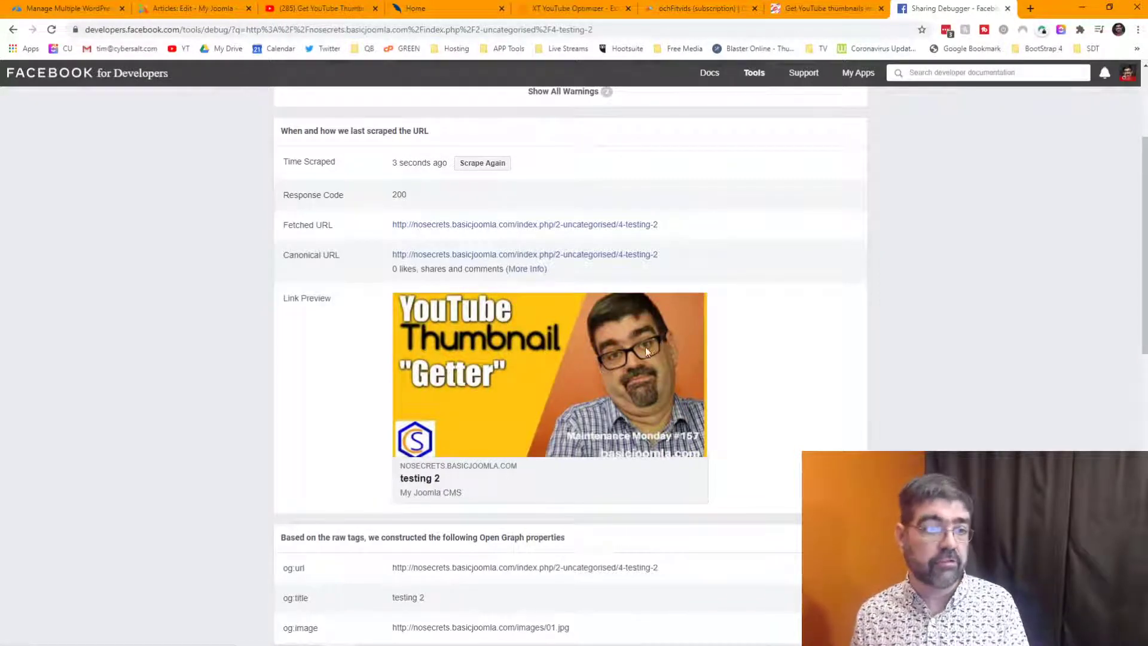
# Step: Return to the "testing 2" article editor and review its content and its intro and full article image fields
pyautogui.click(198, 8)
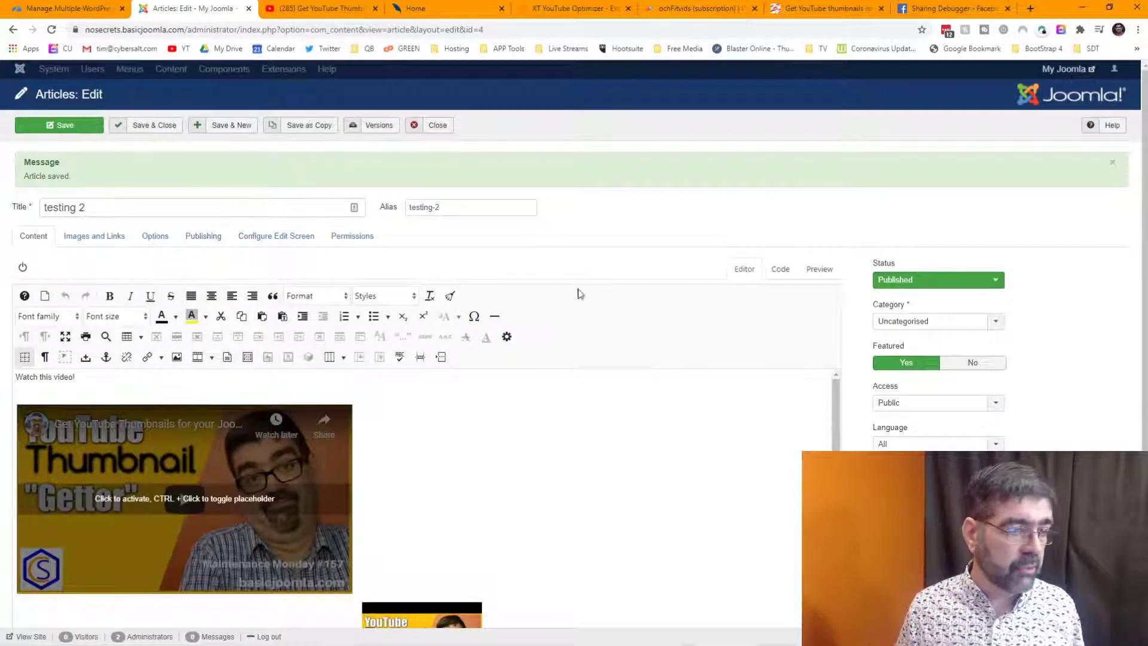
pyautogui.scroll(-2, 577, 293)
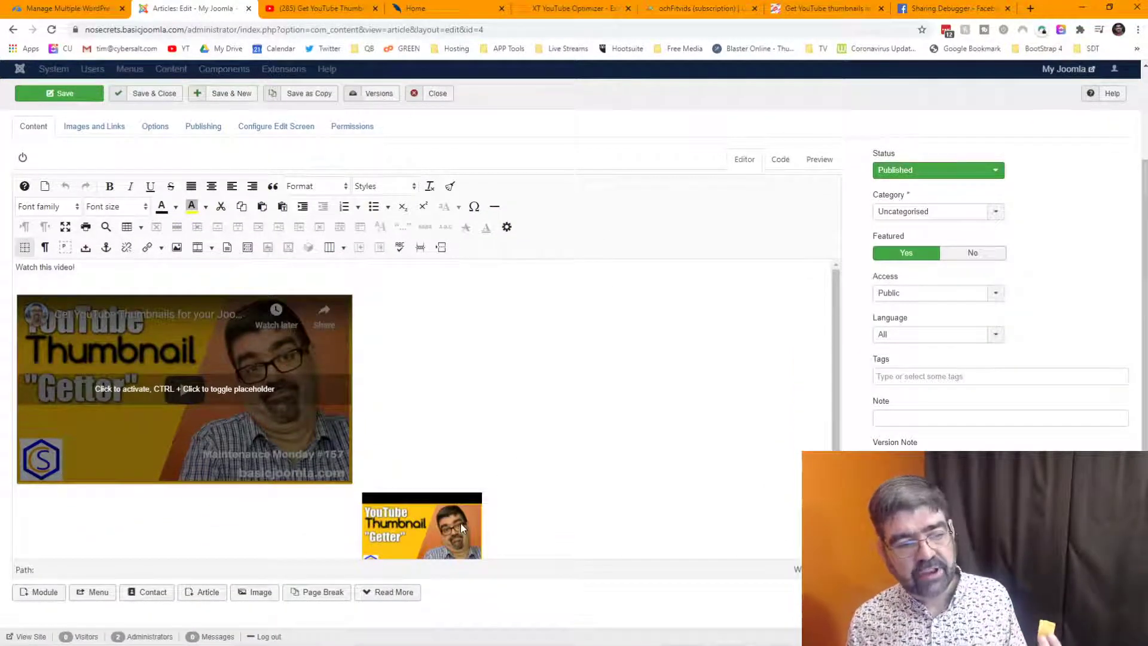
pyautogui.scroll(2, 582, 448)
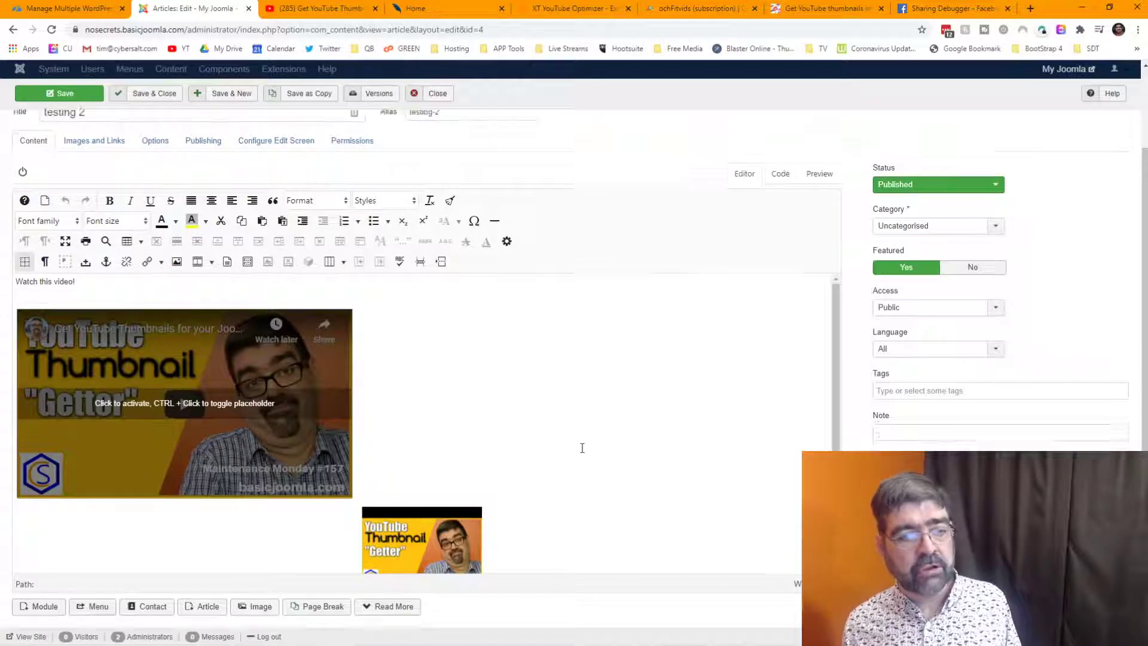
pyautogui.scroll(2, 582, 448)
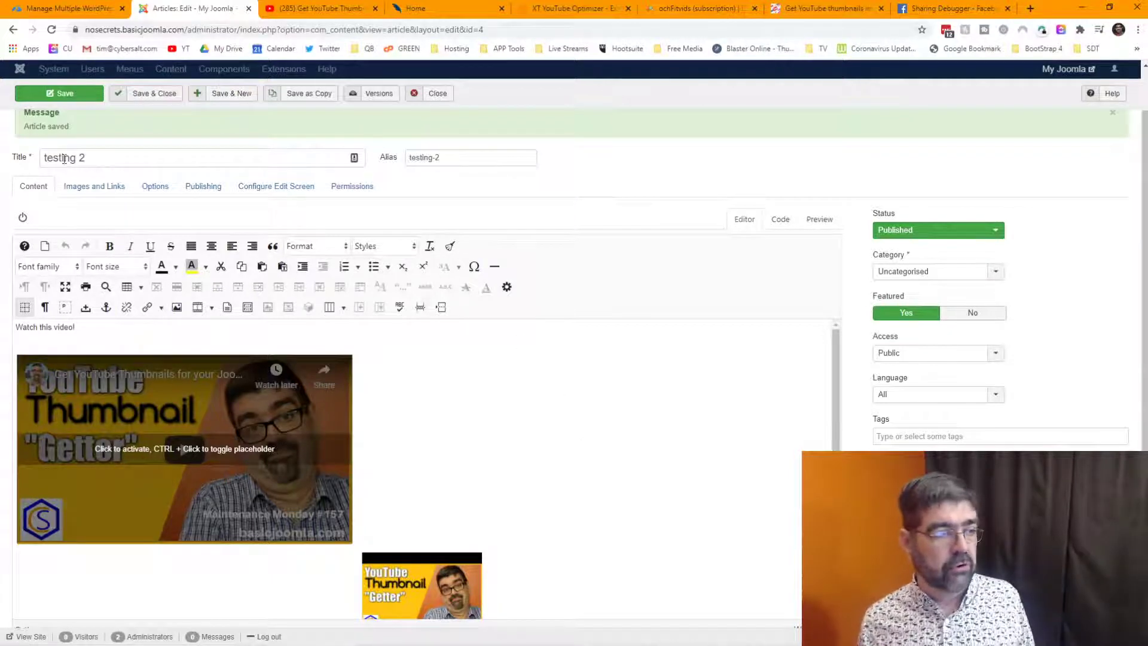
pyautogui.click(82, 187)
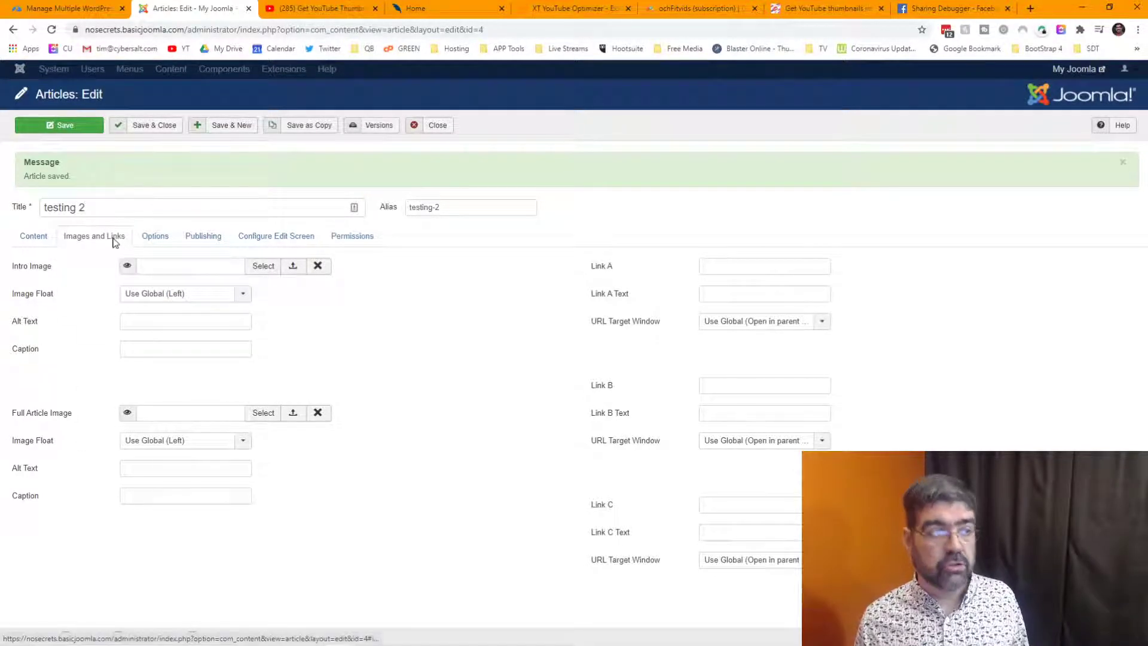
pyautogui.click(33, 235)
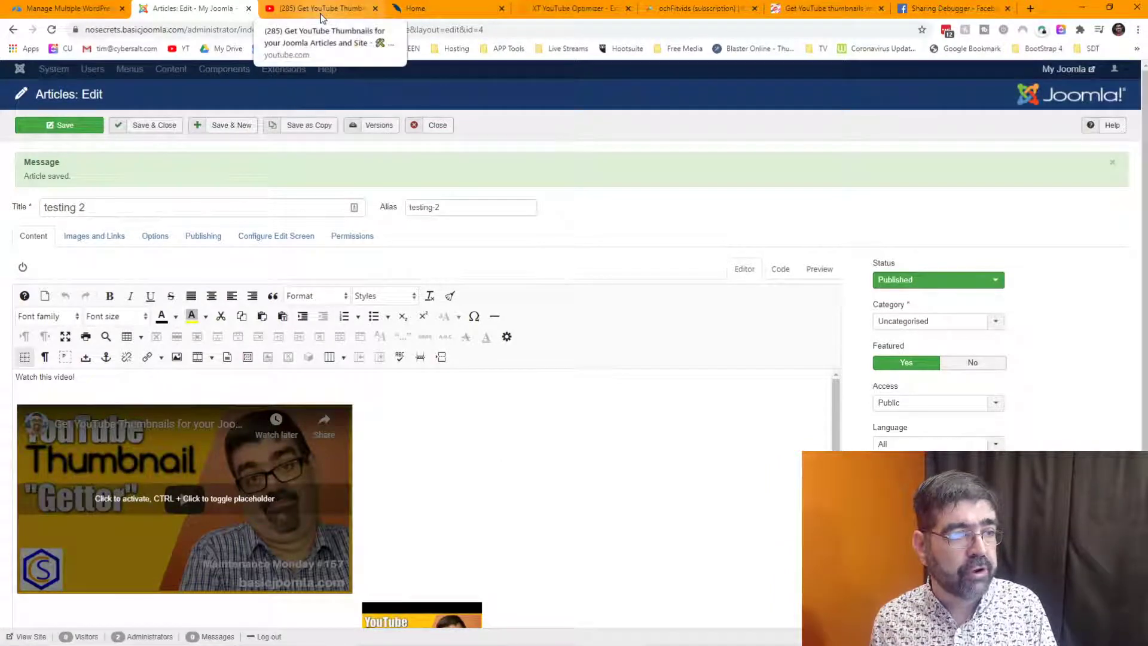
# Step: View the site's front end, narrow the browser window to check how the video and thumbnail adapt, and maximize the window again
pyautogui.click(1073, 69)
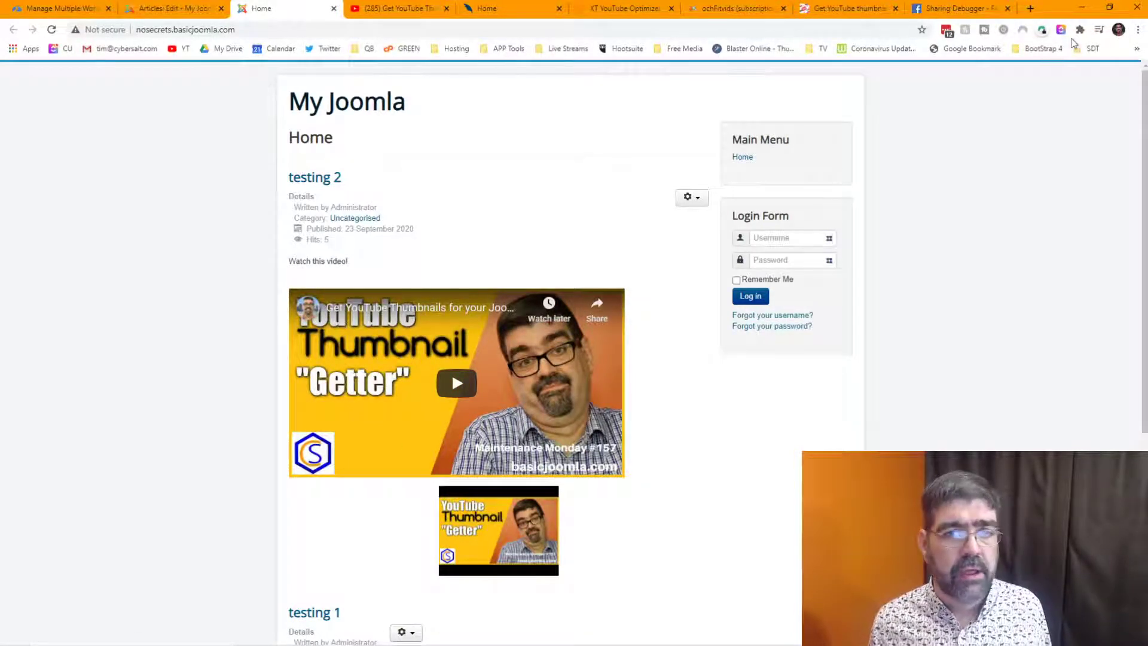
pyautogui.click(1110, 7)
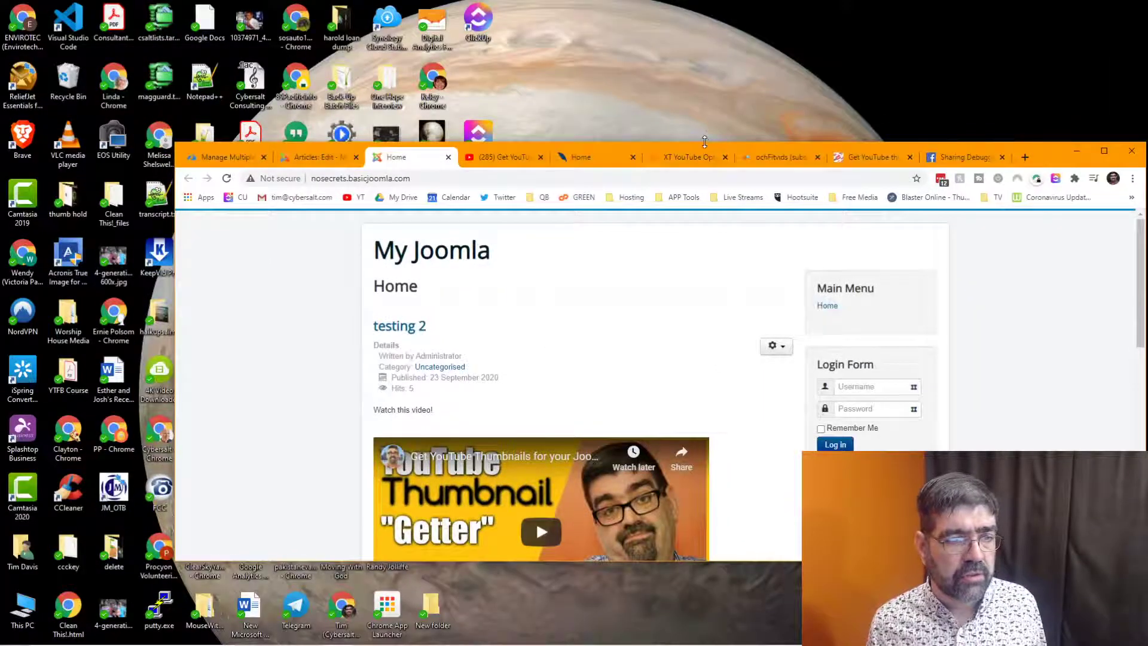
pyautogui.moveTo(1048, 157); pyautogui.dragTo(968, 83)
pyautogui.scroll(-3, 785, 315)
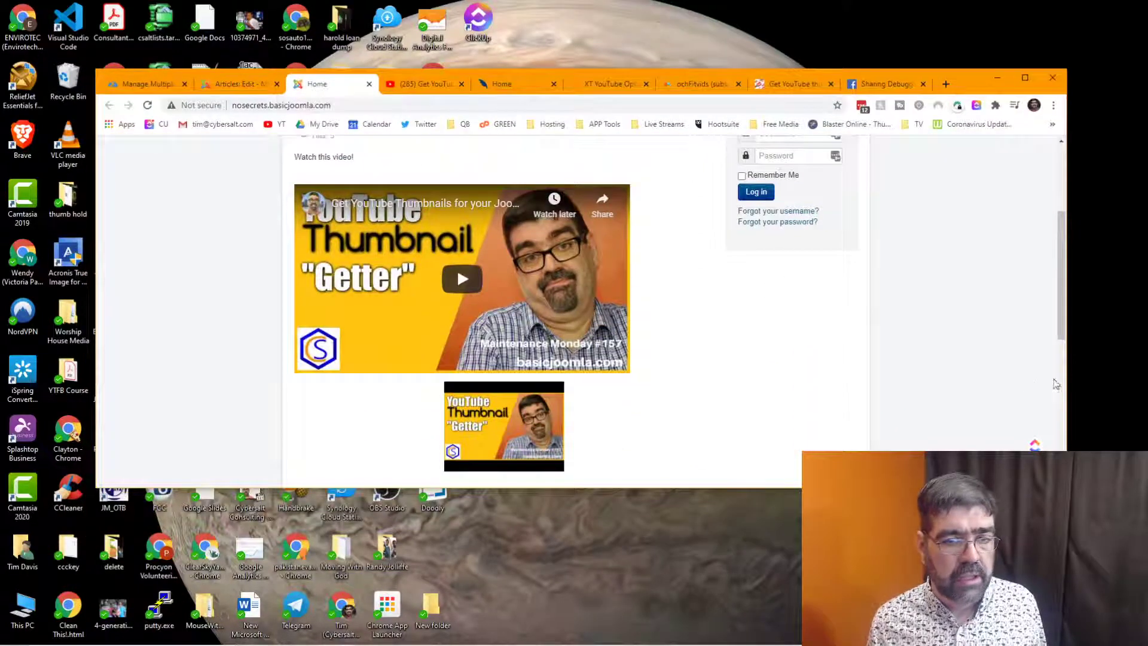
pyautogui.moveTo(1068, 378); pyautogui.dragTo(396, 347)
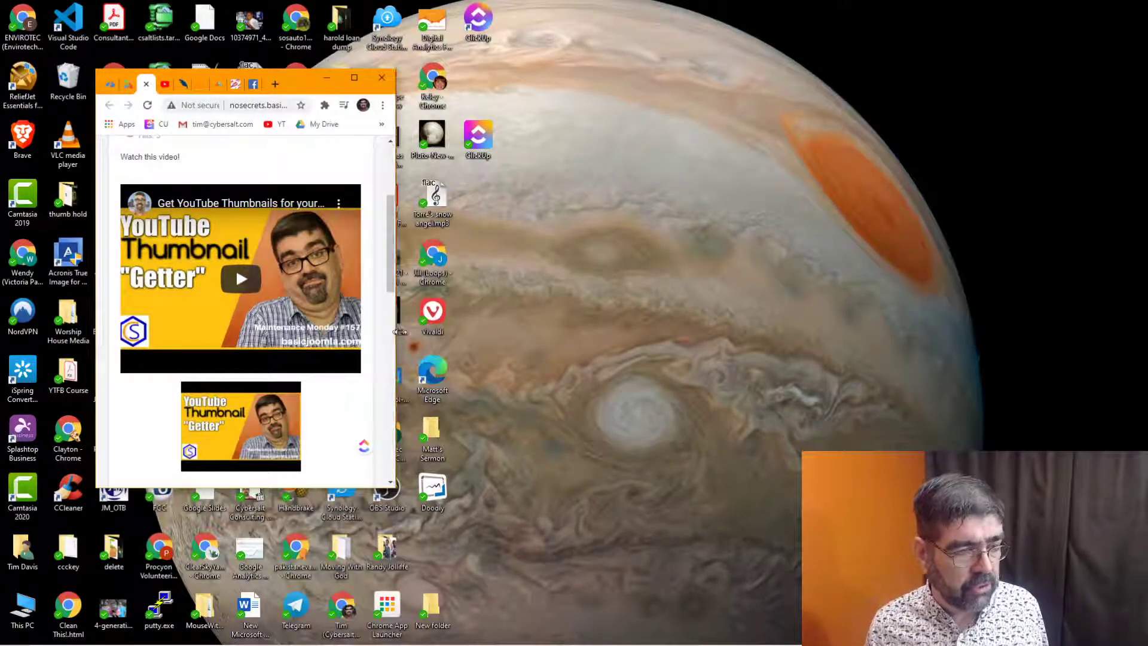
pyautogui.moveTo(398, 332); pyautogui.dragTo(944, 346)
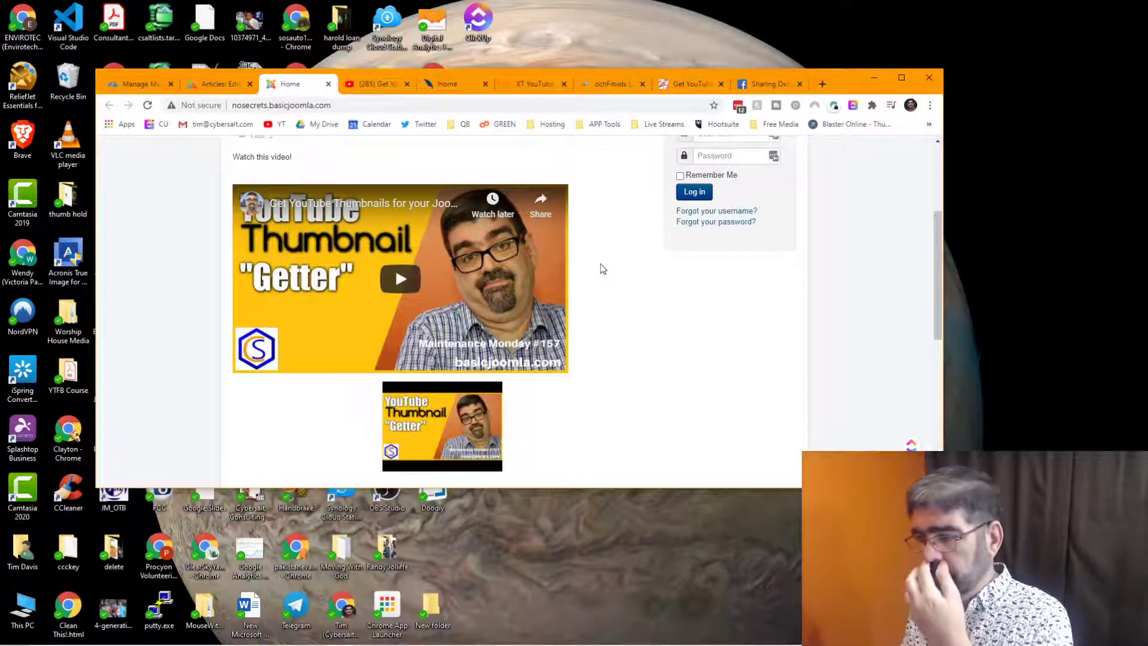
pyautogui.click(901, 77)
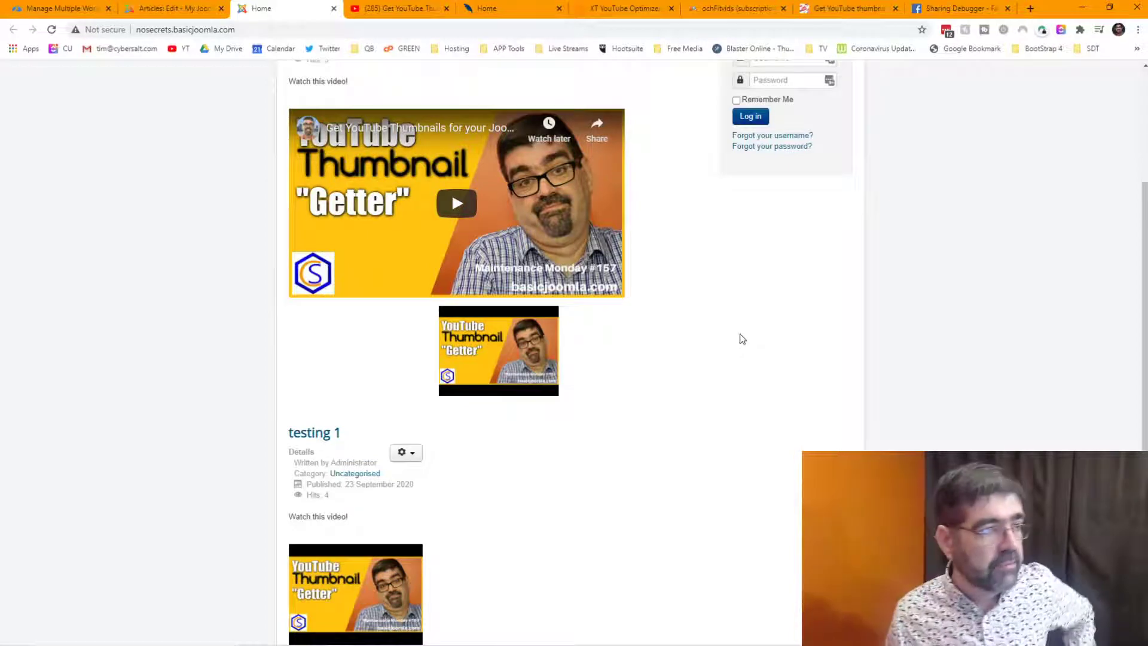
# Step: Return to the "testing 2" article editor, open the embedded video's media settings and examine its YouTube options, including Modest Branding
pyautogui.click(167, 9)
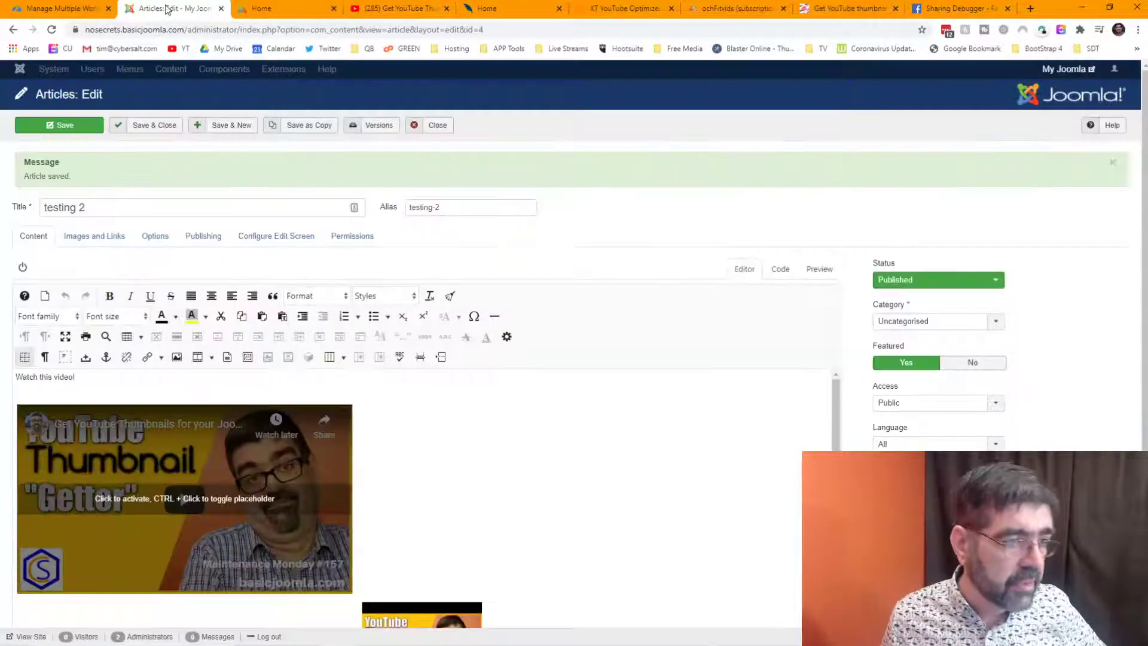
pyautogui.scroll(-1, 371, 457)
pyautogui.click(217, 497)
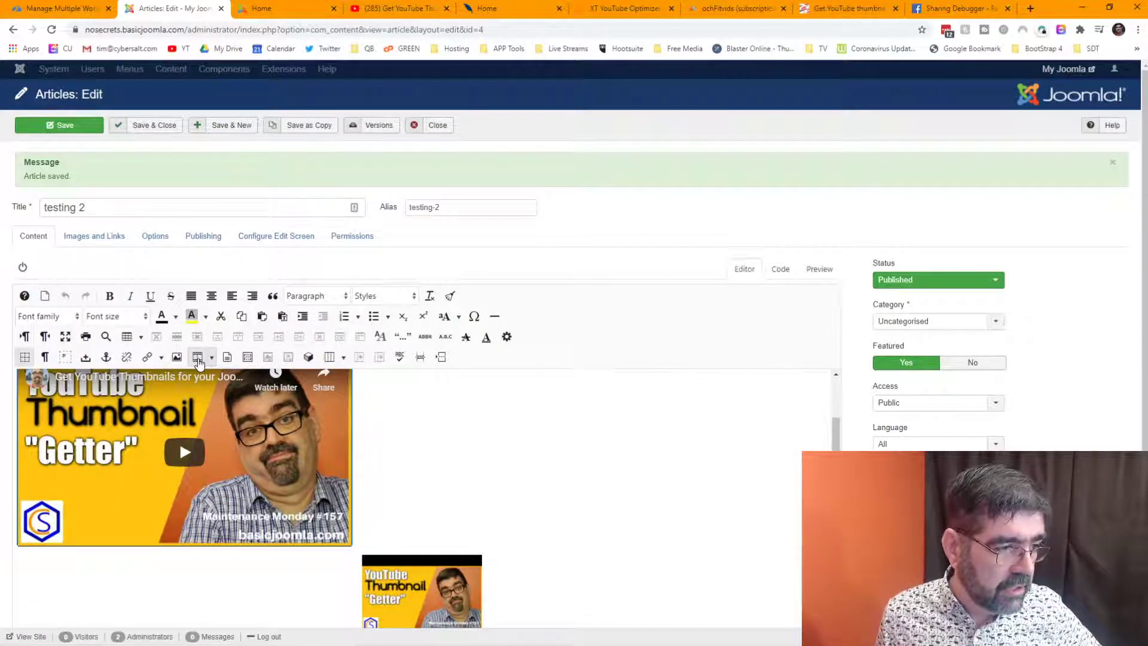
pyautogui.click(198, 359)
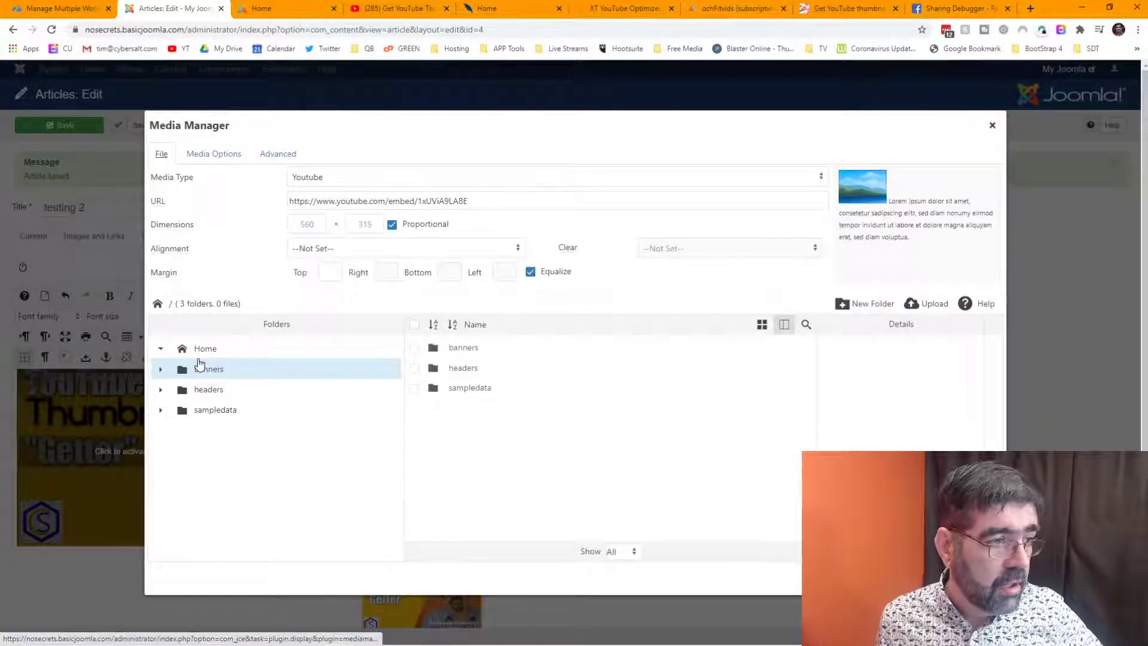
pyautogui.click(214, 155)
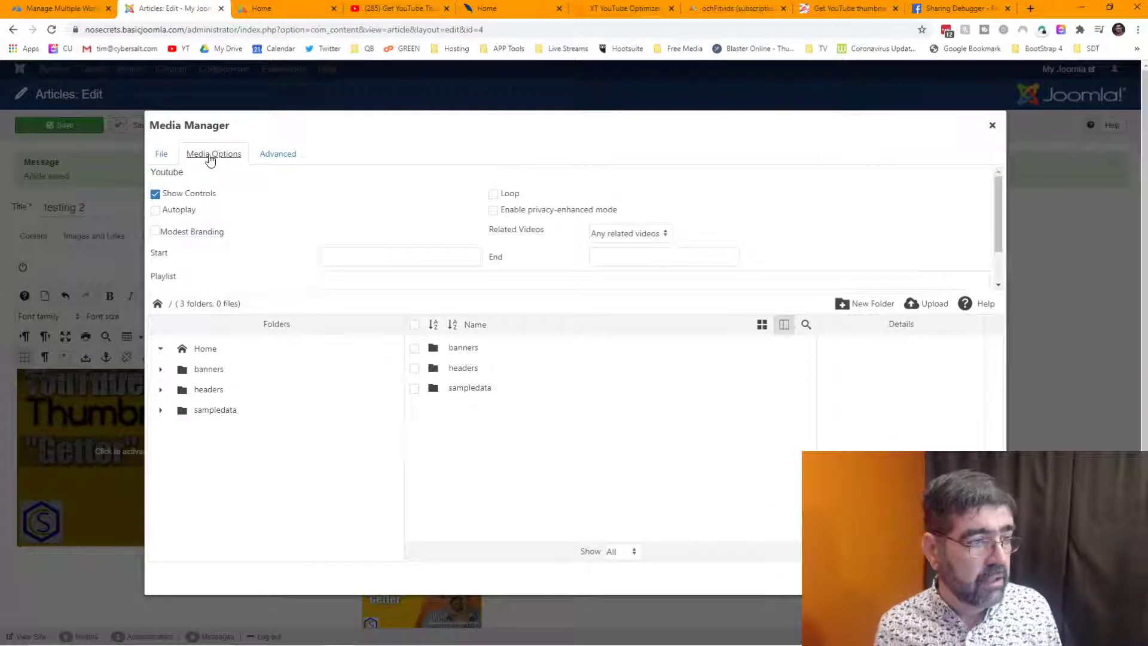
pyautogui.moveTo(164, 235)
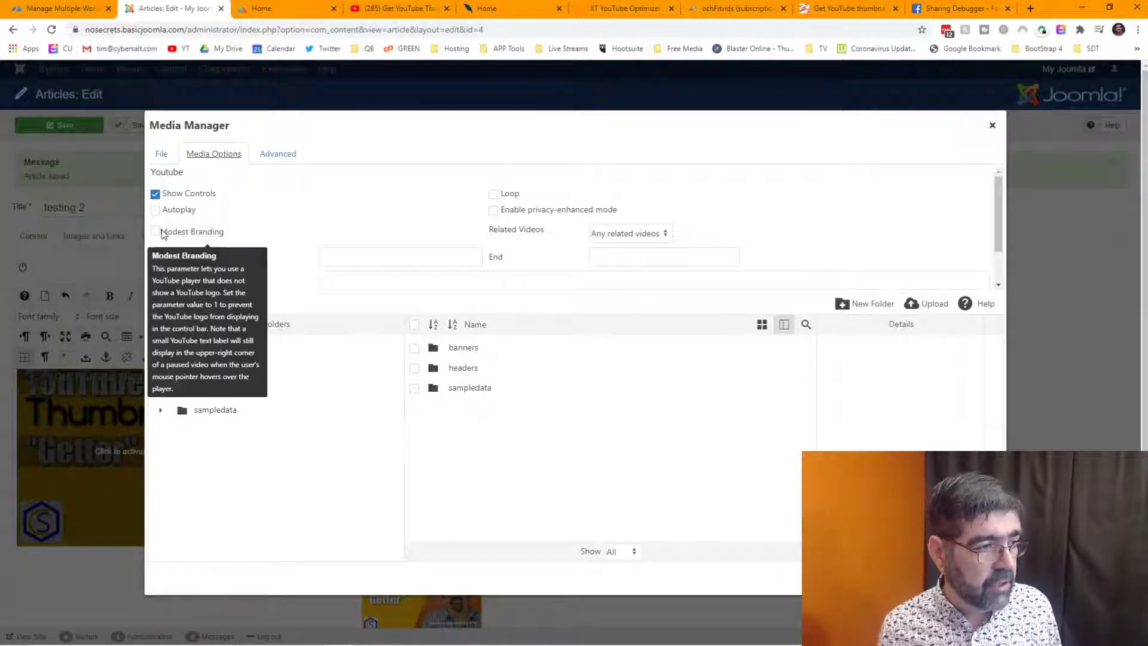
pyautogui.moveTo(177, 214)
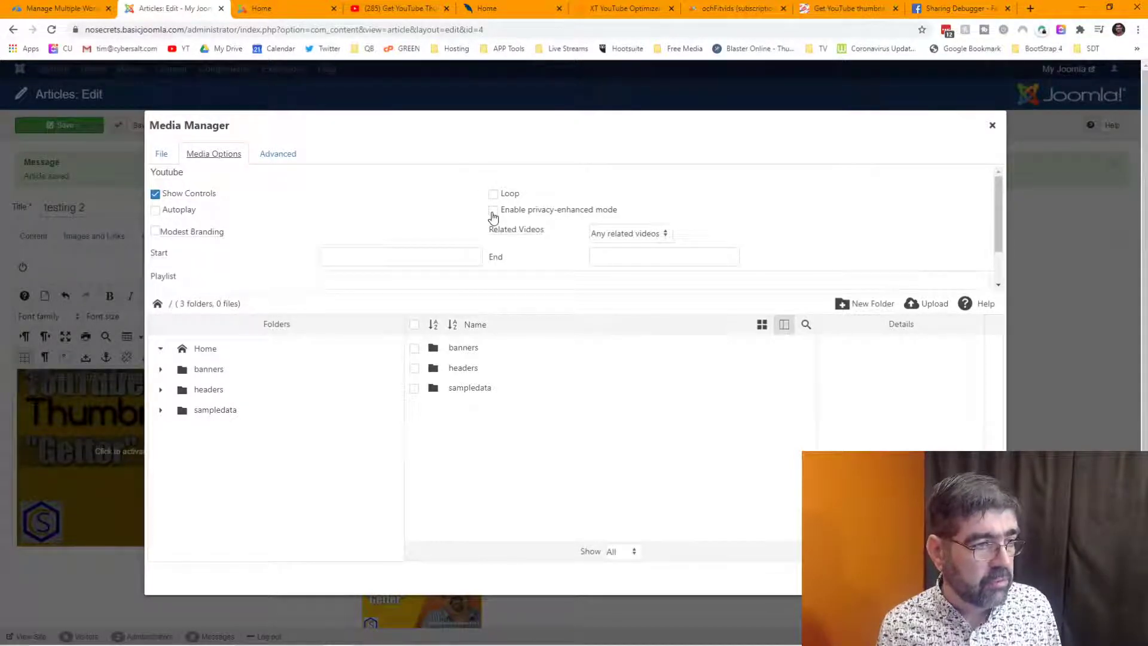
# Step: Review the video's advanced, start, playlist and file settings, leave the media dialog, and save and close the article
pyautogui.click(277, 156)
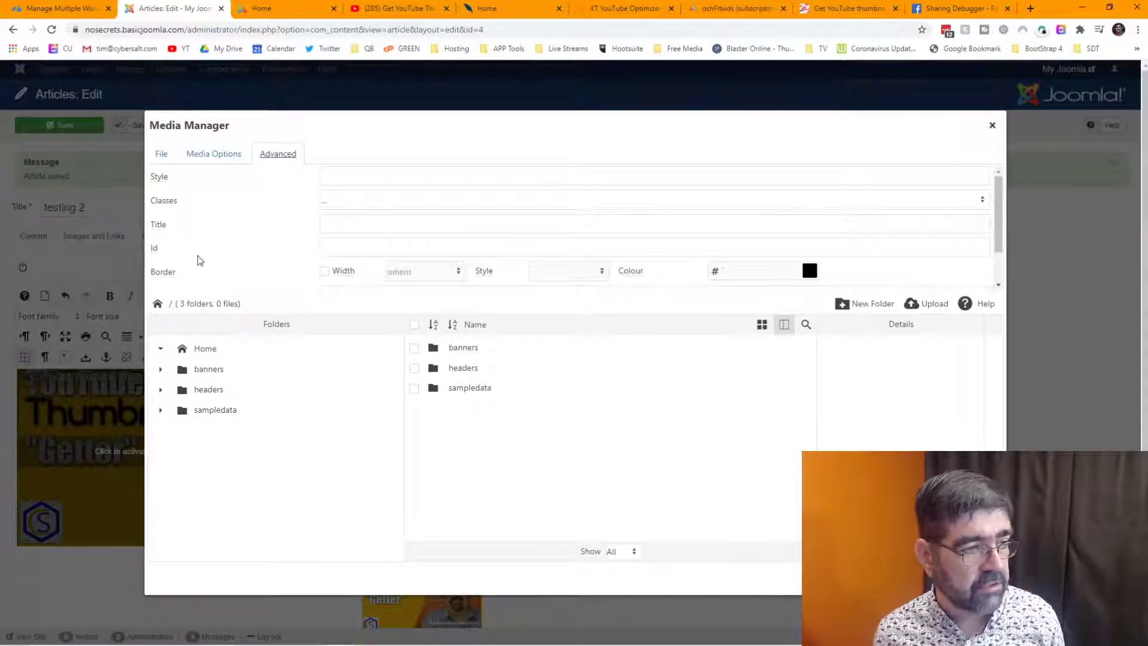
pyautogui.click(223, 158)
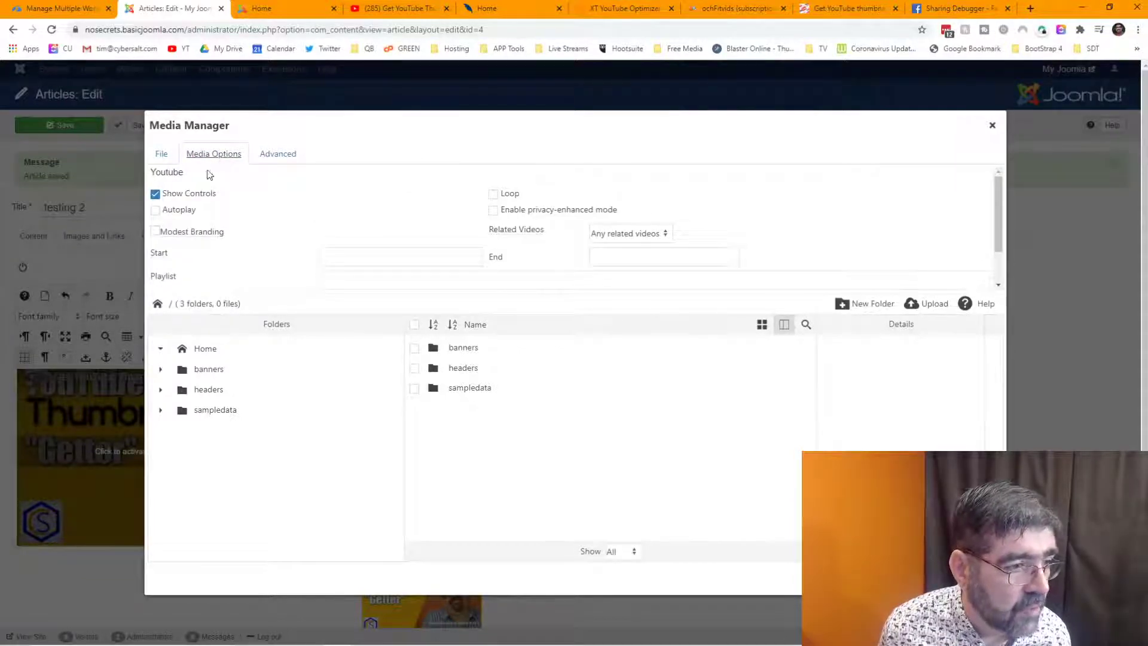
pyautogui.moveTo(159, 257)
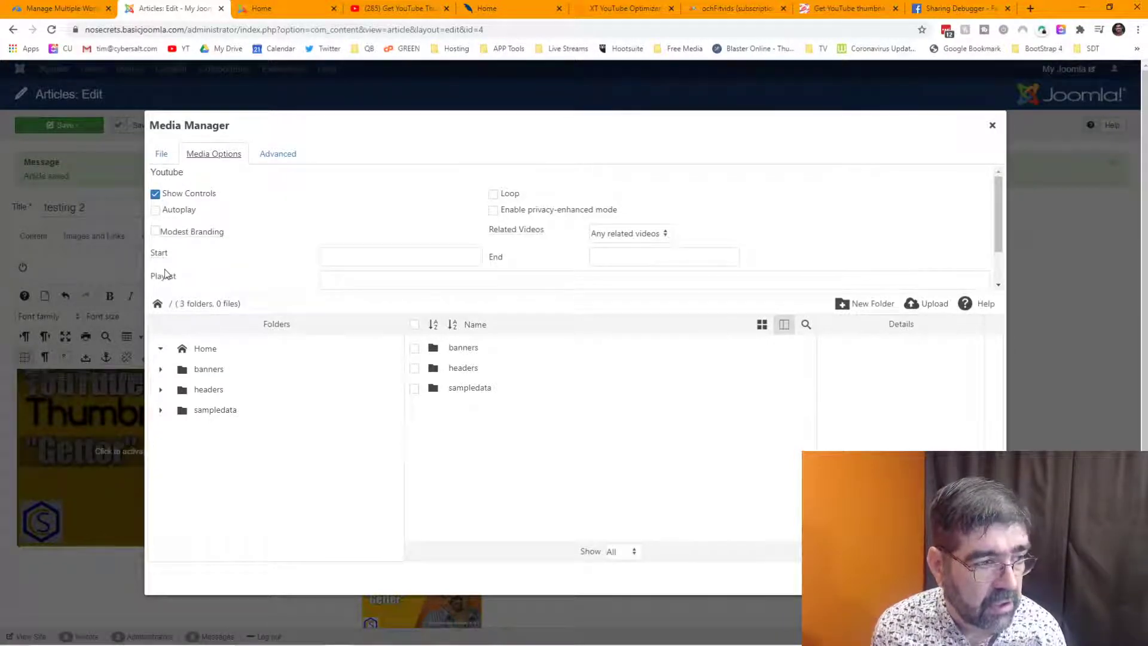
pyautogui.moveTo(167, 279)
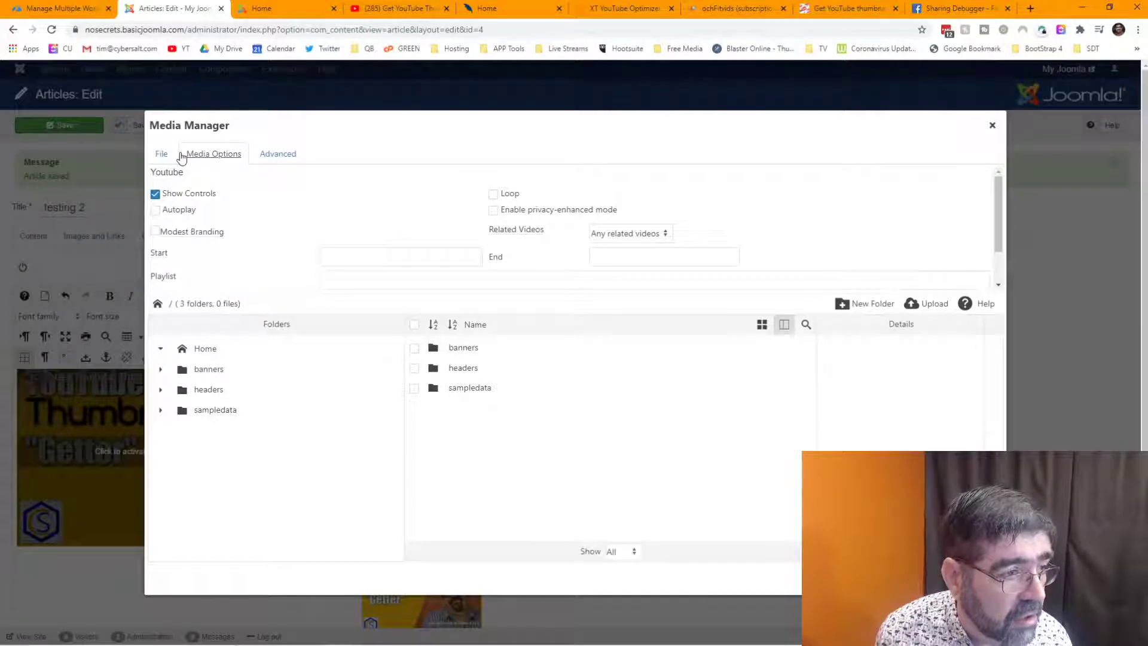
pyautogui.click(160, 154)
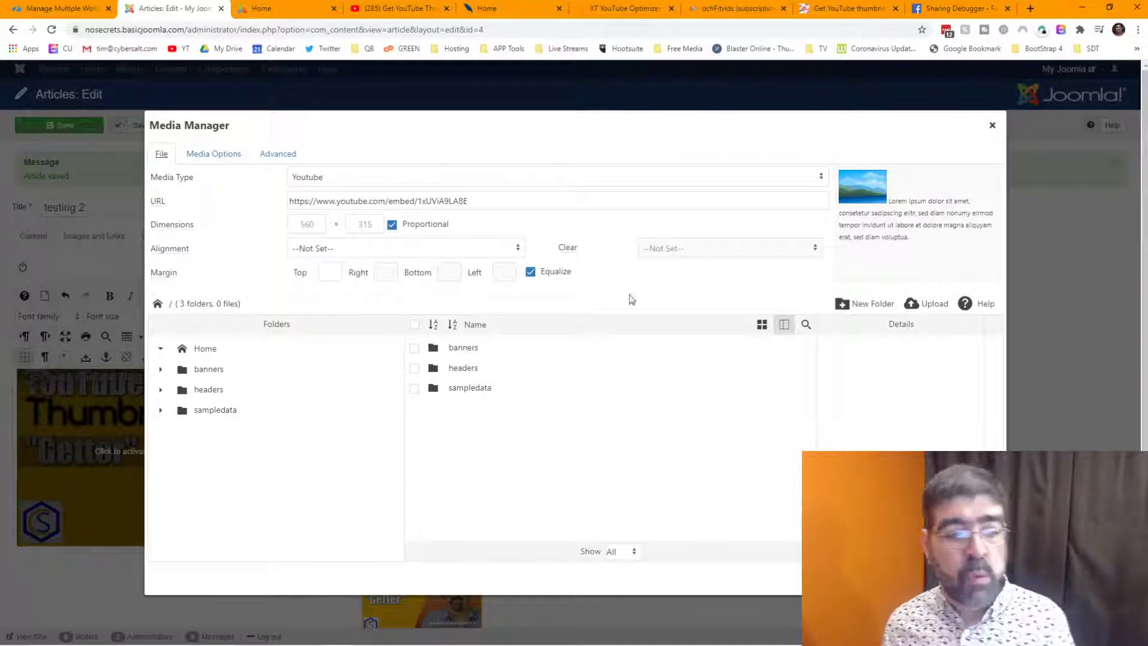
pyautogui.press('Escape')
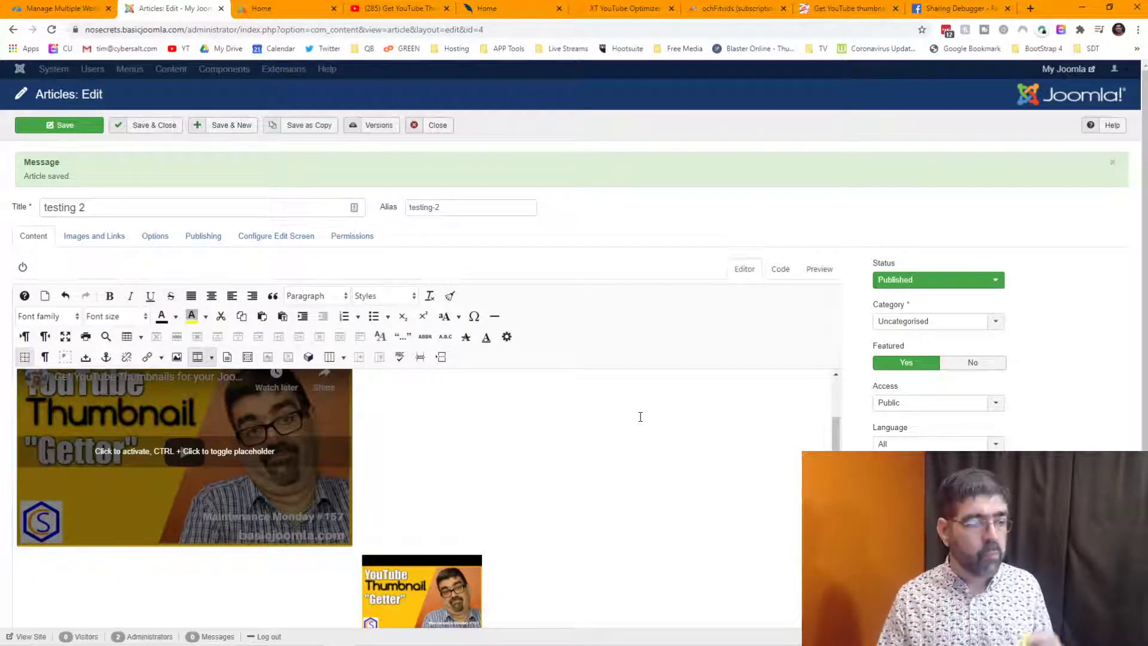
pyautogui.click(171, 127)
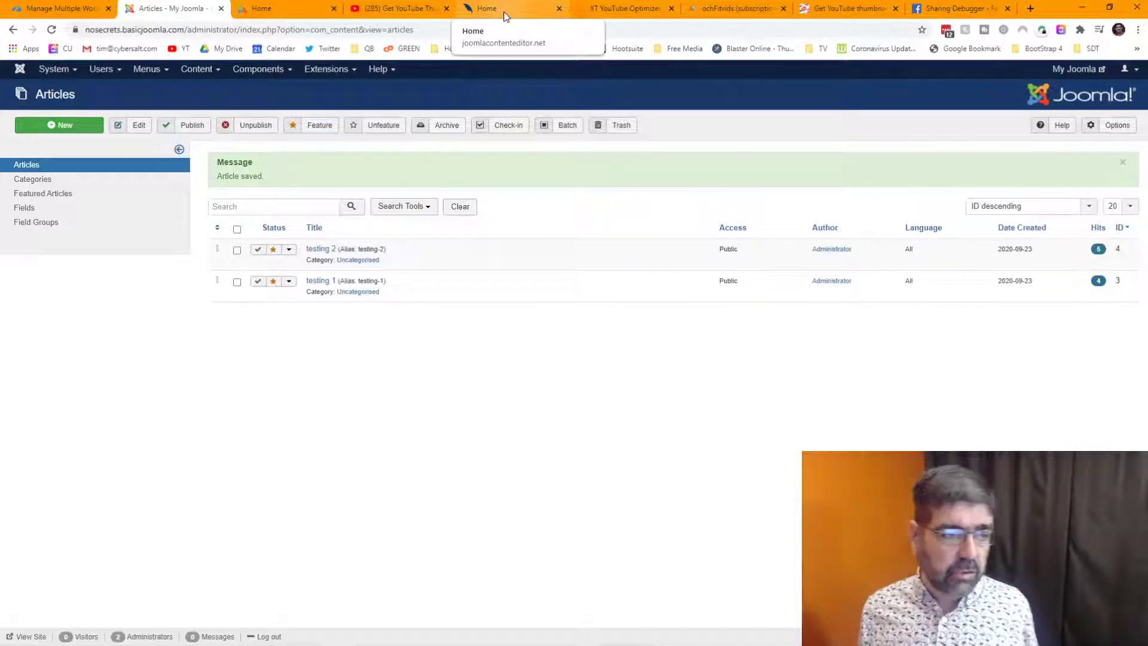
# Step: Switch to the XT YouTube Optimizer product page, select its web address and read the page-speed description
pyautogui.click(629, 12)
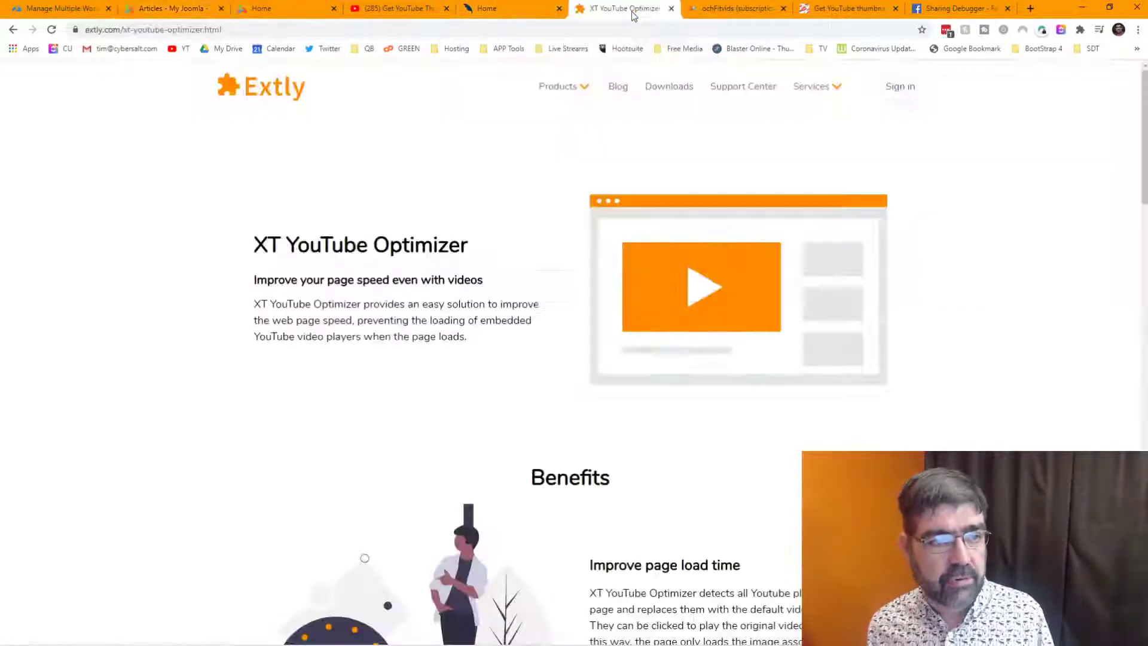
pyautogui.click(344, 25)
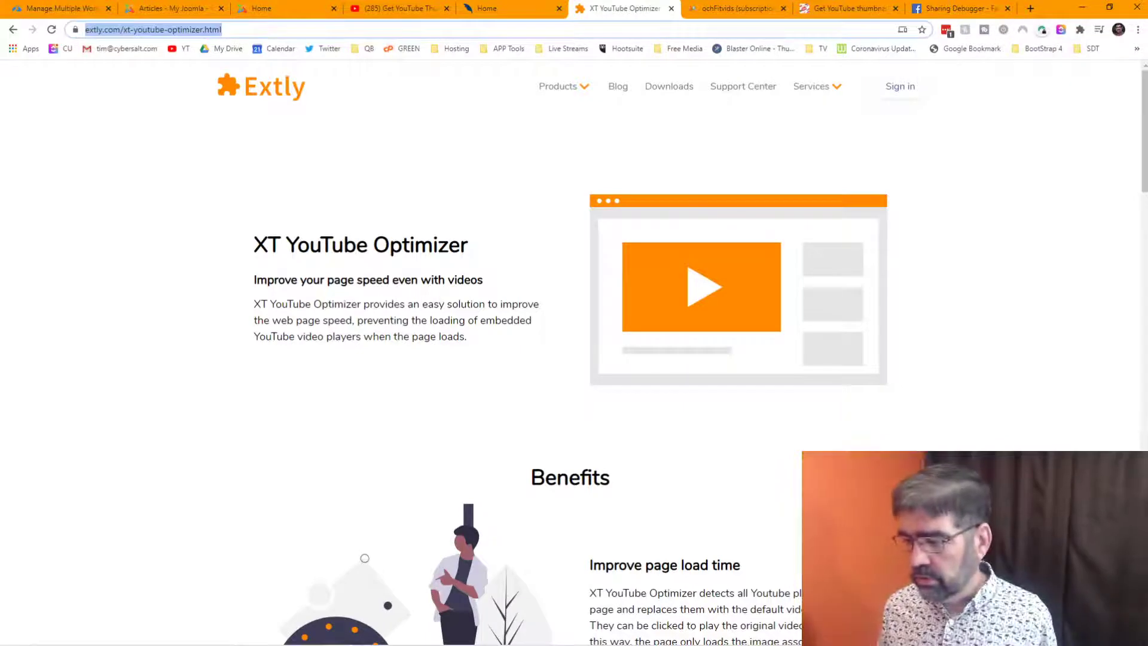
pyautogui.hotkey('alt', 'Tab')
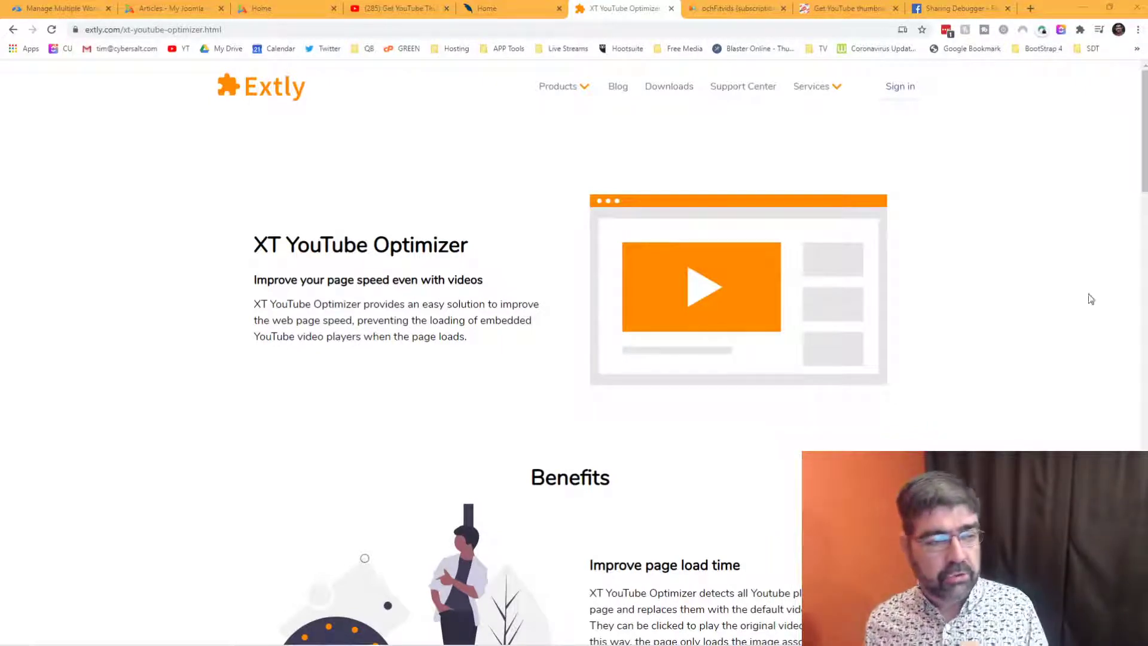
pyautogui.scroll(-3, 400, 199)
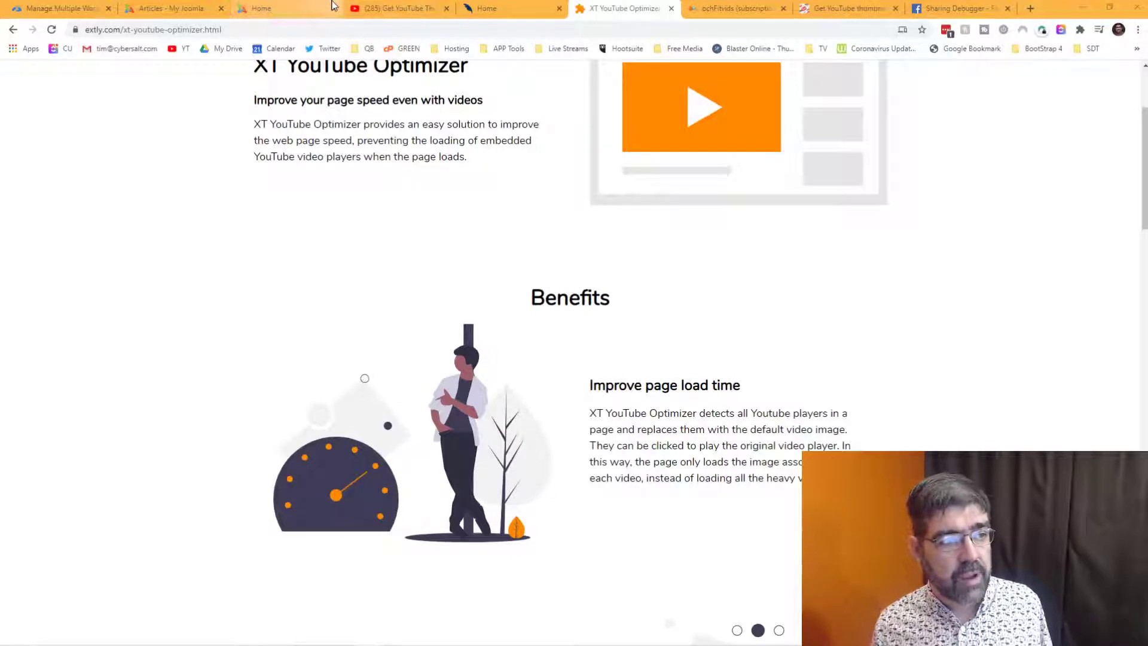
# Step: View the "testing 2" article on the site's front end, and read the Benefits section of the XT YouTube Optimizer page
pyautogui.click(293, 8)
pyautogui.scroll(3, 350, 138)
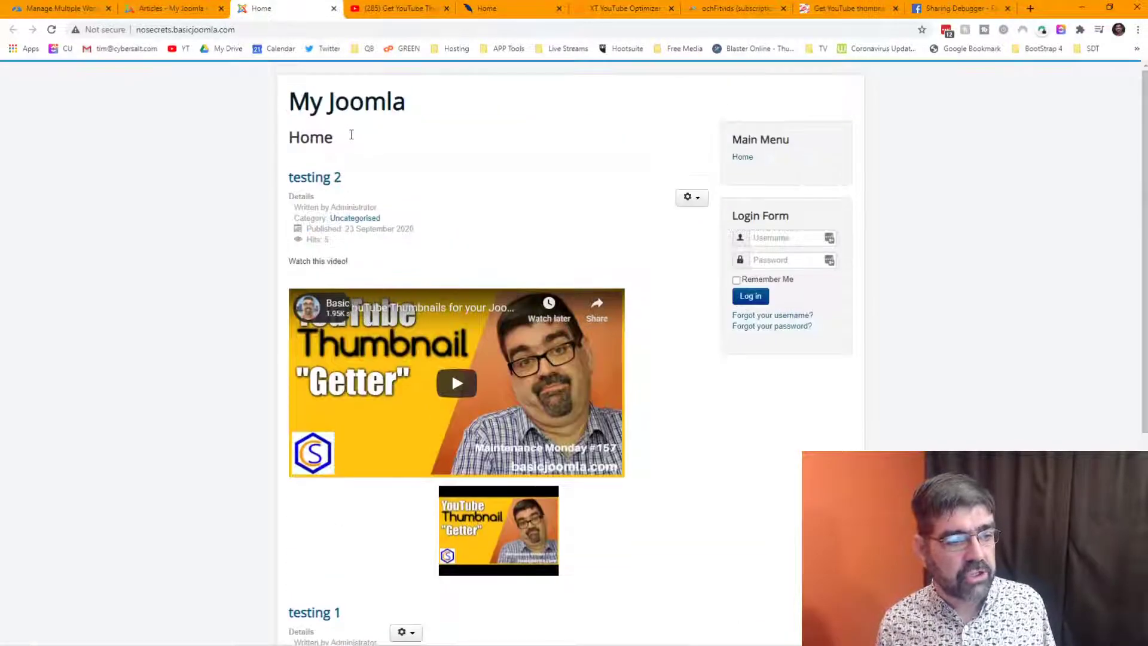
pyautogui.click(321, 176)
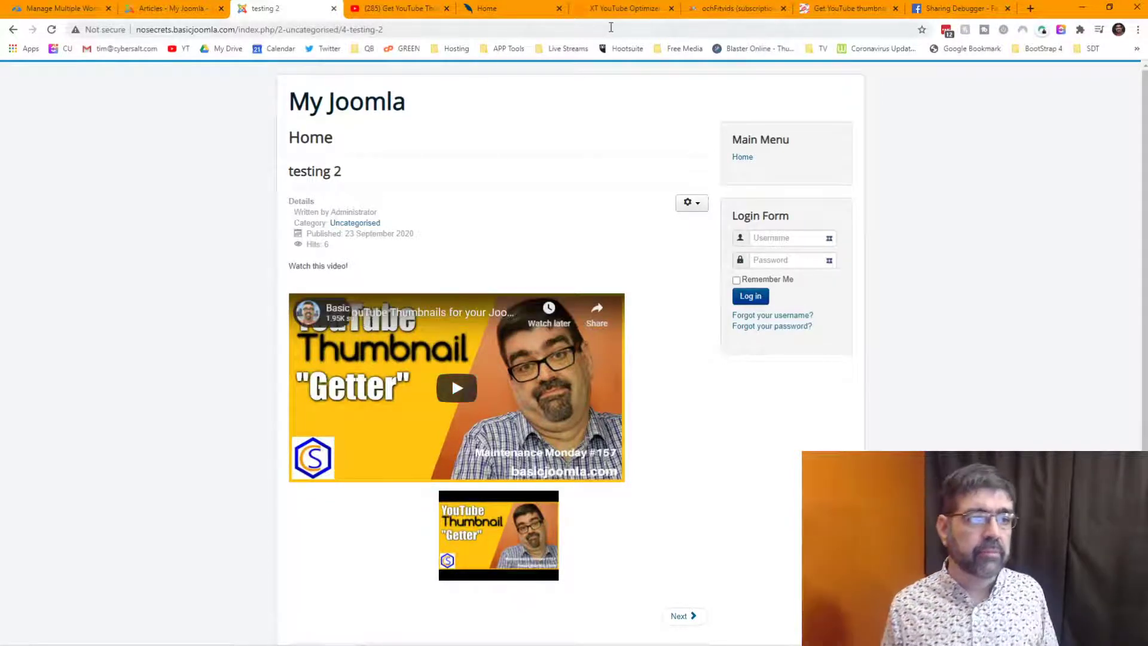
pyautogui.click(610, 14)
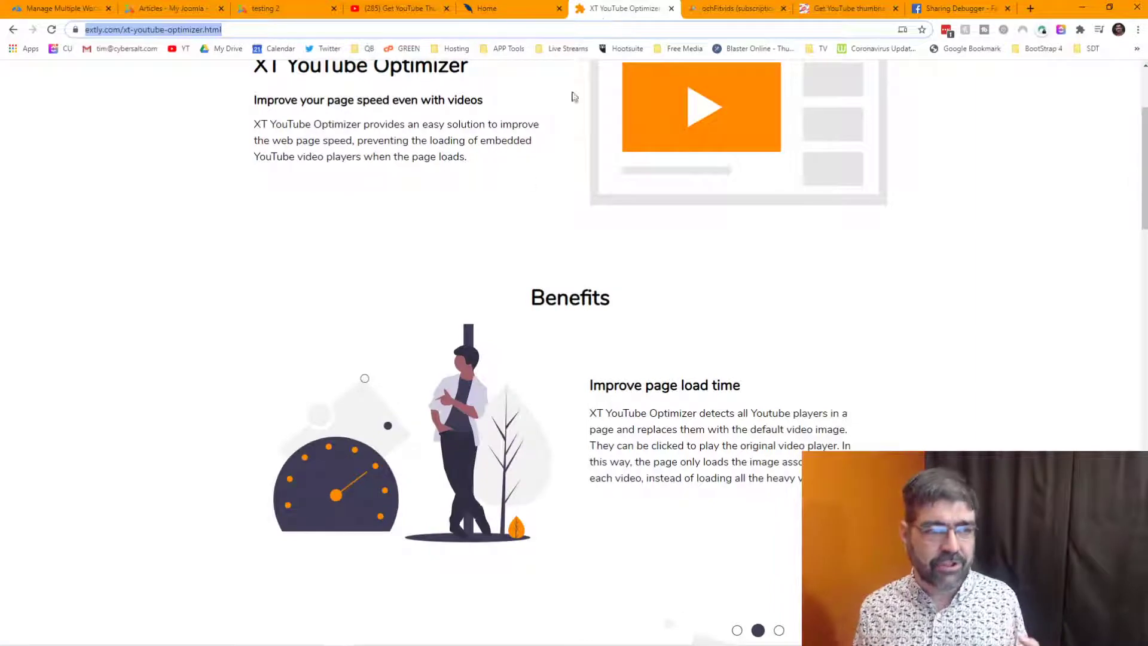
pyautogui.scroll(-3, 501, 210)
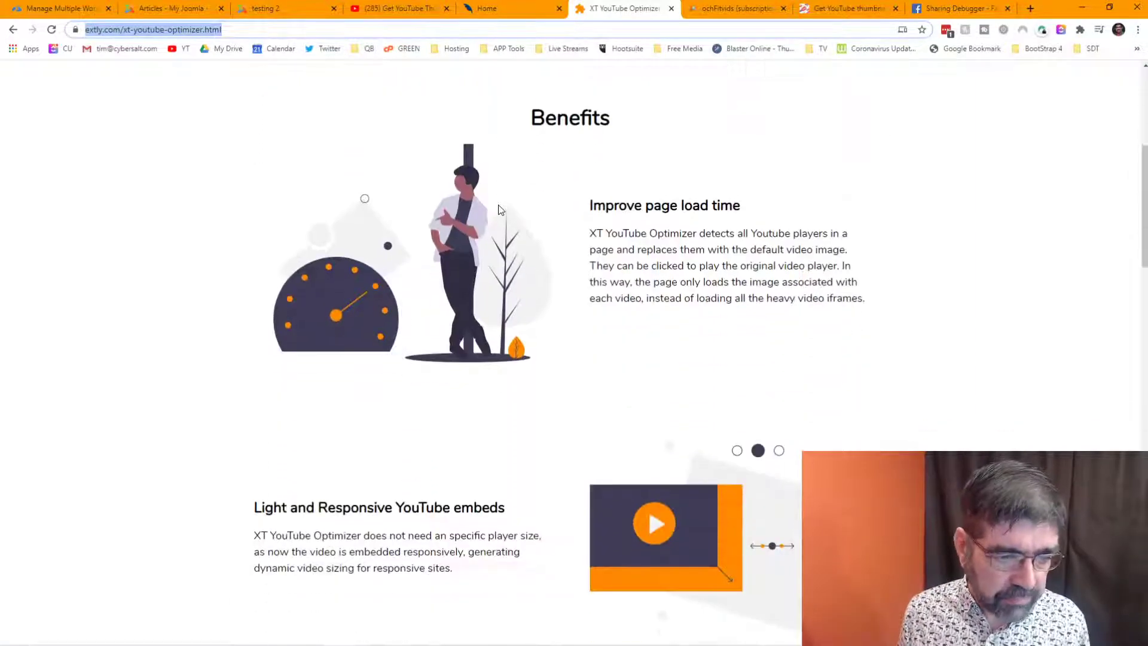
# Step: Return to the Joomla administrator, enable the System - XT YouTube Optimizer plugin and open its settings
pyautogui.click(268, 13)
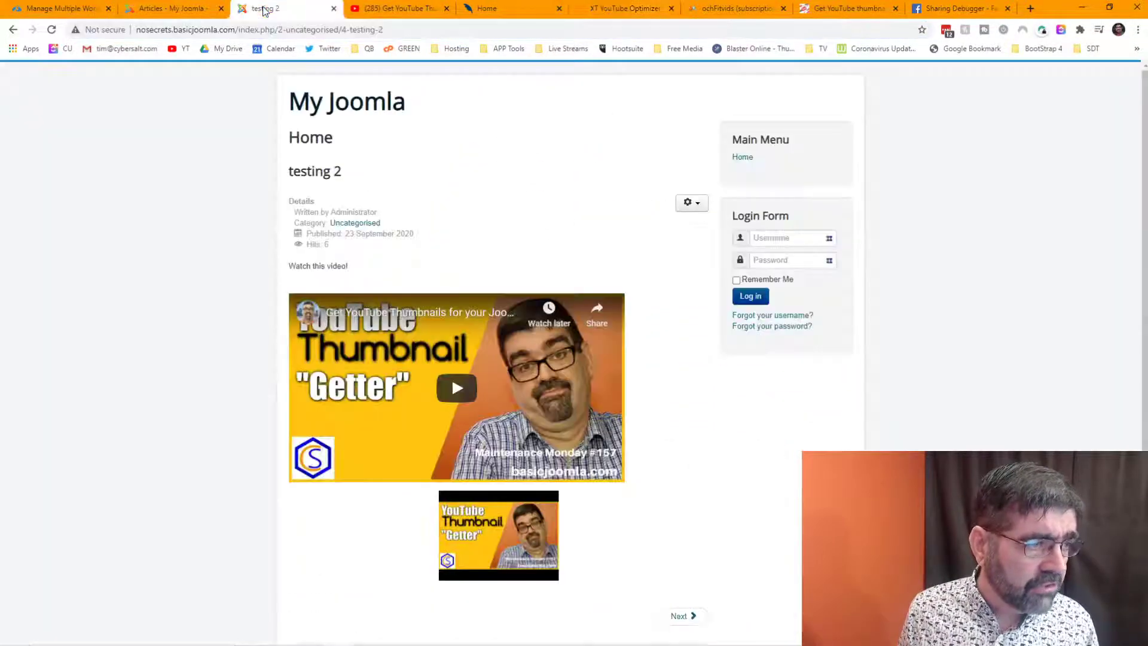
pyautogui.click(186, 17)
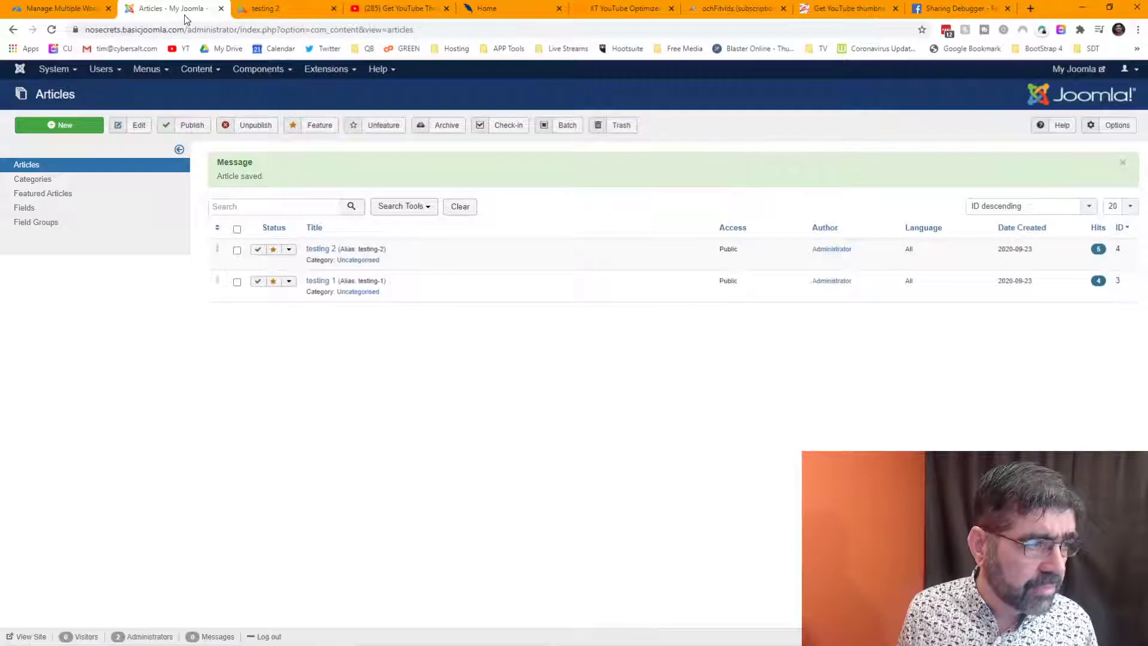
pyautogui.click(327, 69)
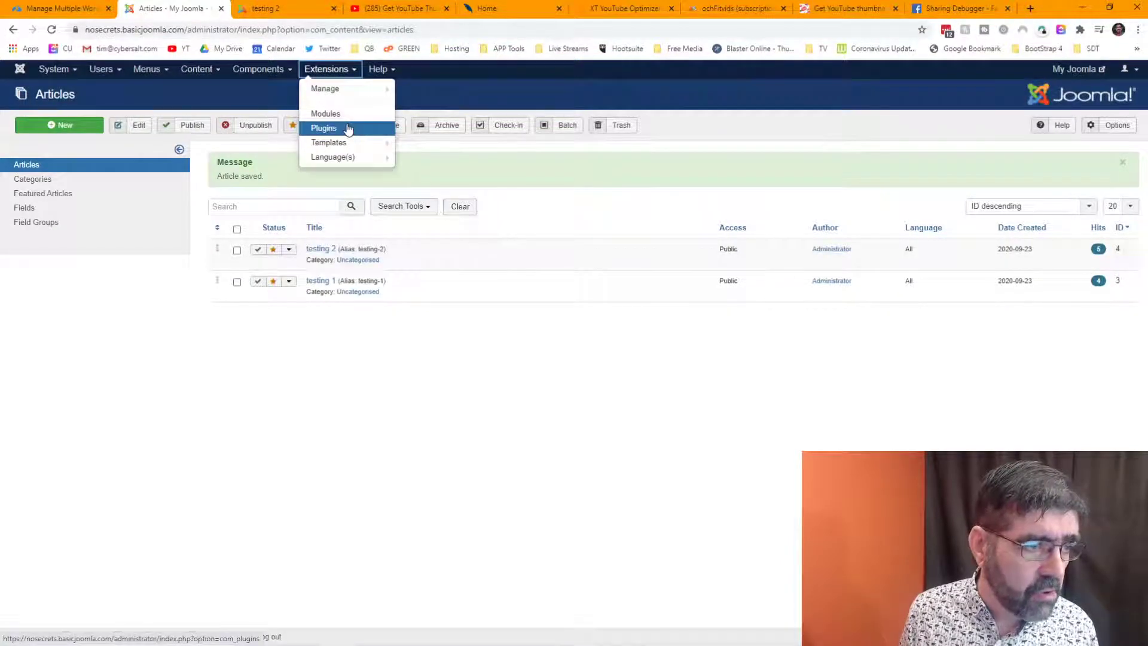
pyautogui.click(348, 129)
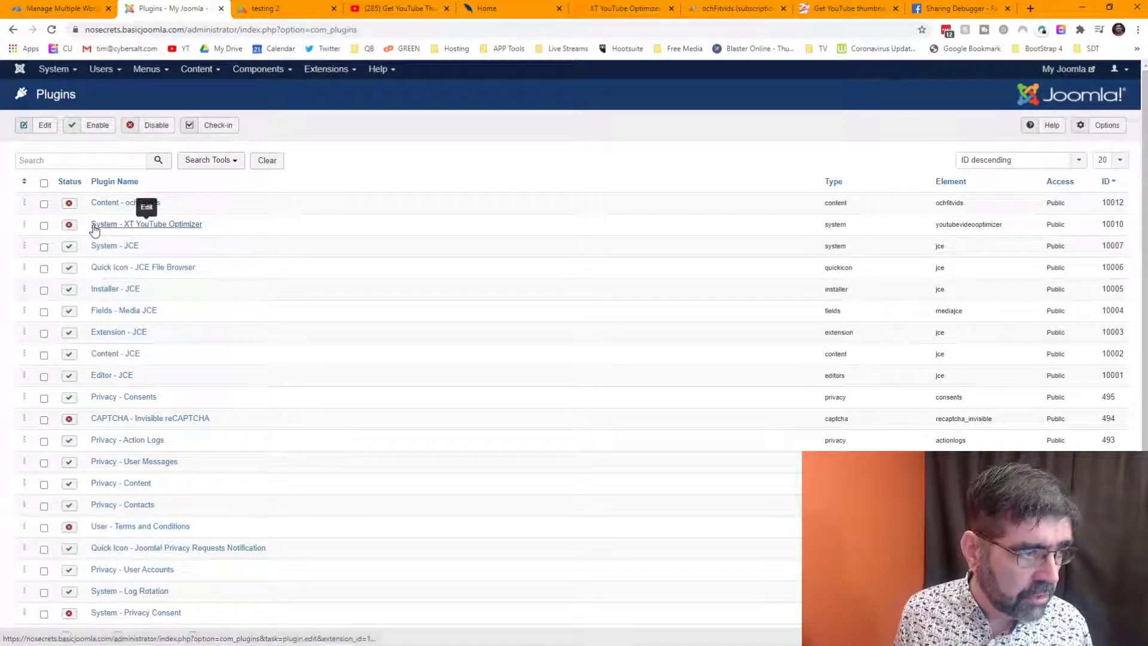
pyautogui.click(70, 227)
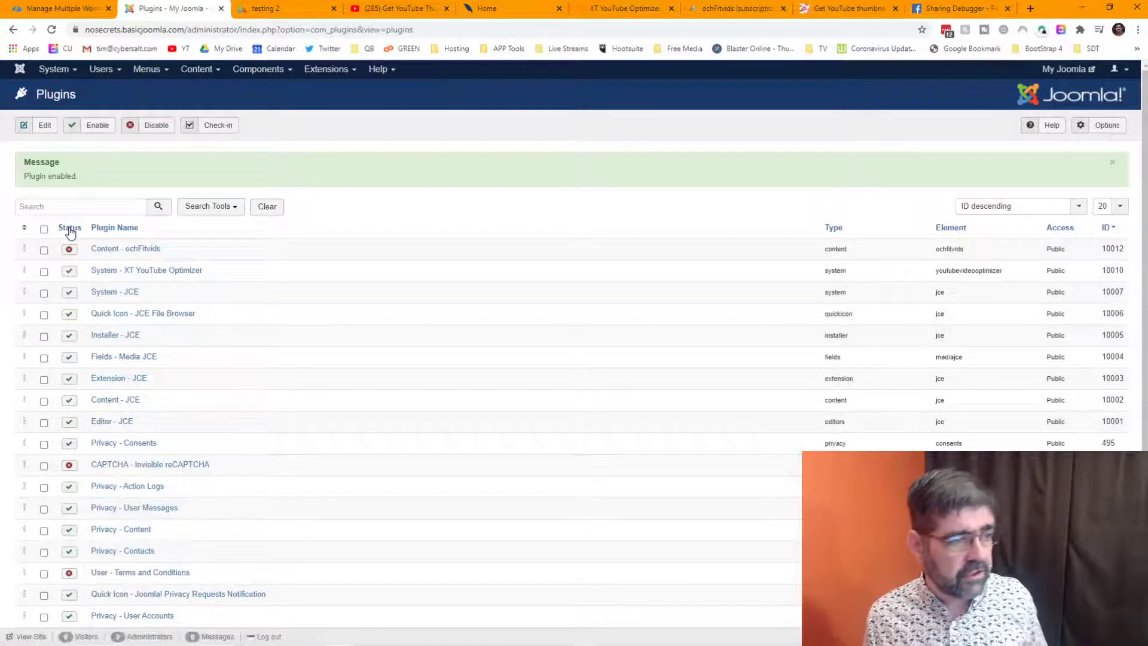
pyautogui.click(146, 270)
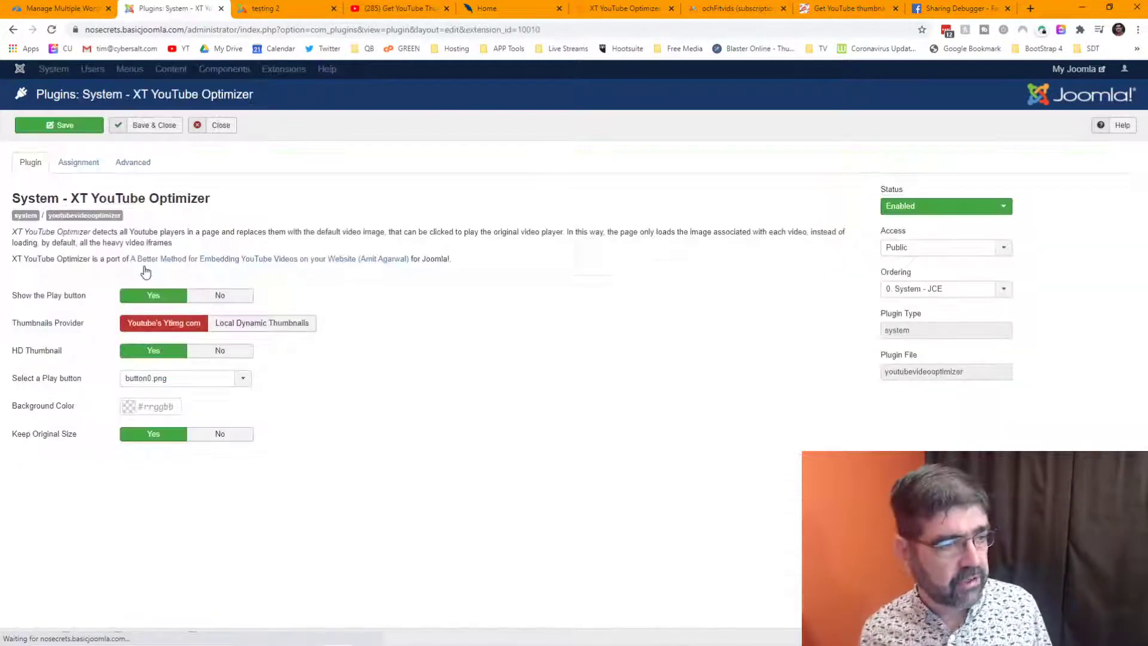
pyautogui.moveTo(44, 299)
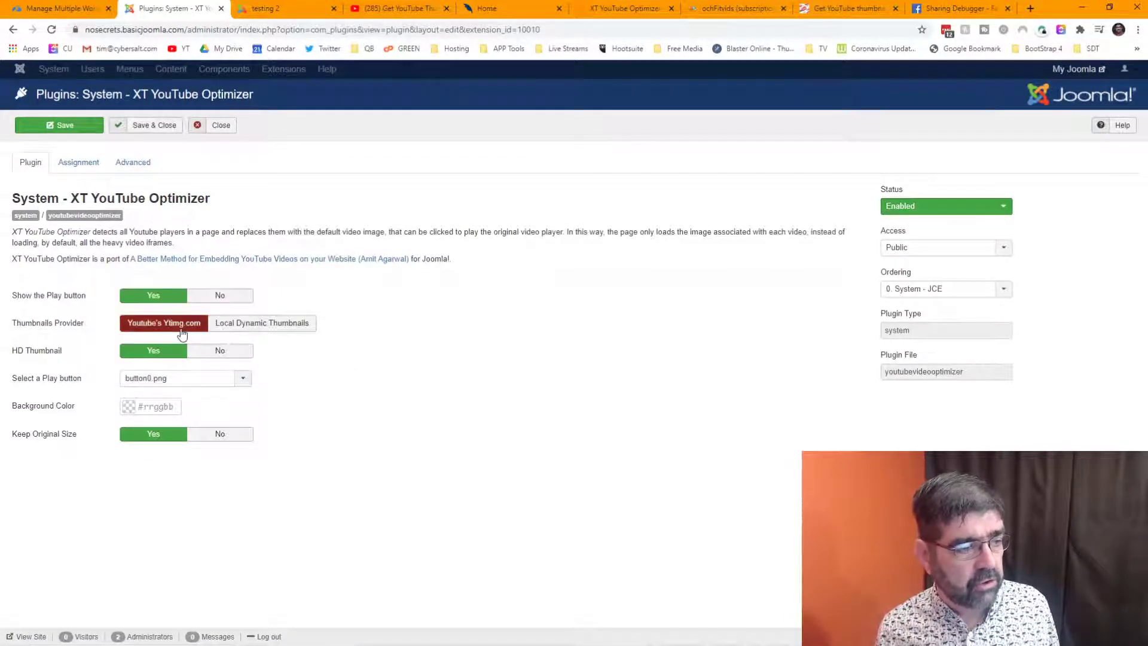
# Step: Try Local Dynamic Thumbnails as the thumbnails provider, view the default image choices, and switch back to Youtube's Ytimg.com
pyautogui.click(269, 329)
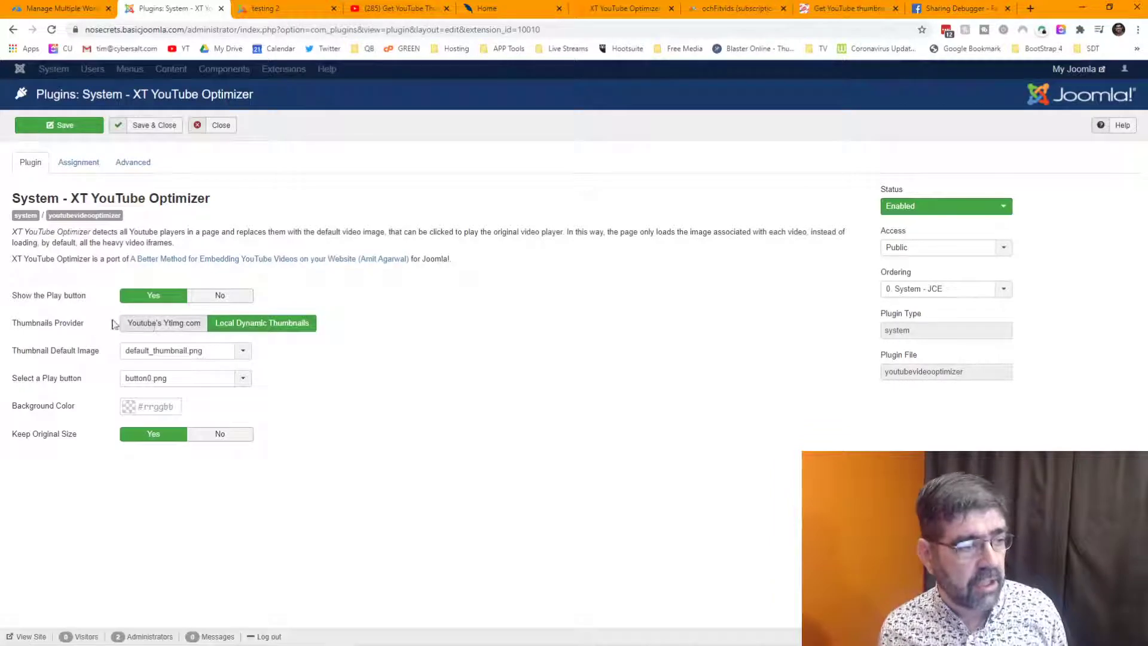
pyautogui.moveTo(67, 353)
pyautogui.click(246, 355)
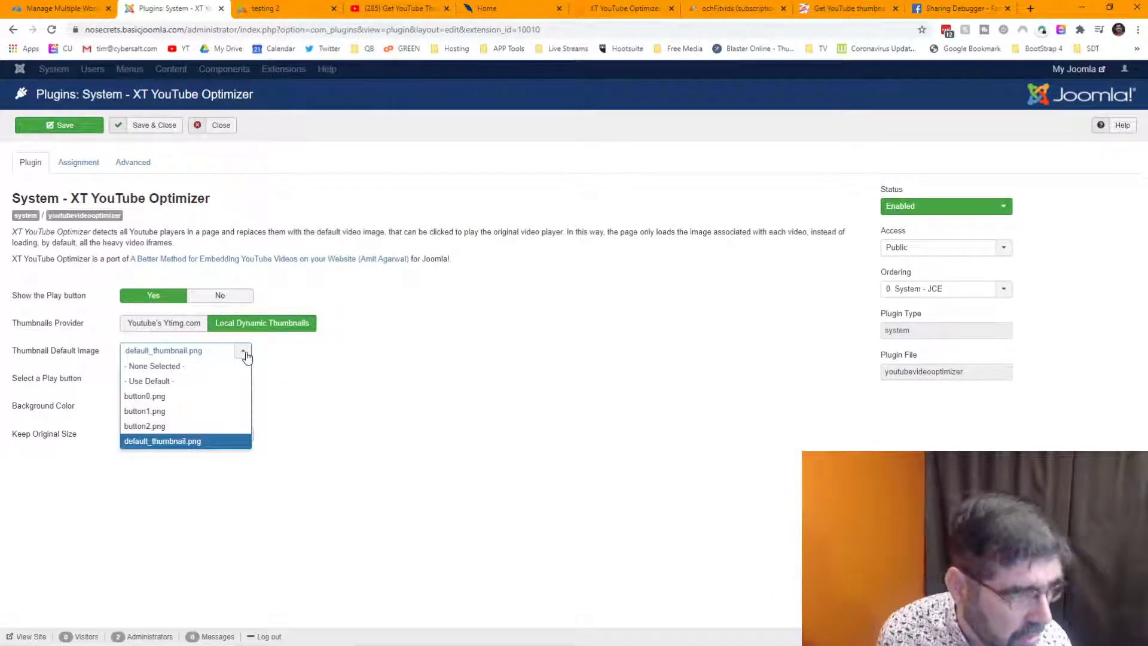
pyautogui.click(246, 355)
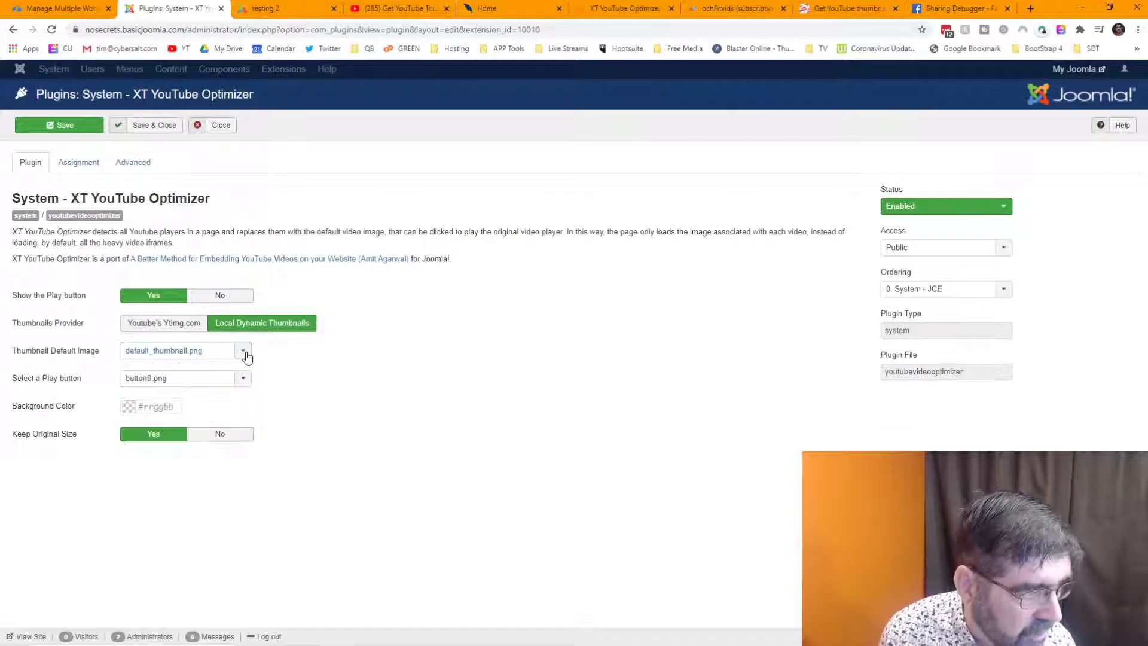
pyautogui.click(162, 326)
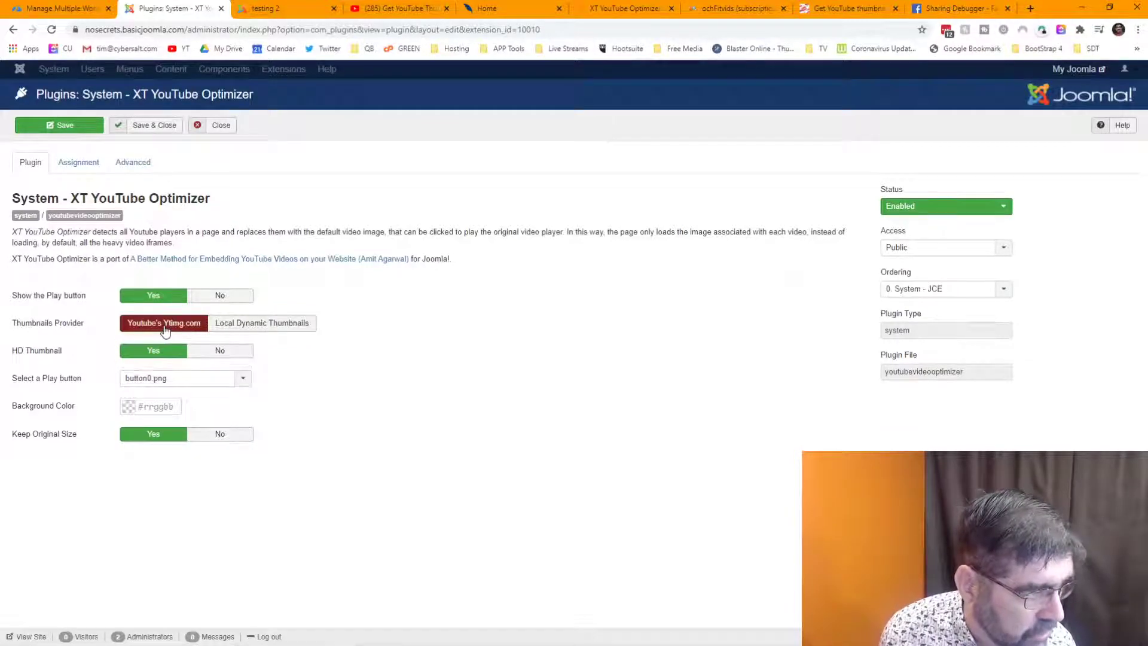
# Step: Examine the plugin's play button choices, its Keep Original Size option and its keyword and URL assignment settings
pyautogui.click(244, 379)
pyautogui.click(314, 389)
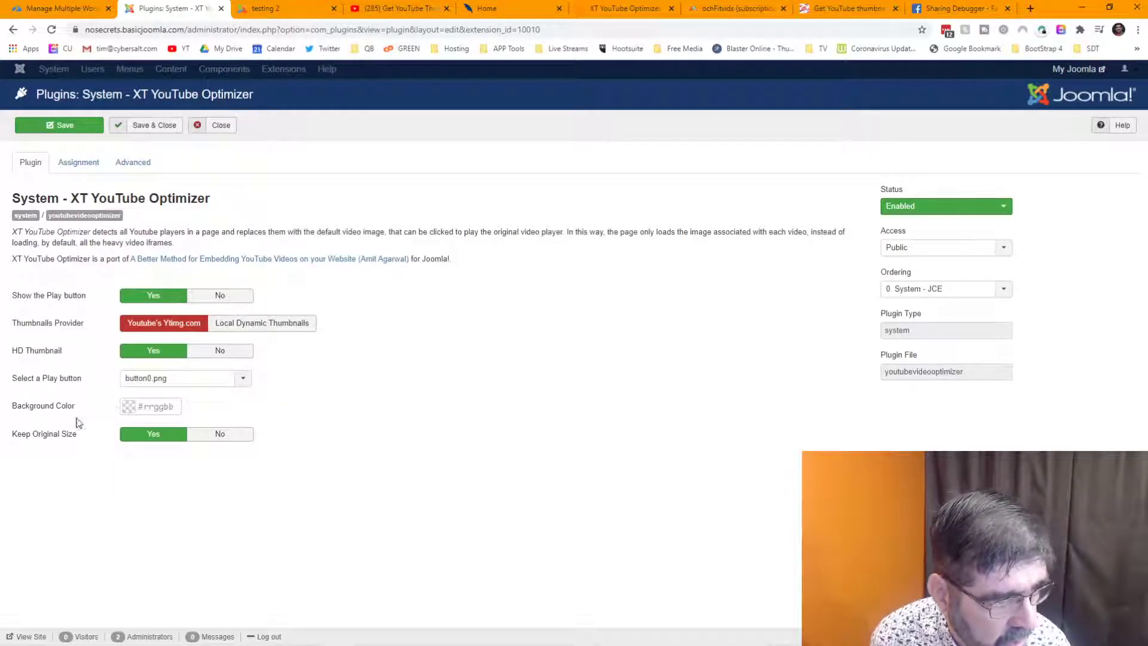
pyautogui.moveTo(53, 440)
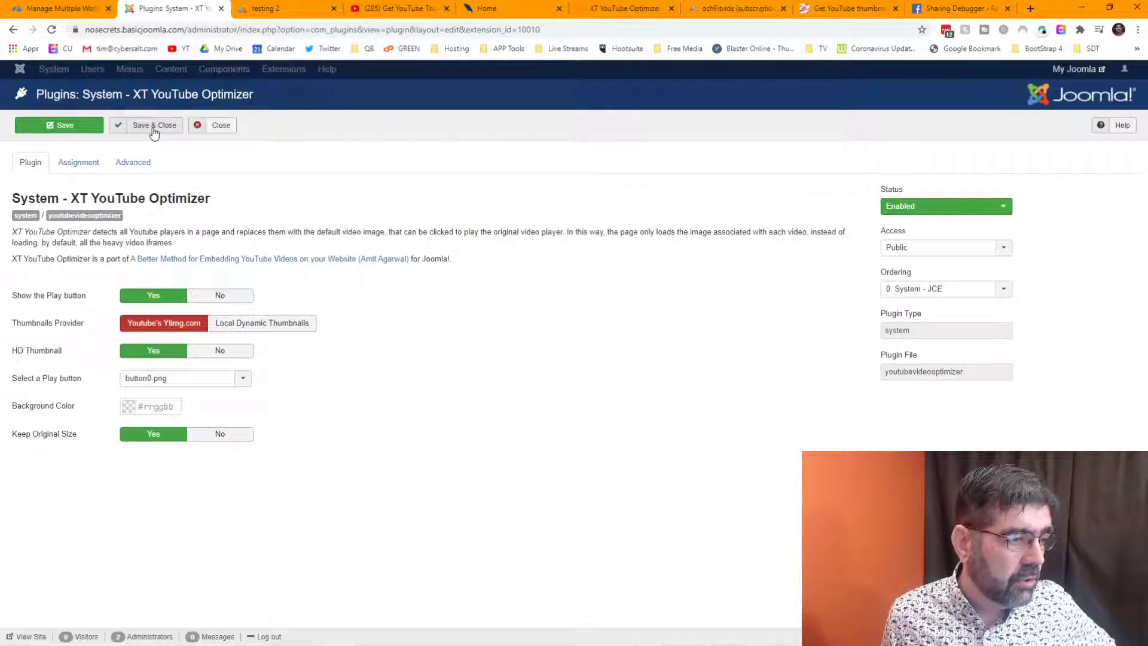
pyautogui.click(71, 170)
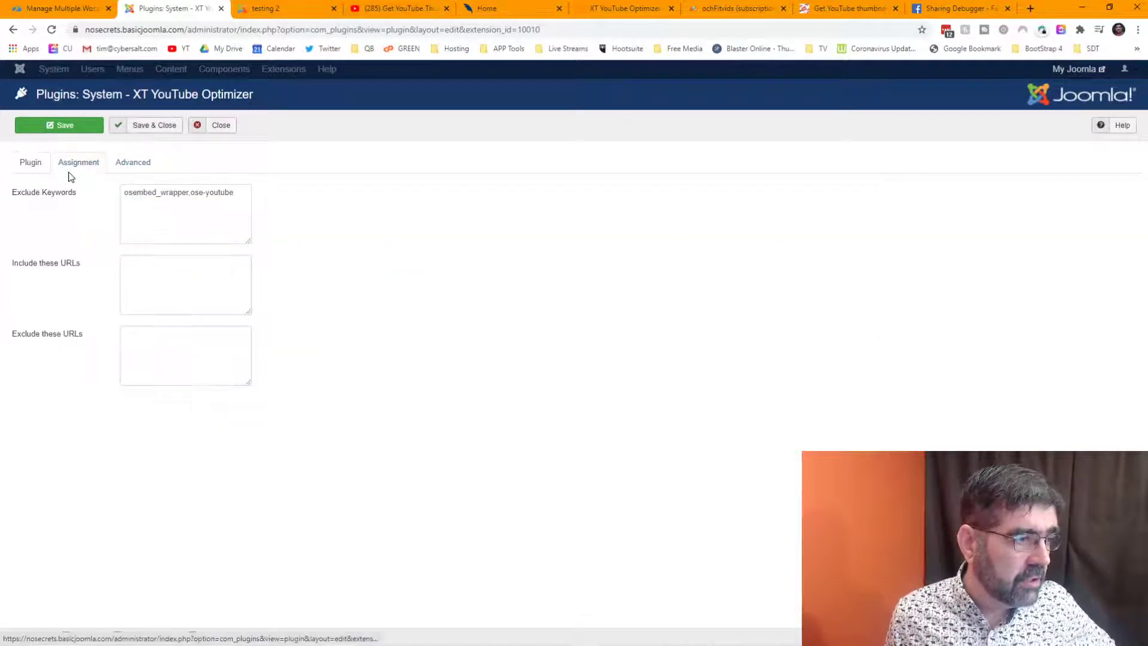
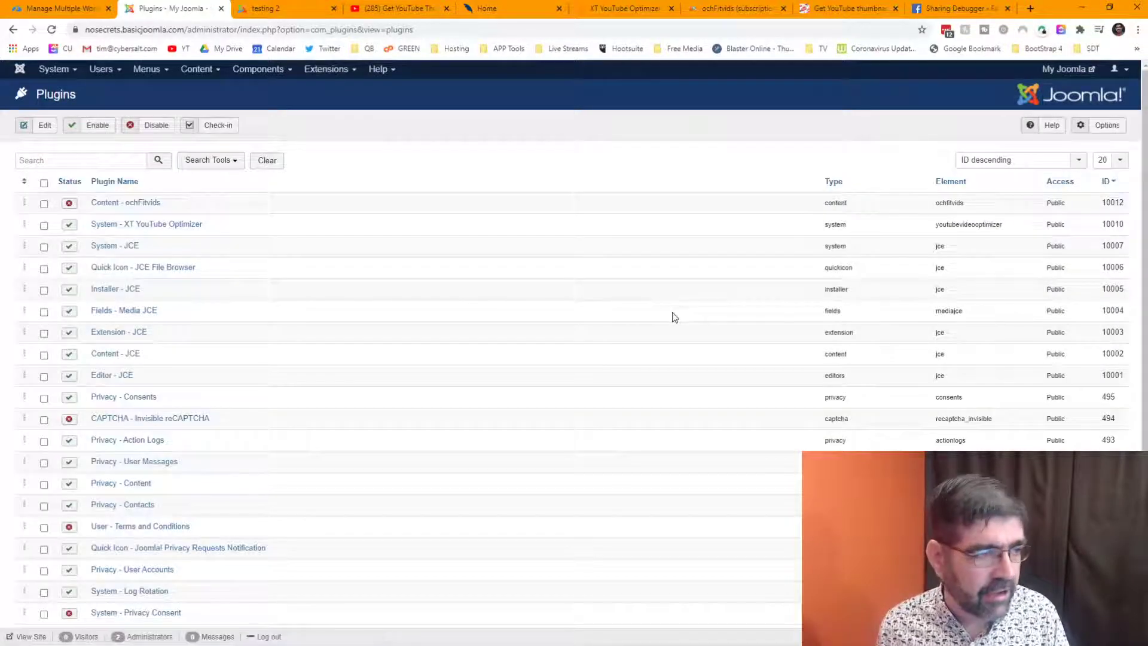
# Step: Open the article list in a new browser tab and start a new article
pyautogui.click(201, 76)
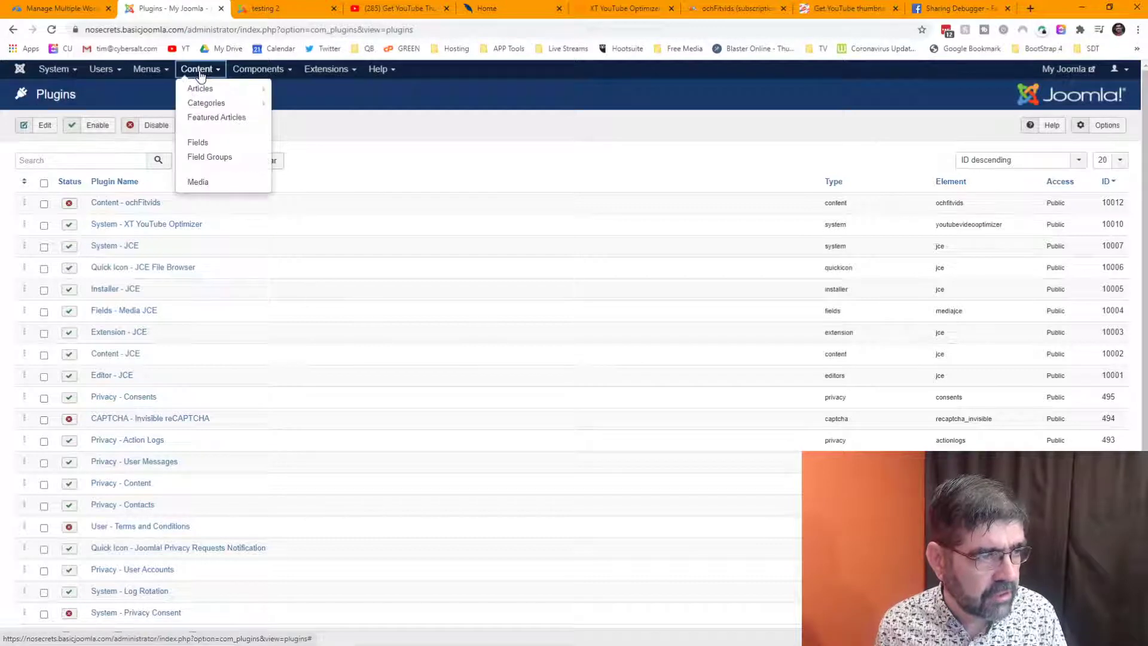
pyautogui.rightClick(202, 89)
pyautogui.click(224, 98)
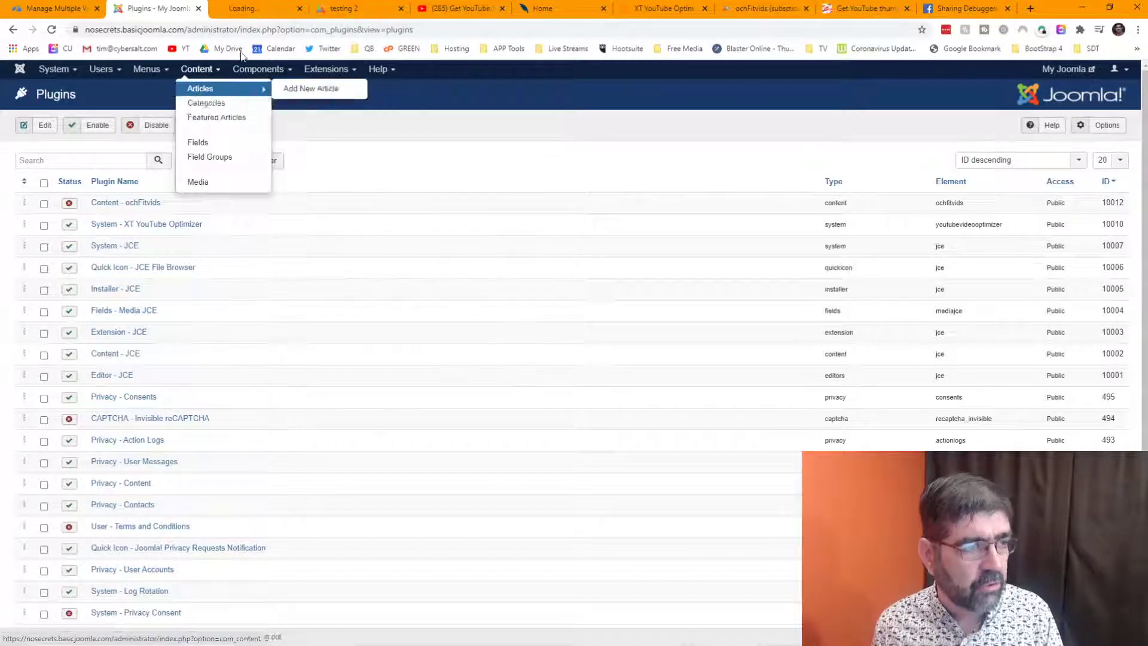
pyautogui.click(245, 10)
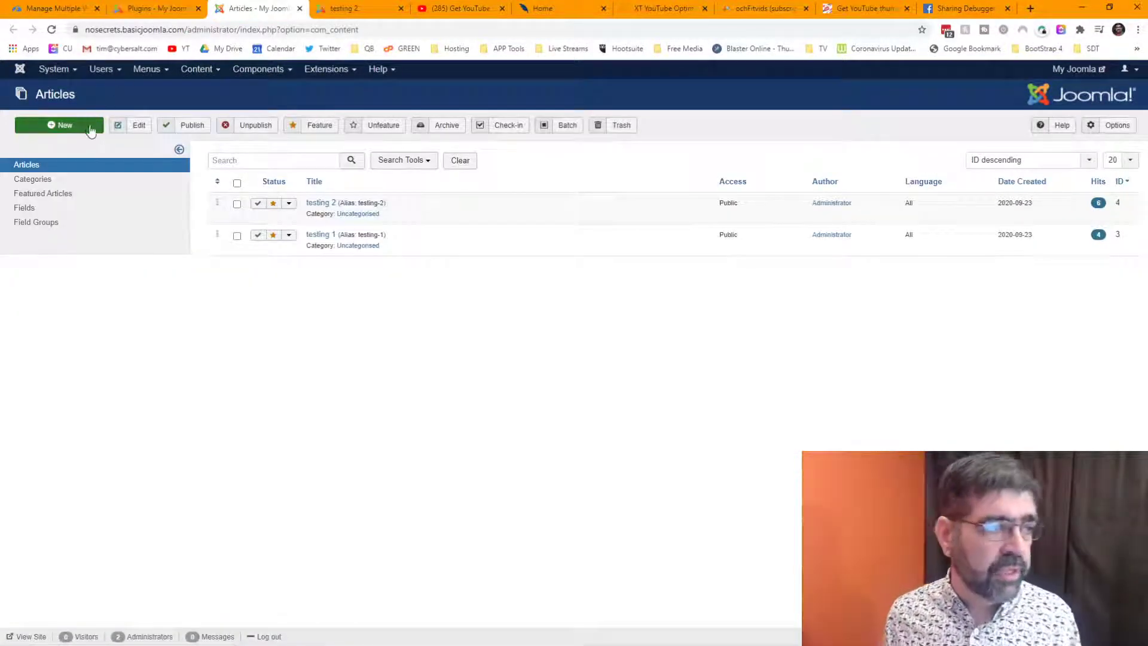
pyautogui.click(78, 128)
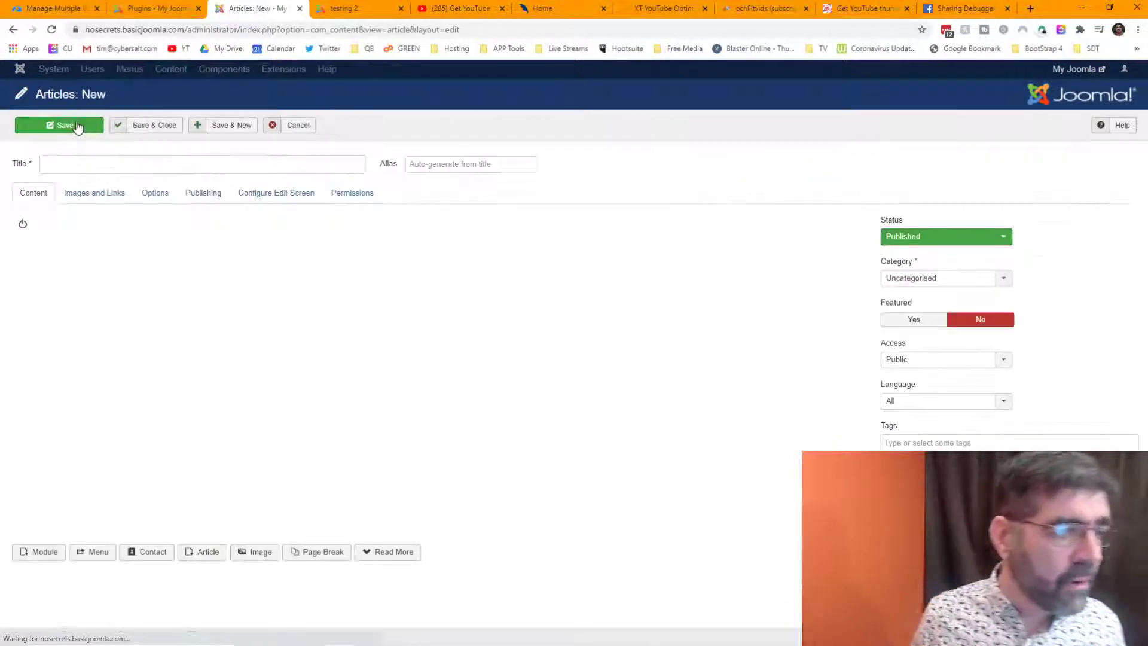
# Step: Title the new article "Testing 3" and mark it as featured
pyautogui.click(125, 159)
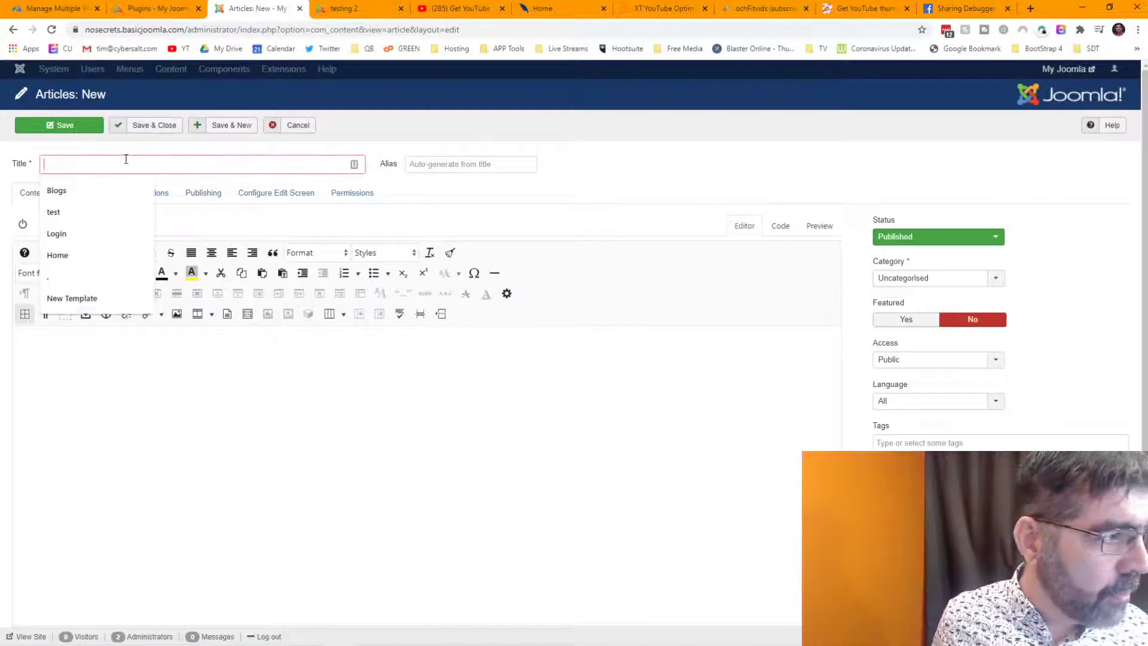
pyautogui.write('Testing')
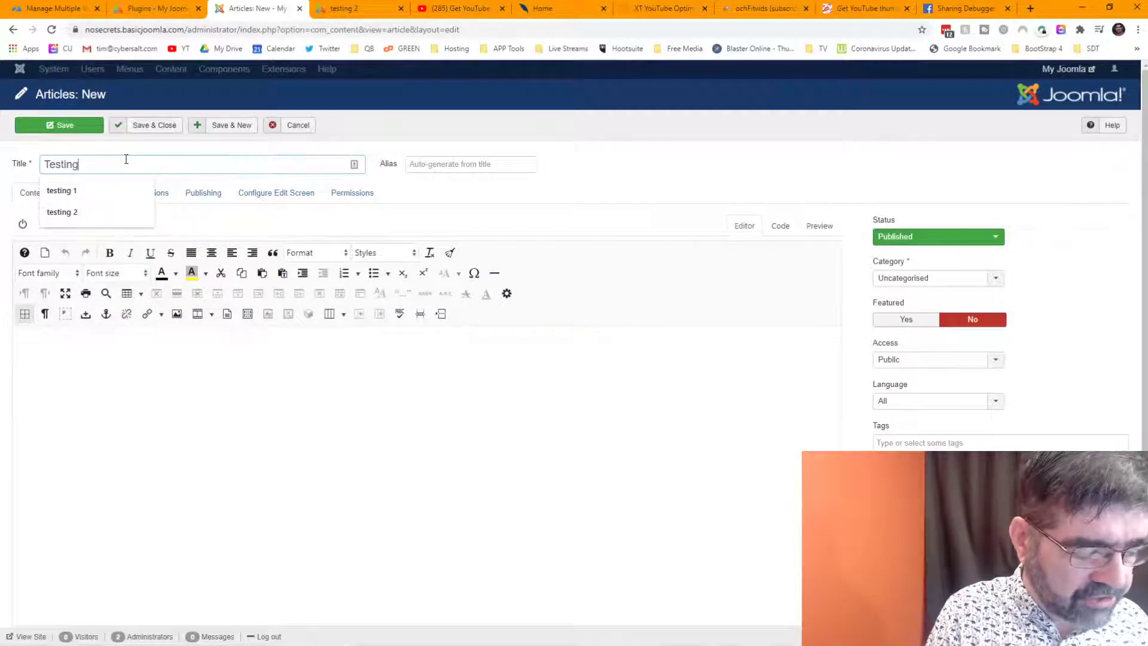
pyautogui.write(' 3')
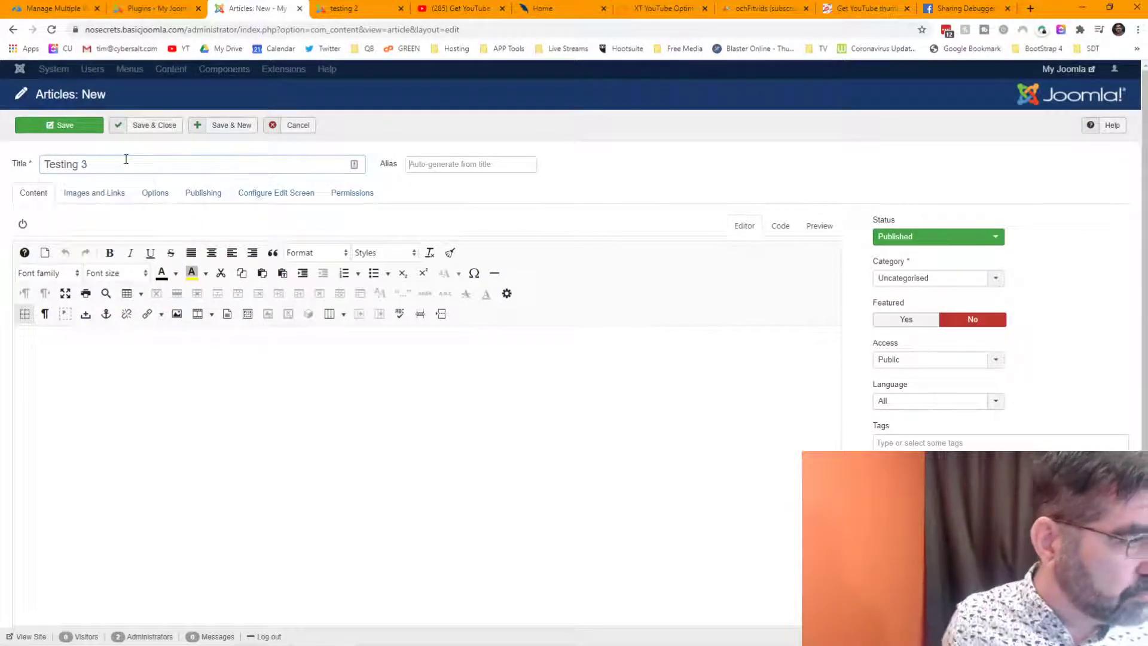
pyautogui.click(919, 321)
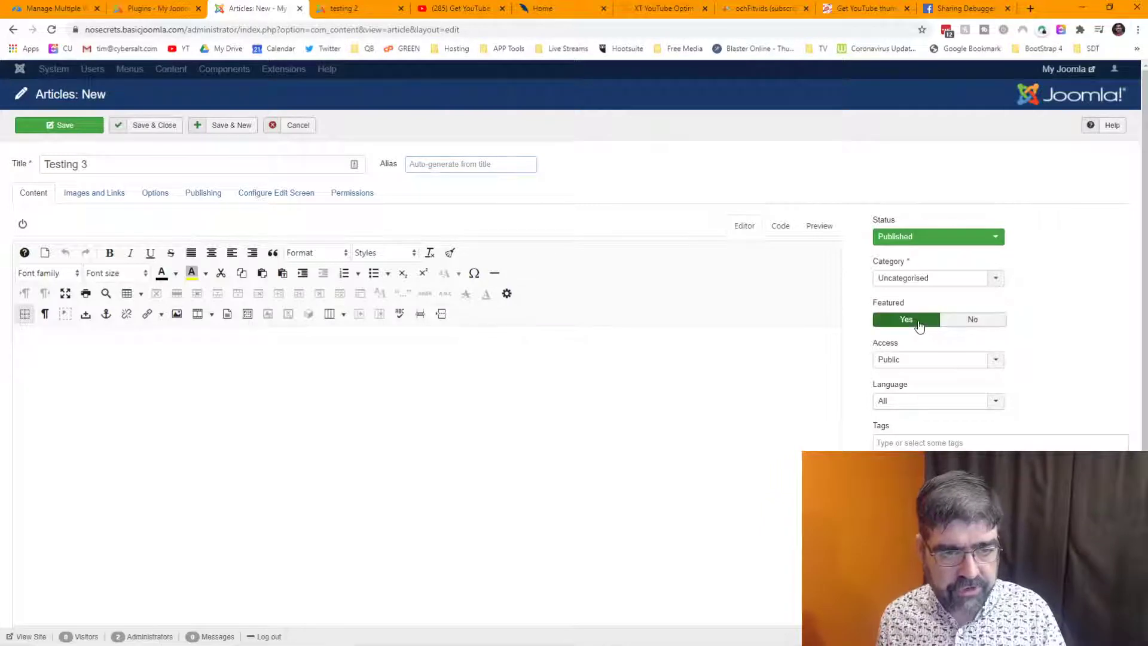
# Step: Write "Watch this video!" in the article body, followed by a blank line
pyautogui.click(263, 378)
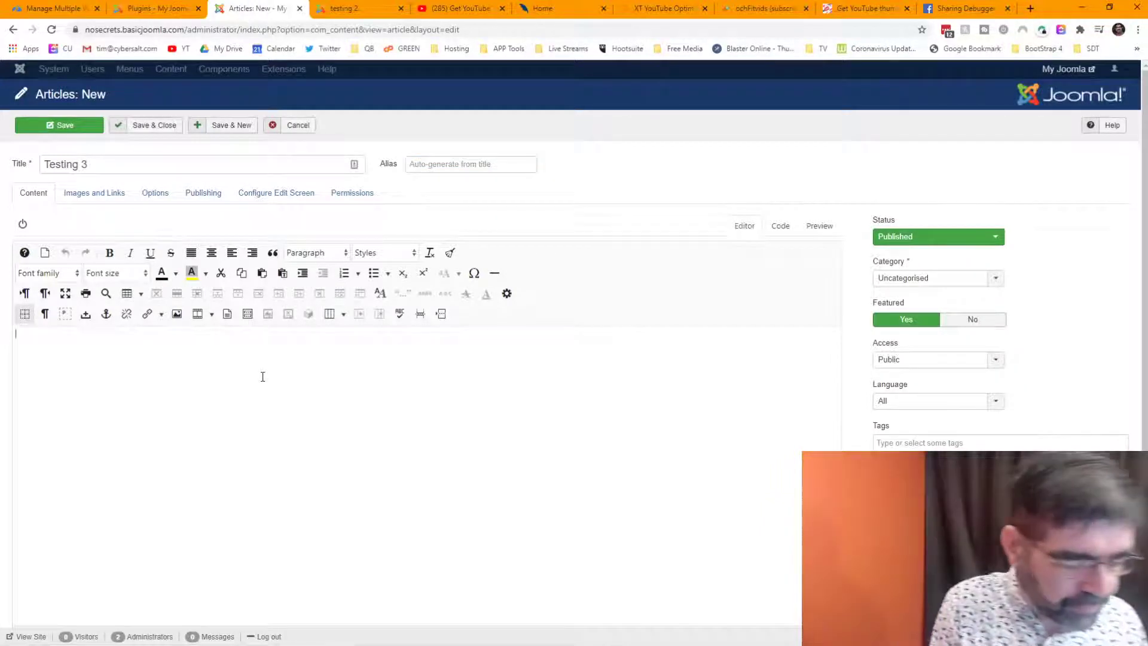
pyautogui.write('Watch this video')
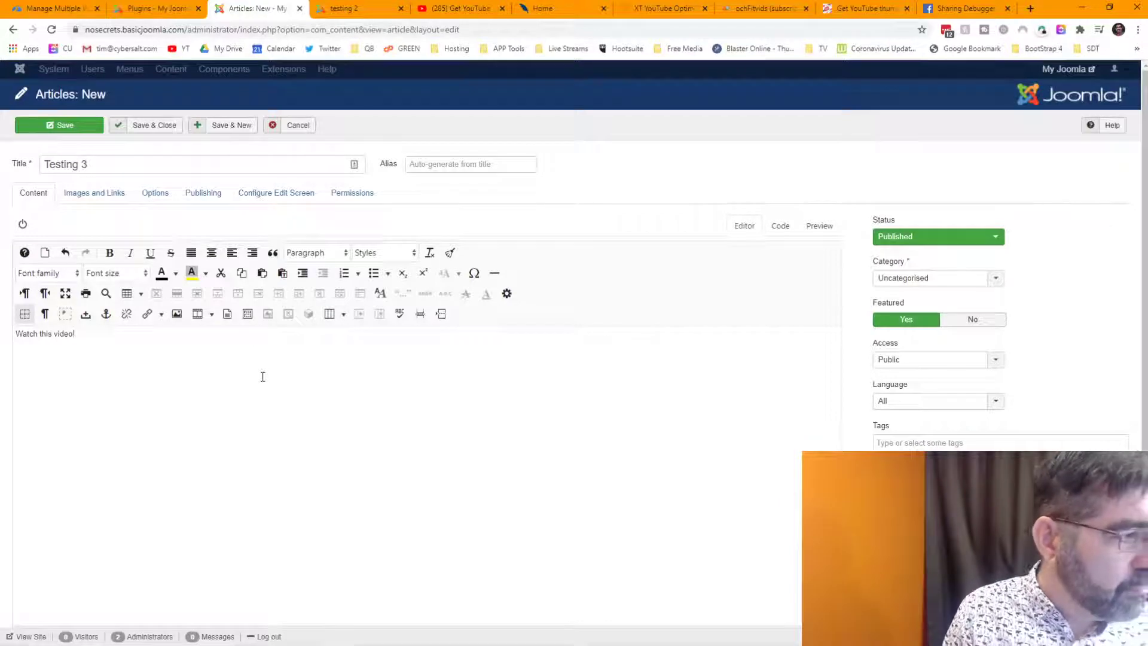
pyautogui.write('!')
pyautogui.press('Return')
pyautogui.press('Return')
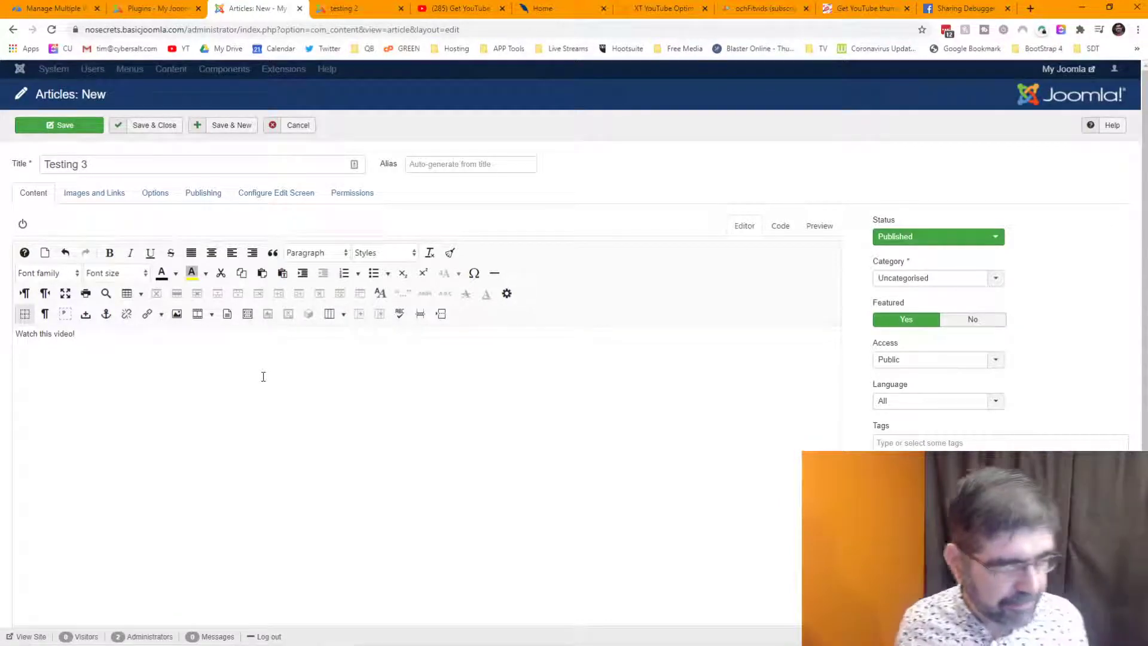
pyautogui.press('super+v')
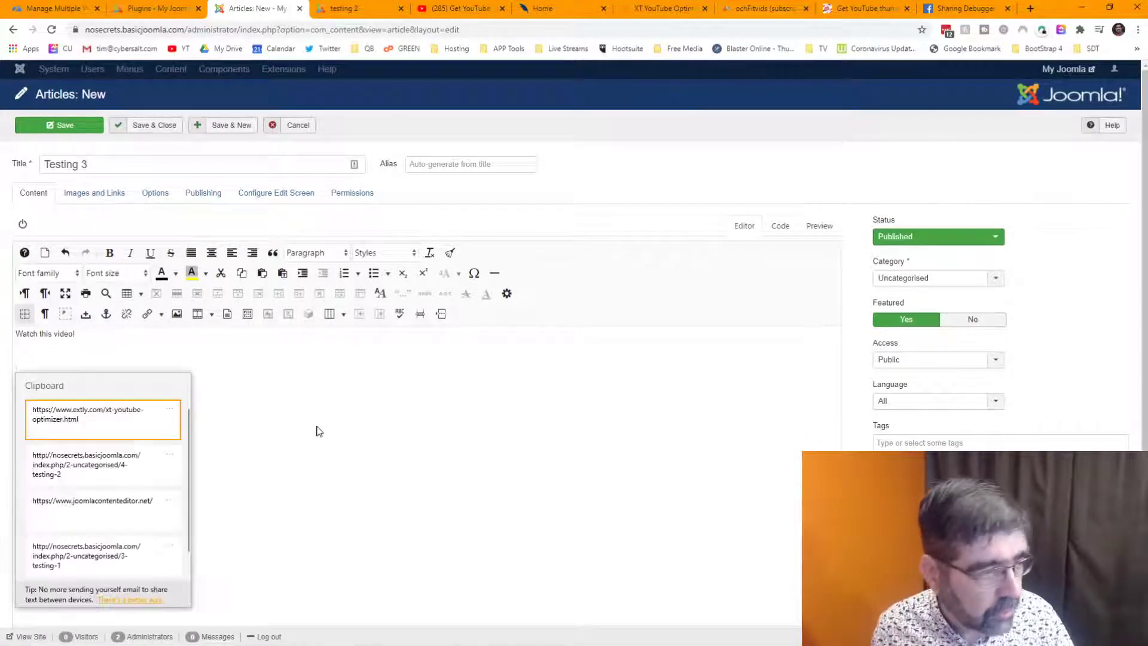
pyautogui.scroll(-2, 102, 447)
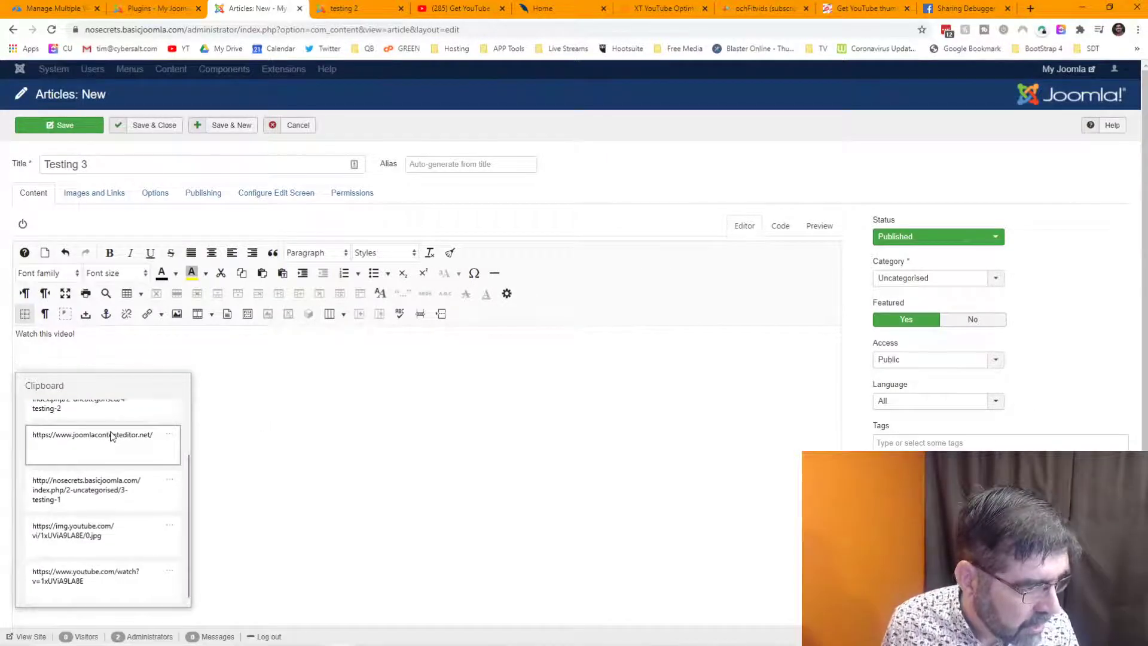
pyautogui.click(93, 578)
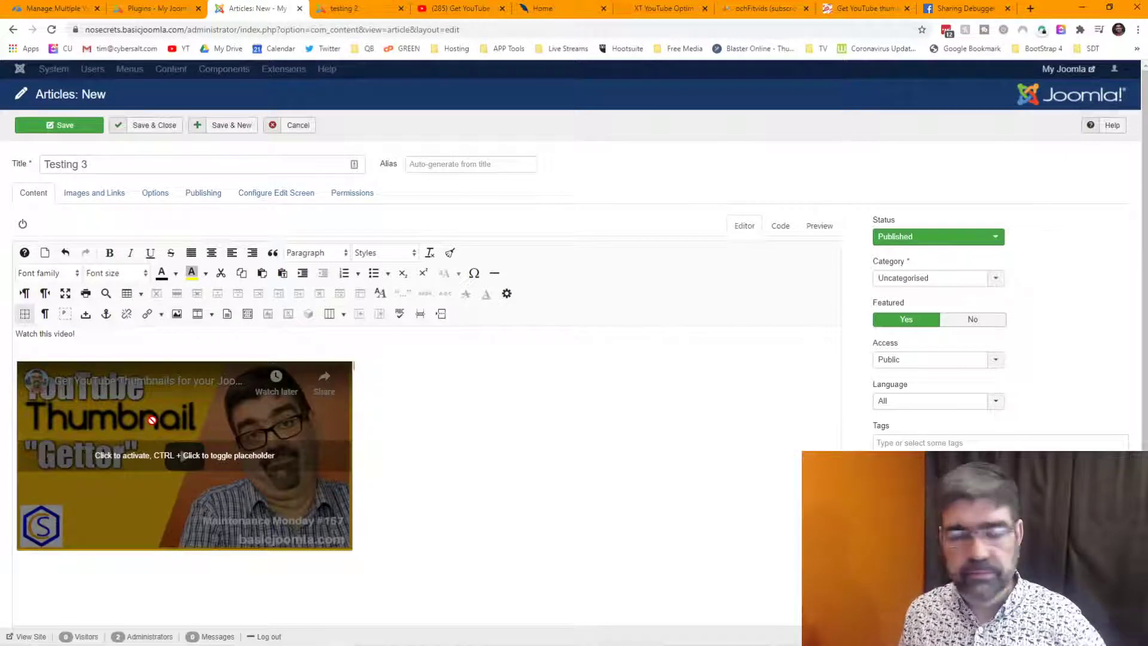
pyautogui.click(41, 125)
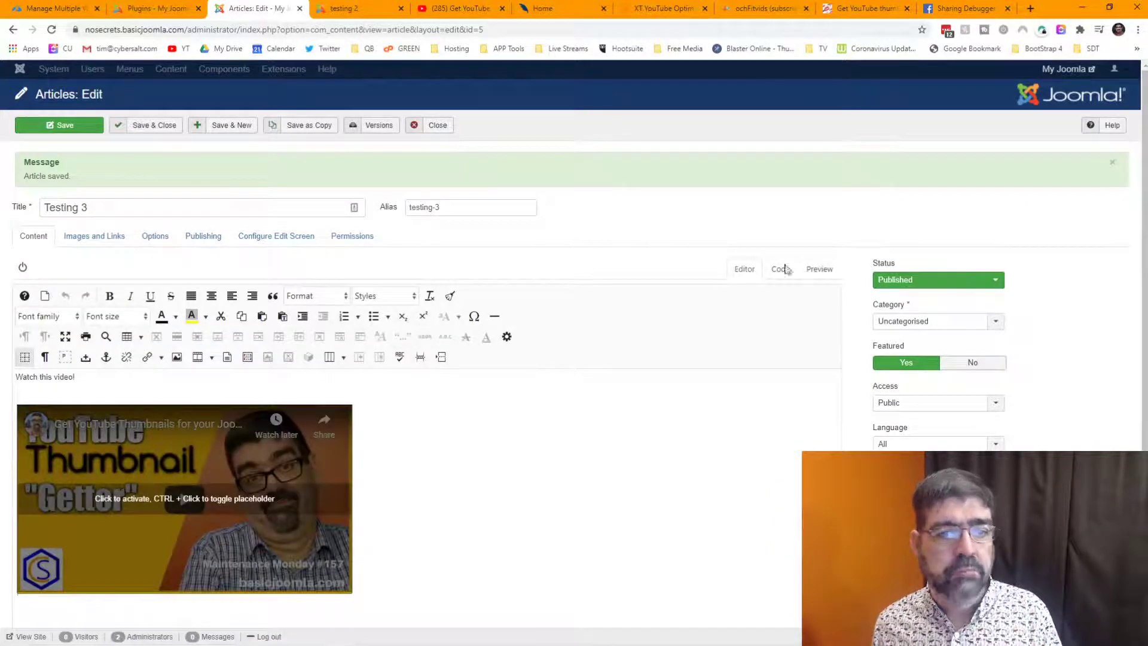
# Step: Open the site's front end and compare how the video appears in the Testing 3 article and the home page posts
pyautogui.click(1070, 69)
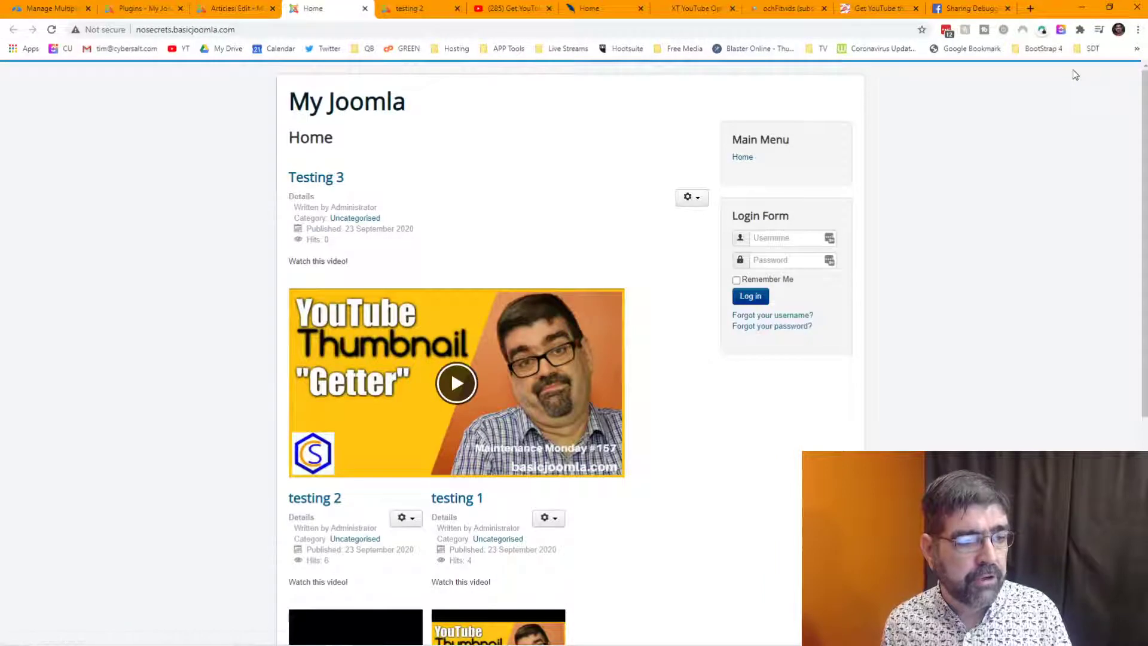
pyautogui.click(337, 178)
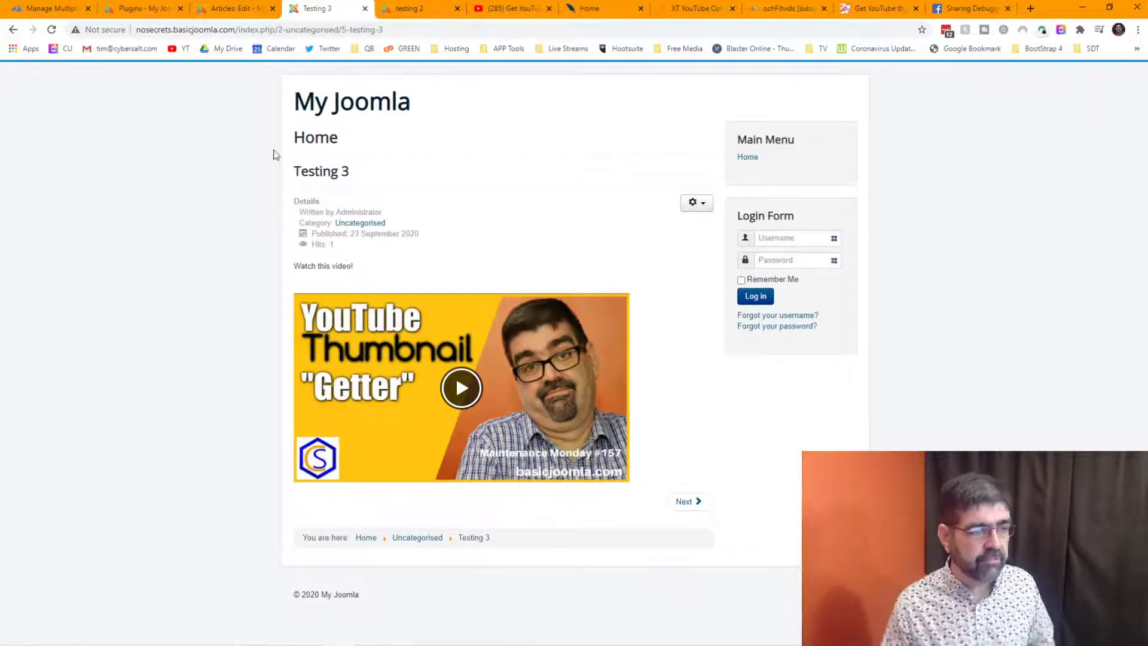
pyautogui.click(13, 29)
pyautogui.scroll(-3, 449, 299)
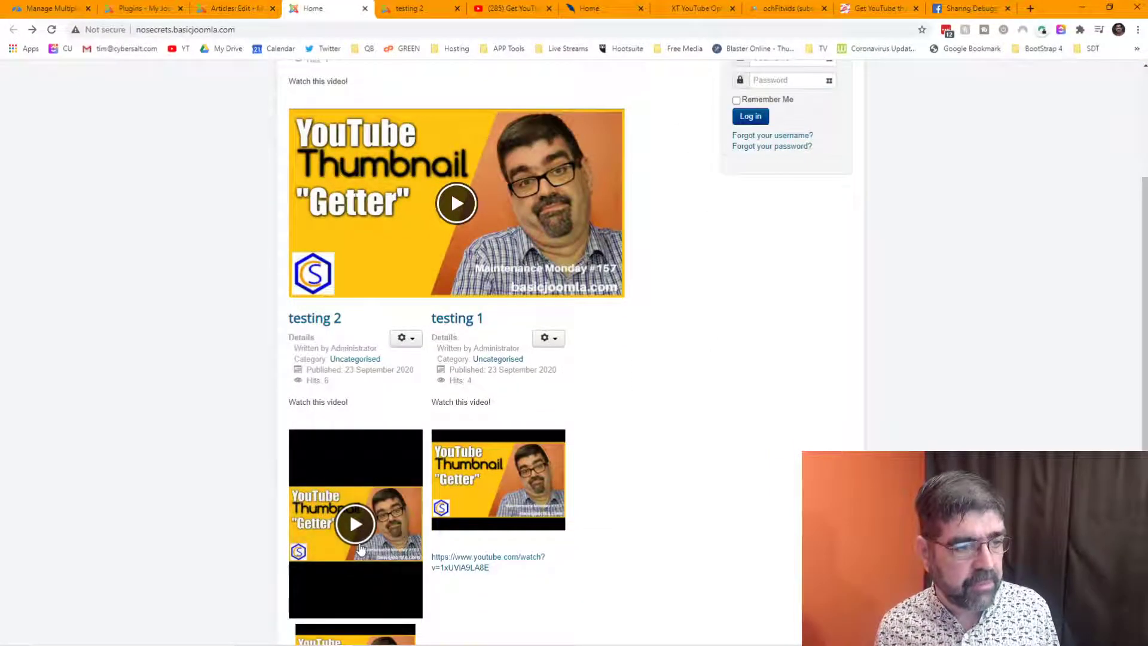
pyautogui.scroll(-1, 366, 533)
pyautogui.scroll(-2, 367, 532)
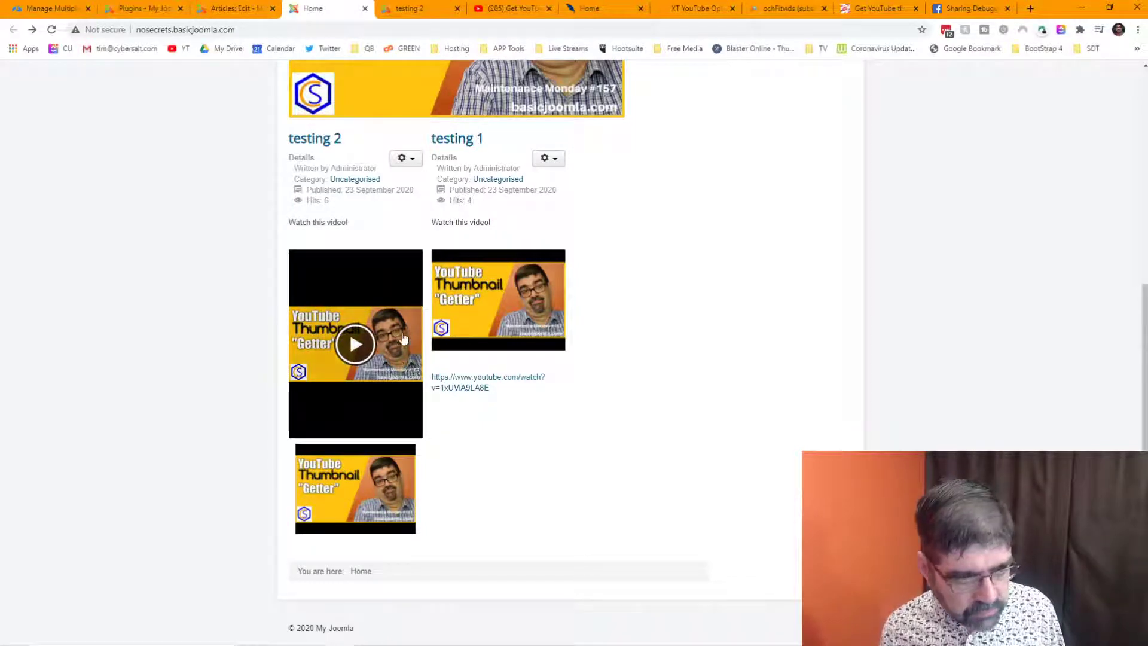
pyautogui.scroll(6, 369, 338)
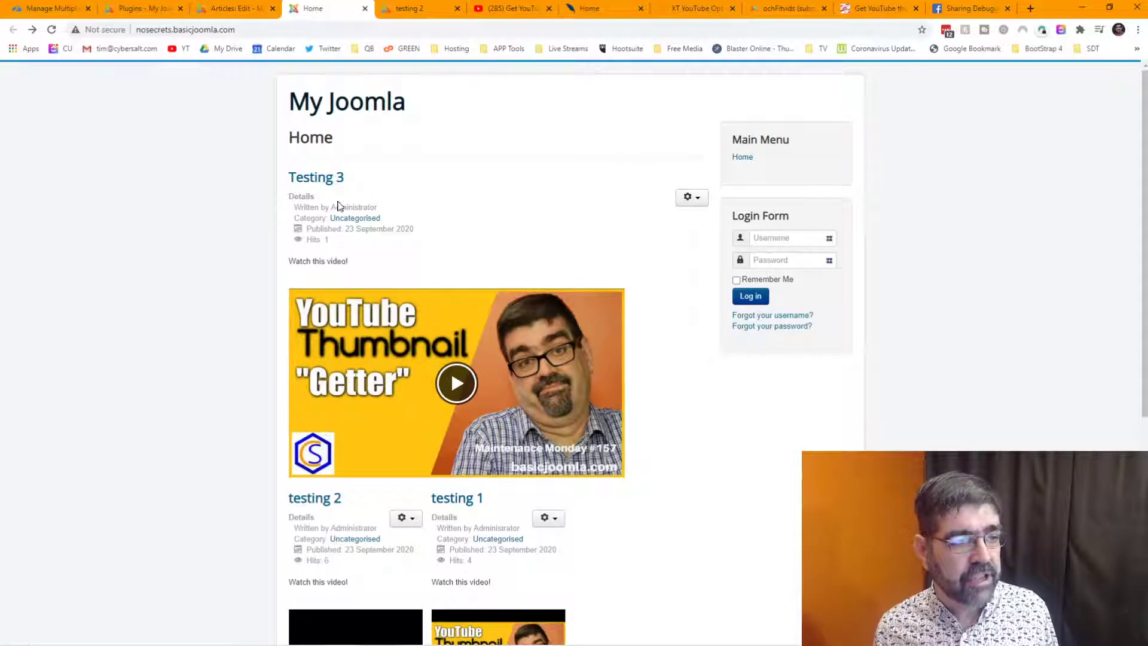
# Step: Play the embedded video in the Testing 3 article, and check the benefits section of the XT YouTube Optimizer page
pyautogui.click(316, 177)
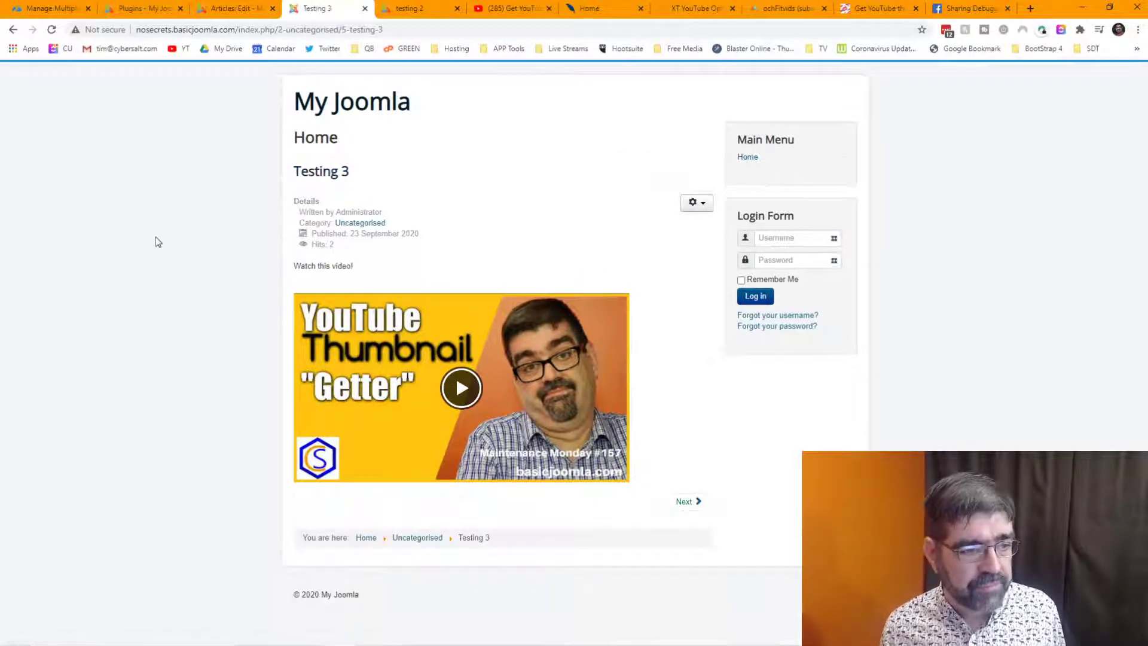
pyautogui.click(462, 389)
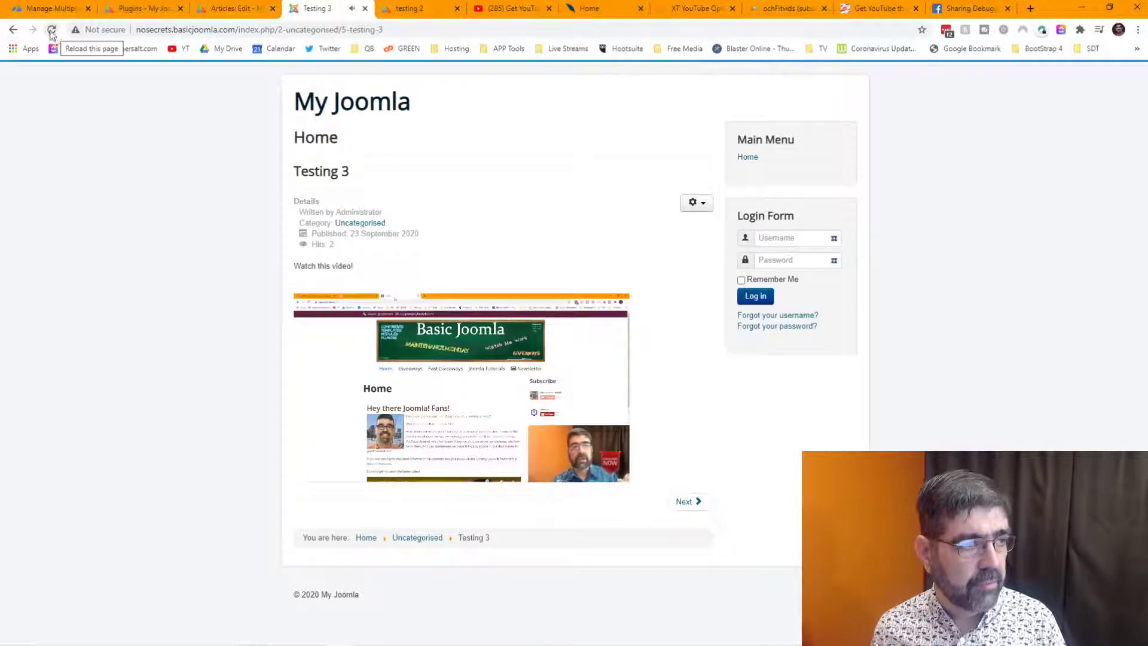
pyautogui.click(14, 30)
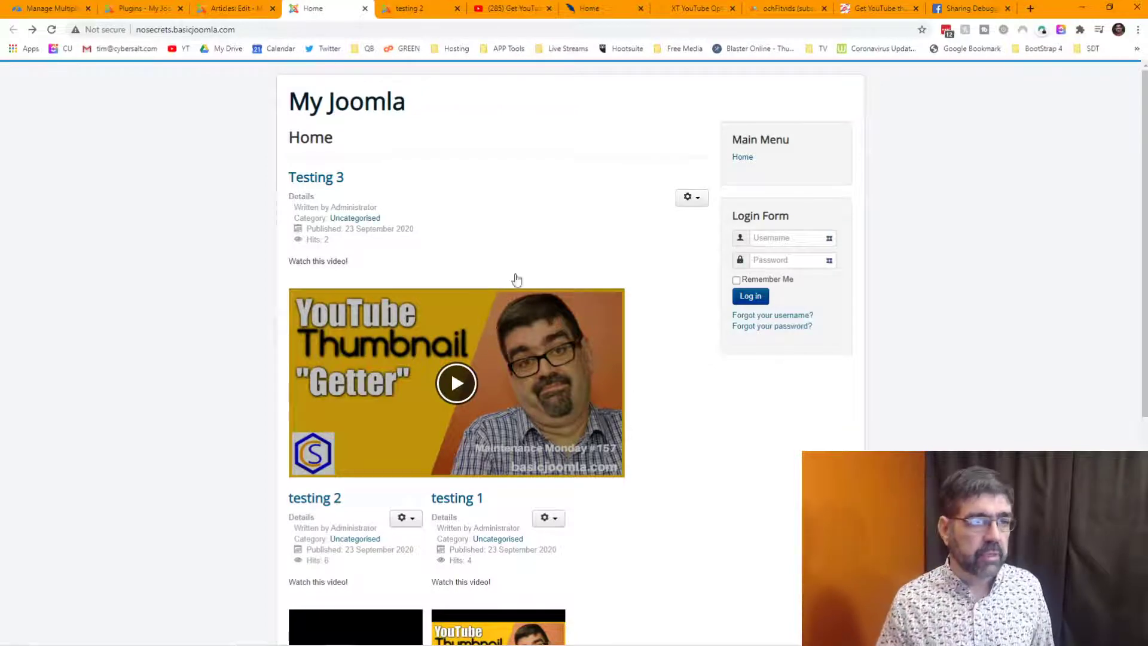
pyautogui.click(691, 7)
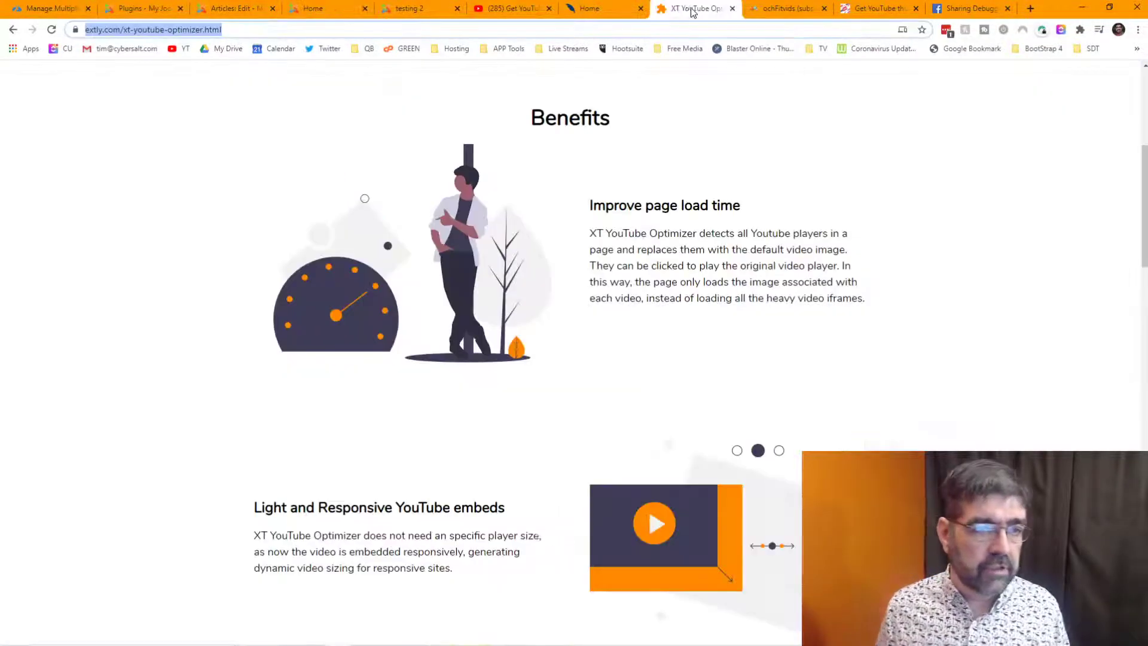
pyautogui.click(331, 13)
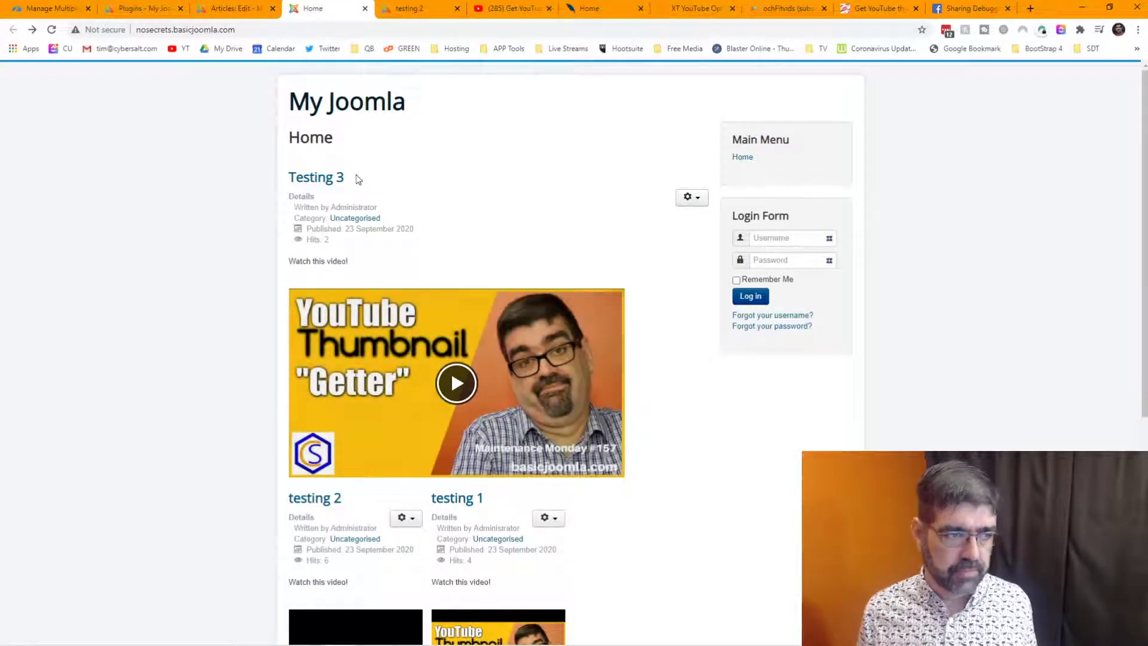
# Step: Open the Testing 3 article from the site's home page and copy its URL
pyautogui.click(327, 179)
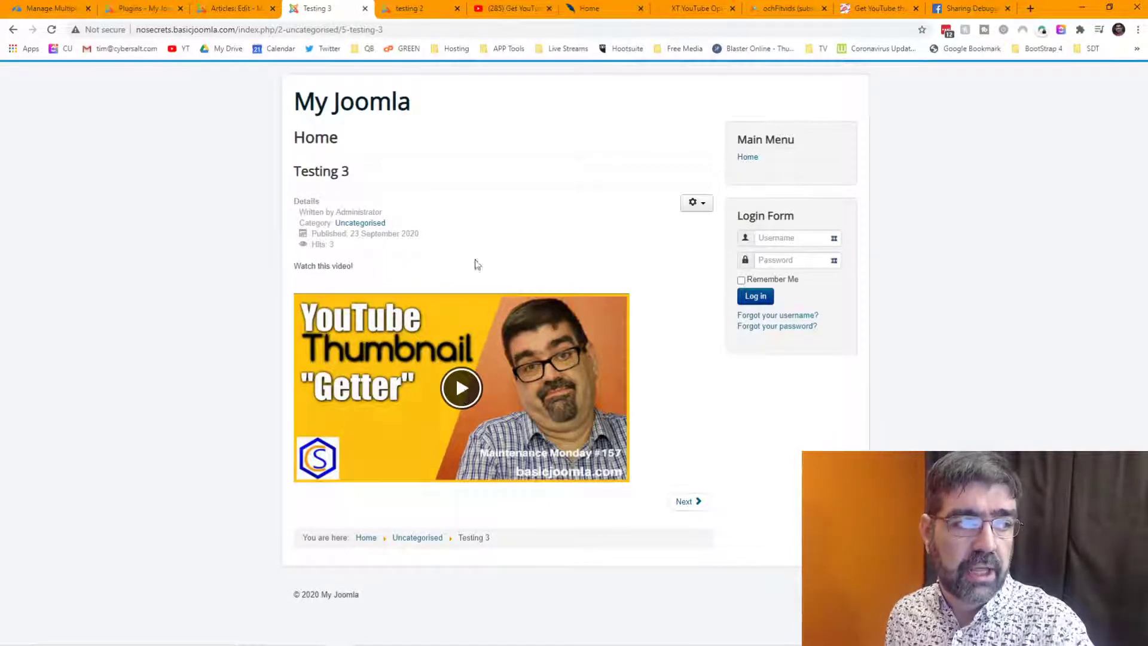
pyautogui.click(426, 30)
pyautogui.hotkey('ctrl', 'c')
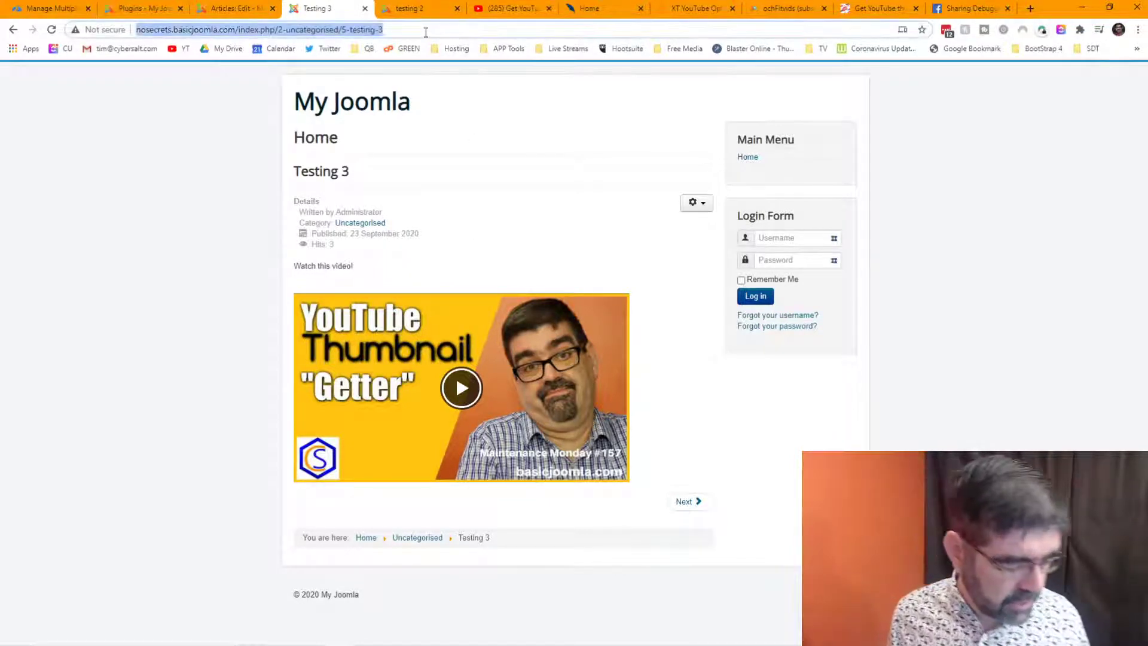
# Step: Switch to the Facebook Sharing Debugger and debug the copied Testing 3 article URL instead of the testing-2 one
pyautogui.click(969, 8)
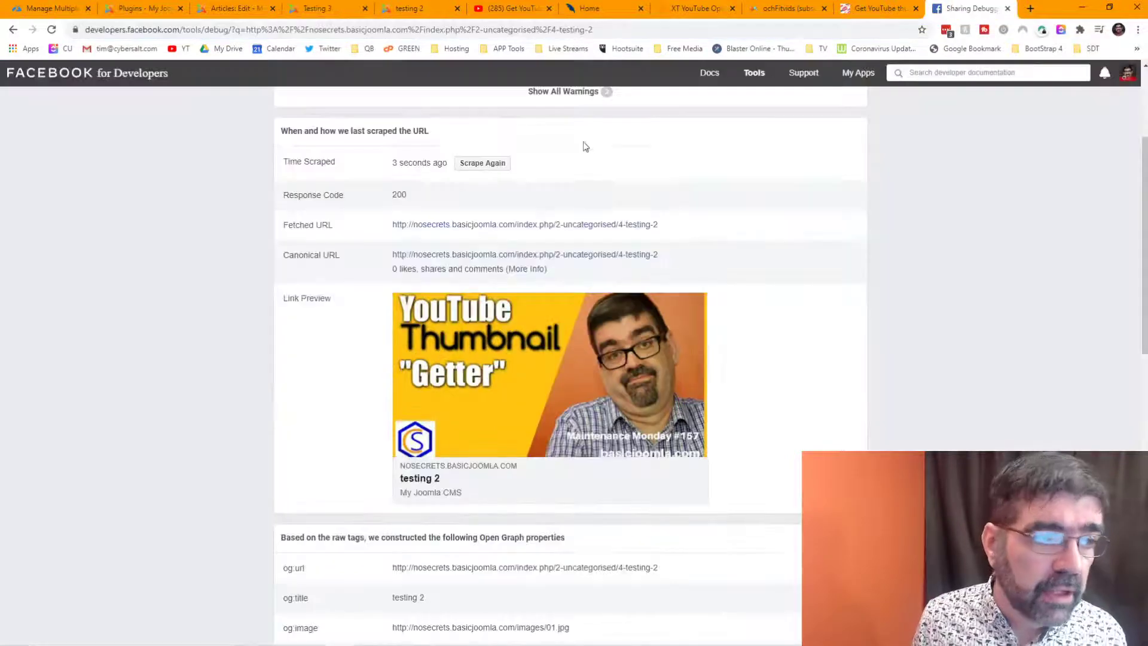
pyautogui.scroll(2, 573, 181)
pyautogui.scroll(1, 573, 180)
pyautogui.moveTo(531, 163); pyautogui.dragTo(246, 172)
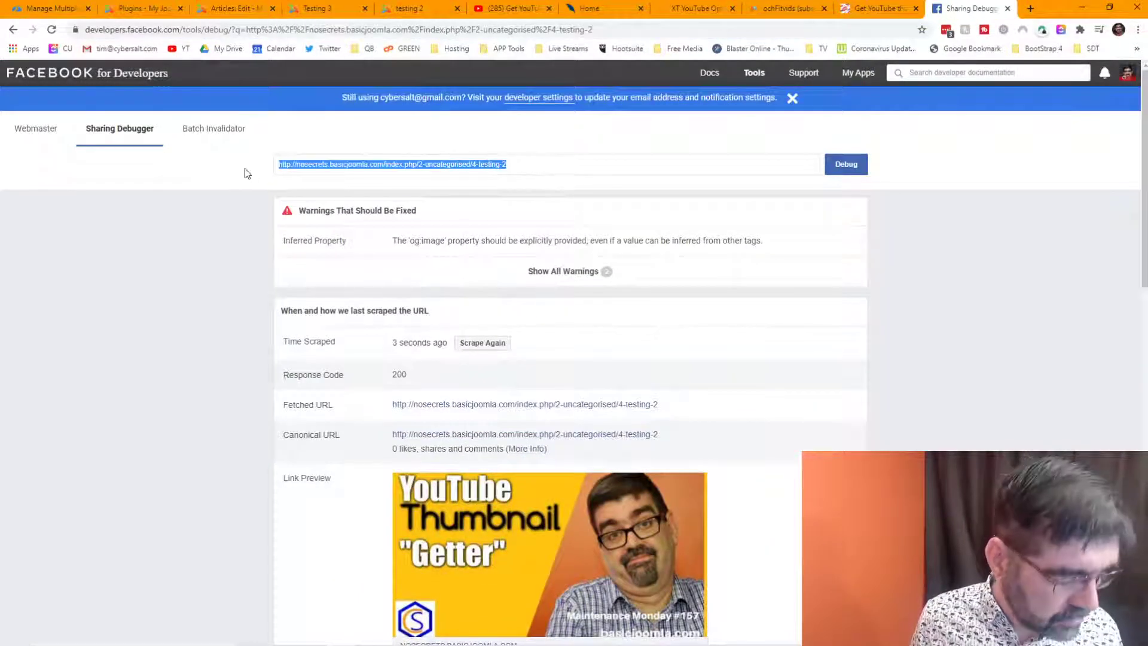
pyautogui.hotkey('ctrl', 'v')
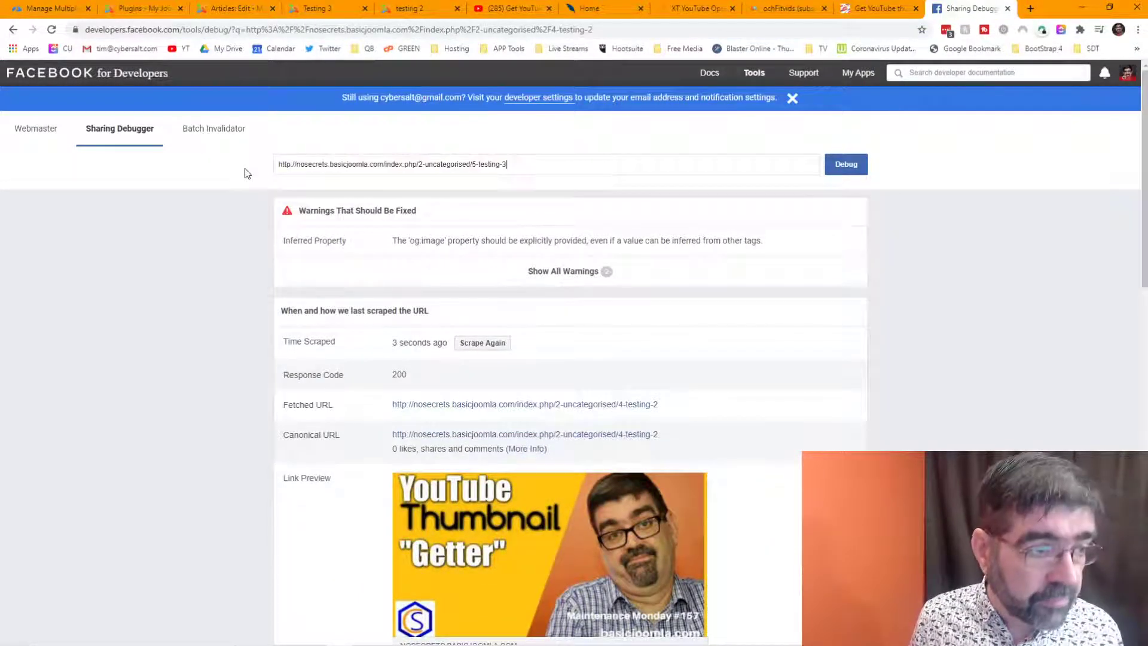
pyautogui.click(842, 173)
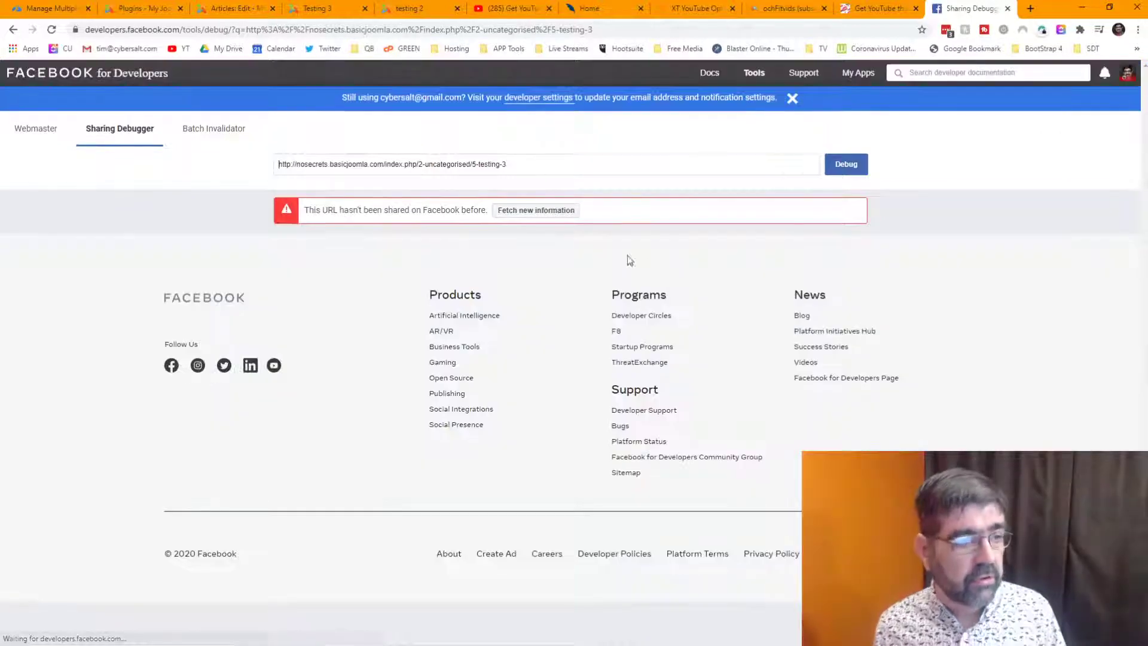
# Step: Fetch new information for the Testing 3 URL and examine its link preview and Open Graph properties
pyautogui.click(532, 212)
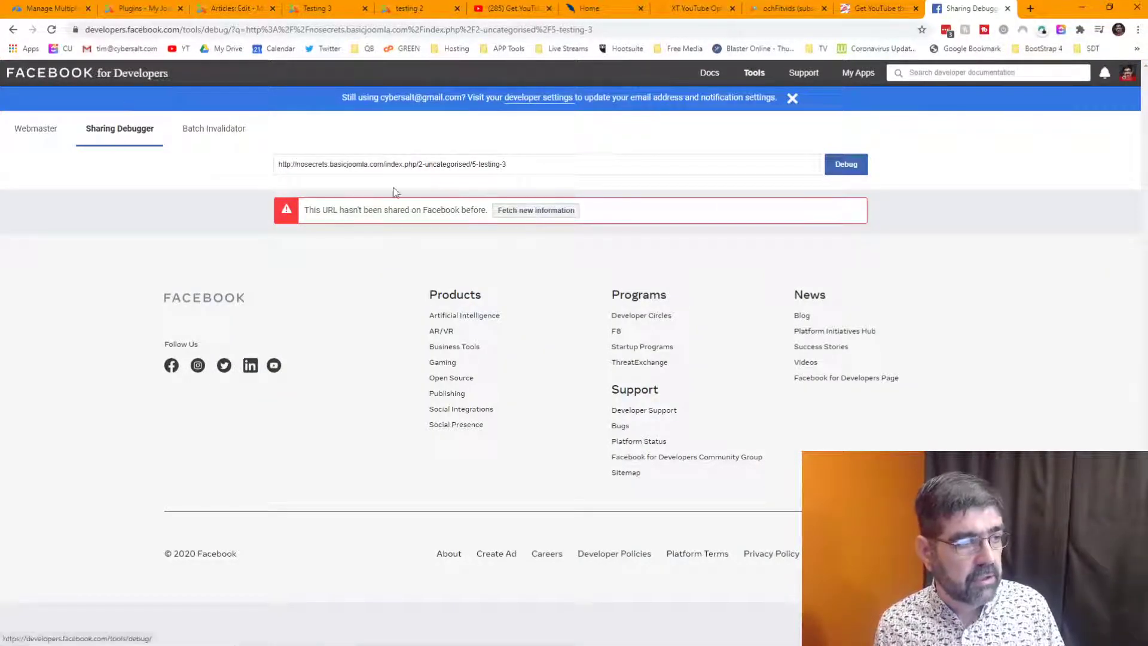
pyautogui.click(541, 212)
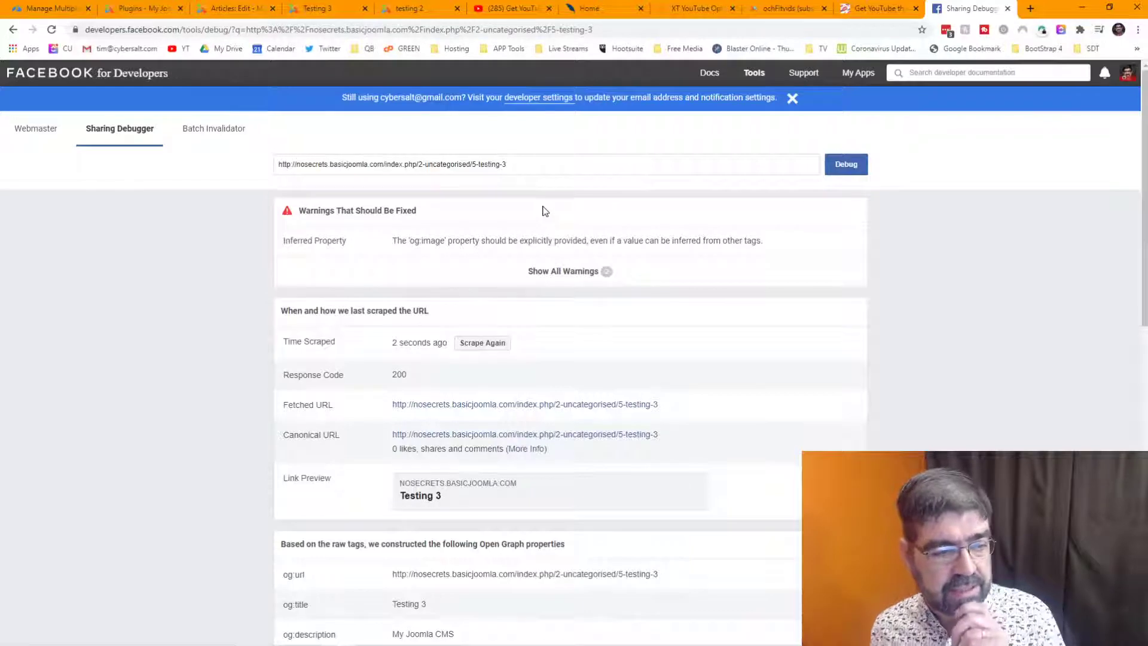
pyautogui.scroll(-3, 616, 288)
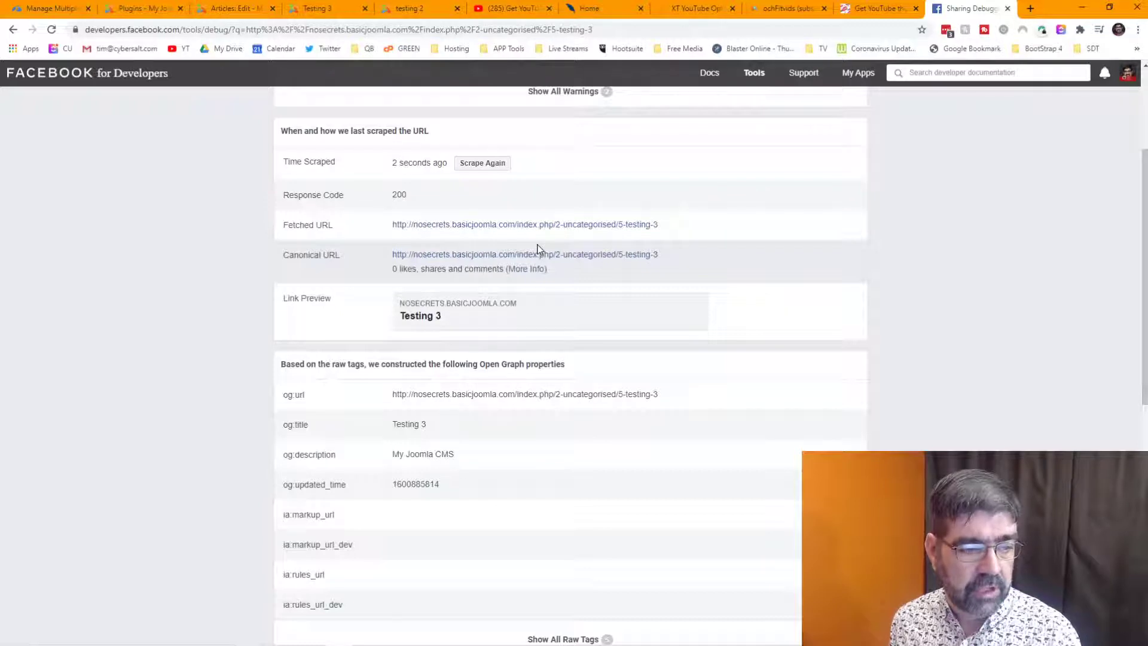
pyautogui.scroll(2, 537, 249)
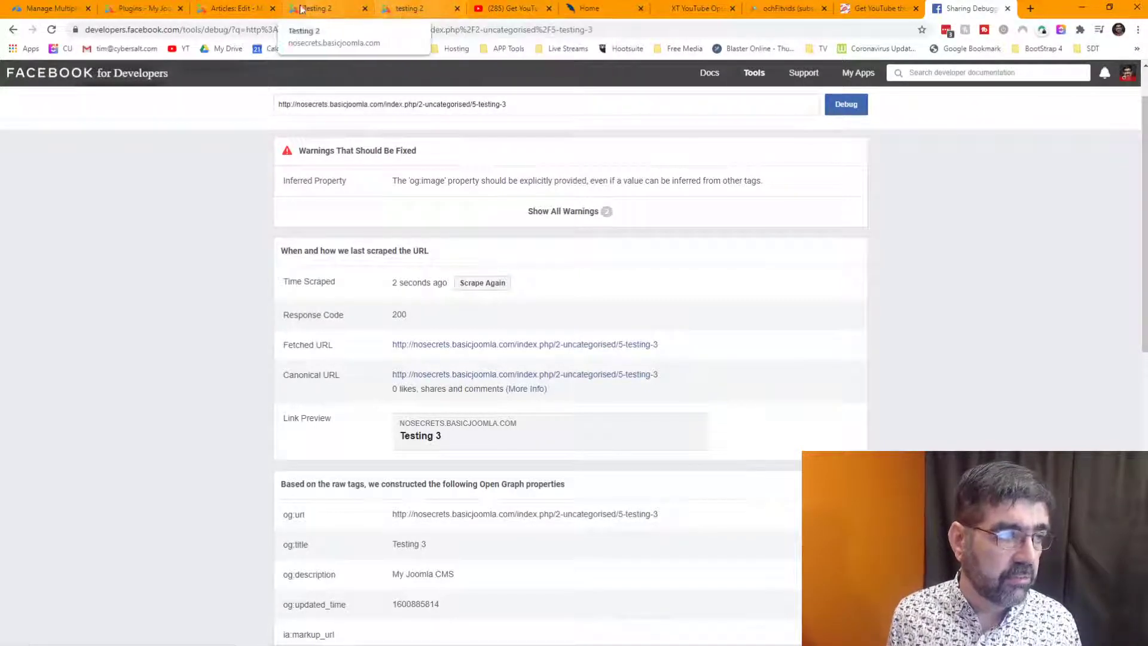
# Step: Return to the Testing 3 page and resize the browser window to phone width and back wider to check the video's responsiveness
pyautogui.click(339, 6)
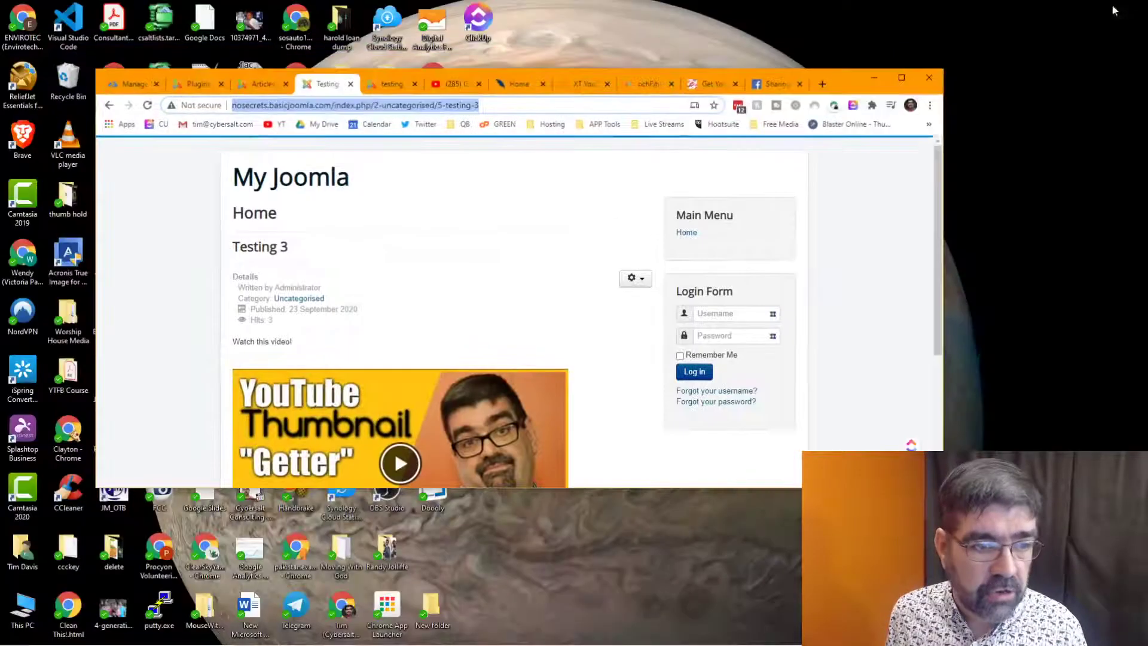
pyautogui.click(1110, 7)
pyautogui.moveTo(943, 316); pyautogui.dragTo(334, 306)
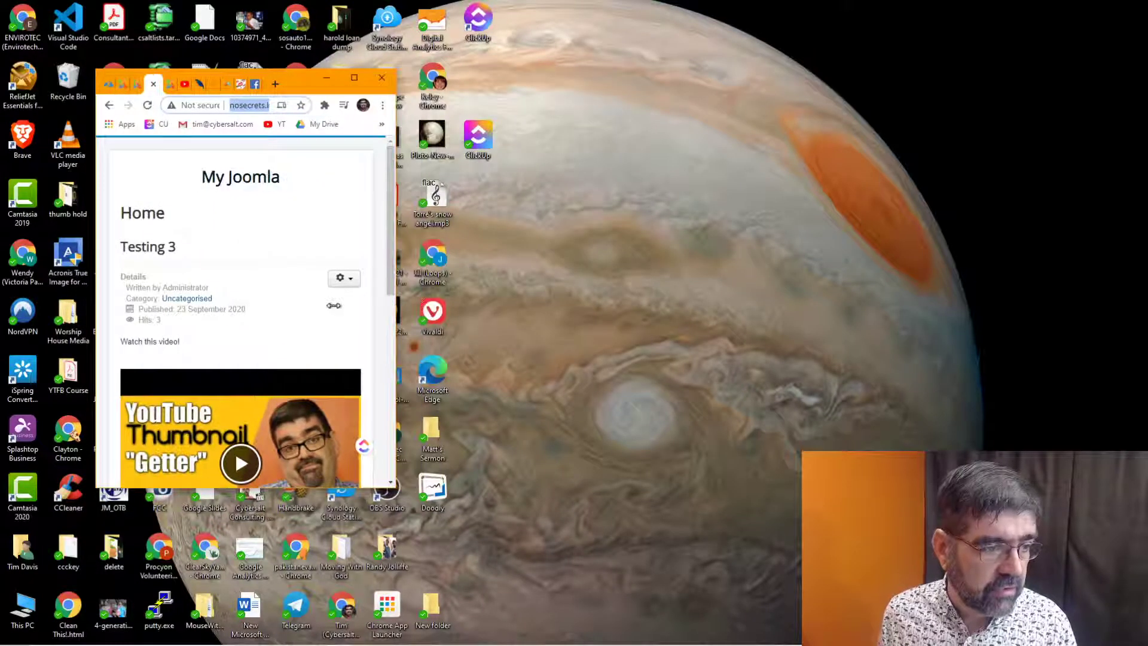
pyautogui.scroll(-2, 340, 287)
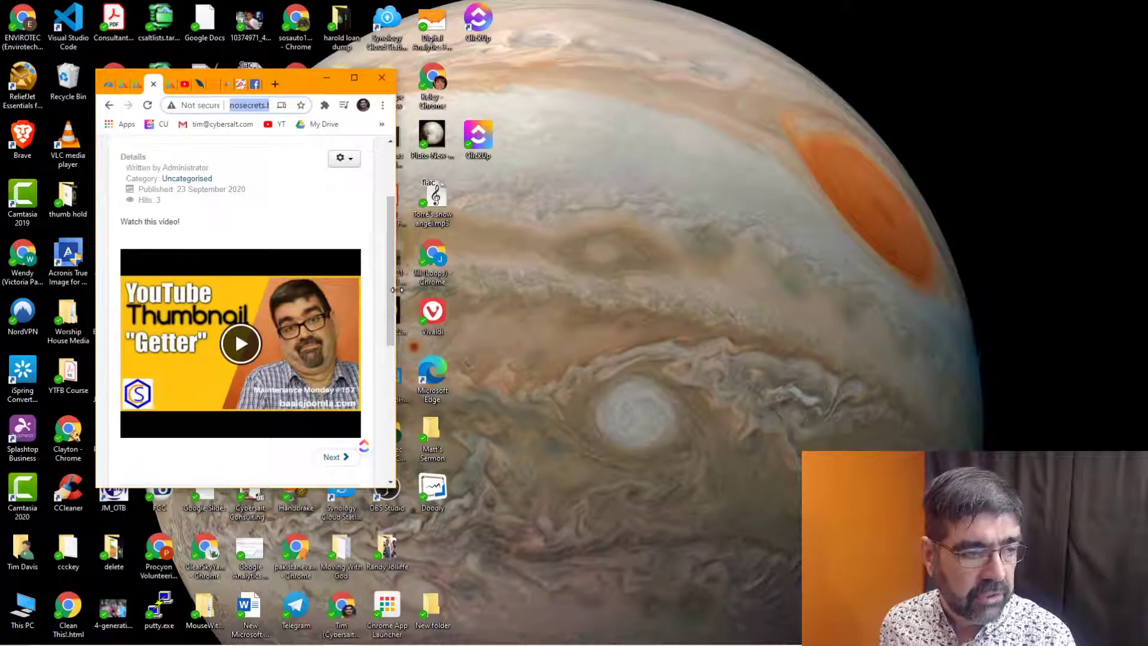
pyautogui.moveTo(394, 289); pyautogui.dragTo(702, 296)
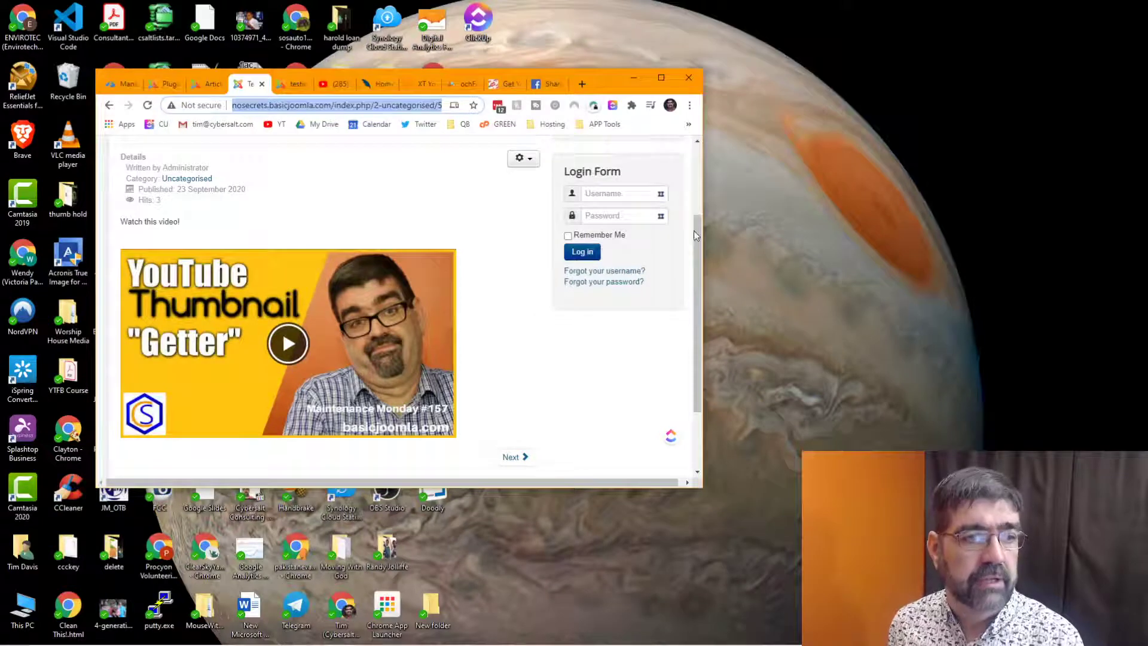
# Step: Maximize the browser window and review the Plugin and Advanced settings of the System - XT YouTube Optimizer plugin in the Joomla administrator
pyautogui.click(661, 78)
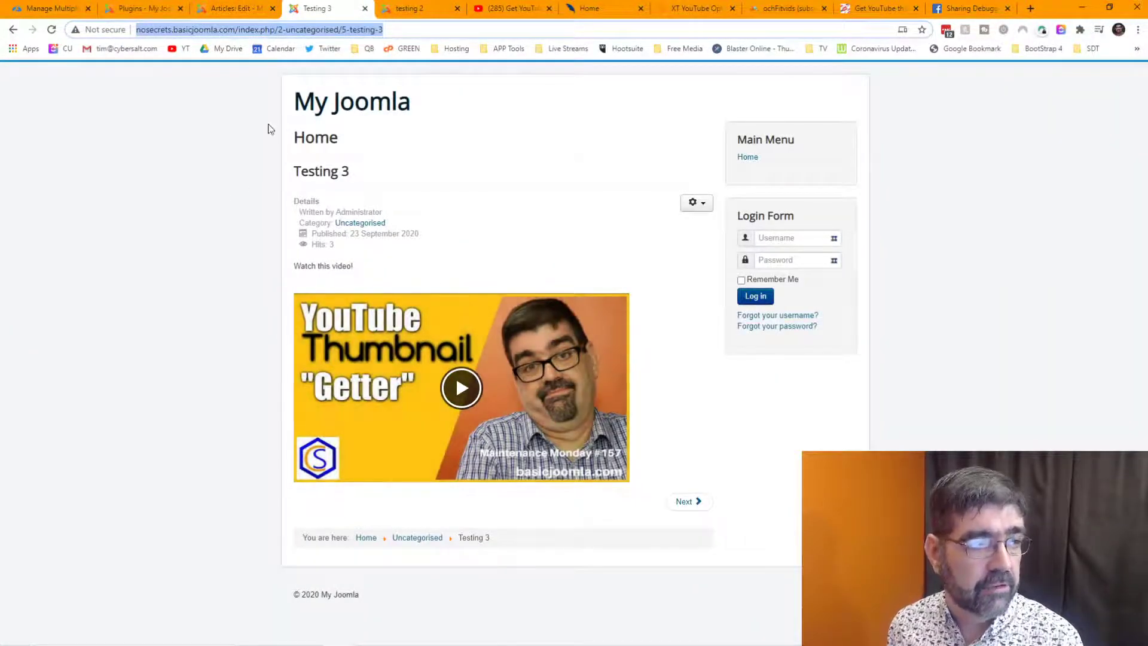
pyautogui.click(157, 11)
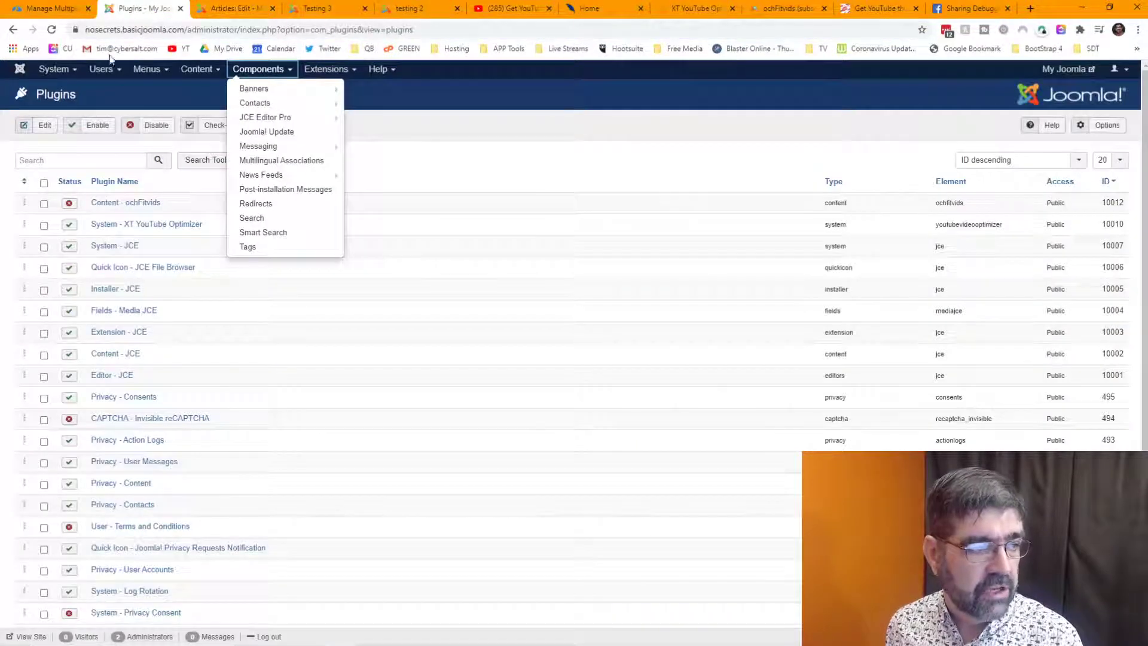
pyautogui.click(189, 226)
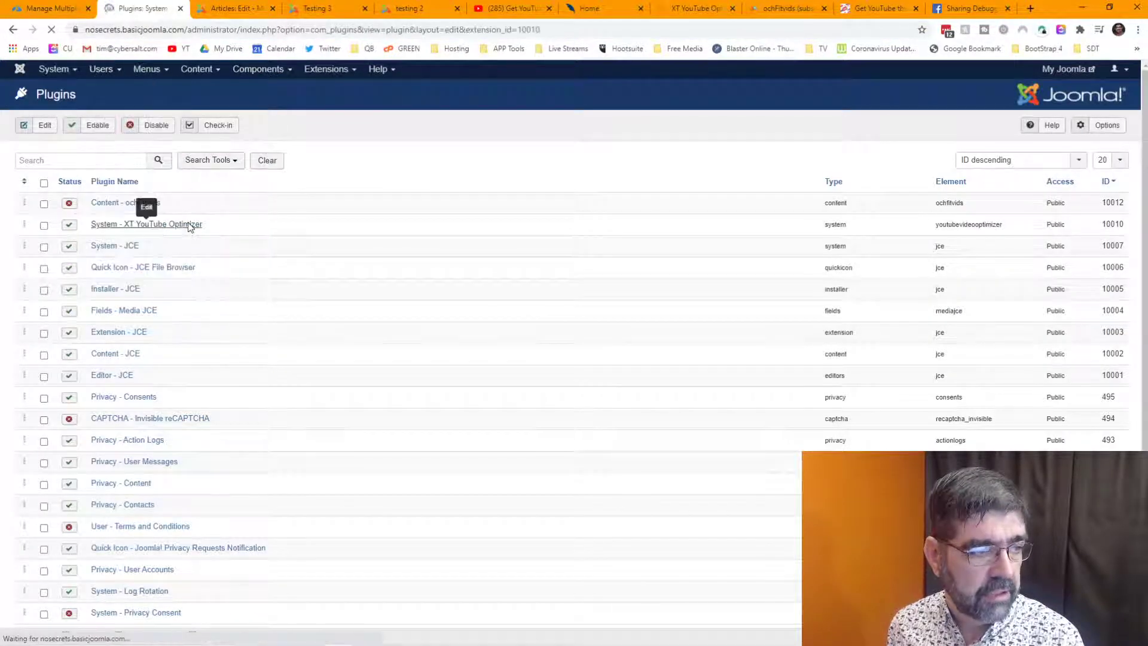
pyautogui.click(134, 165)
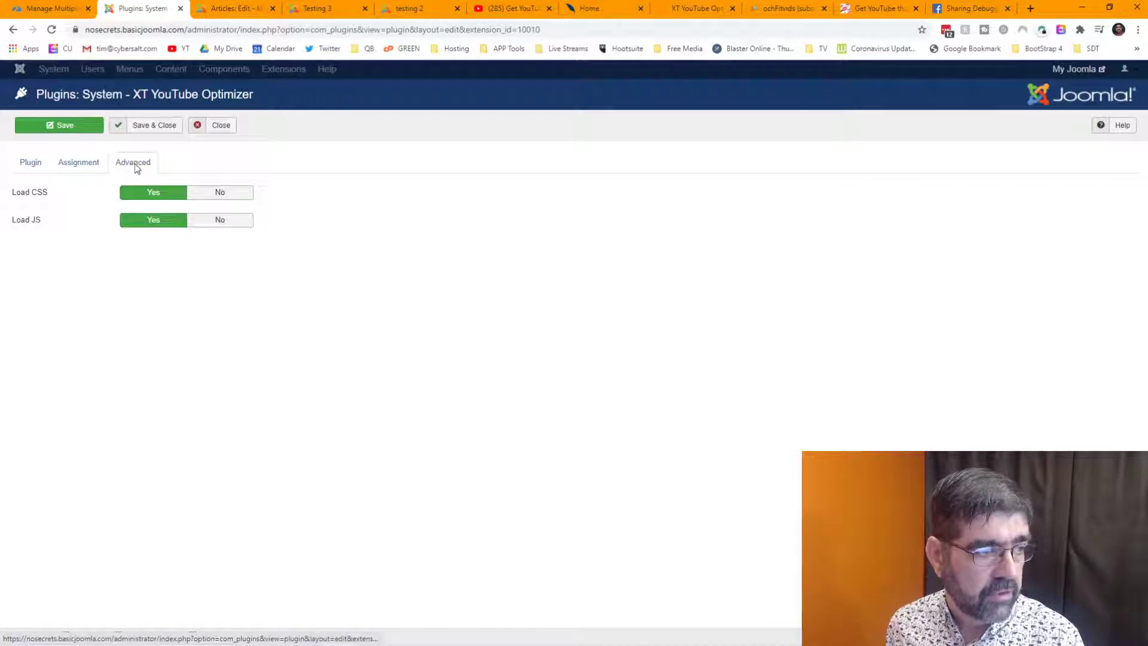
pyautogui.click(28, 165)
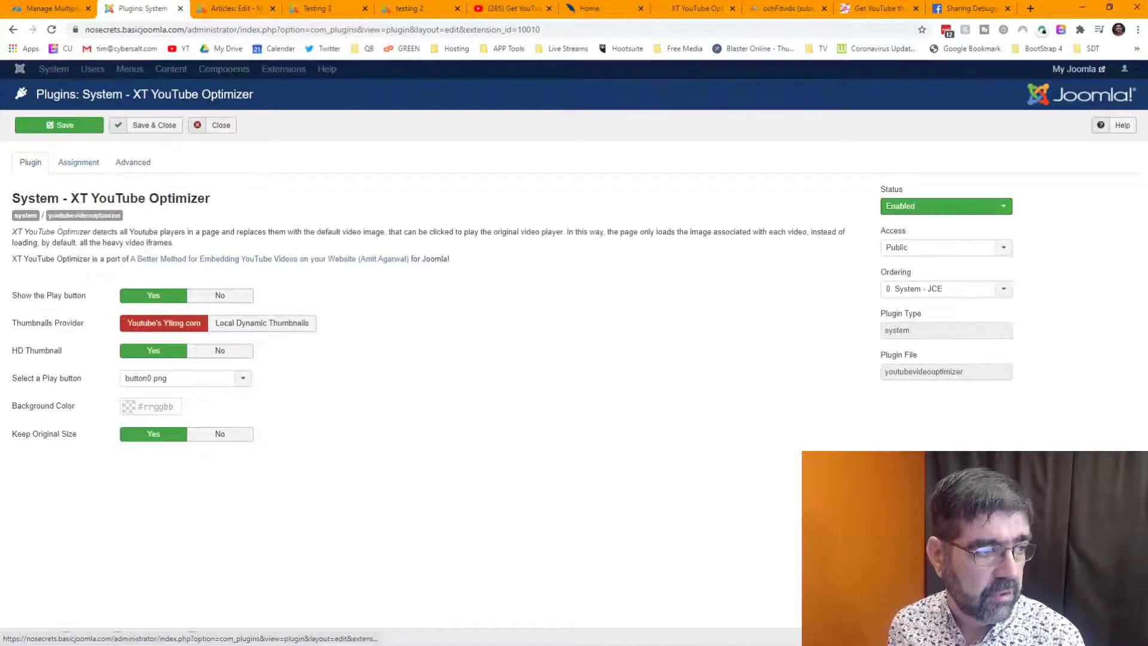
pyautogui.click(133, 162)
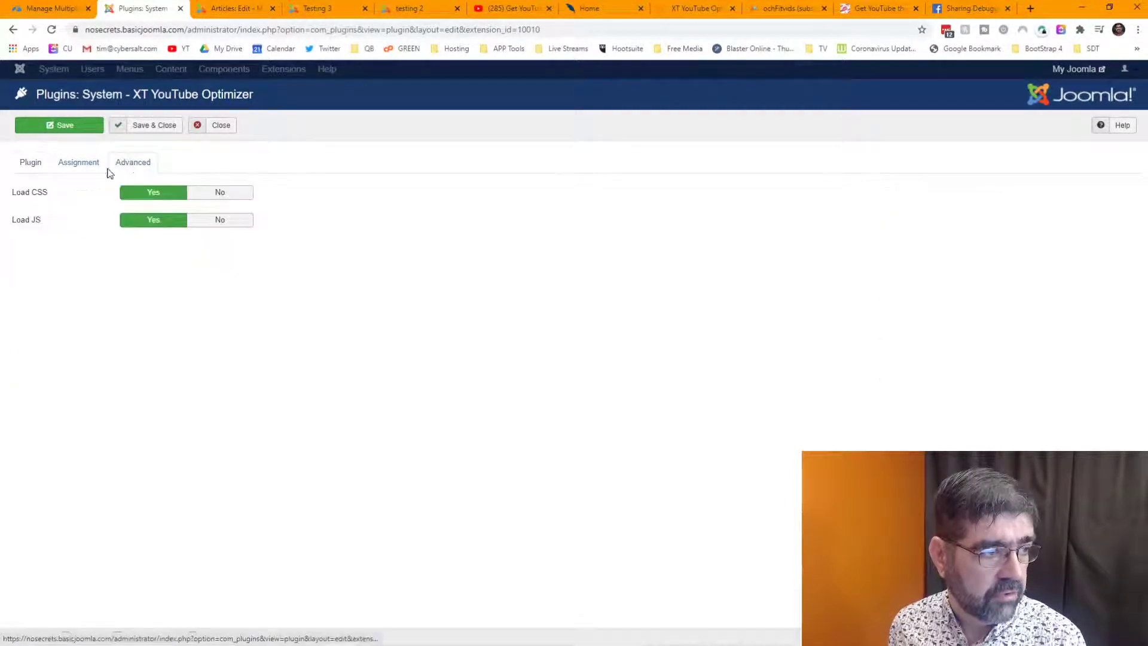
pyautogui.moveTo(28, 223)
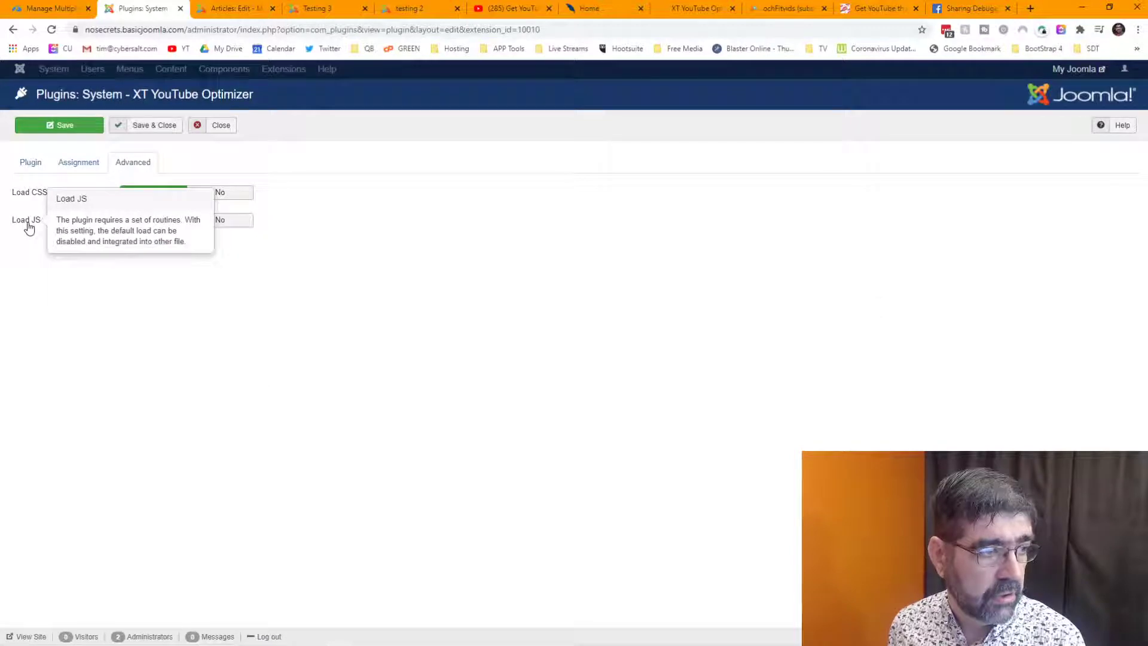
pyautogui.click(27, 162)
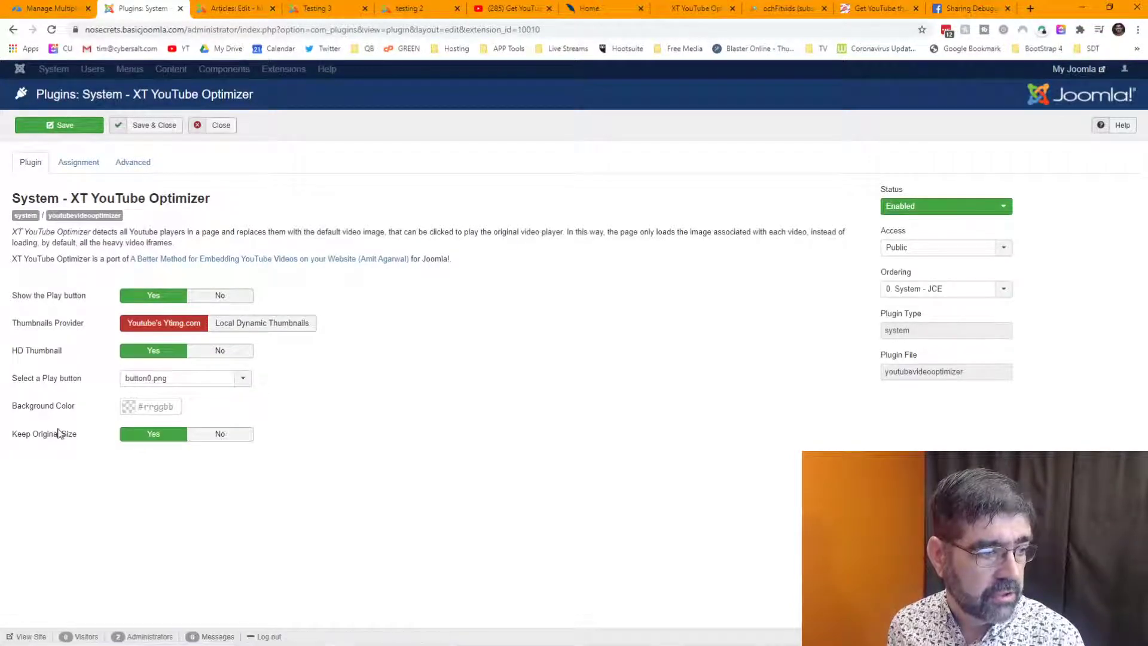
# Step: Set the plugin's Keep Original Size option to No and save it
pyautogui.moveTo(56, 442)
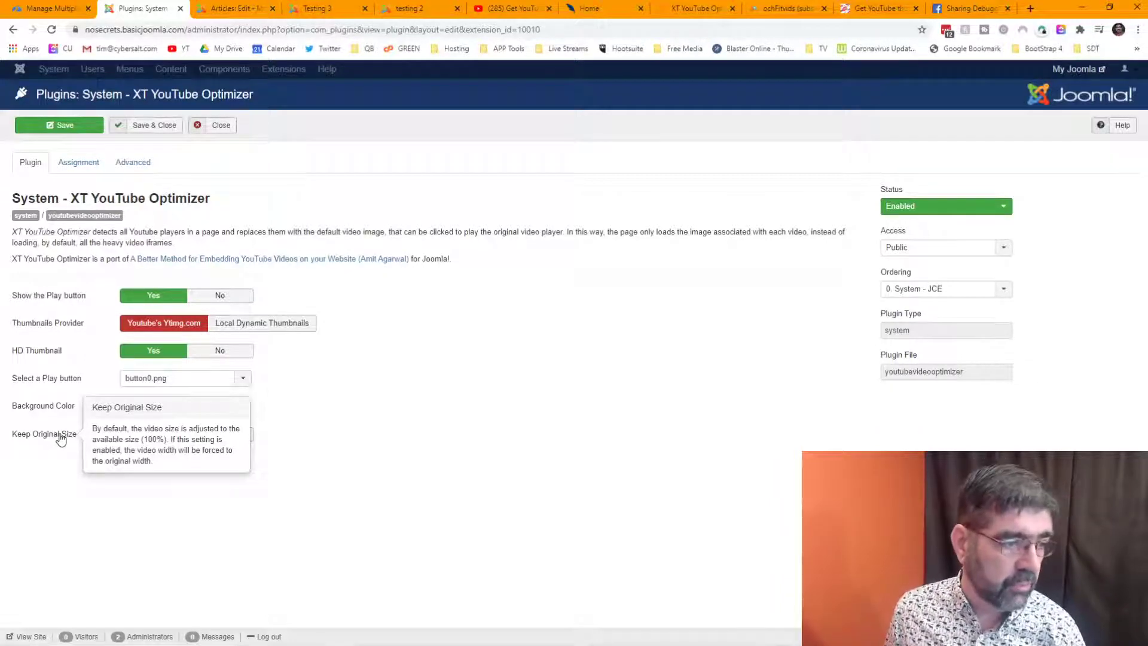
pyautogui.click(239, 434)
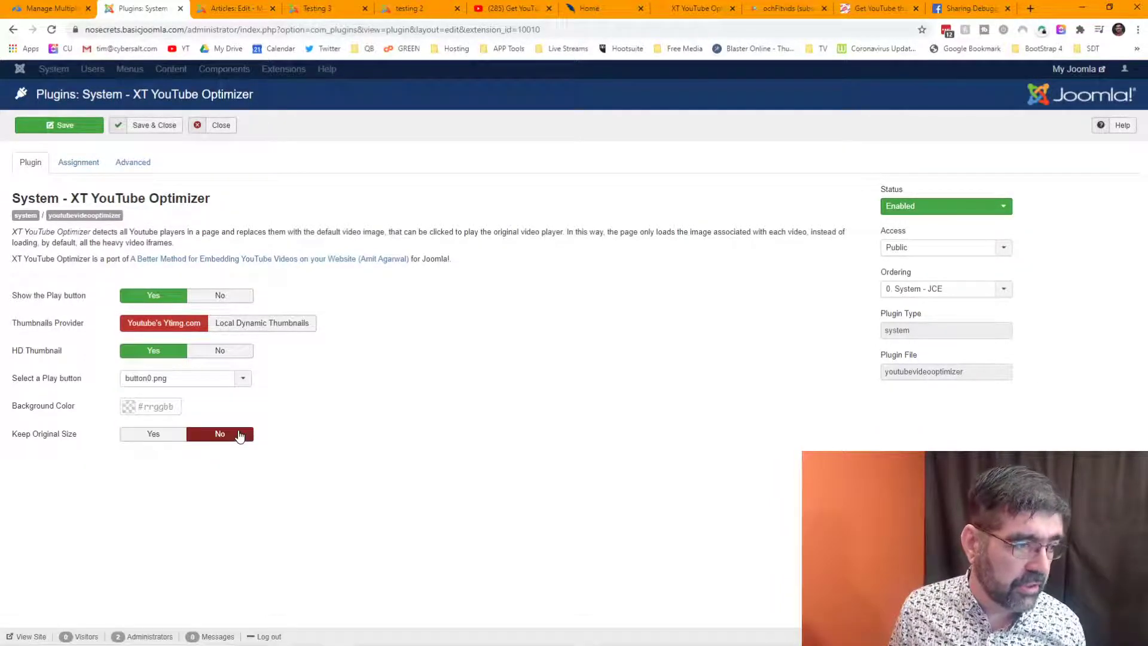
pyautogui.click(78, 128)
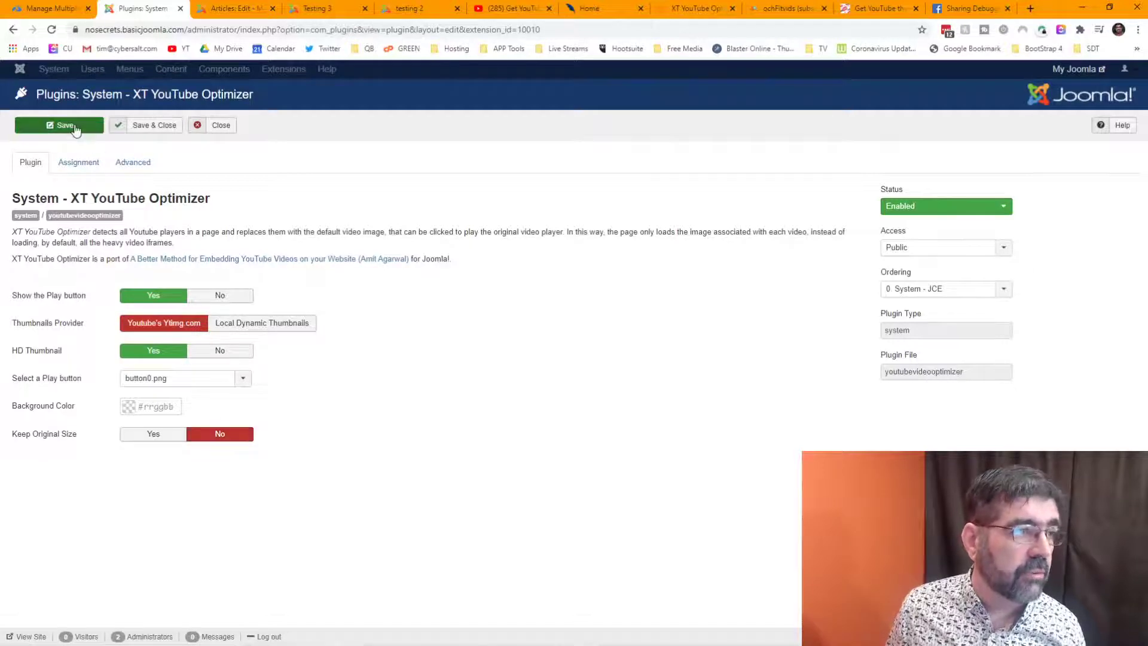
# Step: Reload the front-end Testing 3 page and check the video's size in a resized browser window and at full size
pyautogui.click(314, 8)
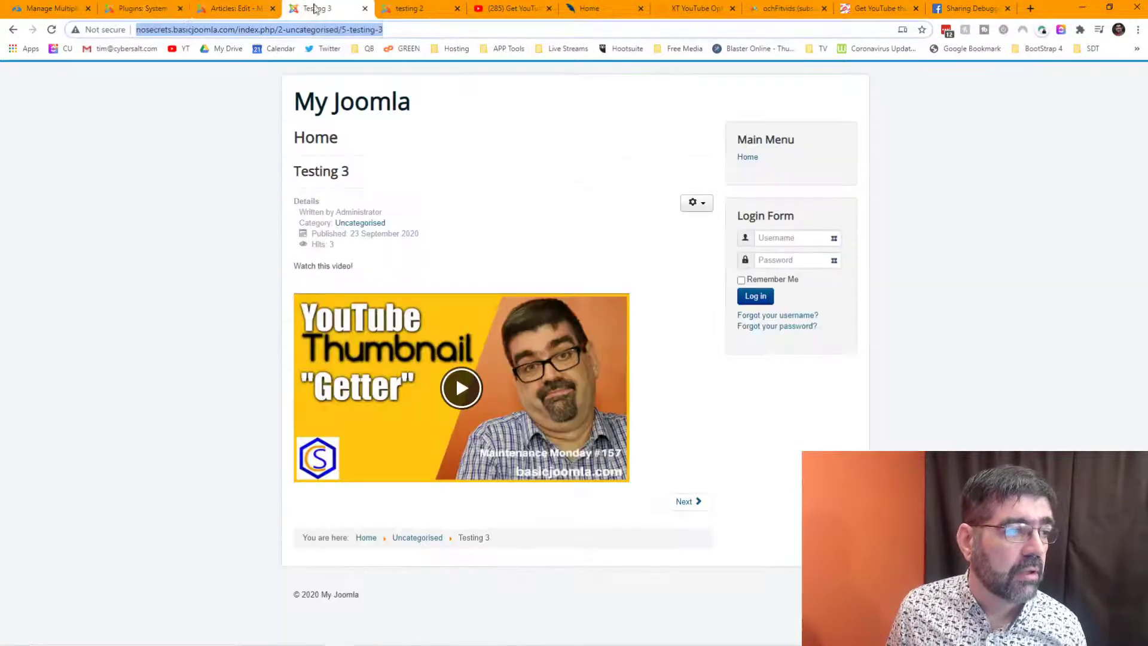
pyautogui.click(52, 30)
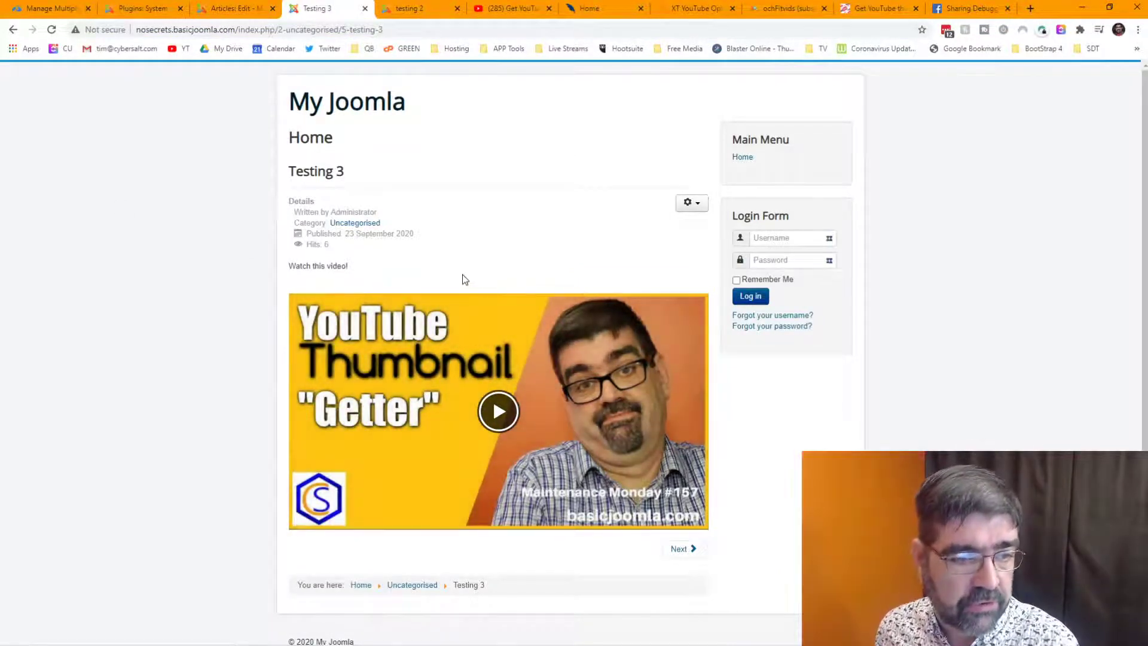
pyautogui.click(1109, 8)
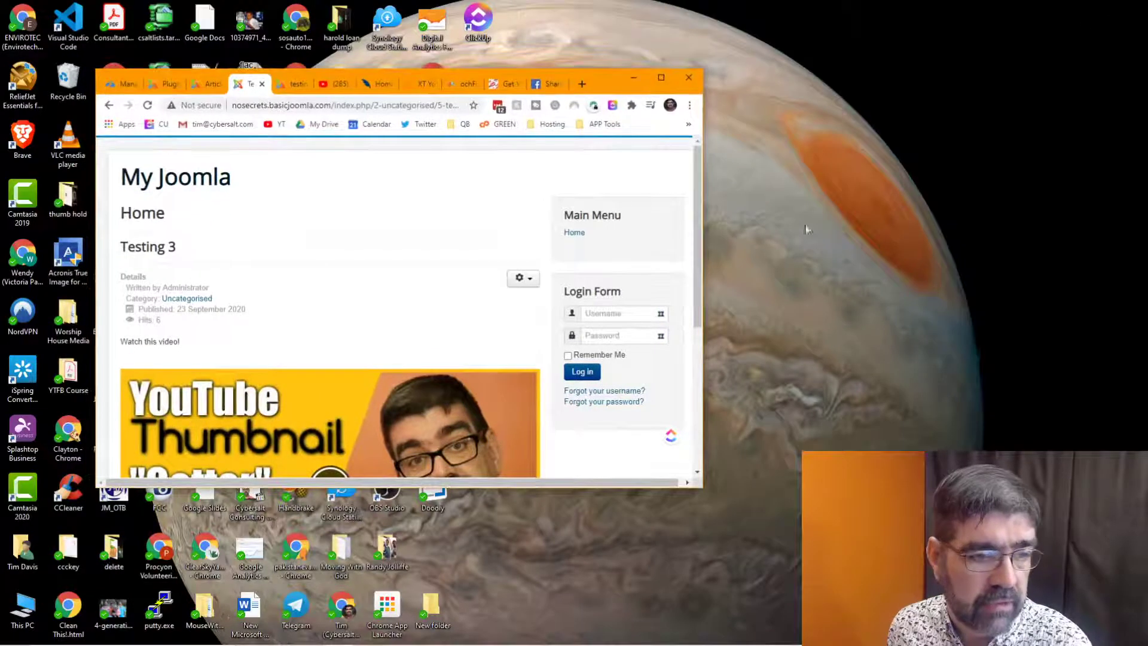
pyautogui.moveTo(702, 260); pyautogui.dragTo(902, 277)
pyautogui.scroll(-2, 511, 224)
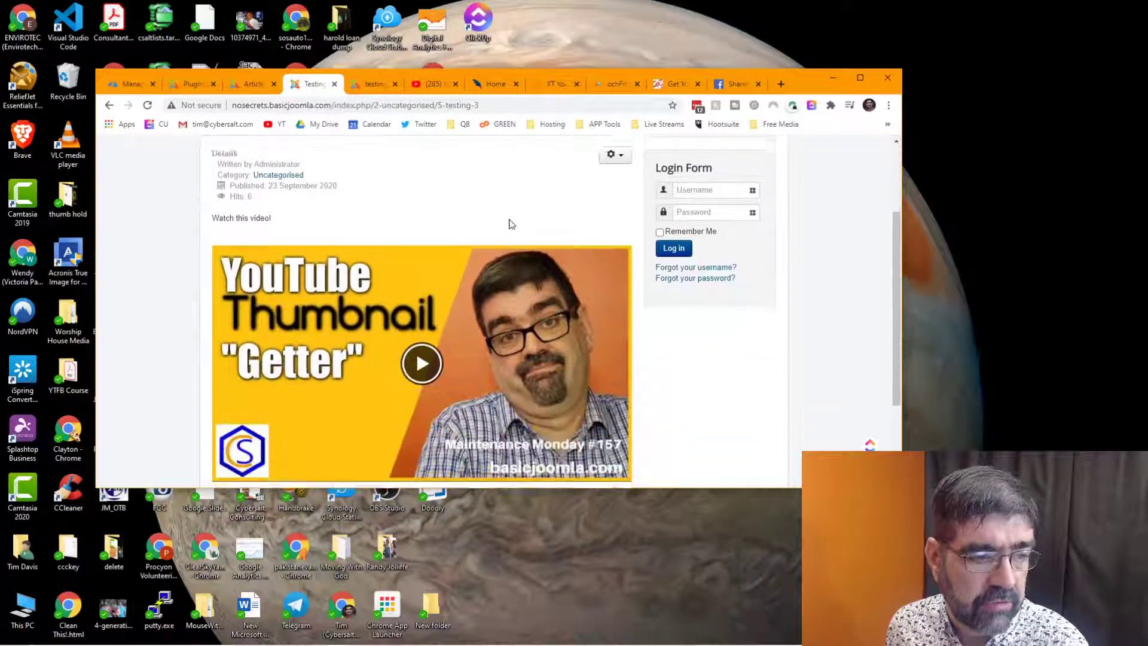
pyautogui.scroll(-2, 512, 224)
pyautogui.click(861, 78)
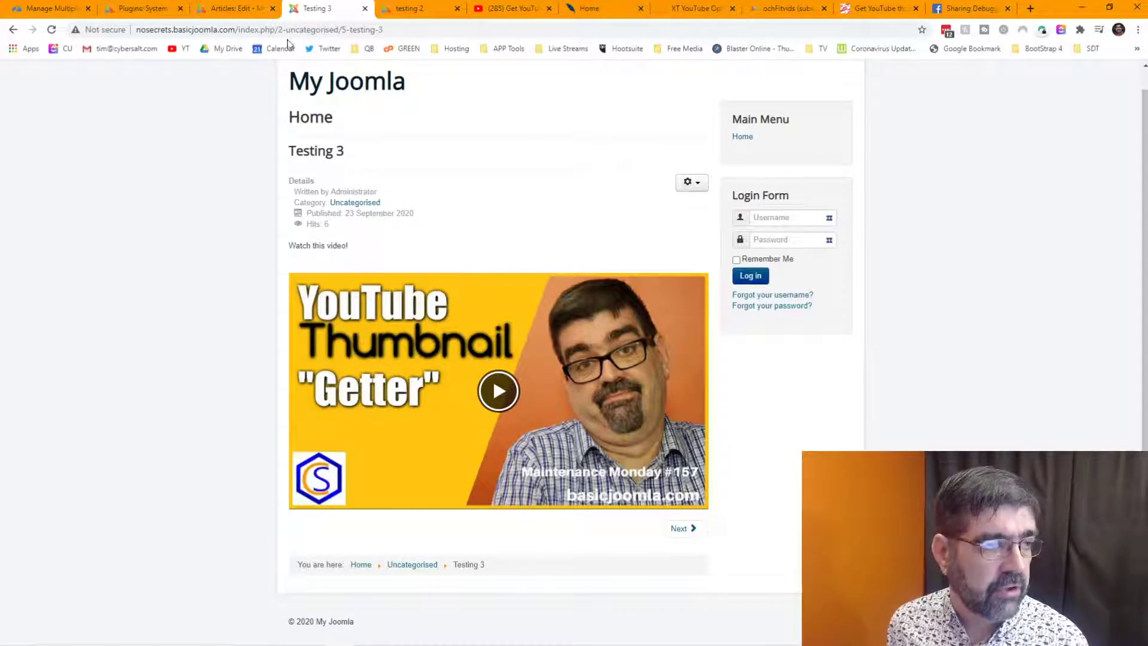
# Step: Close the XT YouTube Optimizer settings, disable that plugin and enable Content - ochFitvids in the plugin list
pyautogui.click(135, 10)
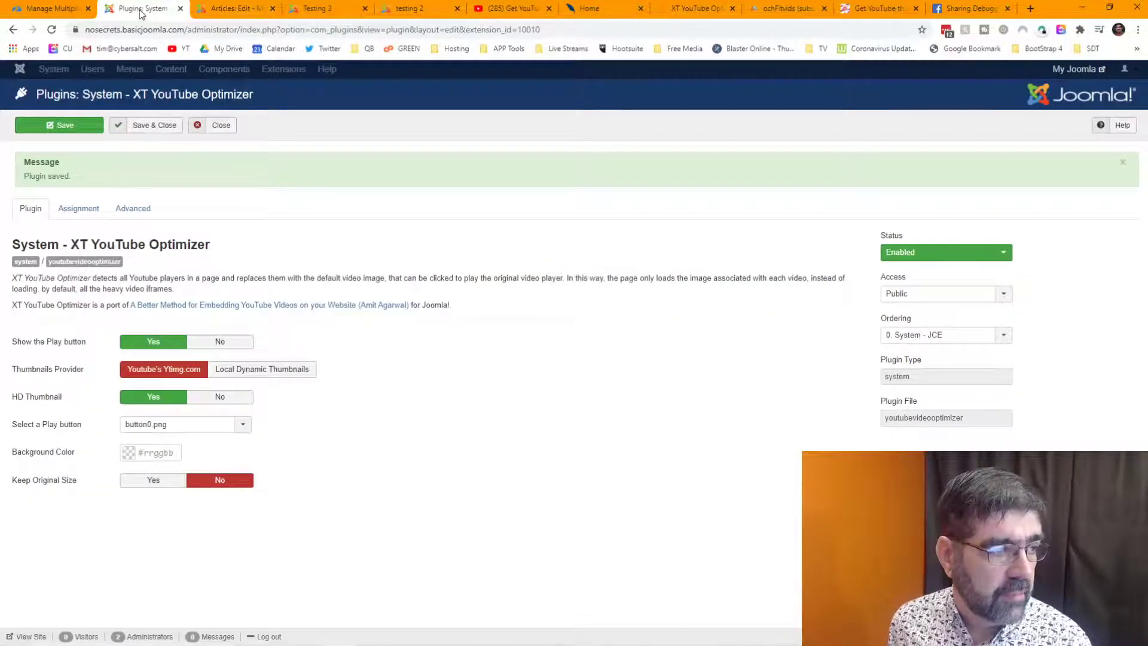
pyautogui.click(216, 125)
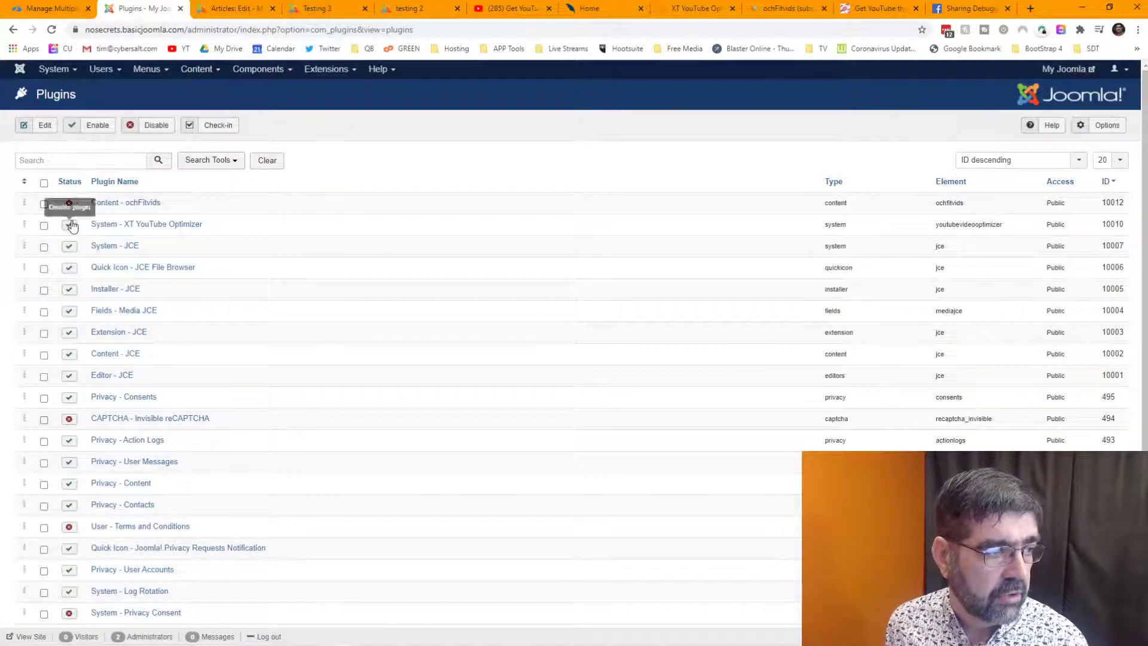
pyautogui.click(71, 225)
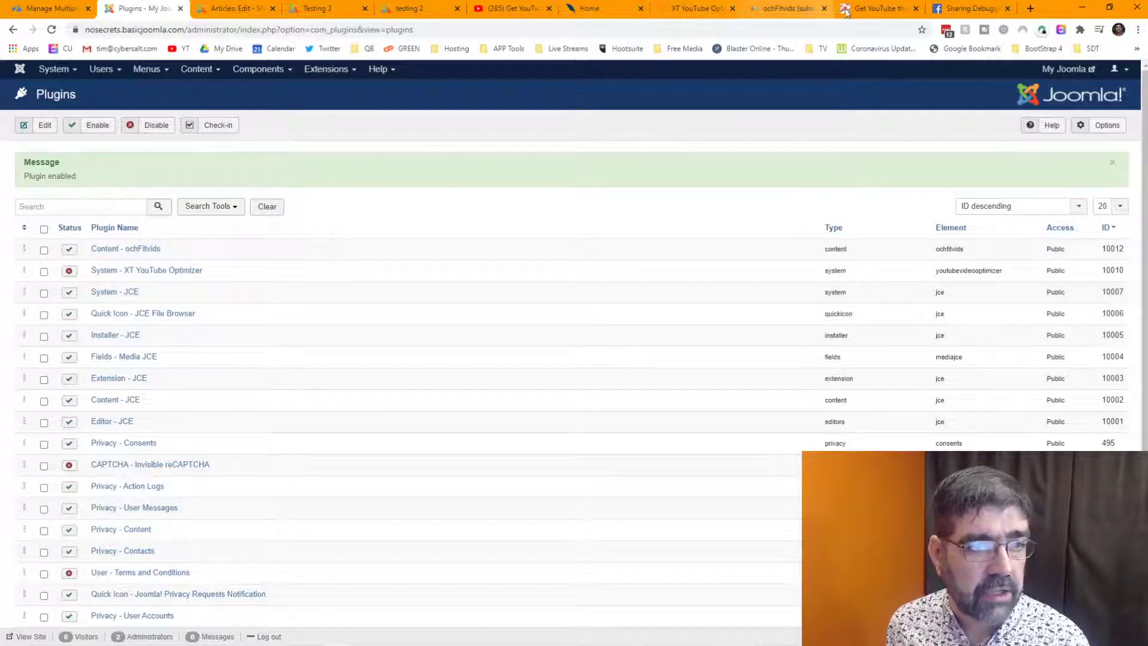
# Step: Go to the ochFitvids extension page on onlinecommunityhub.nl and select its web address
pyautogui.click(783, 8)
pyautogui.click(570, 29)
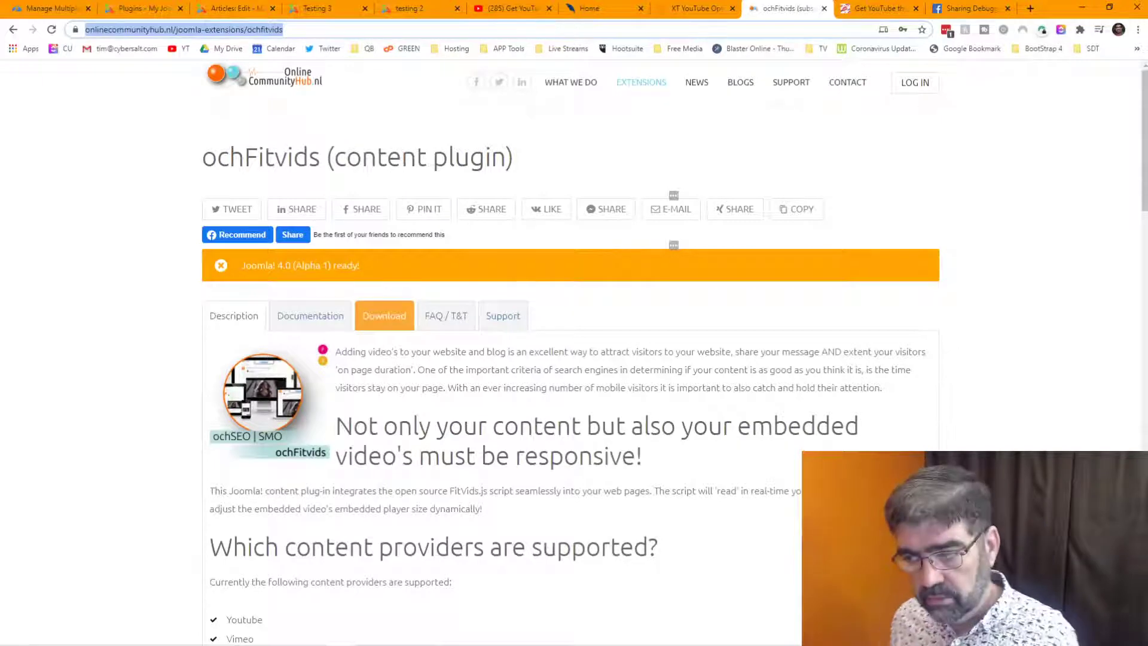
pyautogui.hotkey('alt', 'Tab')
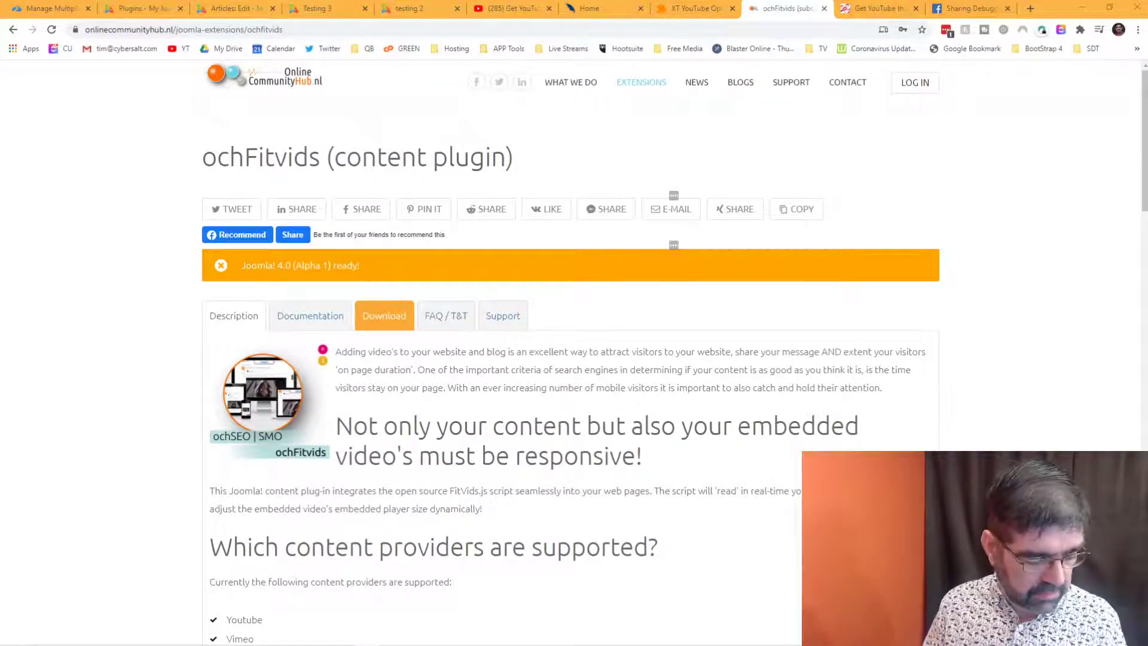
pyautogui.press('super')
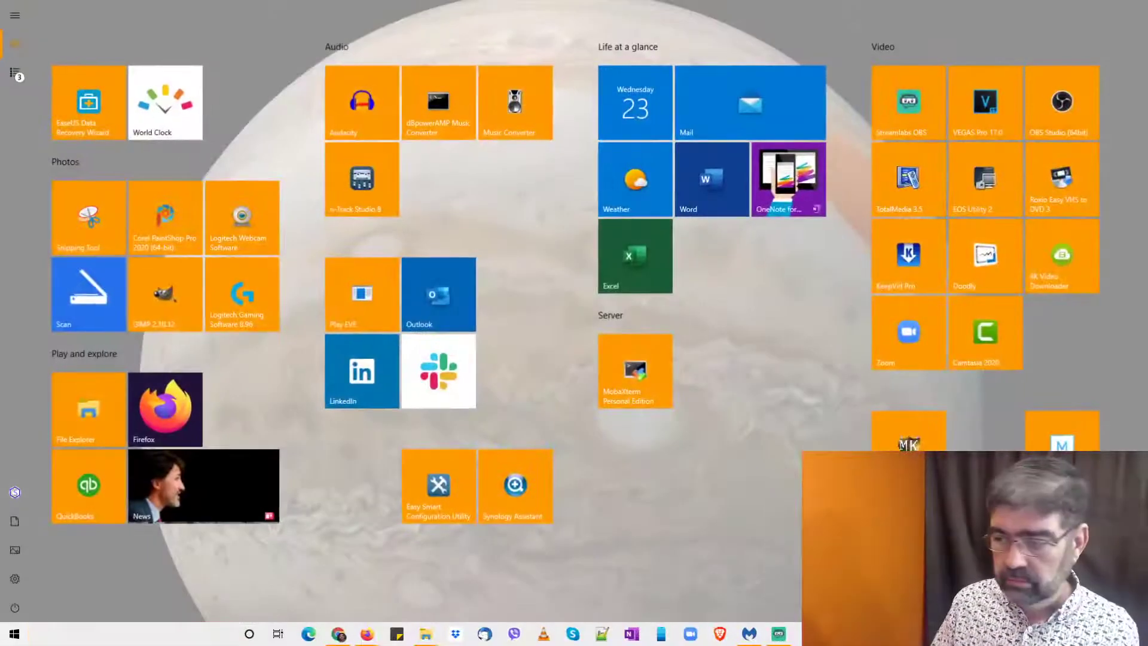
pyautogui.press('super')
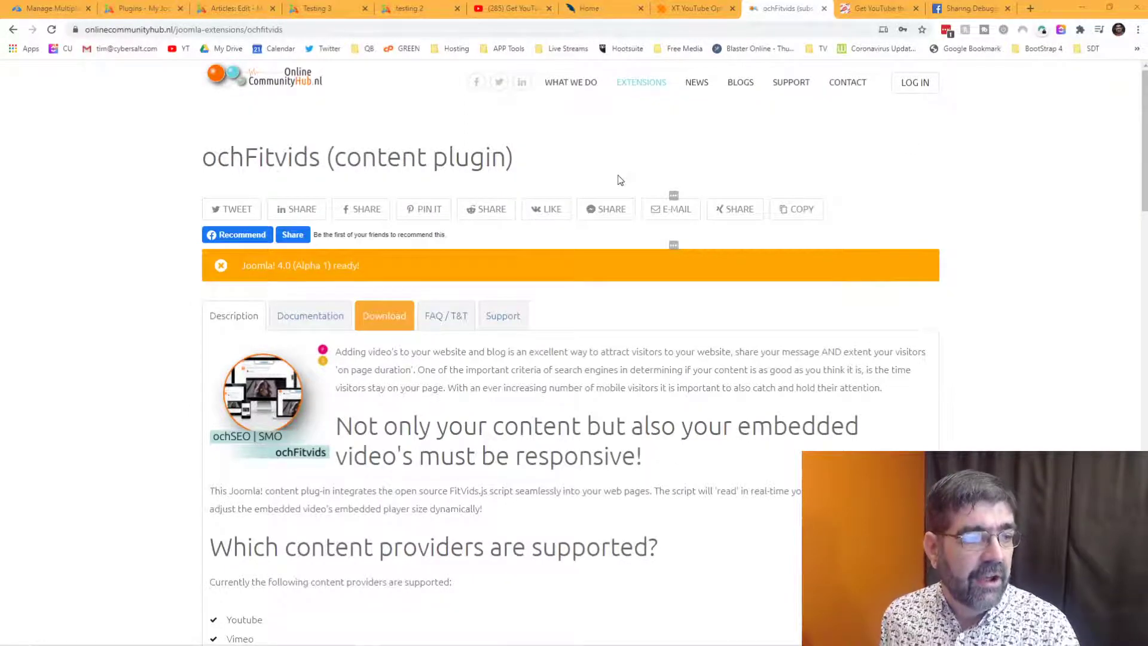
# Step: Review the description, instructions and advanced settings of the Content - ochFitvids plugin in Joomla, and save and close it
pyautogui.click(156, 12)
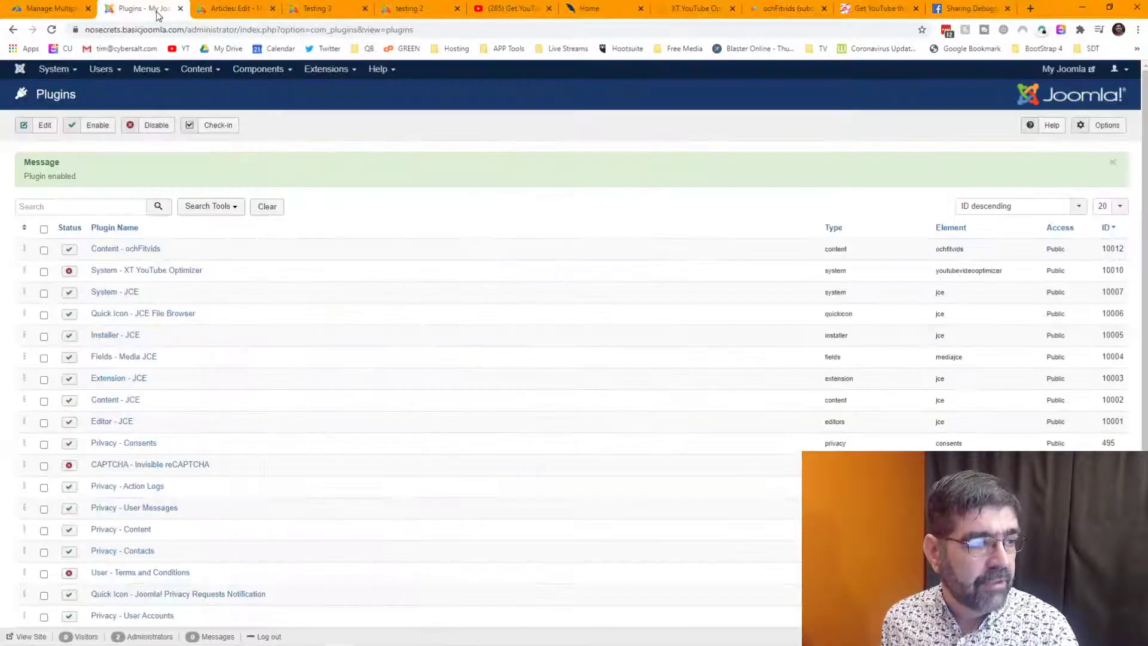
pyautogui.click(121, 250)
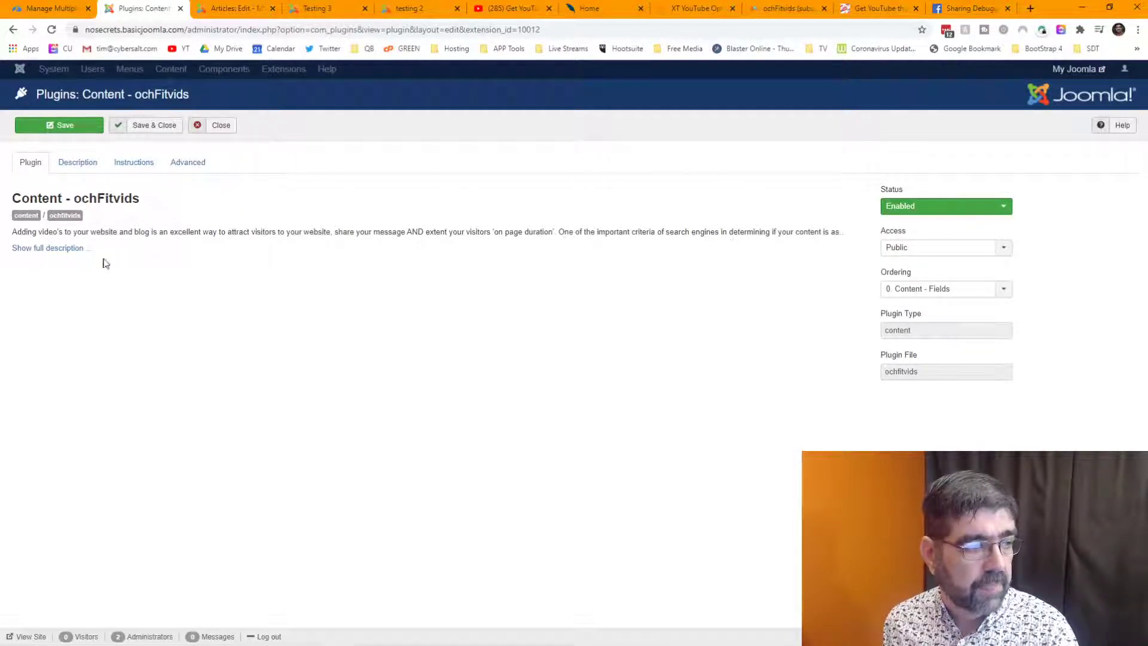
pyautogui.click(62, 250)
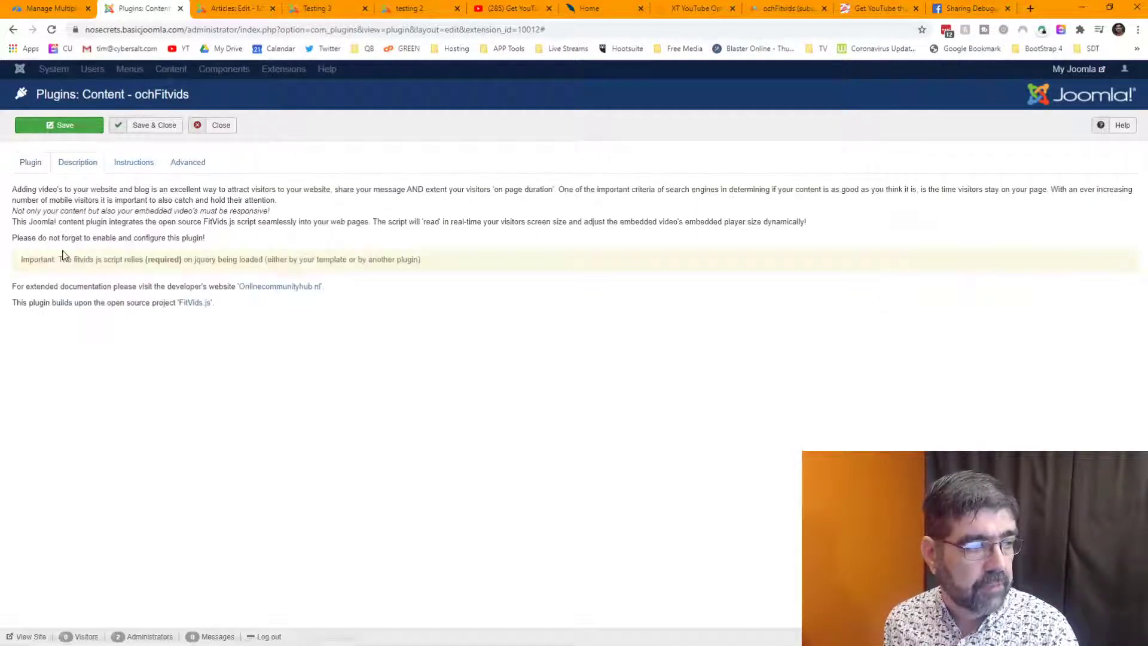
pyautogui.click(132, 174)
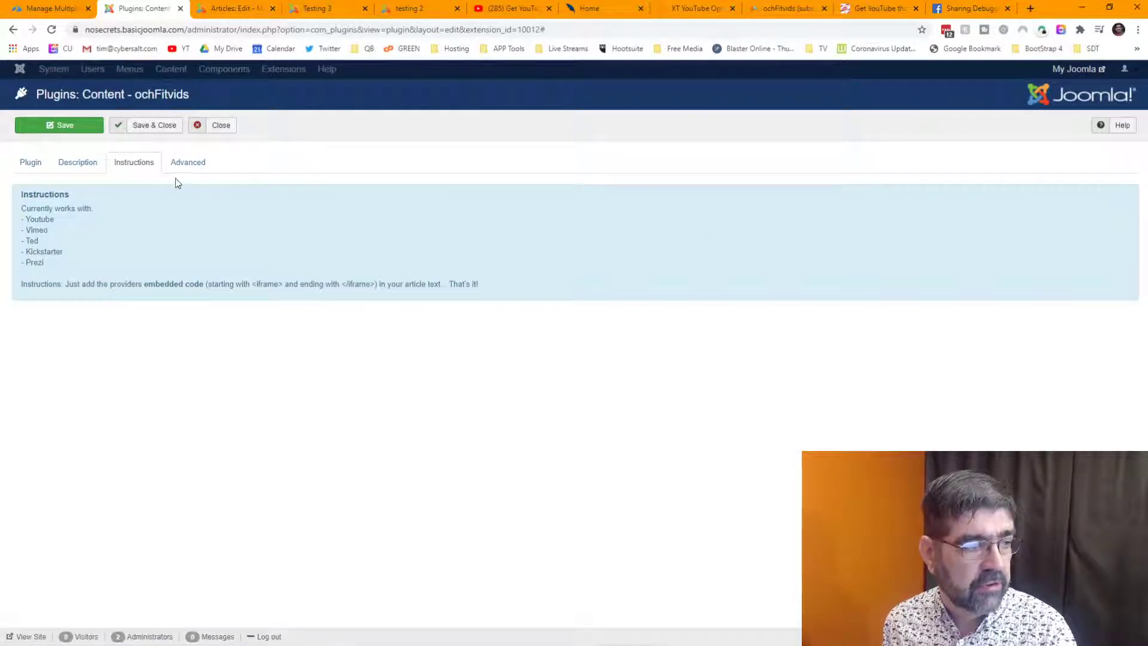
pyautogui.click(190, 166)
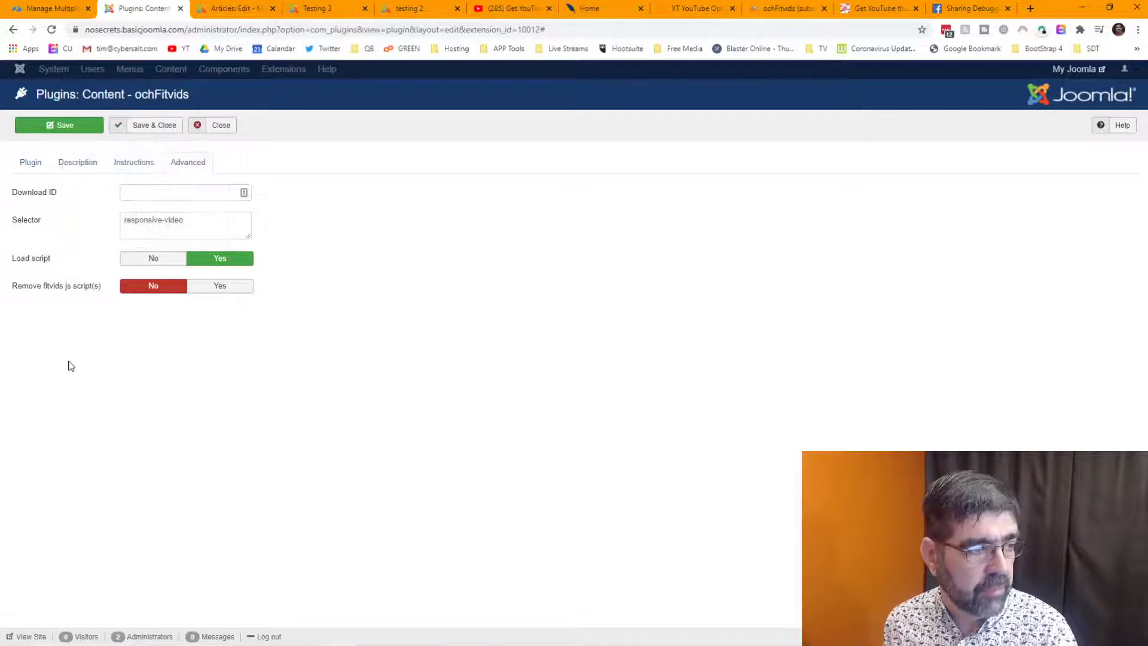
pyautogui.moveTo(22, 226)
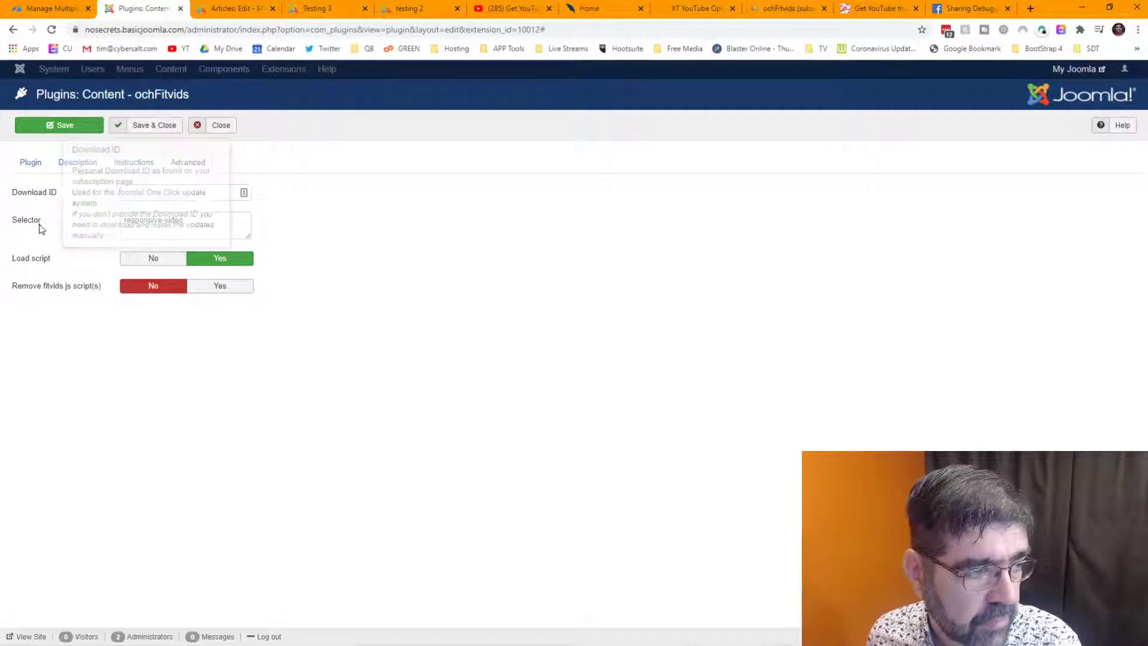
pyautogui.moveTo(41, 291)
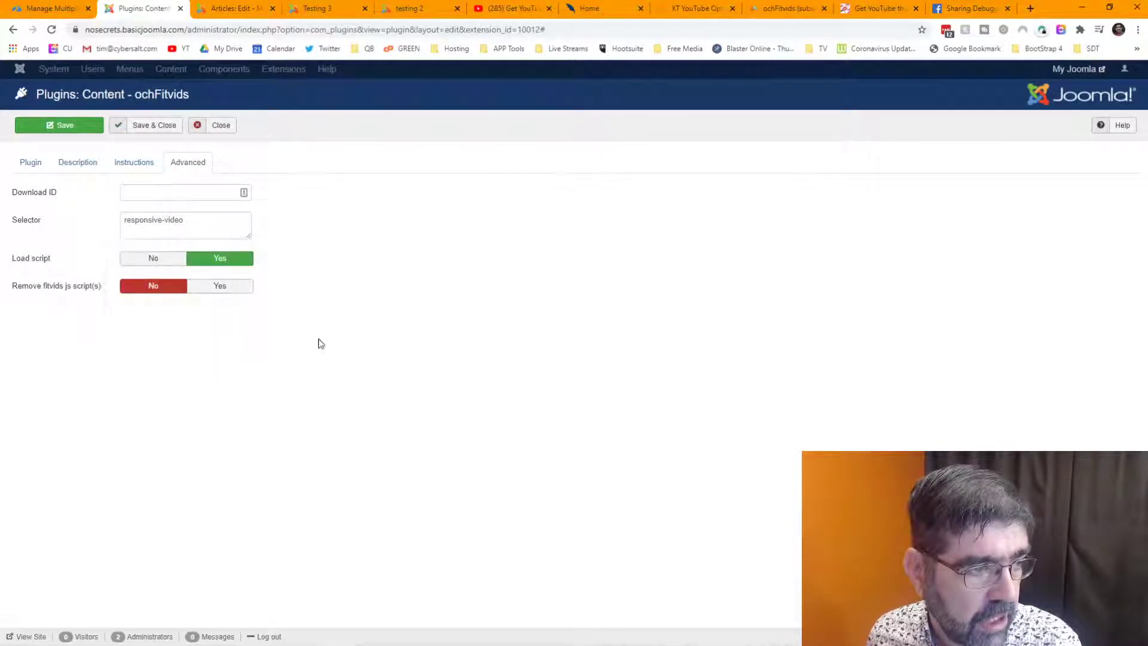
pyautogui.click(167, 135)
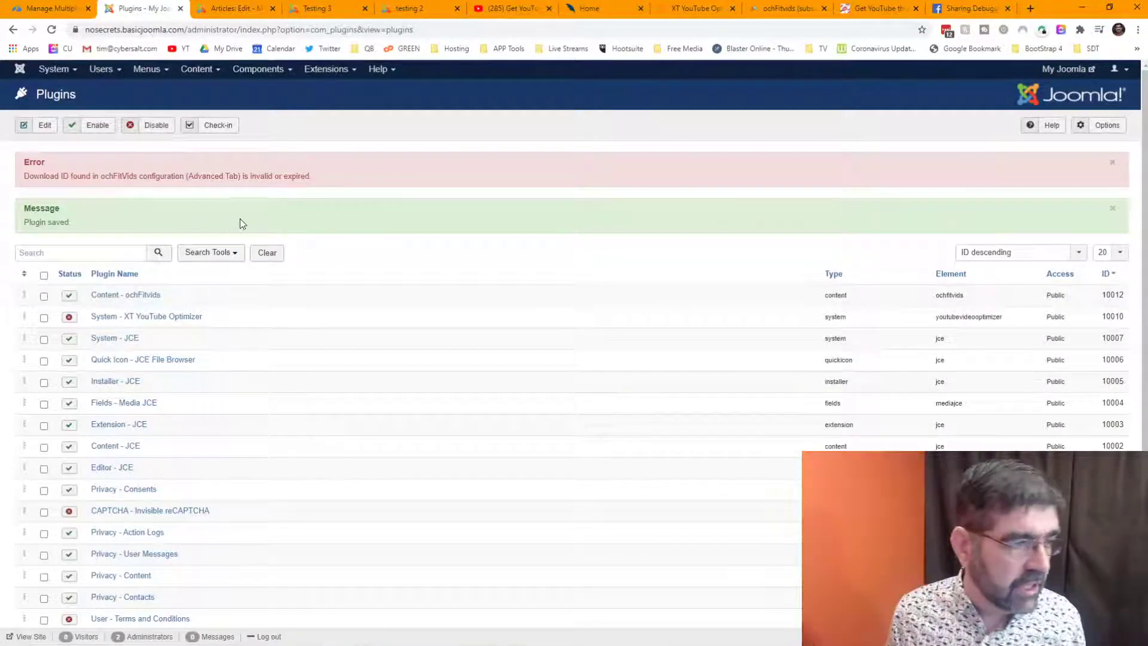
# Step: Save the Testing 3 article again and reload its front-end page to check the embedded video with ochFitvids
pyautogui.click(233, 10)
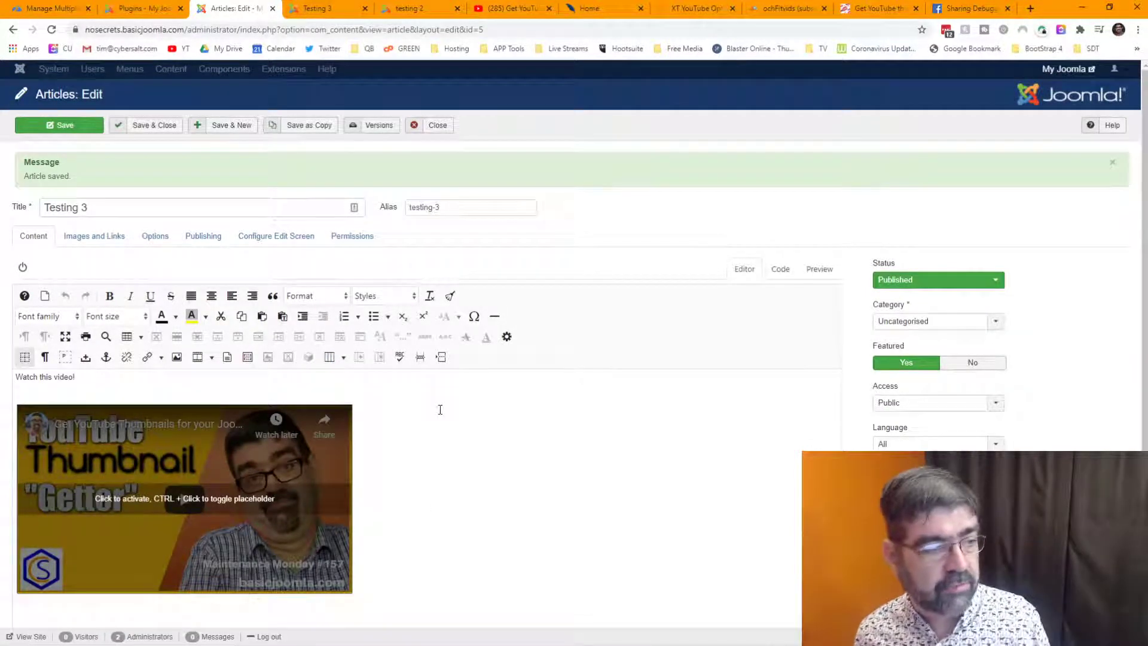
pyautogui.click(73, 127)
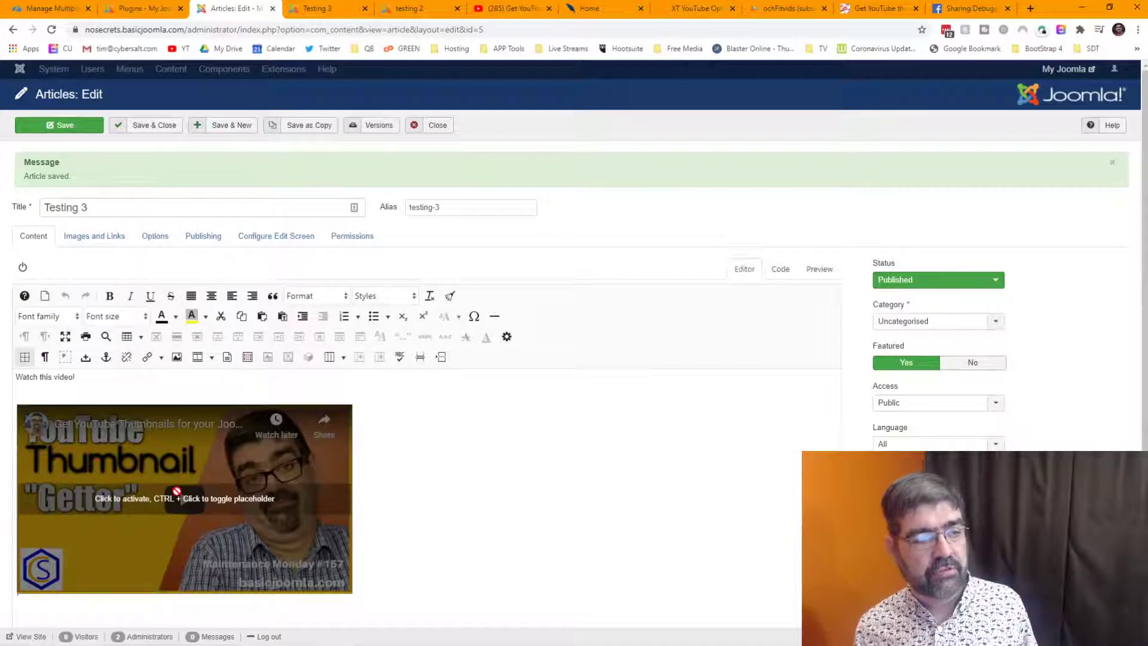
pyautogui.click(329, 7)
pyautogui.click(52, 31)
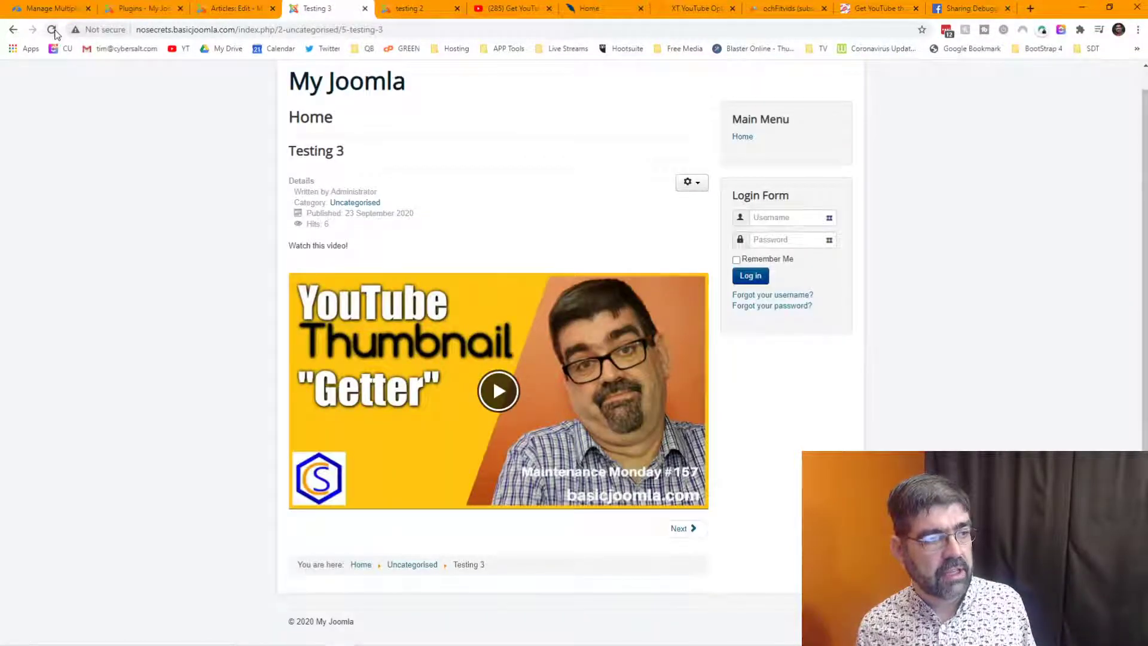
pyautogui.click(52, 30)
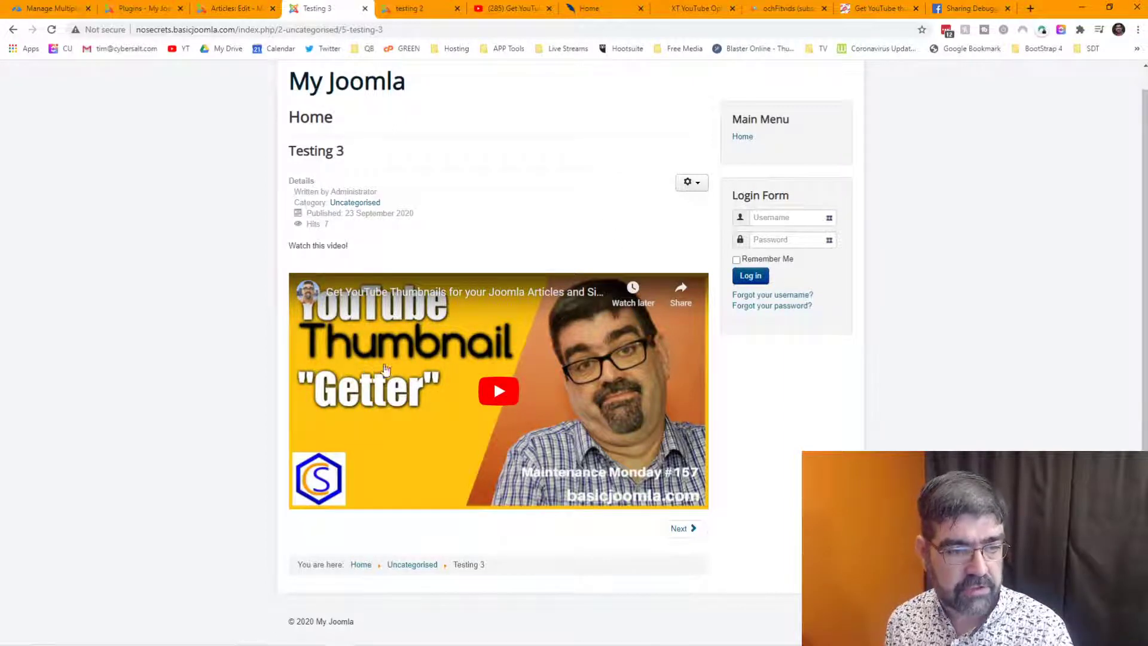
# Step: Check the responsiveness of the embedded video on the Testing 3 page by narrowing the browser window, then restore full size
pyautogui.click(1109, 9)
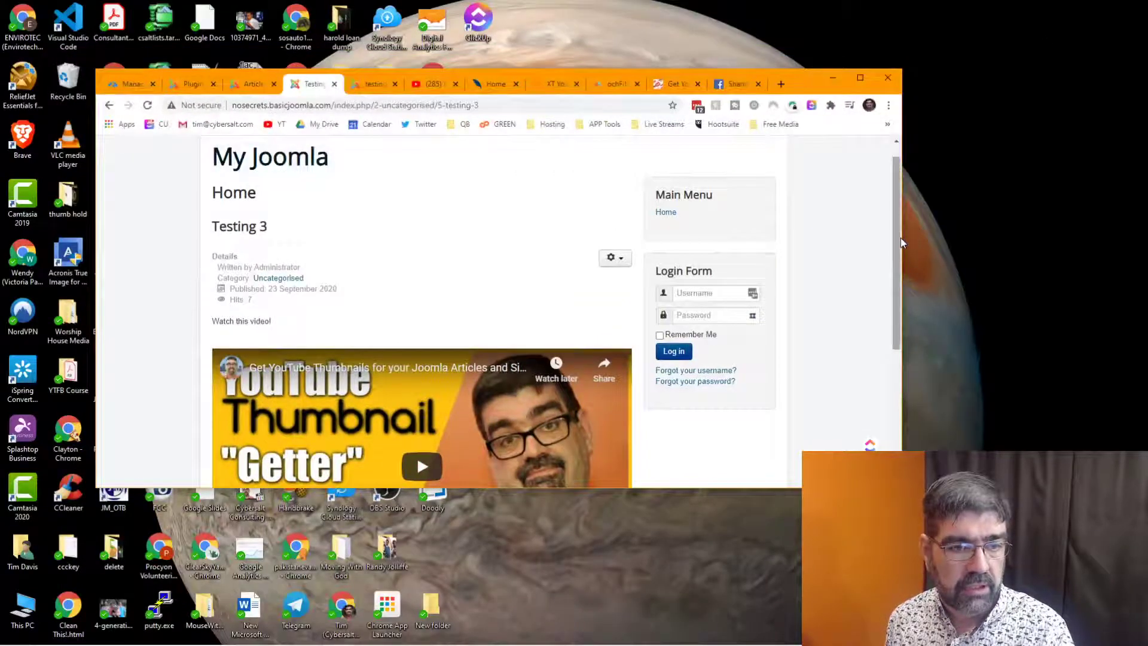
pyautogui.moveTo(904, 235); pyautogui.dragTo(866, 281)
pyautogui.scroll(-3, 573, 257)
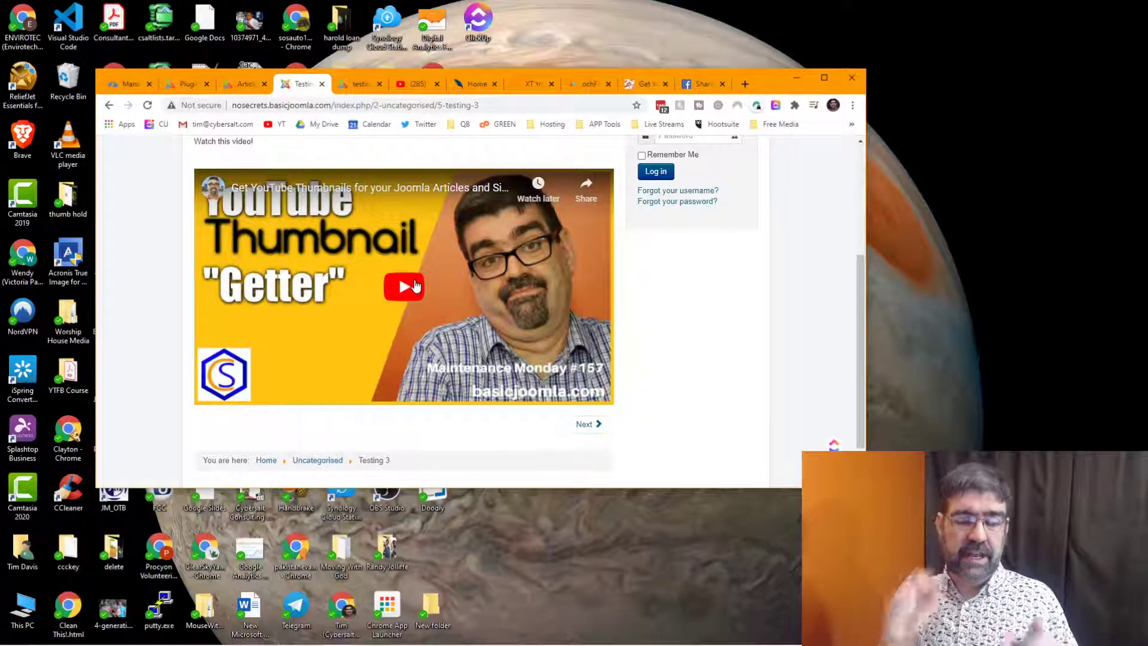
pyautogui.click(825, 78)
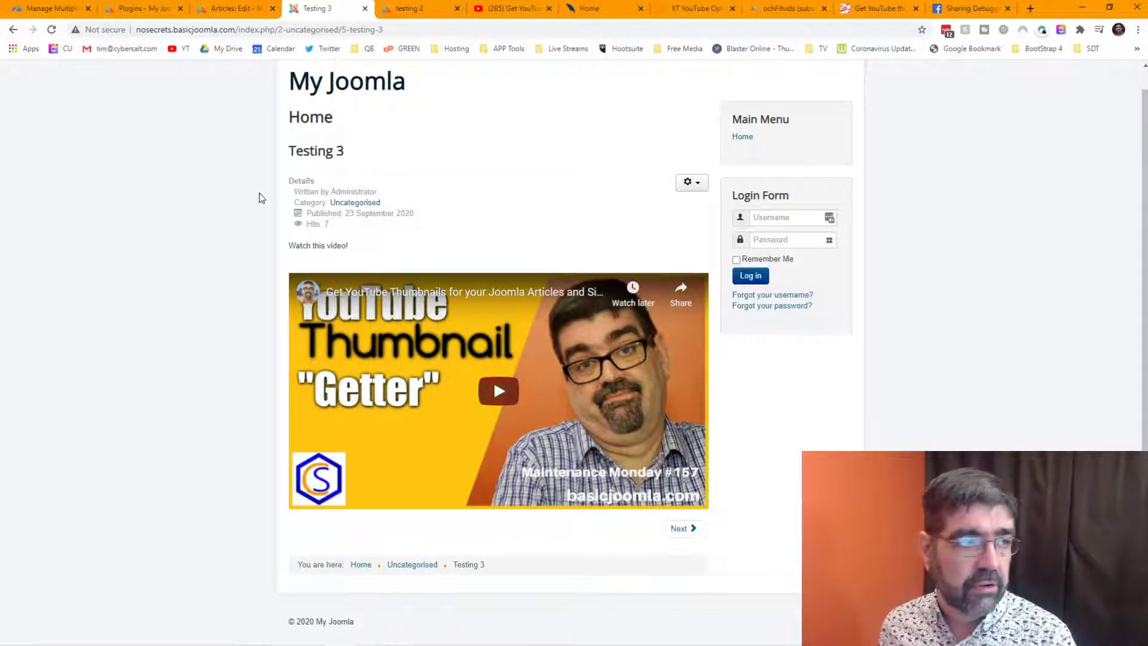
# Step: Copy the Testing 3 page address and rescrape that page in the Facebook Sharing Debugger to check its link preview
pyautogui.click(402, 30)
pyautogui.rightClick(401, 31)
pyautogui.click(436, 115)
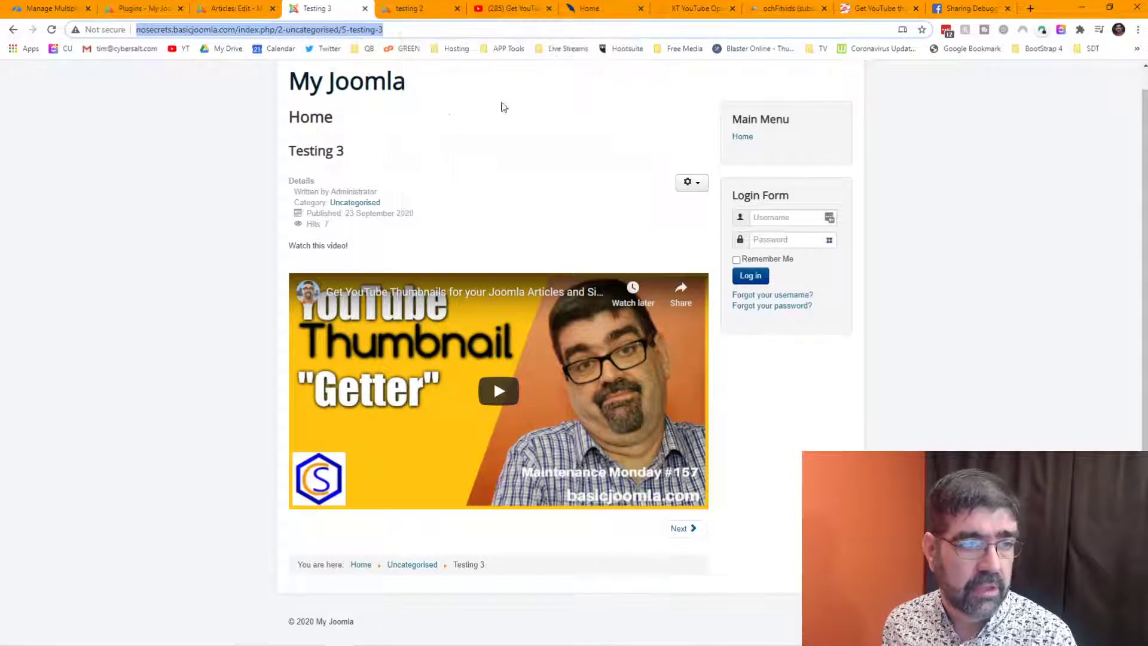
pyautogui.click(970, 8)
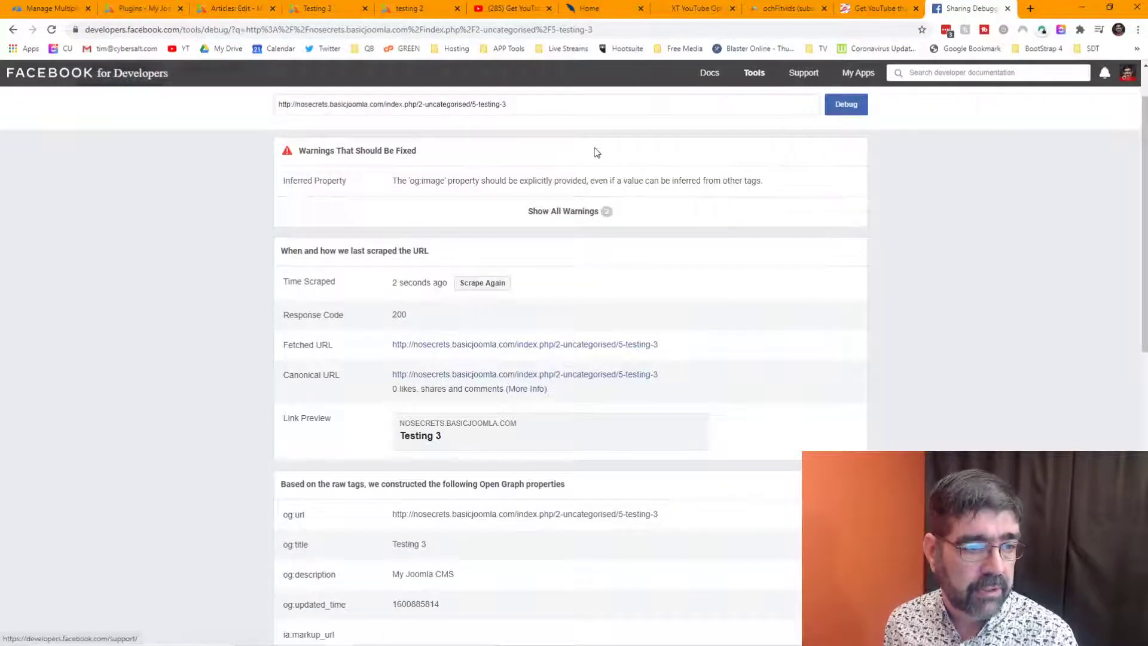
pyautogui.click(486, 285)
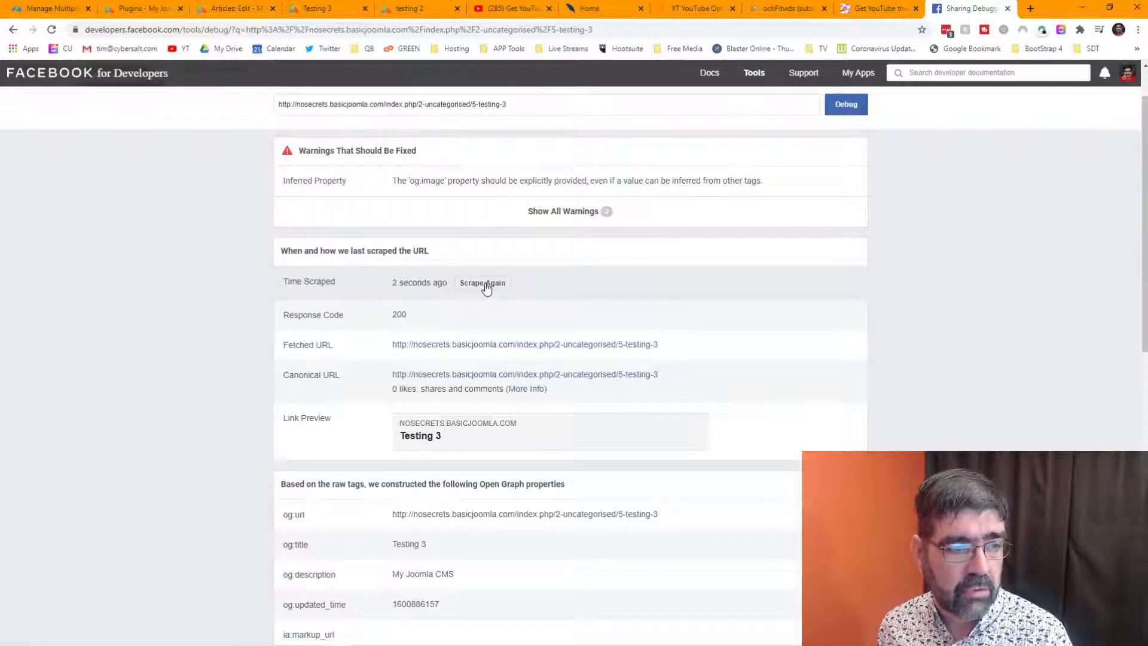
pyautogui.click(486, 286)
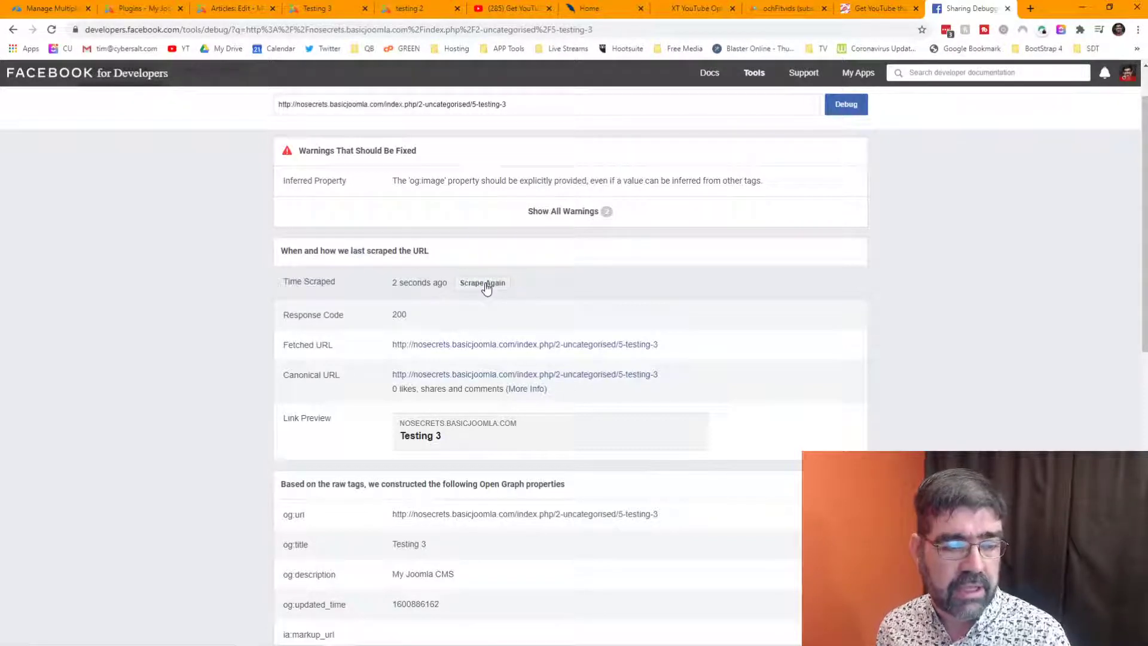
pyautogui.click(311, 9)
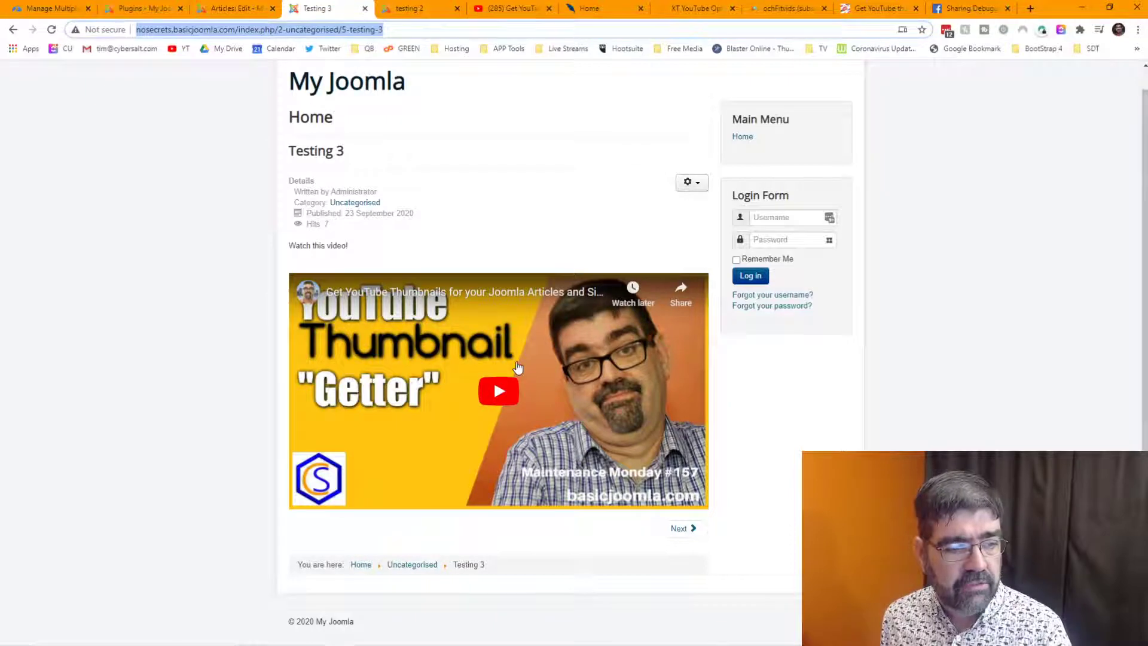
# Step: Insert the image 01.jpg at 1 × 1 pixels on a new line below the video in the Testing 3 article and save
pyautogui.click(233, 8)
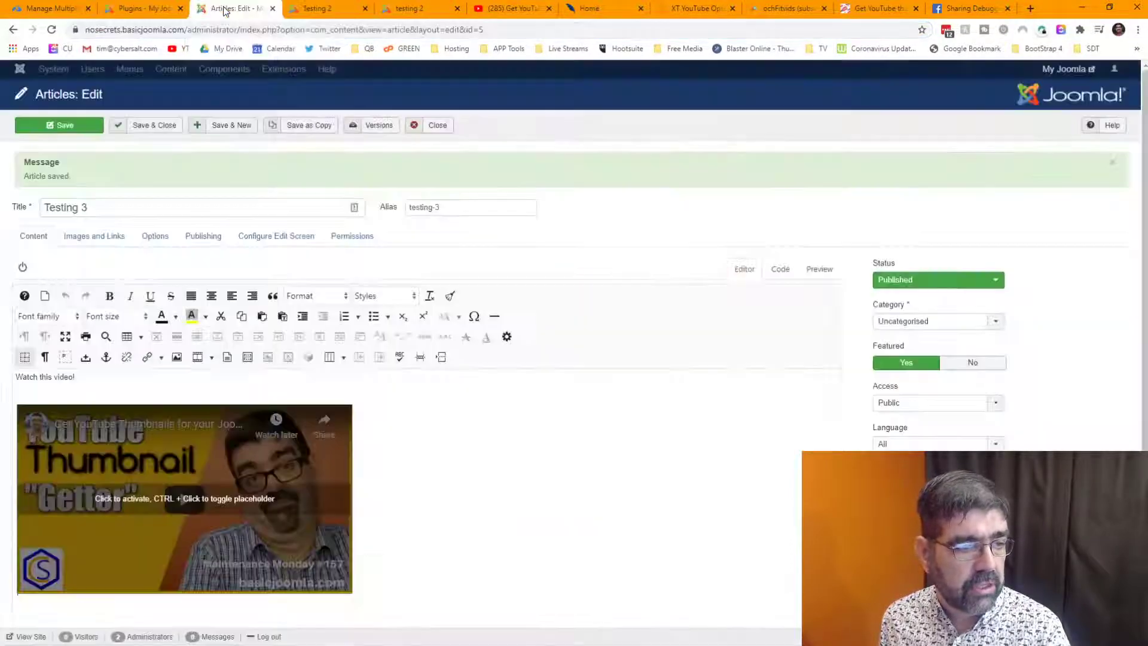
pyautogui.scroll(-2, 614, 401)
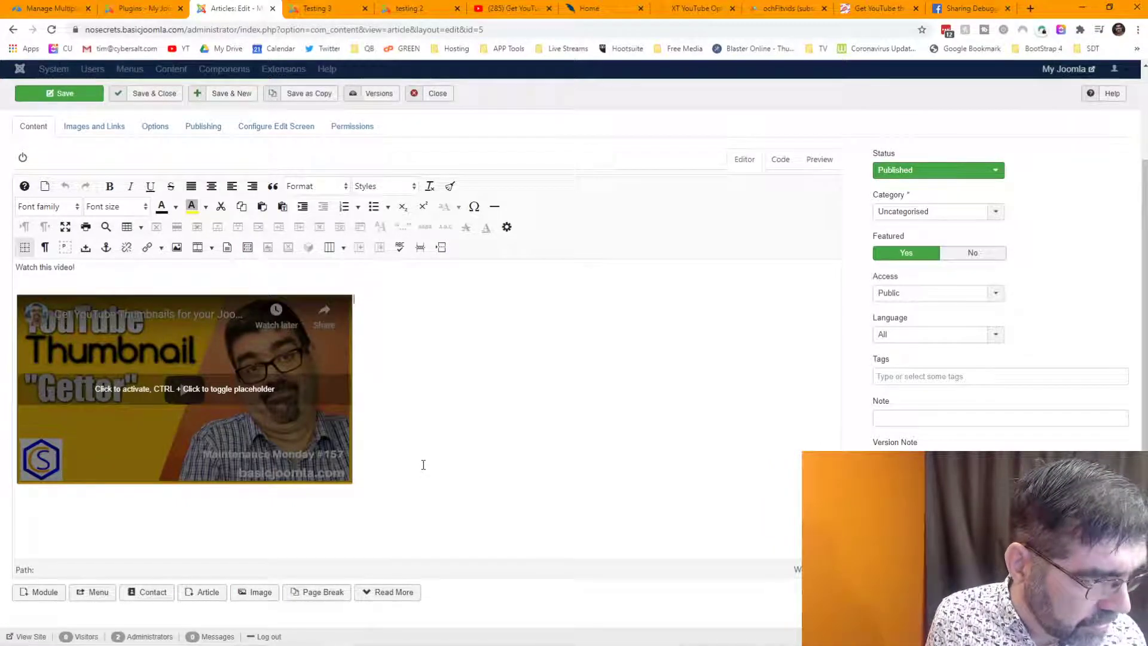
pyautogui.press('Return')
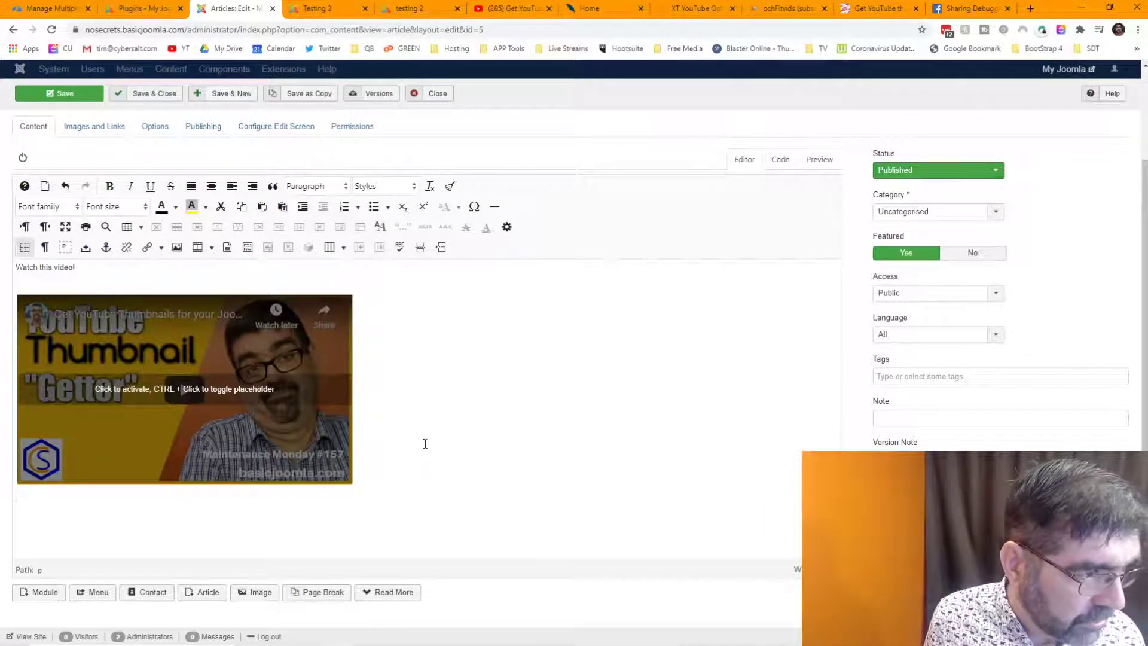
pyautogui.click(177, 248)
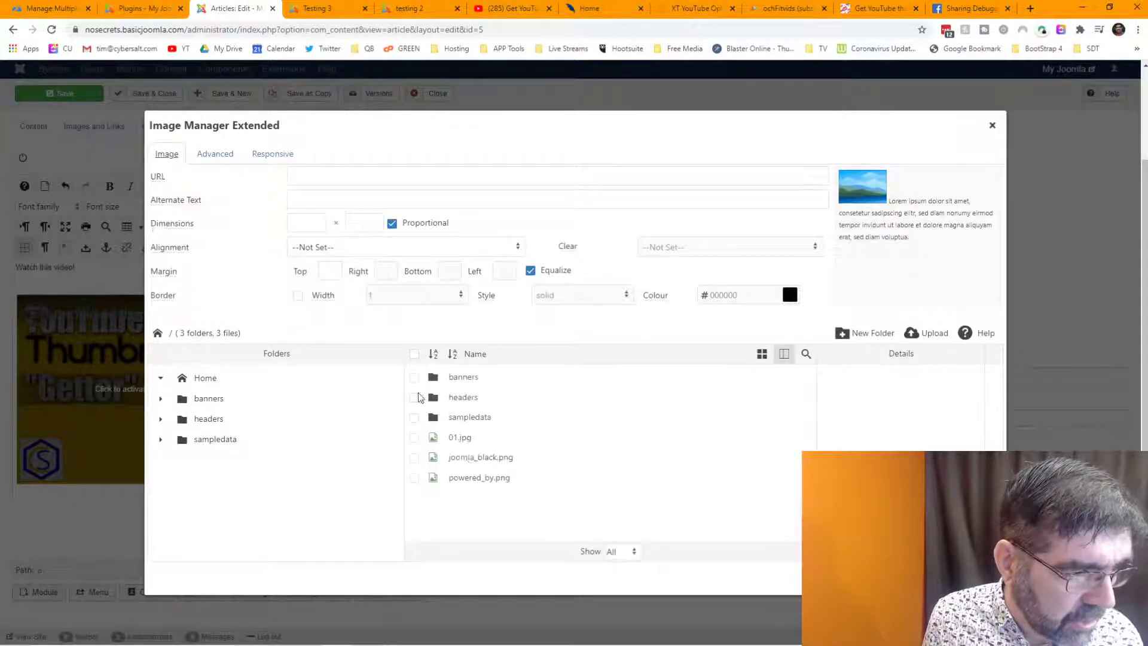
pyautogui.click(459, 437)
pyautogui.doubleClick(310, 220)
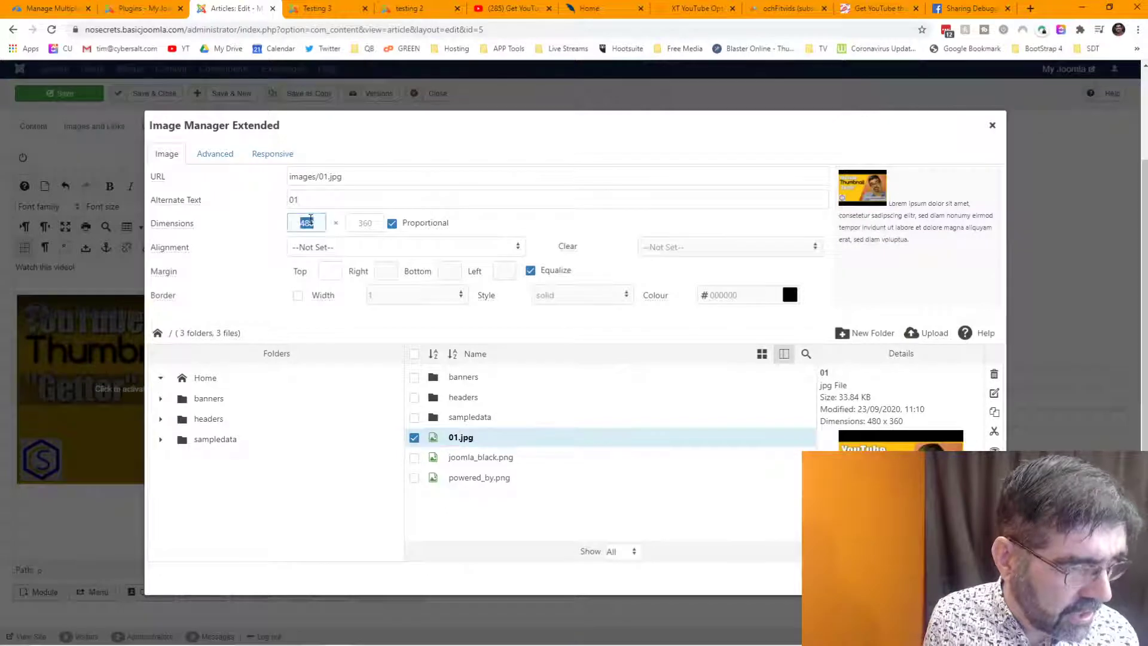
pyautogui.write('1')
pyautogui.press('Tab')
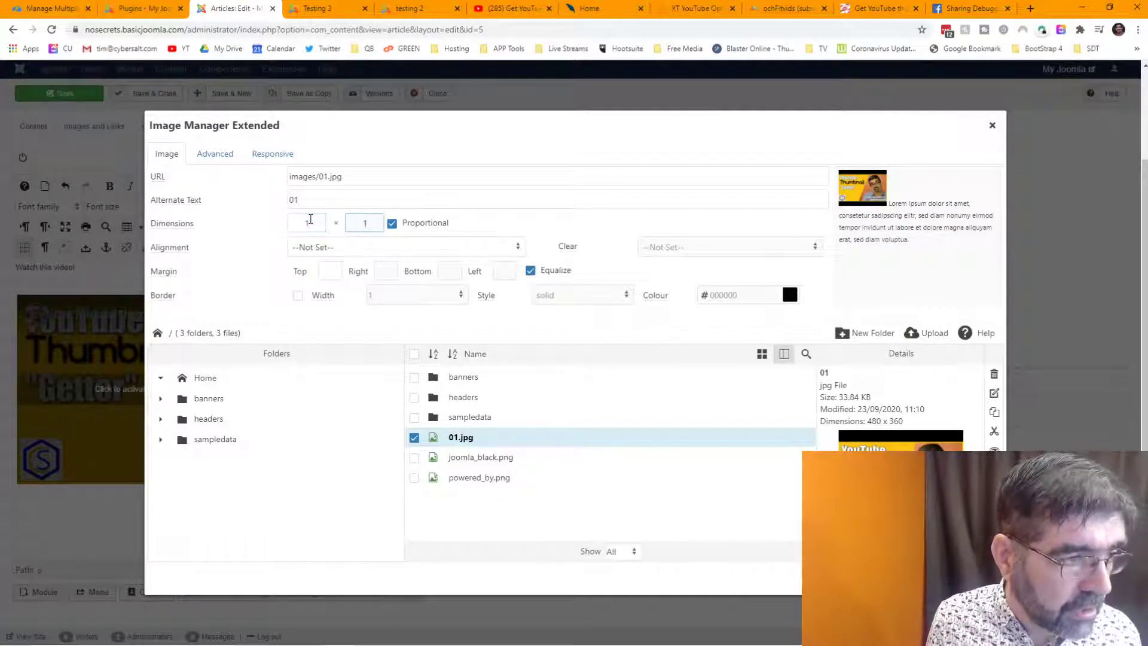
pyautogui.press('Return')
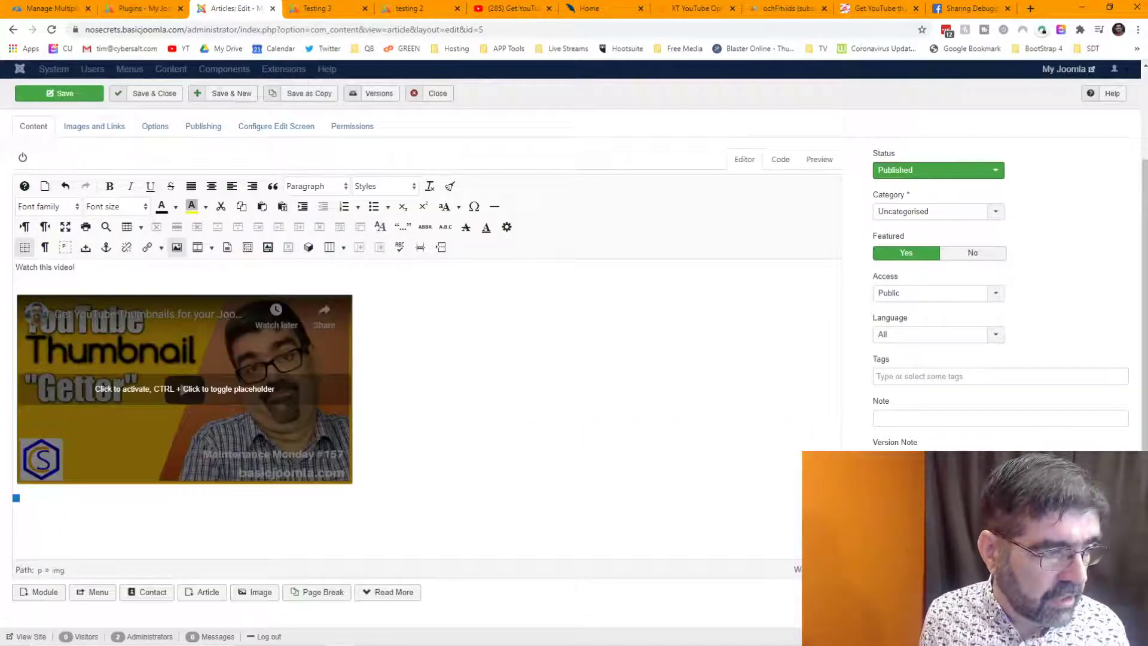
pyautogui.click(508, 422)
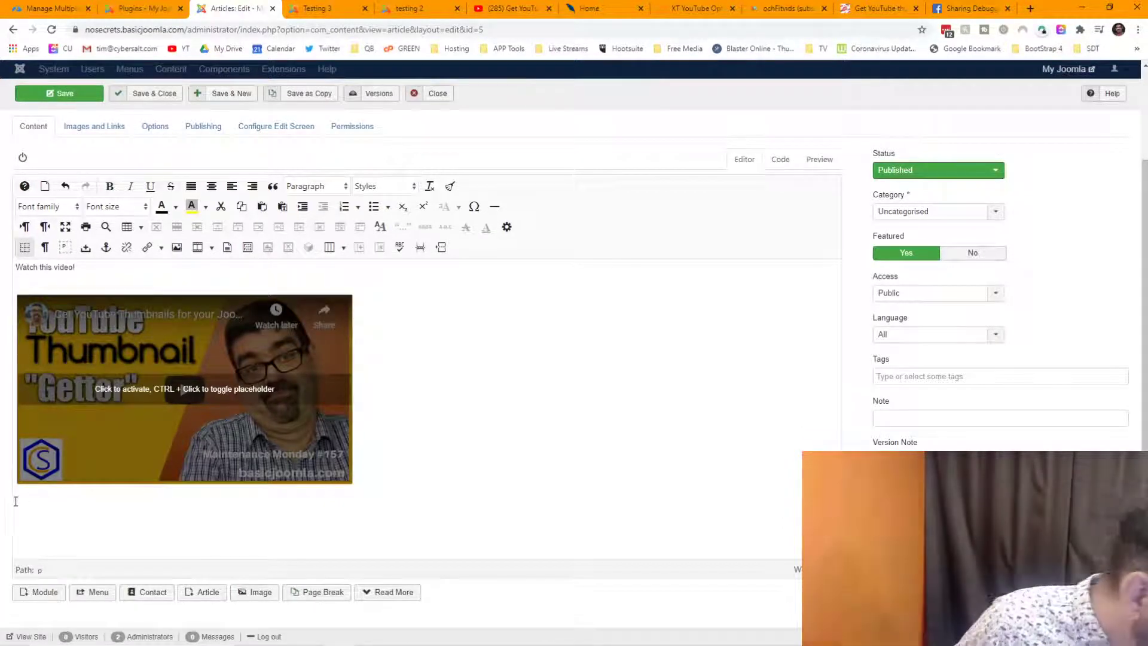
pyautogui.click(55, 95)
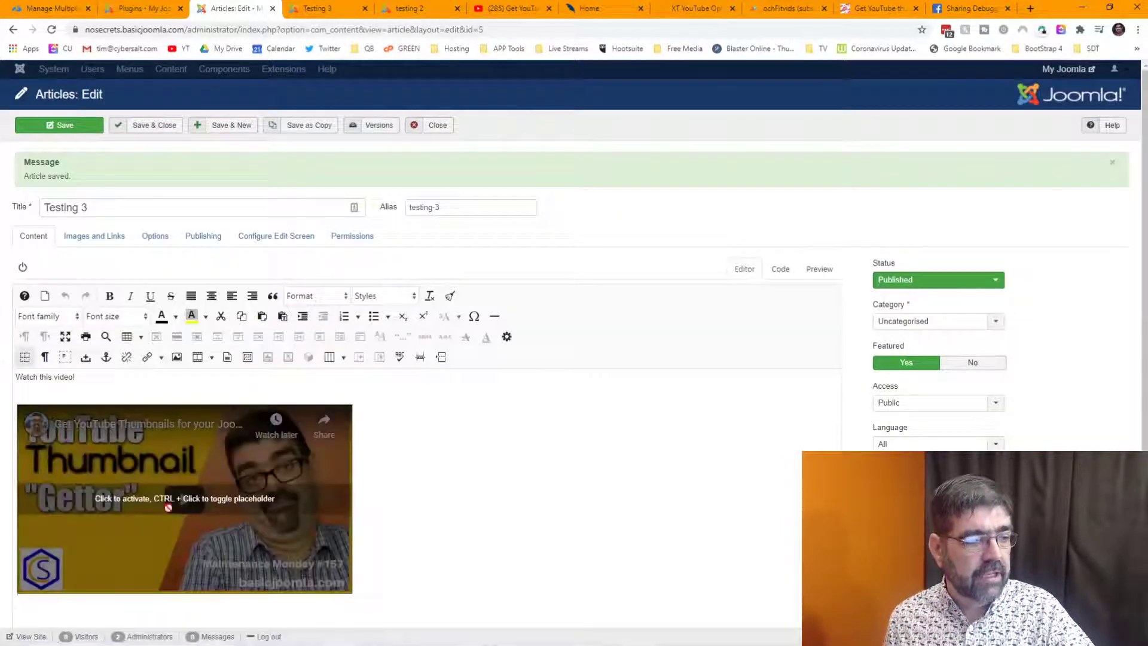
# Step: Scrape the Testing 3 page again in the Facebook Sharing Debugger and examine the link preview with the tiny image added
pyautogui.scroll(-1, 125, 518)
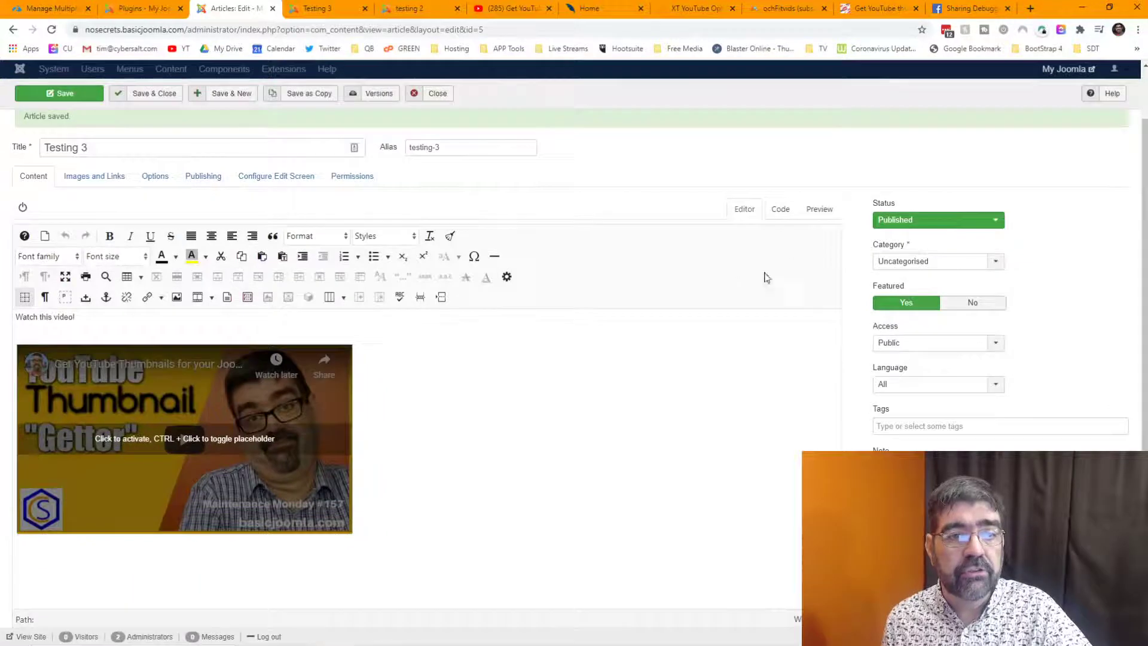
pyautogui.click(951, 9)
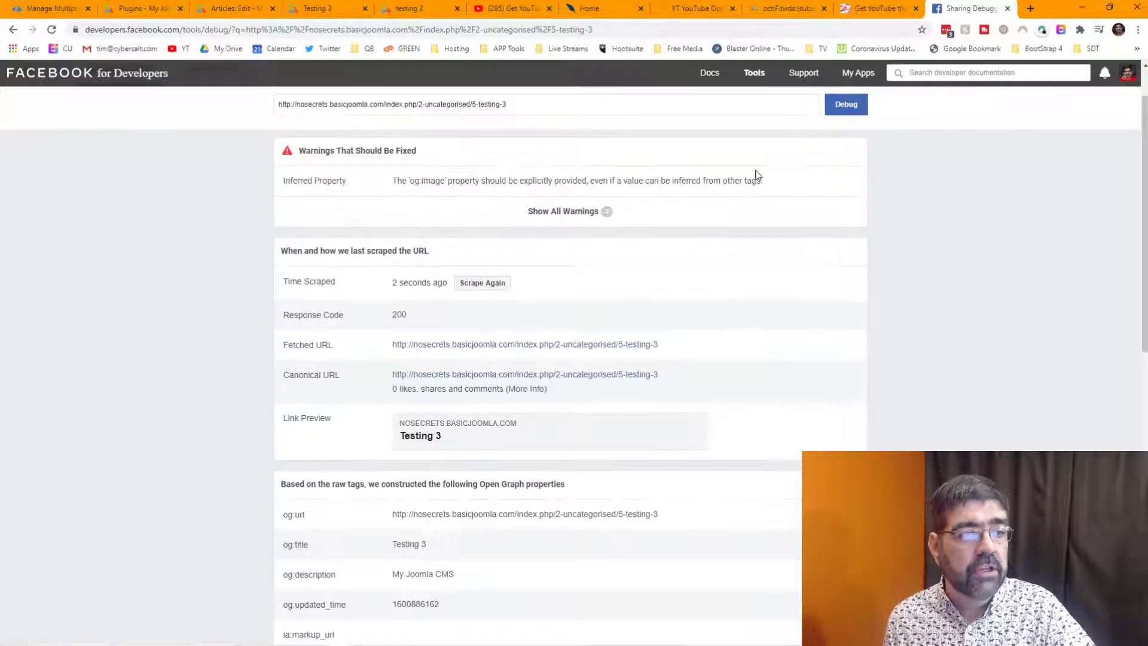
pyautogui.scroll(1, 757, 175)
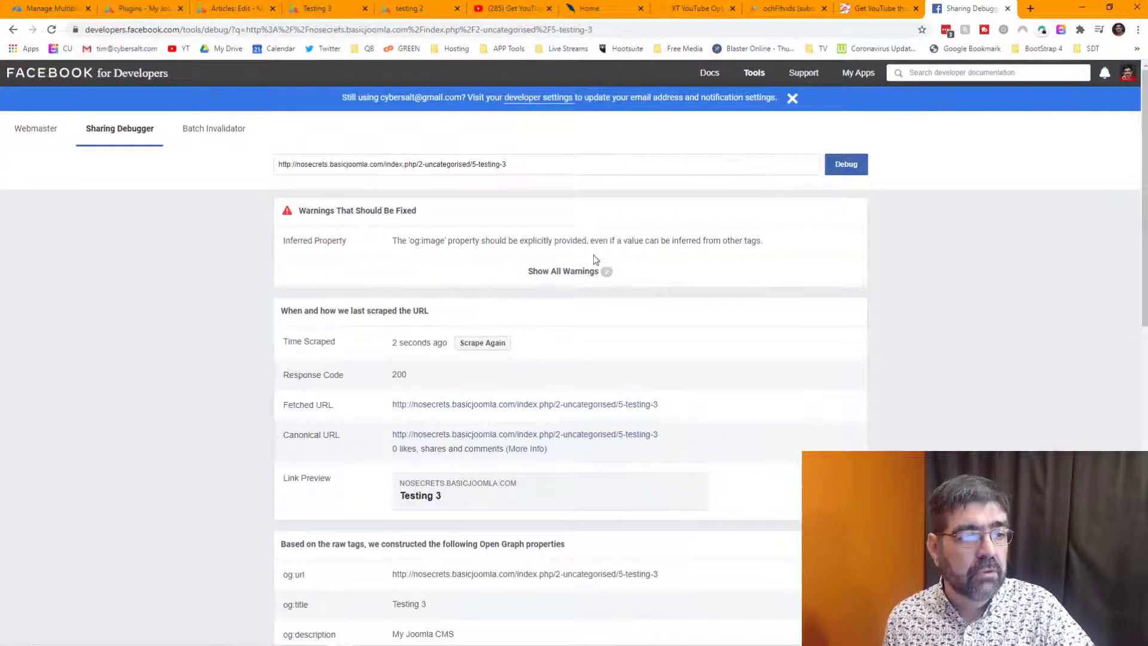
pyautogui.click(485, 343)
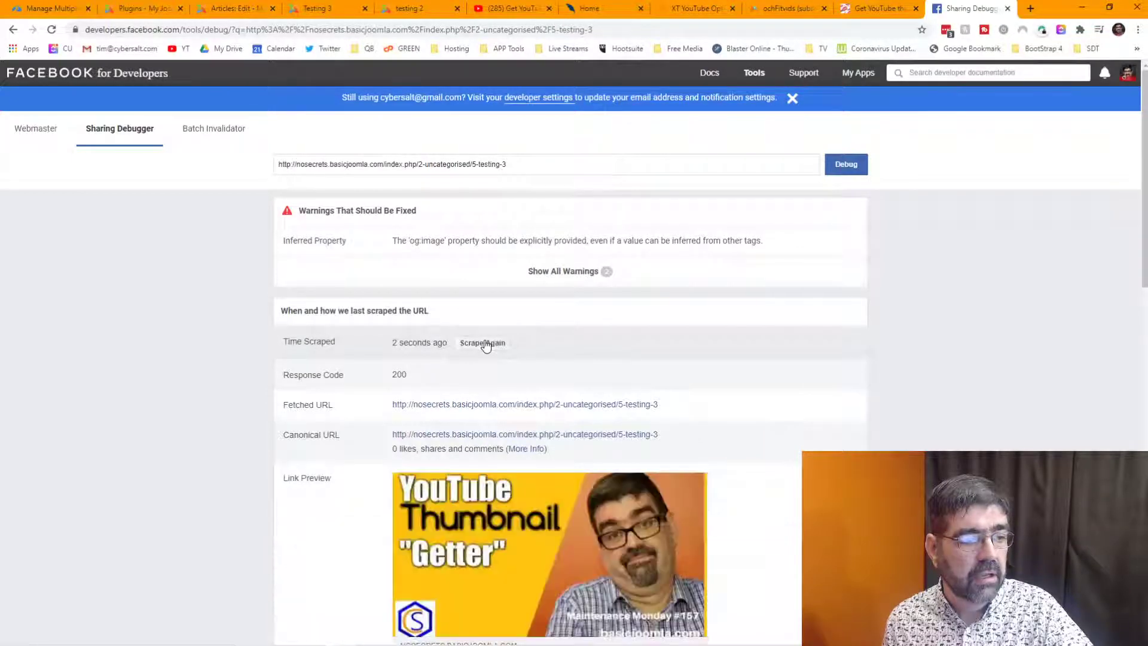
pyautogui.scroll(-2, 544, 418)
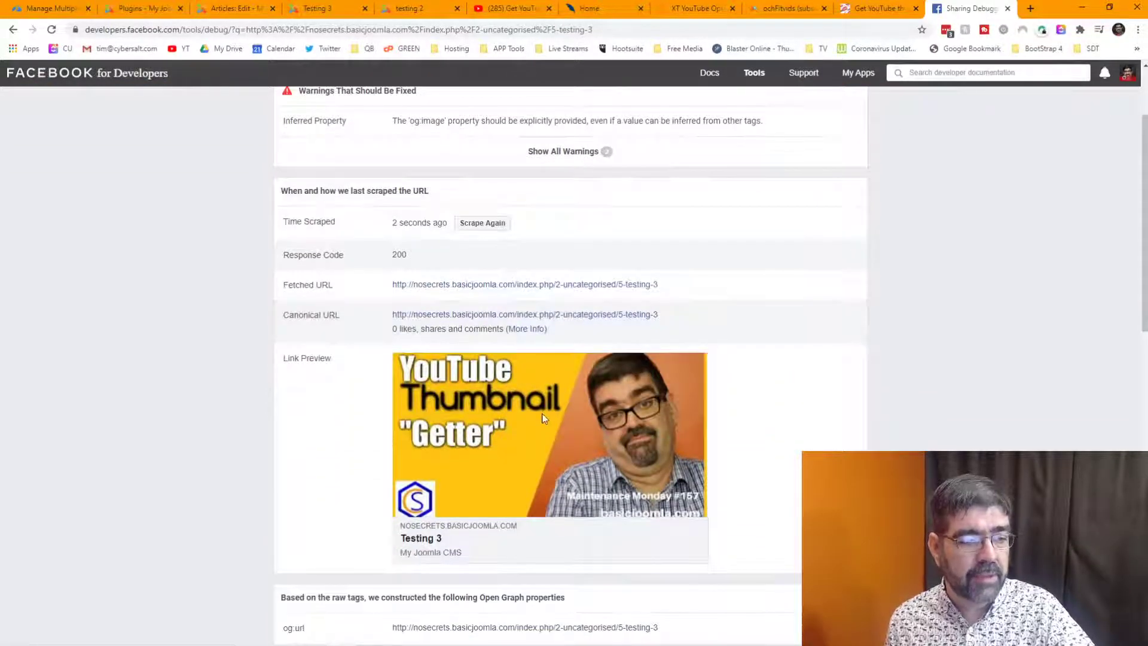
# Step: In the Testing 3 article's code, set the width and height of the 01.jpg image to 0 and save
pyautogui.click(239, 9)
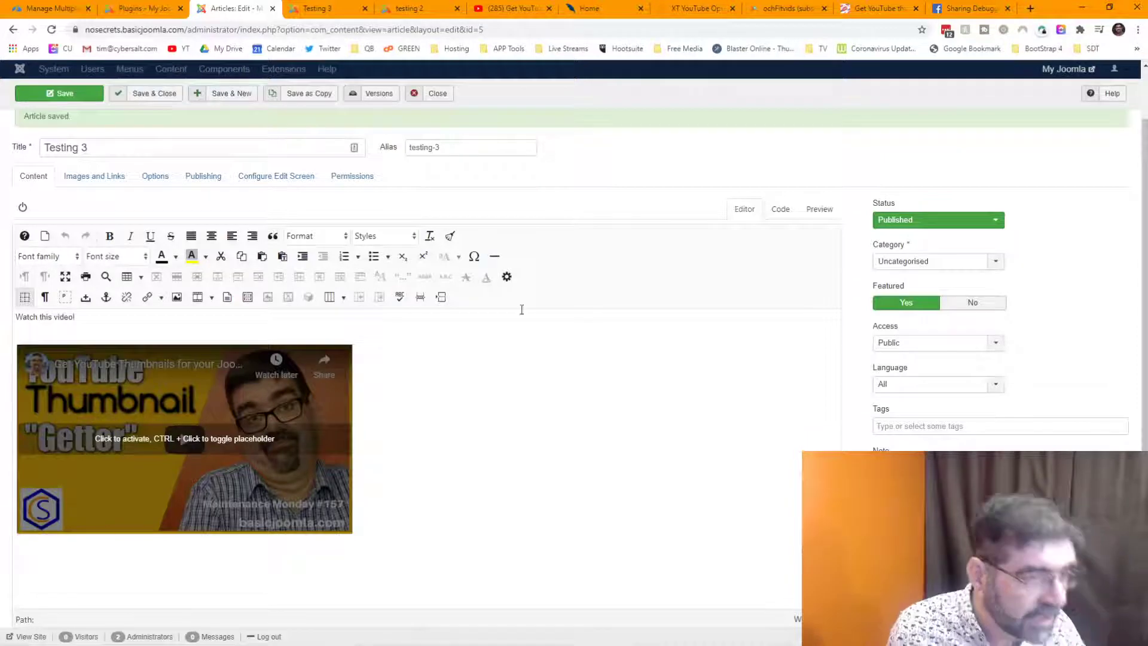
pyautogui.click(781, 210)
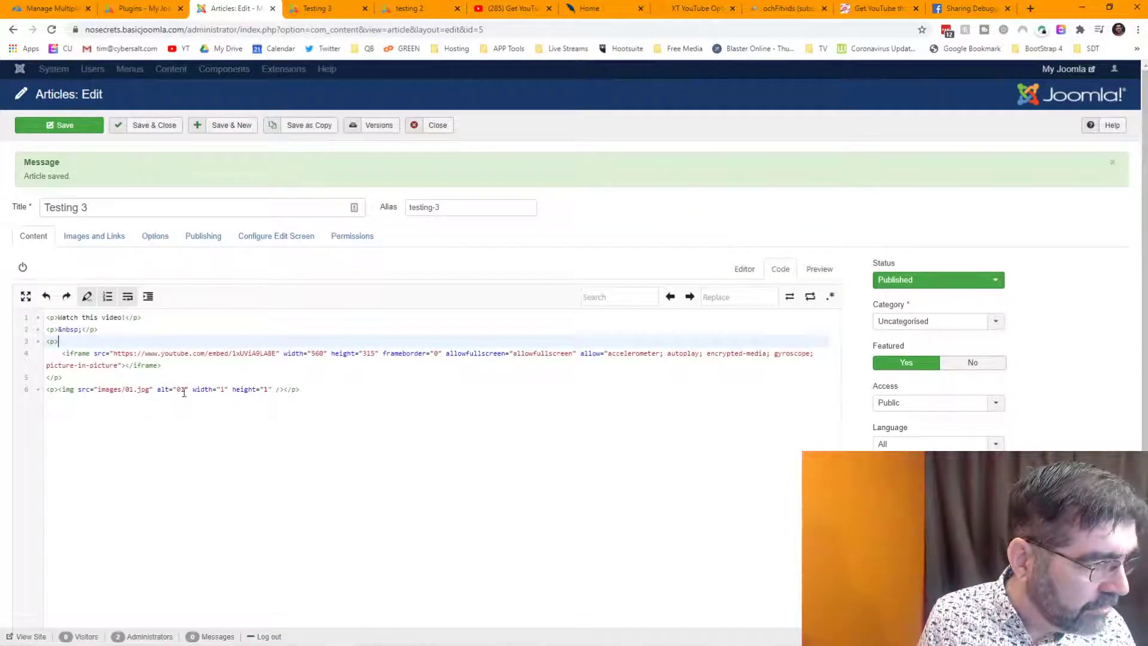
pyautogui.click(222, 390)
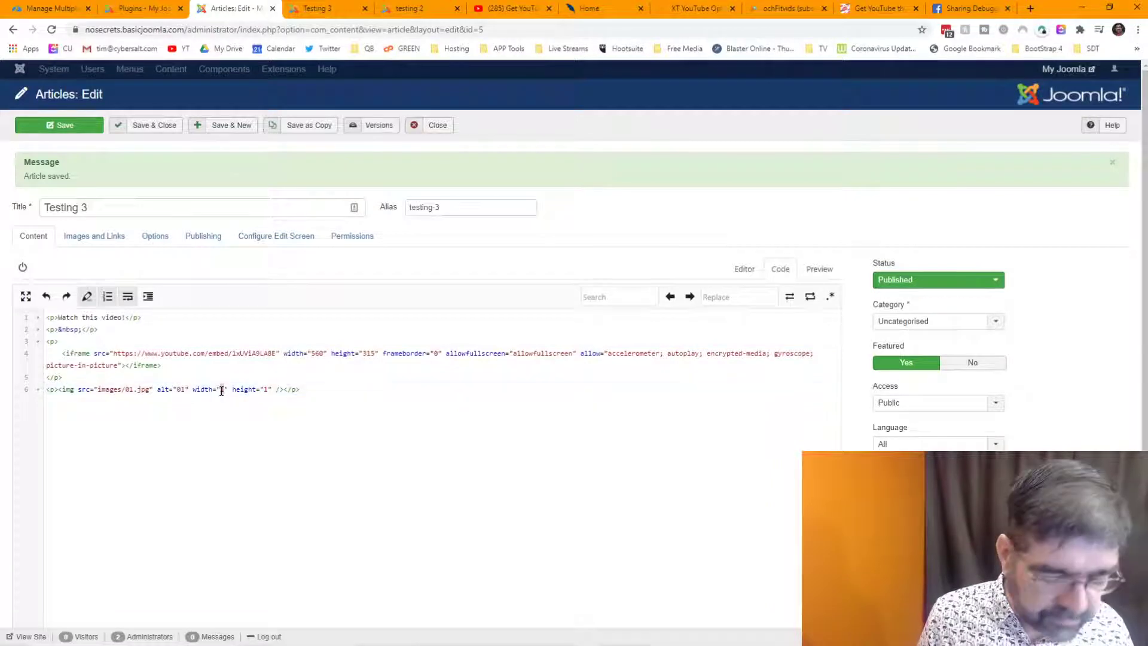
pyautogui.press('BackSpace')
pyautogui.write('0')
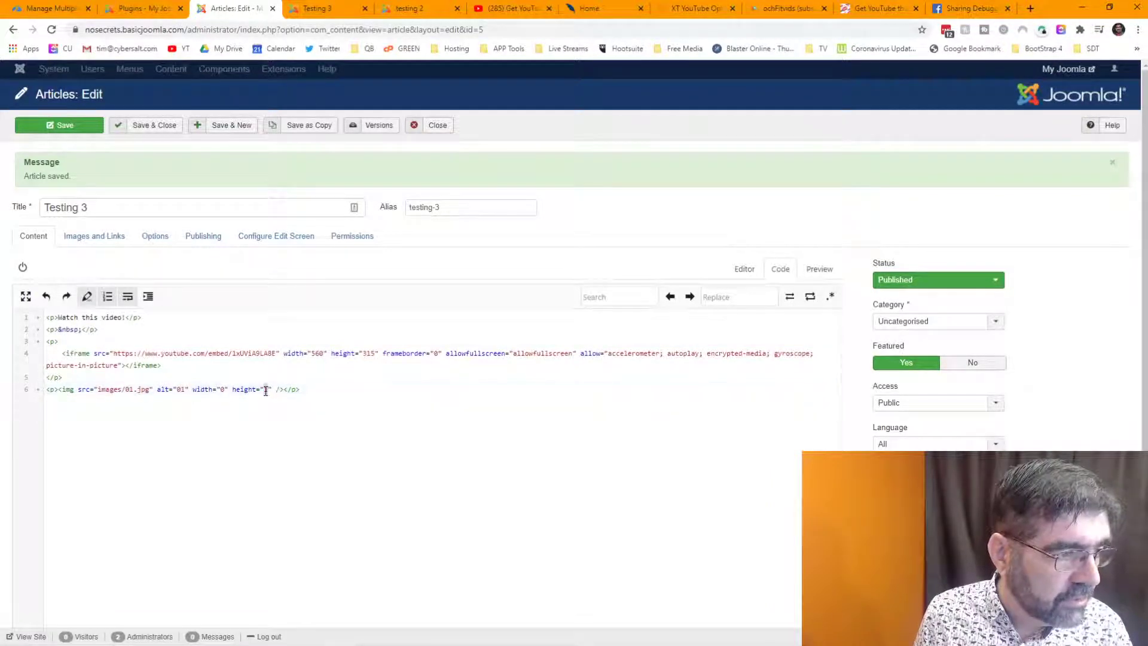
pyautogui.click(267, 390)
pyautogui.press('BackSpace')
pyautogui.write('0')
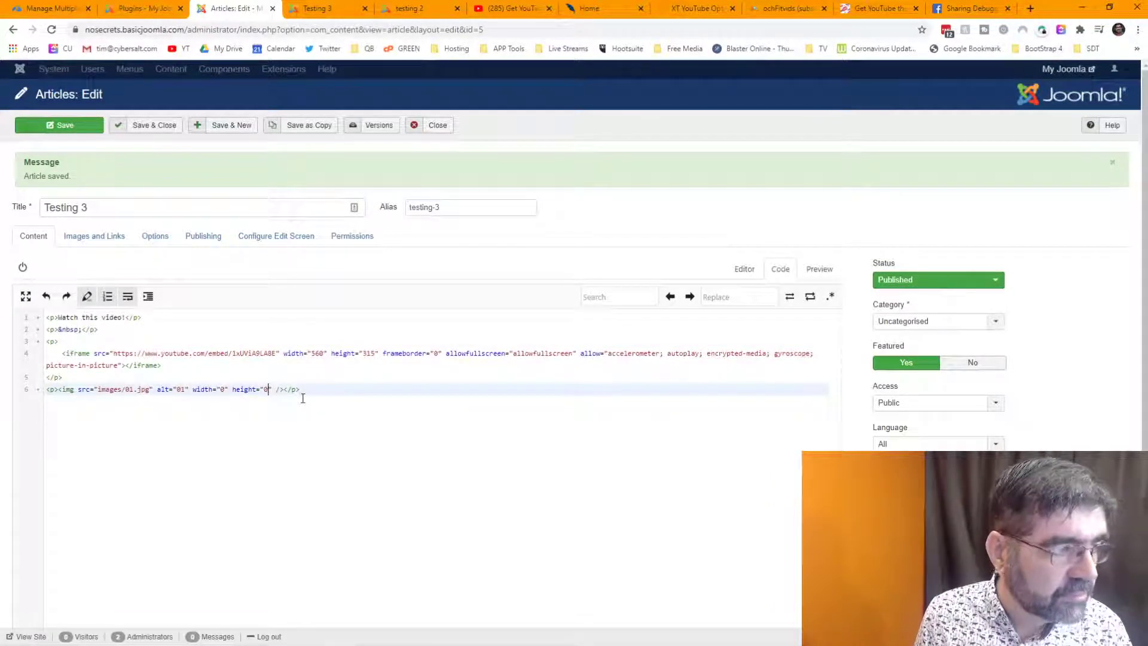
pyautogui.click(59, 128)
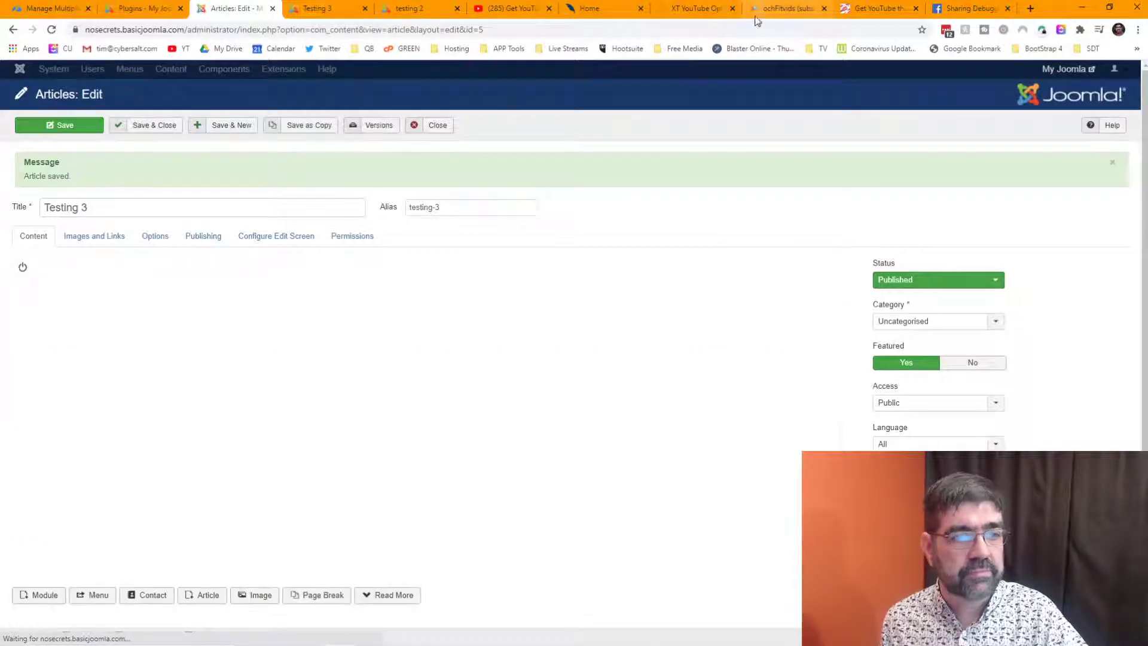
# Step: Rescrape the Testing 3 page in the Facebook Sharing Debugger to check the link preview with the zero-size image
pyautogui.click(968, 8)
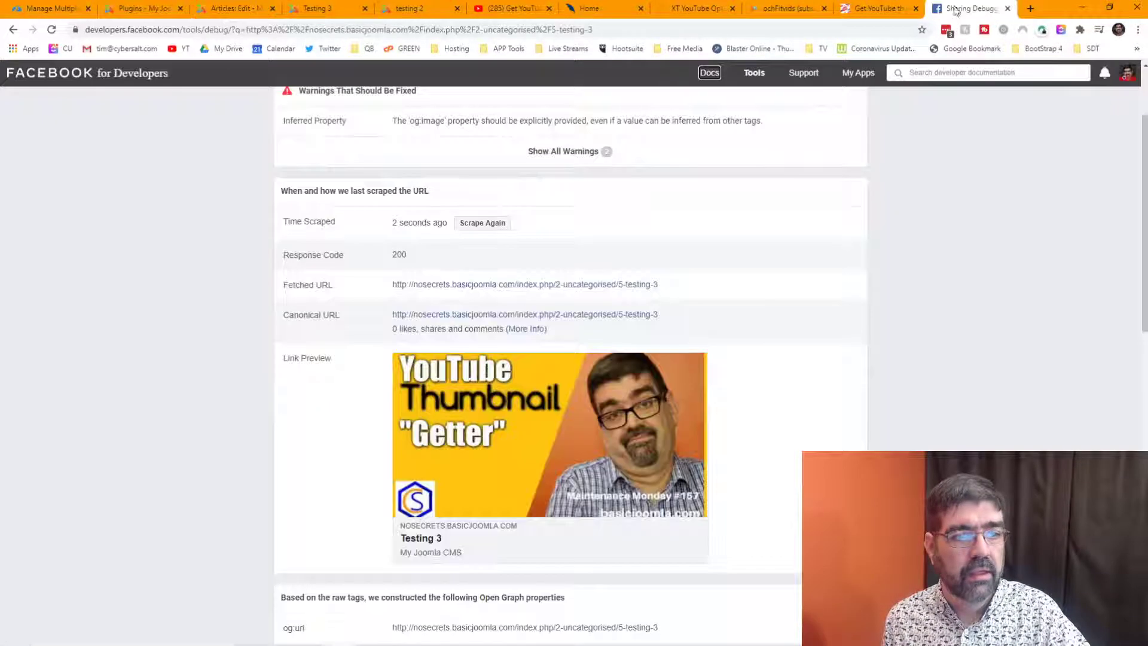
pyautogui.click(480, 225)
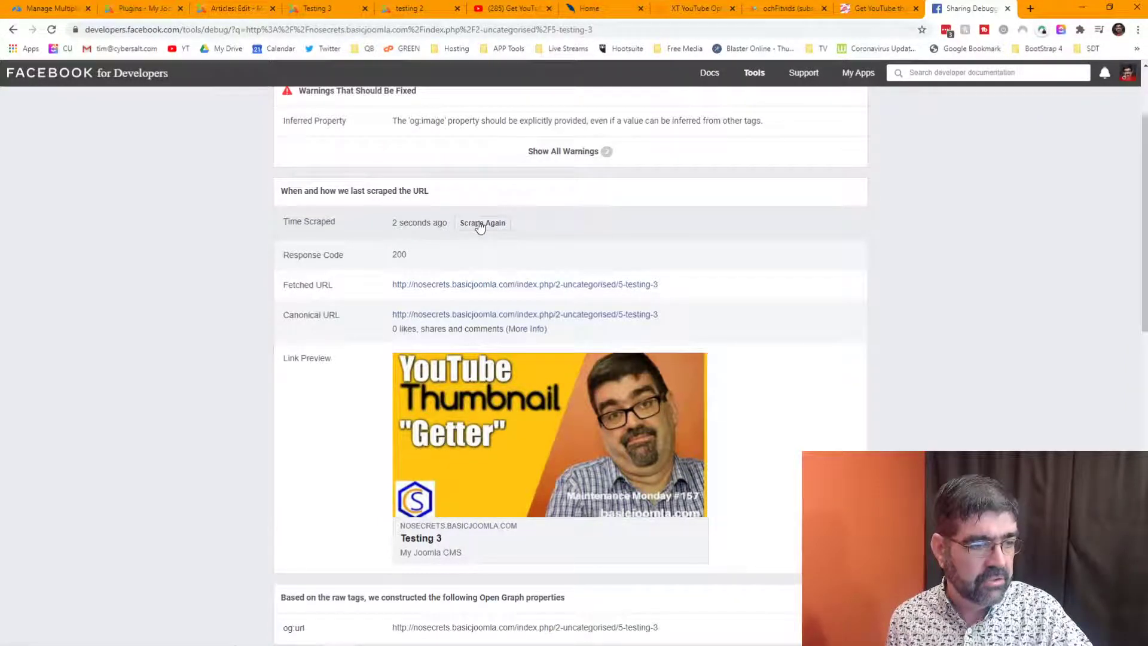
pyautogui.click(480, 225)
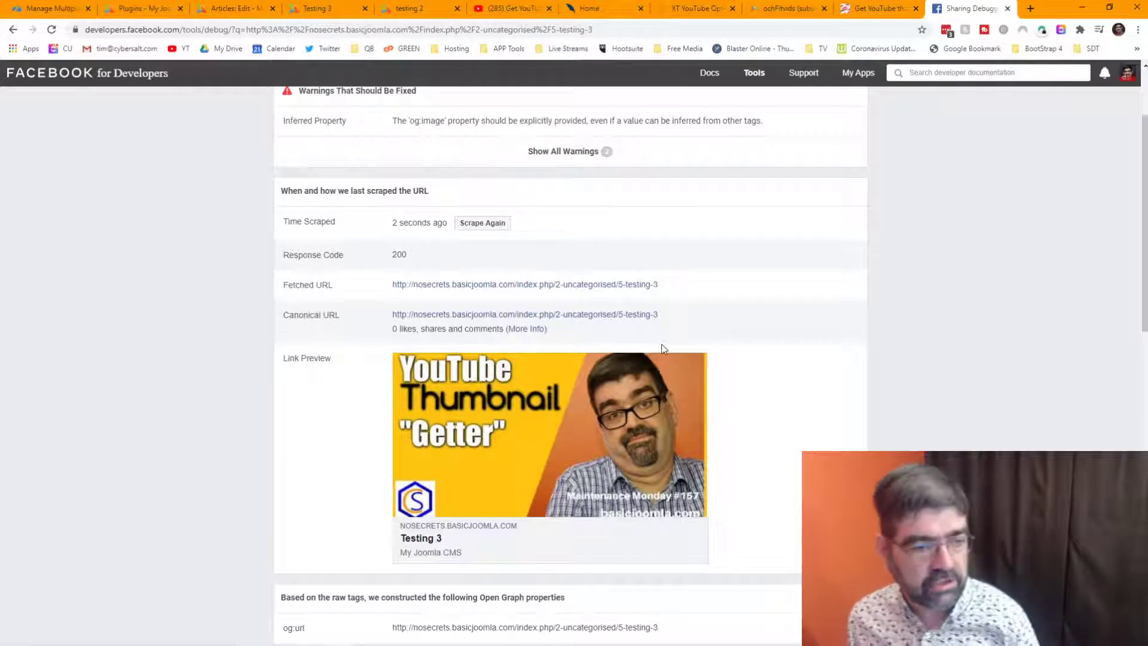
# Step: Return the Testing 3 article to the visual editor view, then save and close it
pyautogui.click(138, 13)
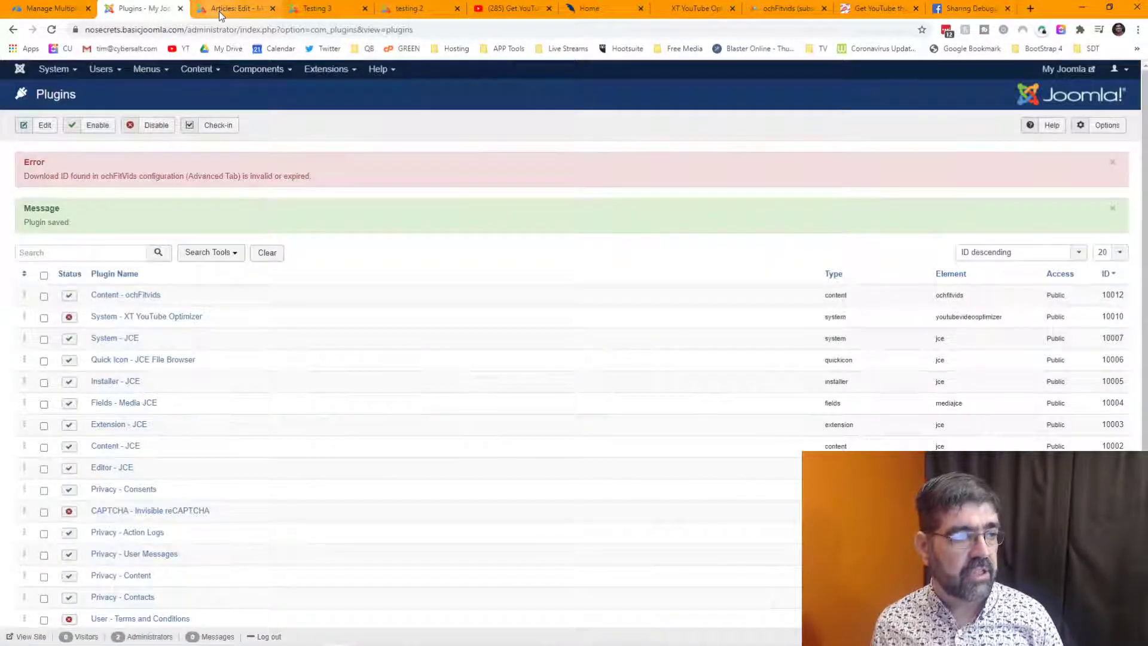
pyautogui.click(236, 11)
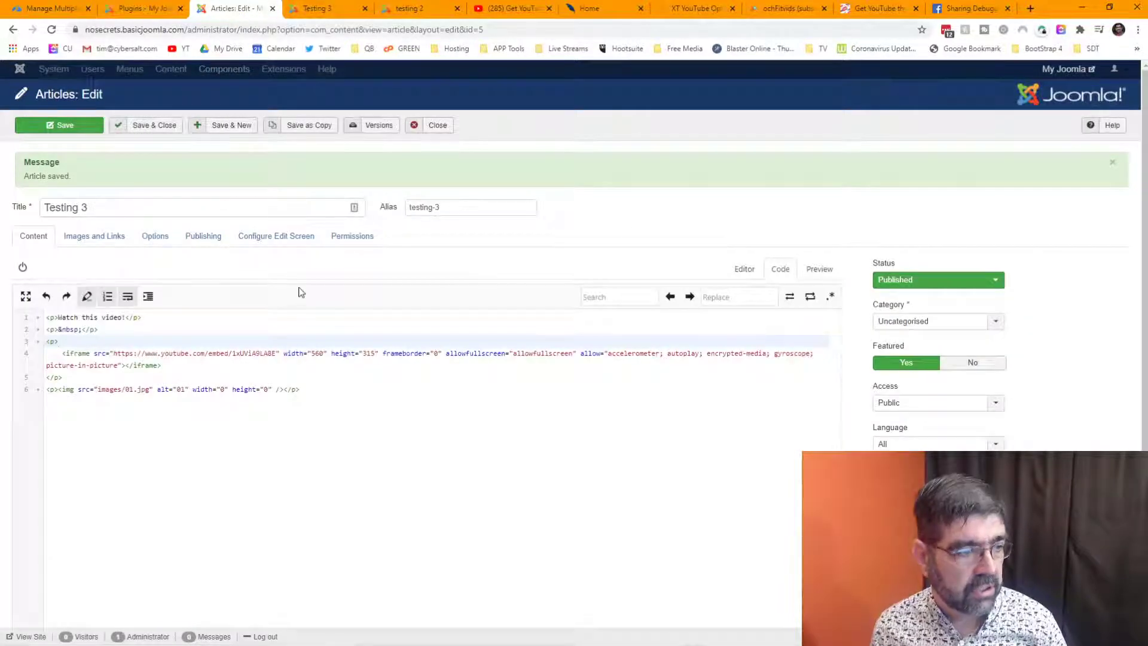
pyautogui.click(745, 269)
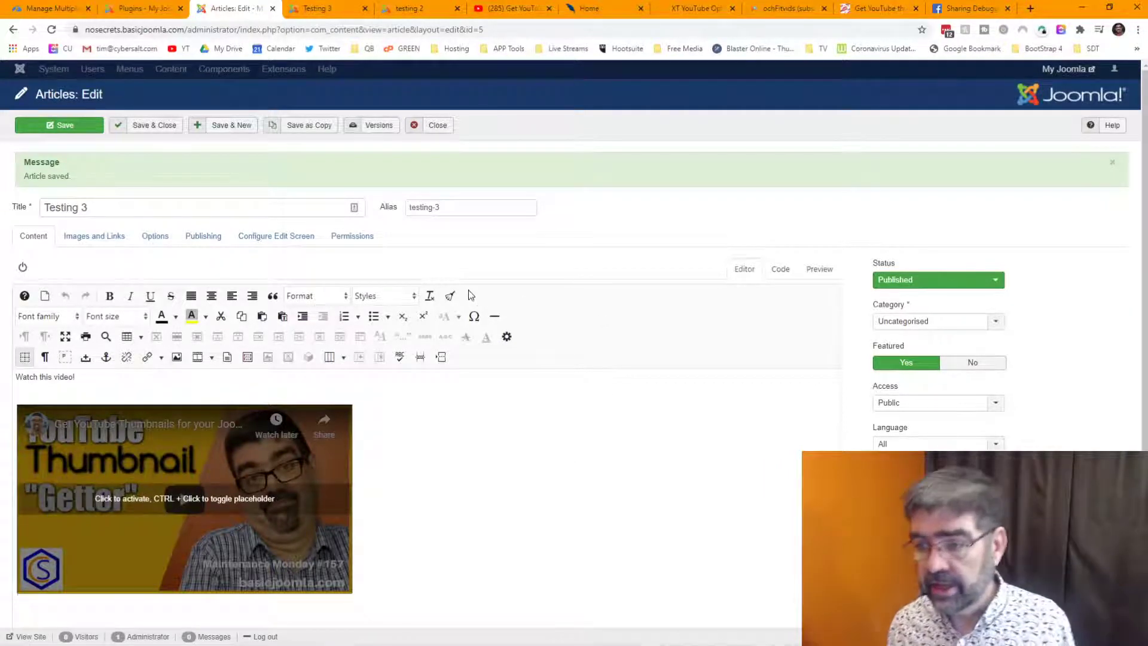
pyautogui.click(152, 135)
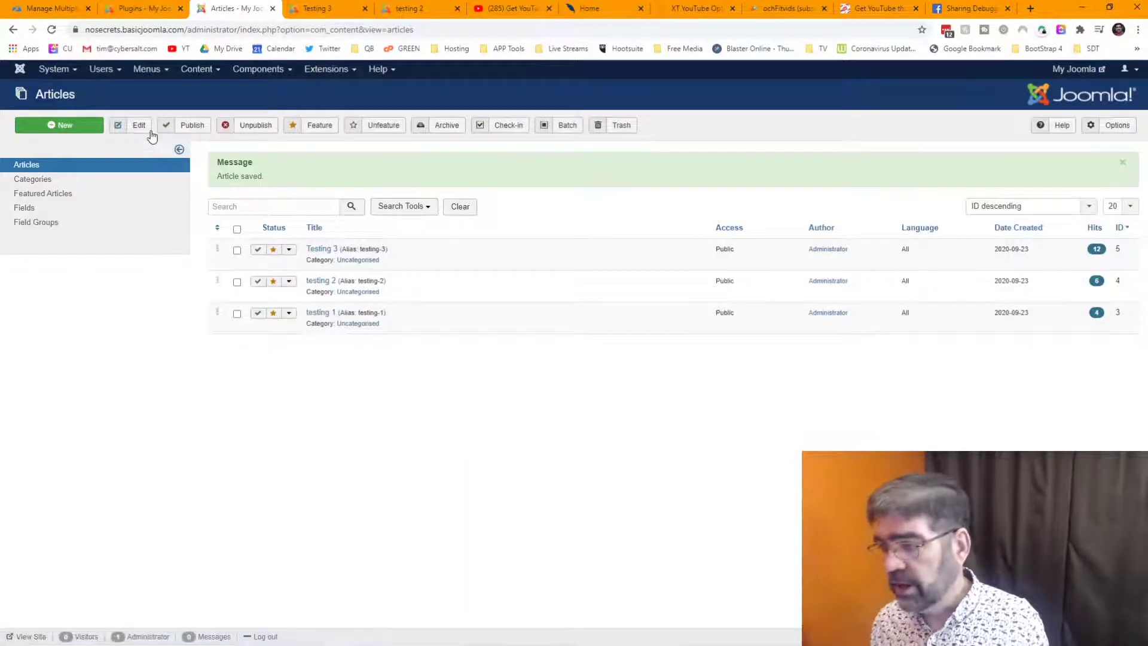
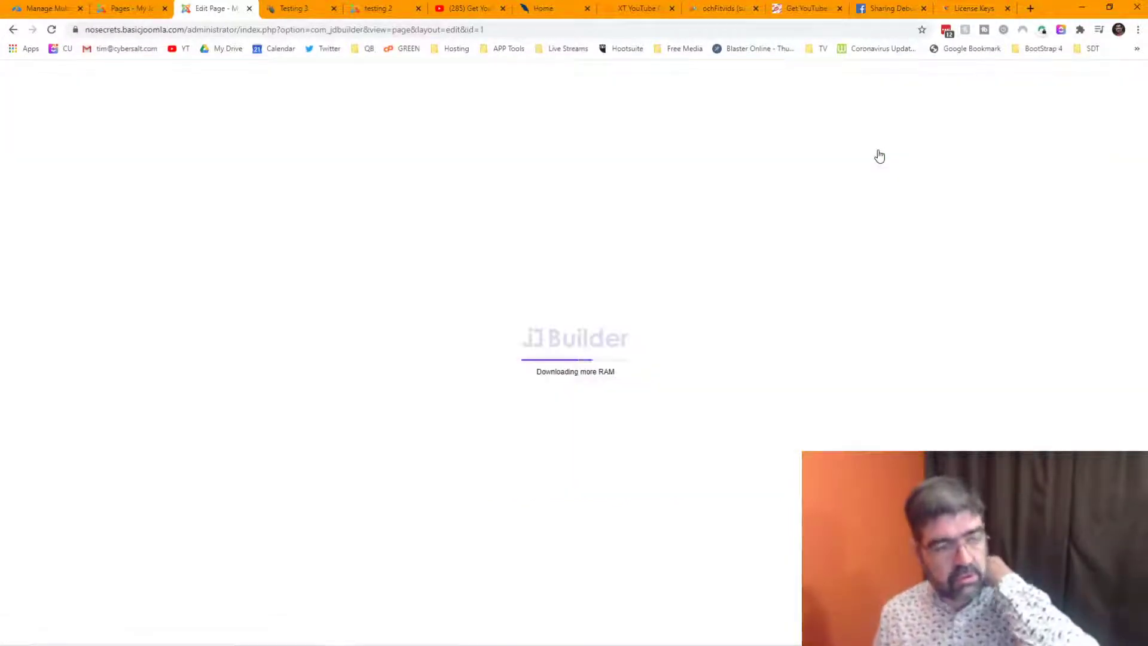
# Step: Add a section with a single 12-column grid to the jdtest page and insert a Video element in it
pyautogui.click(535, 412)
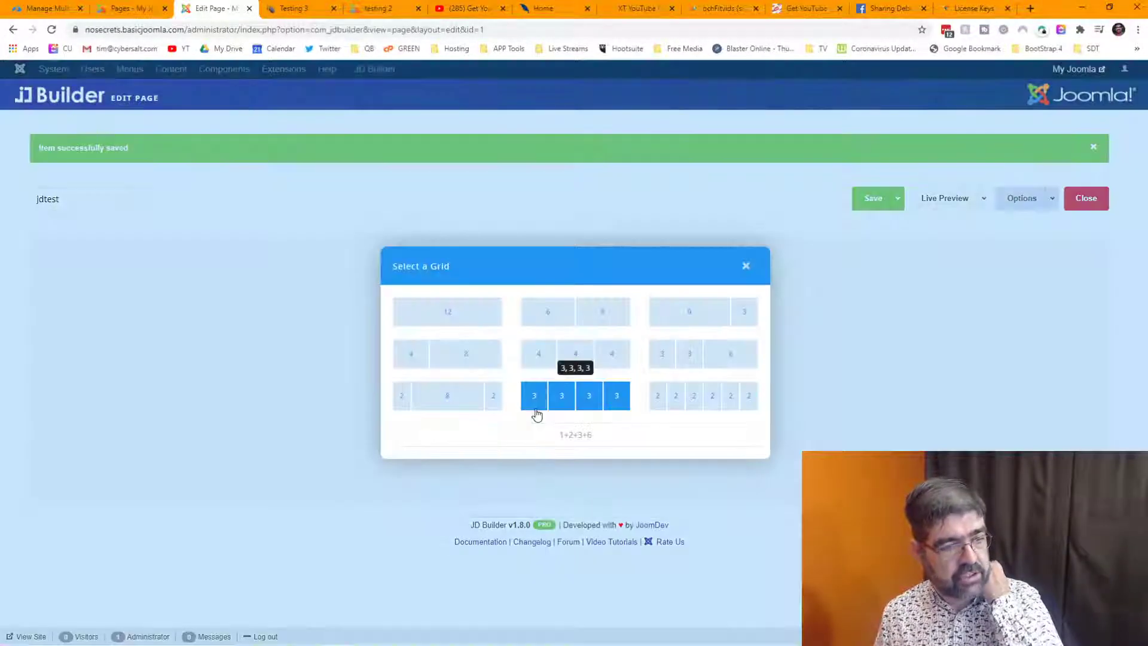
pyautogui.click(434, 313)
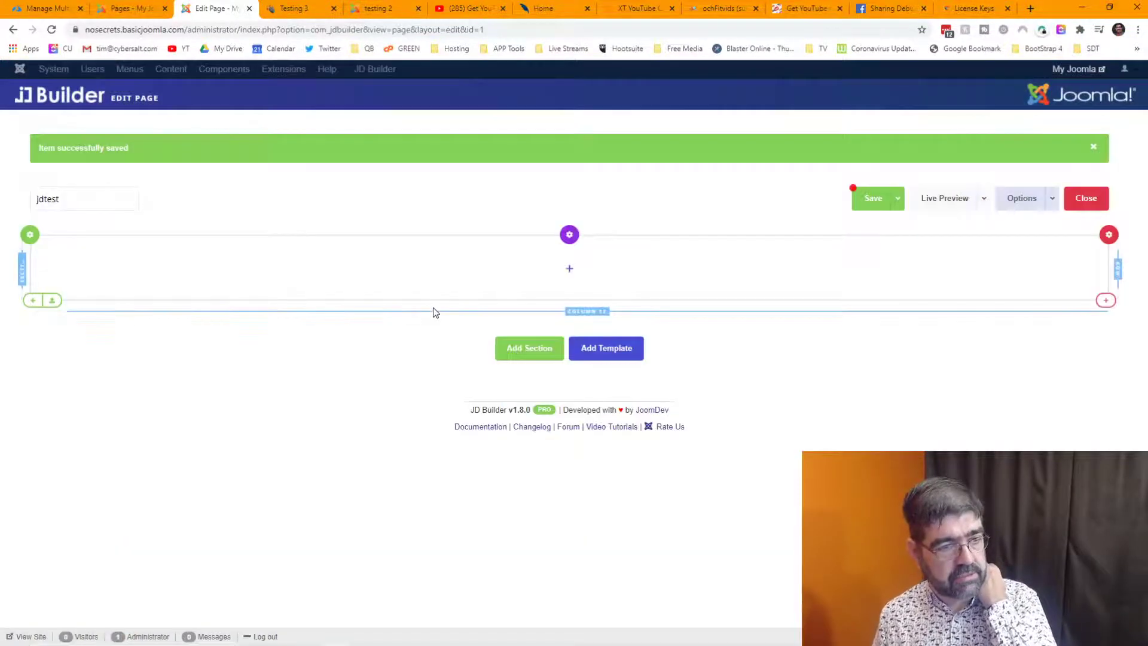
pyautogui.click(569, 270)
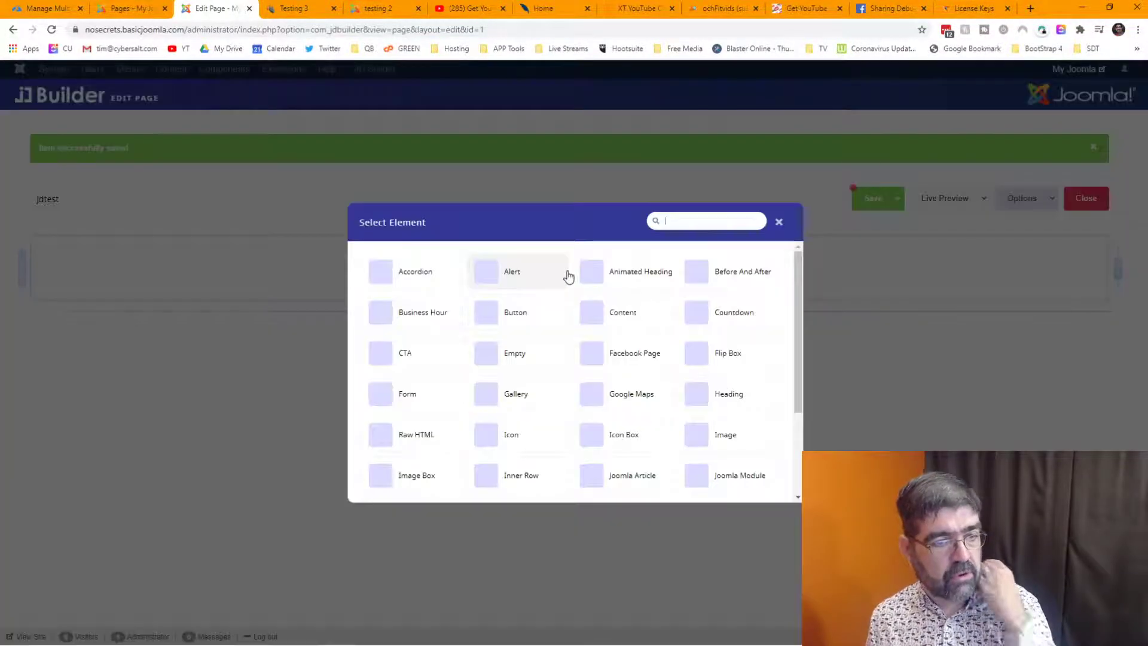
pyautogui.scroll(-1, 592, 275)
pyautogui.click(686, 221)
pyautogui.write('vi')
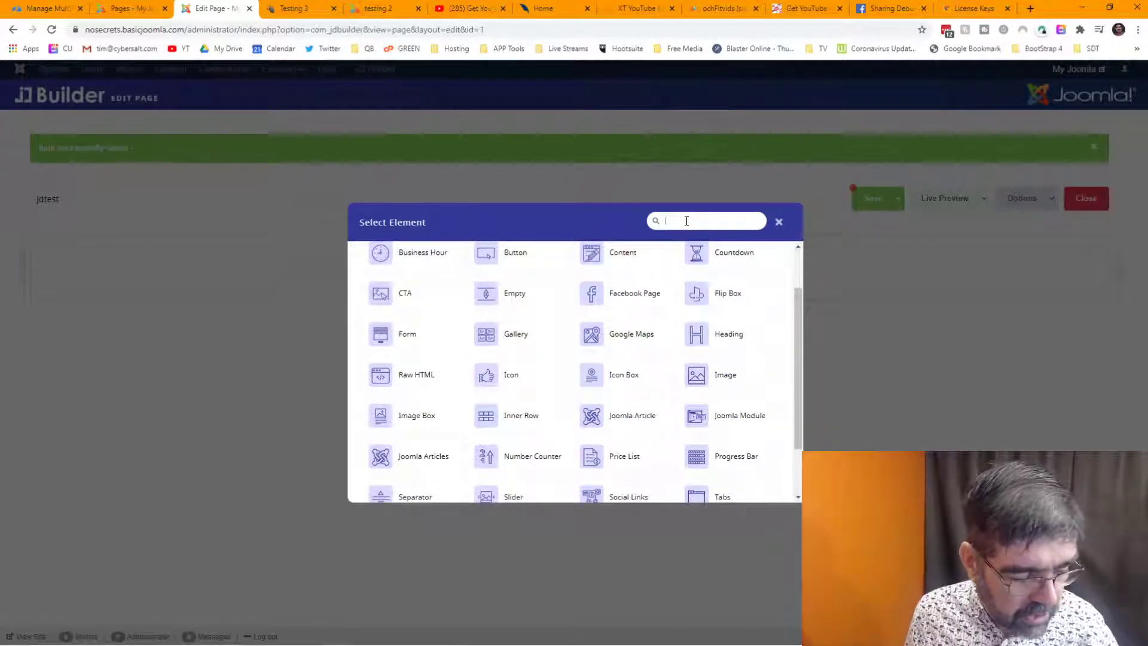
pyautogui.write('d')
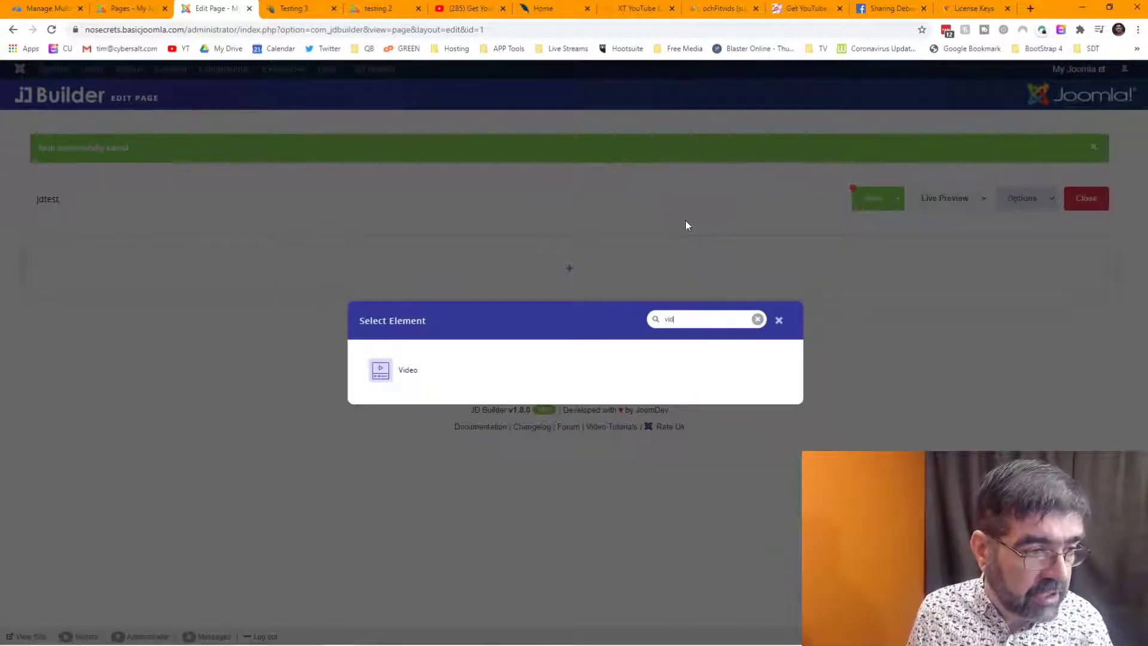
pyautogui.click(381, 371)
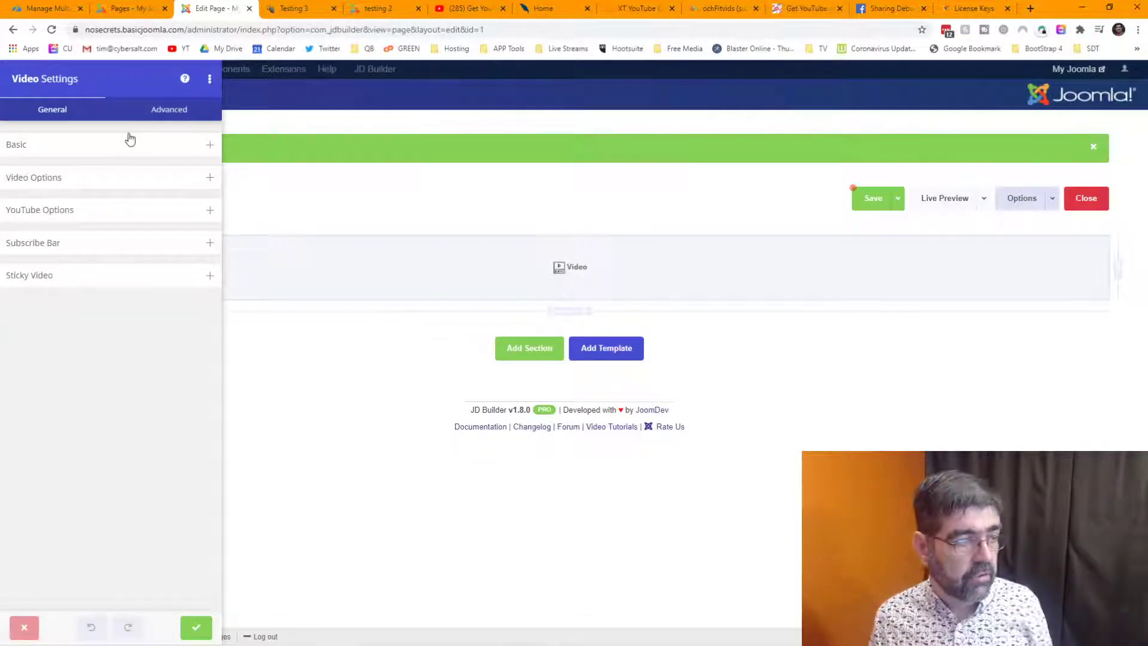
pyautogui.click(204, 146)
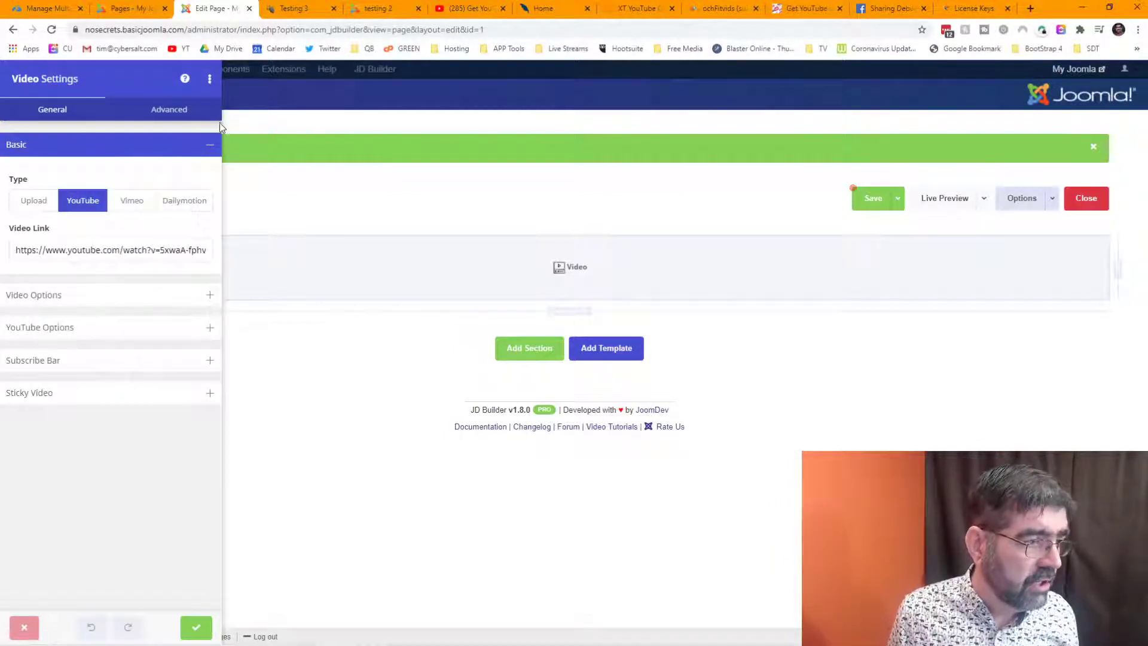
pyautogui.tripleClick(127, 254)
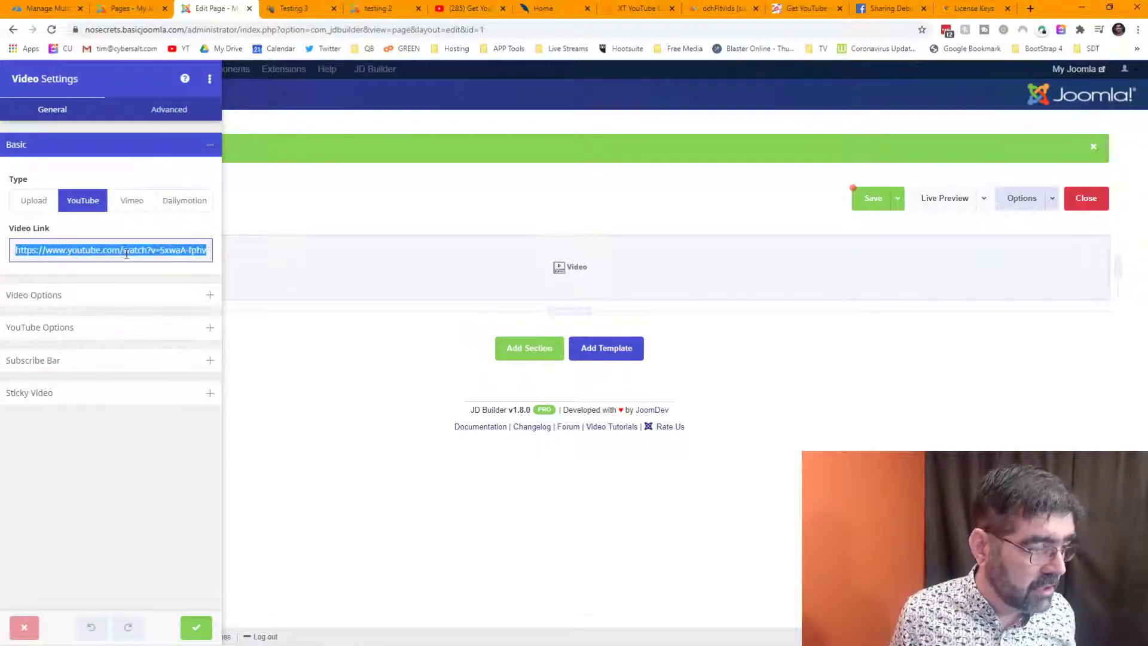
pyautogui.press('super+v')
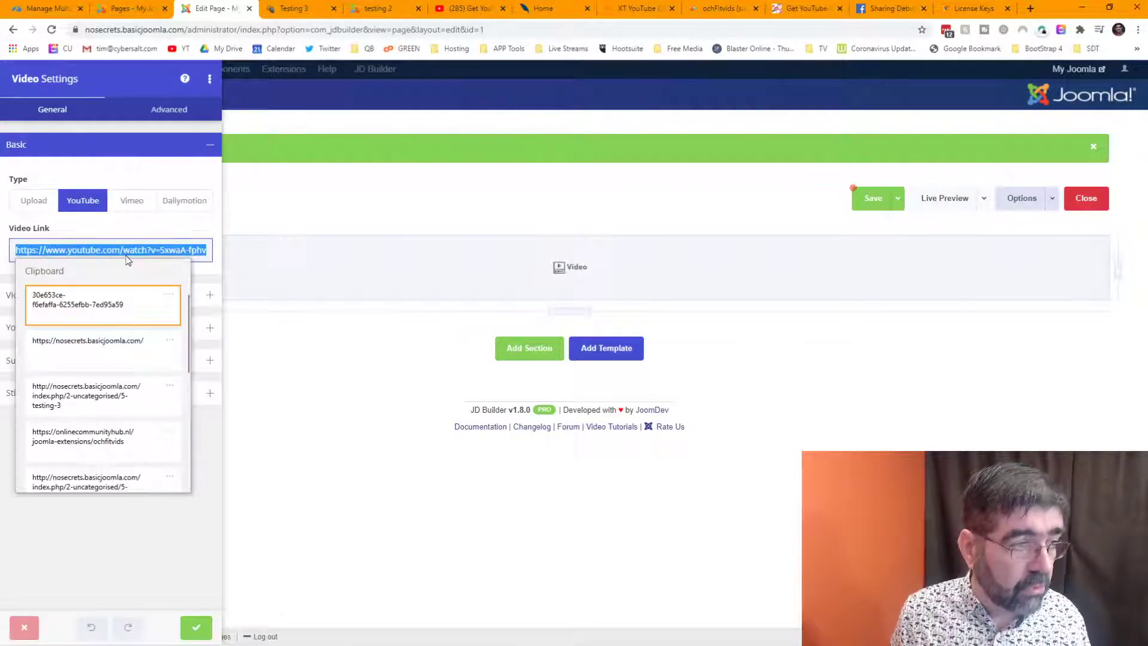
pyautogui.scroll(-5, 120, 333)
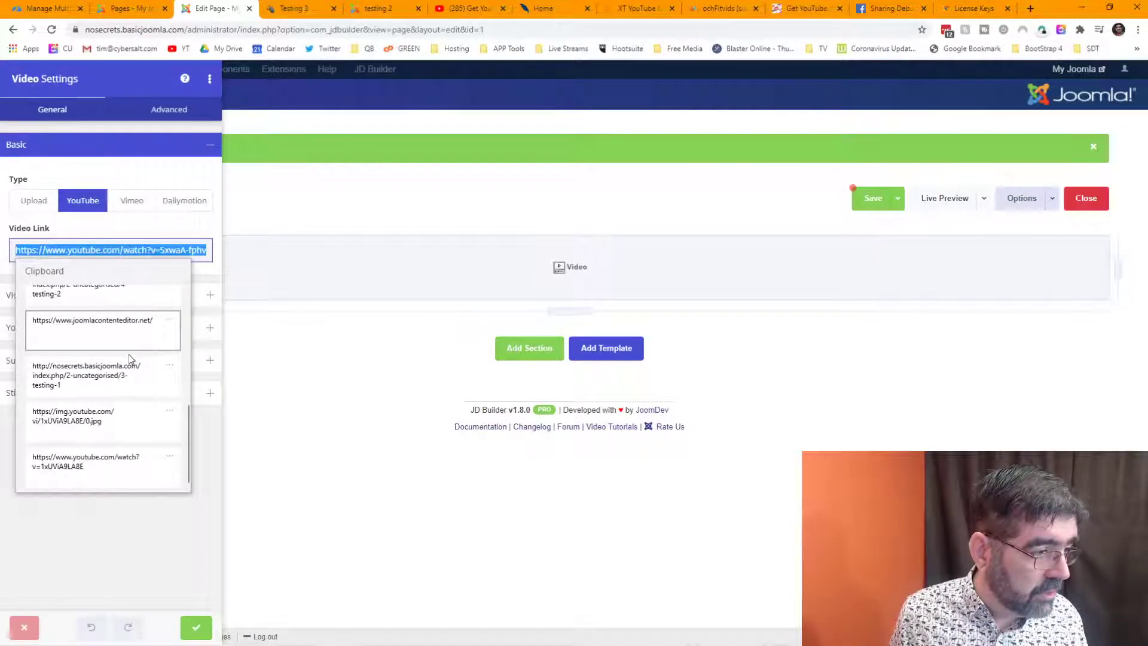
pyautogui.click(102, 466)
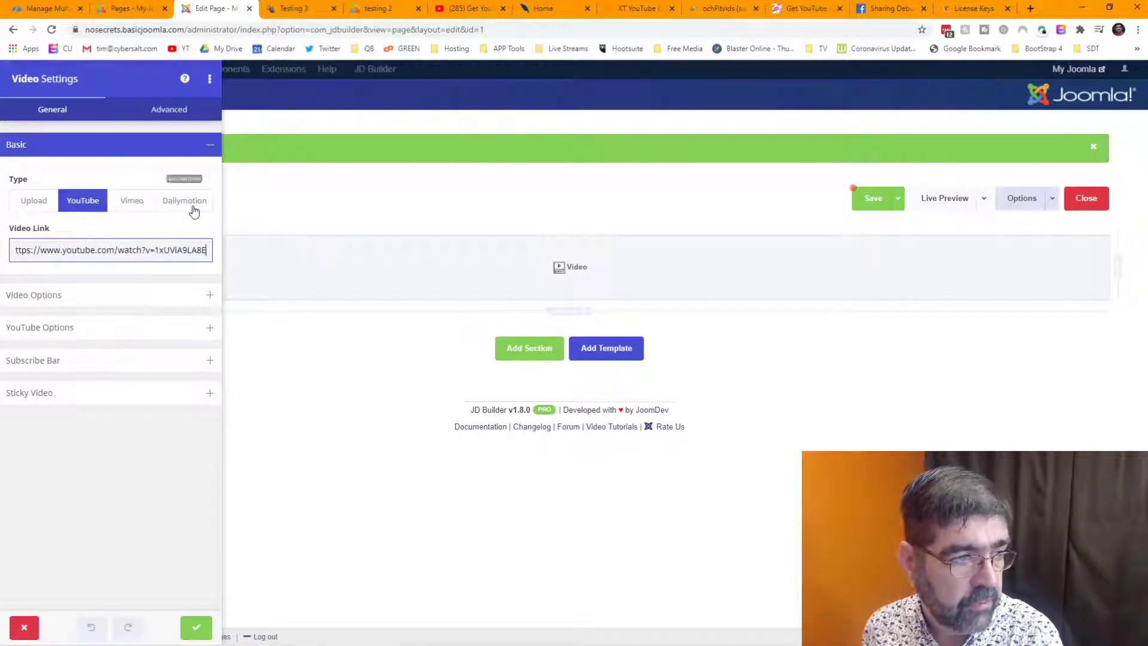
# Step: Examine the Video element's upload source, its general video options and its YouTube options, including the thumbnail sizes
pyautogui.click(27, 209)
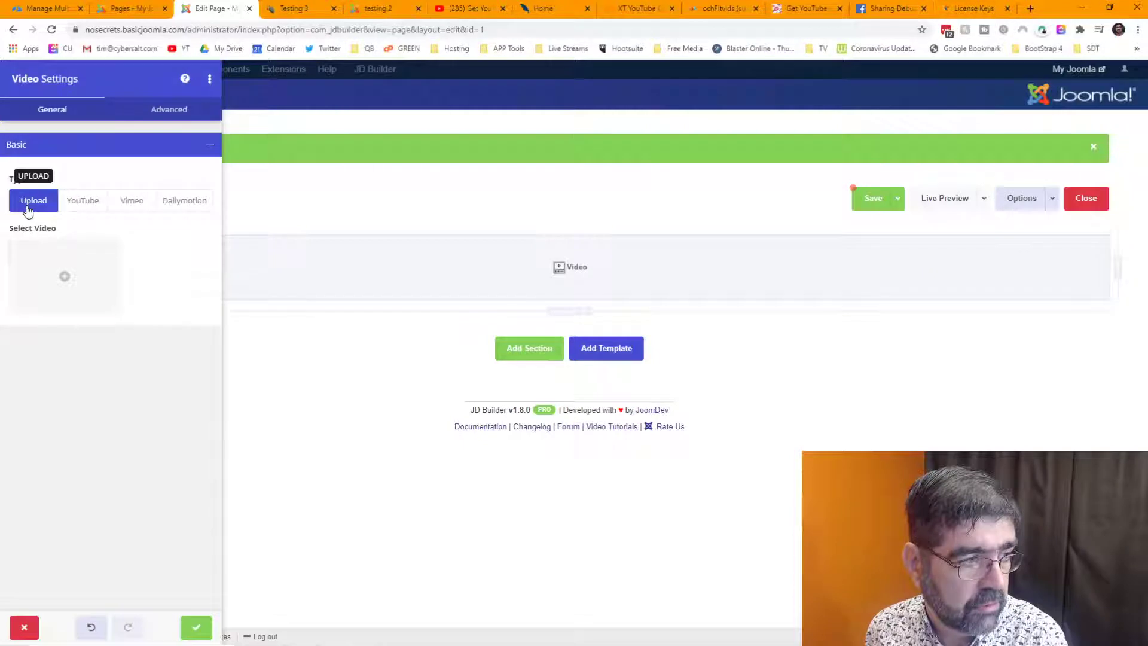
pyautogui.click(73, 209)
pyautogui.click(206, 297)
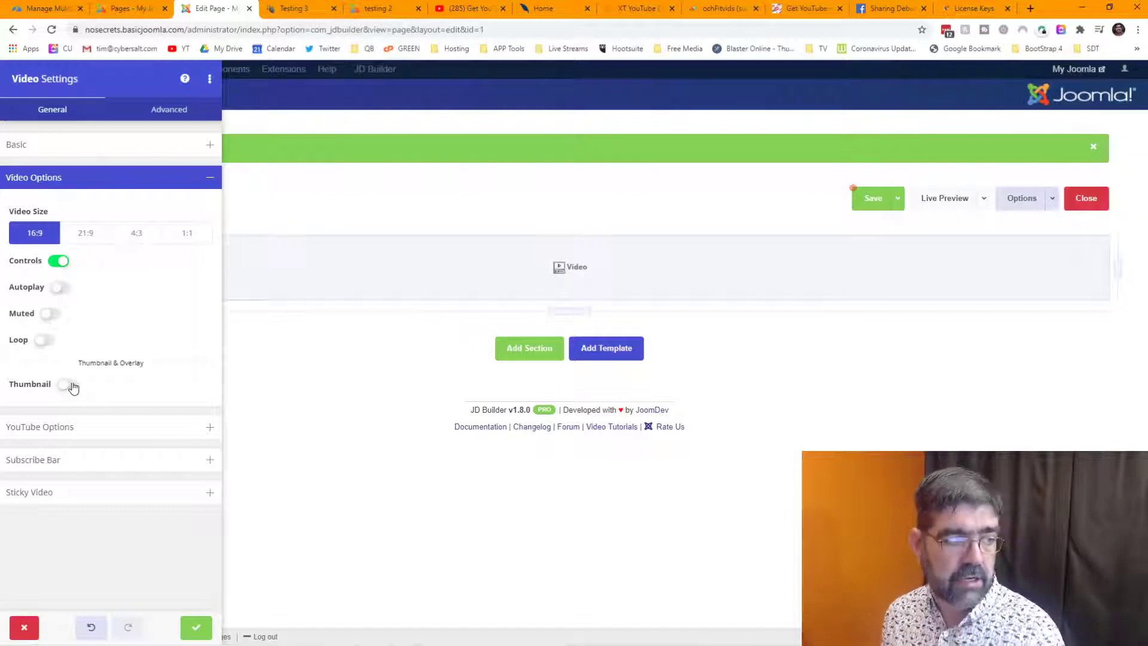
pyautogui.click(210, 429)
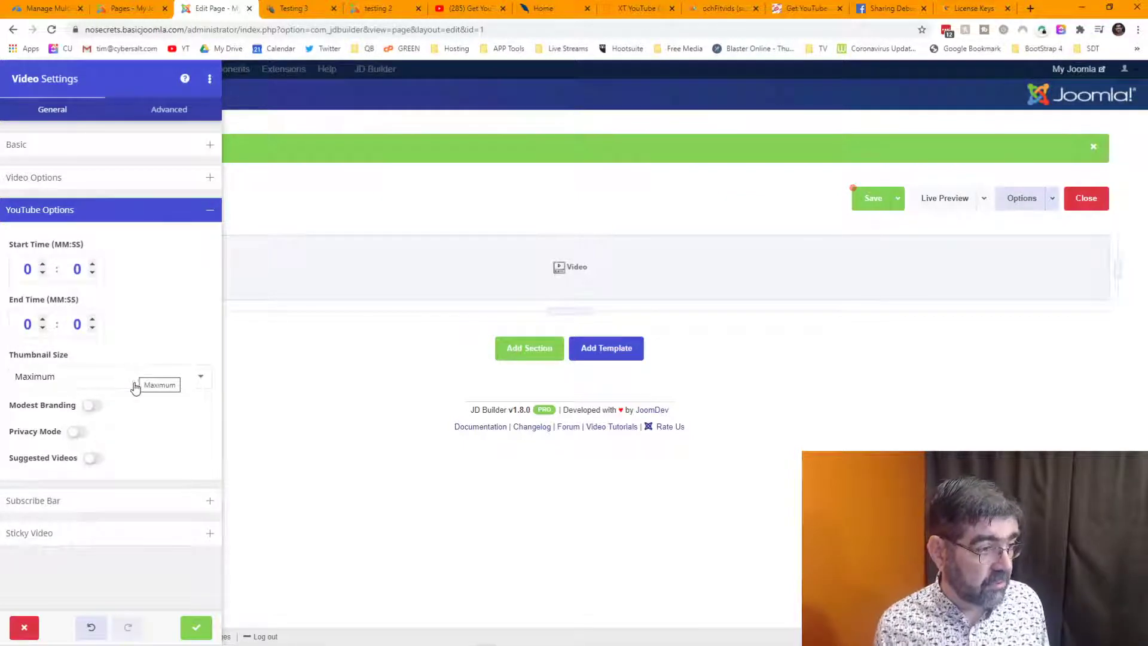
pyautogui.click(135, 388)
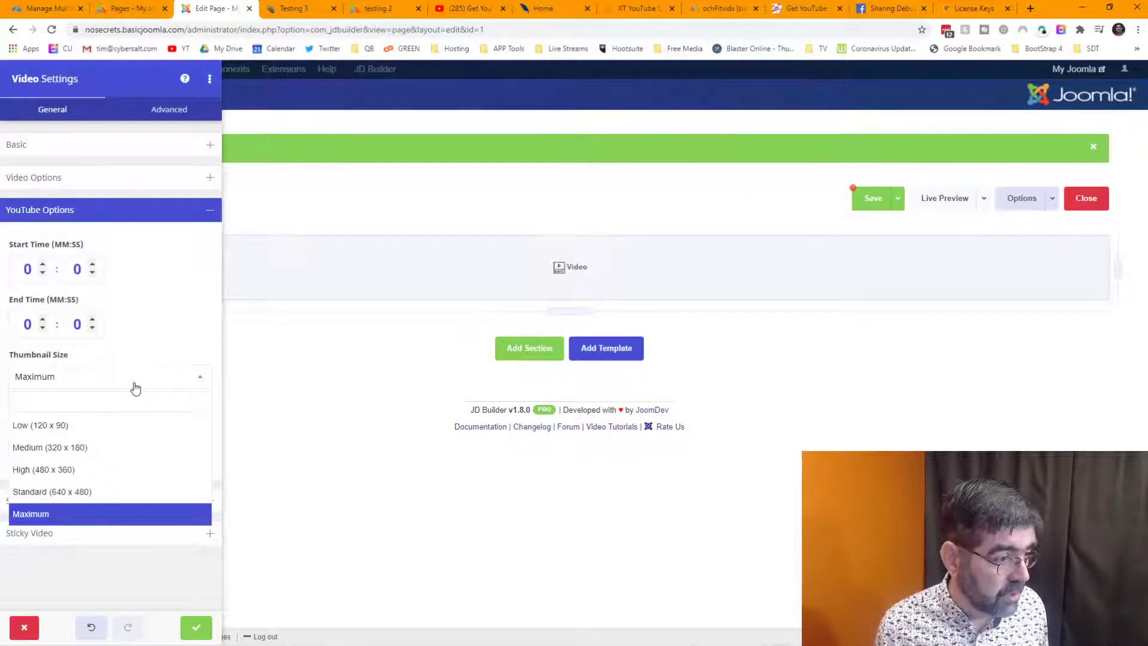
pyautogui.click(136, 388)
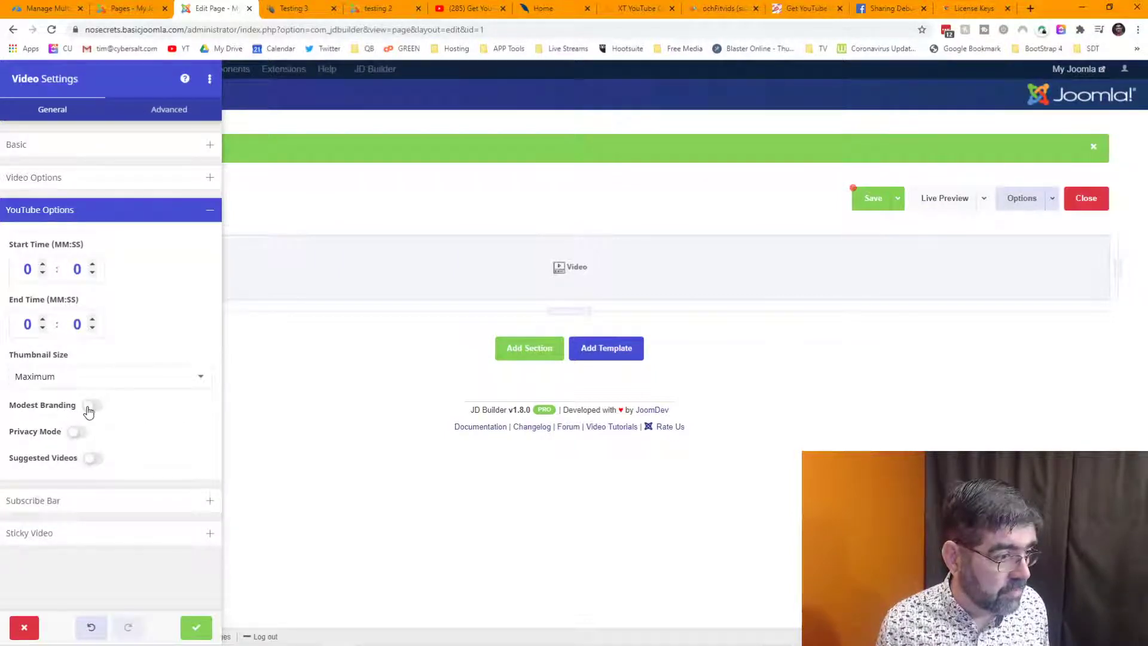
pyautogui.click(91, 407)
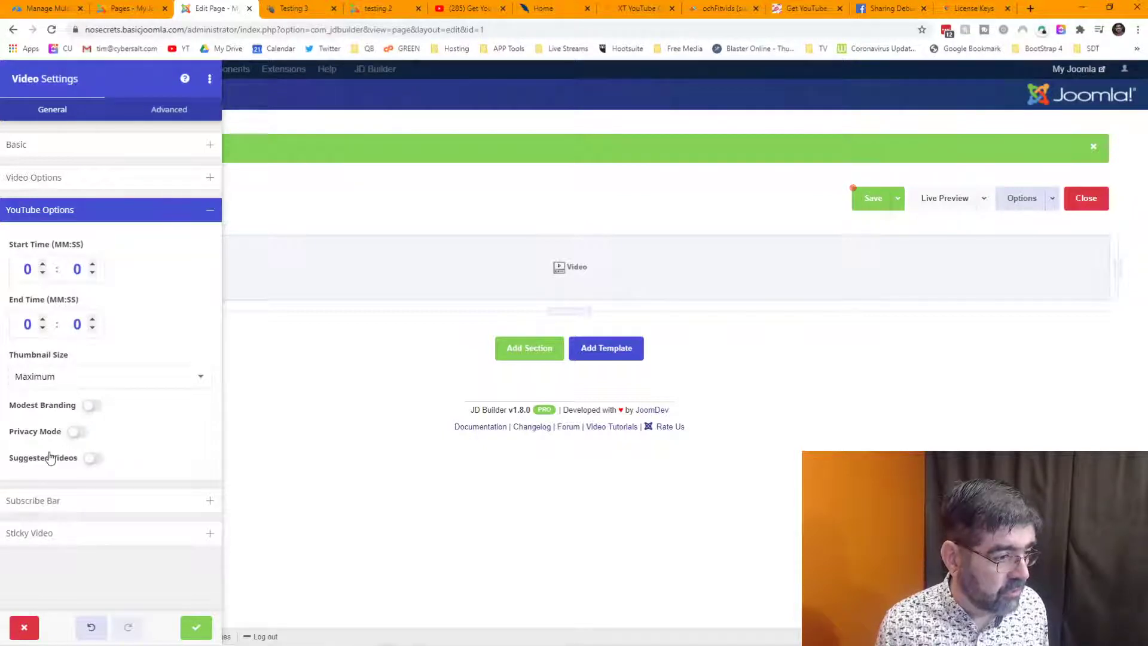
# Step: In the Video element's subscribe bar settings, identify the YouTube channel by Channel Name instead of by ID
pyautogui.click(55, 501)
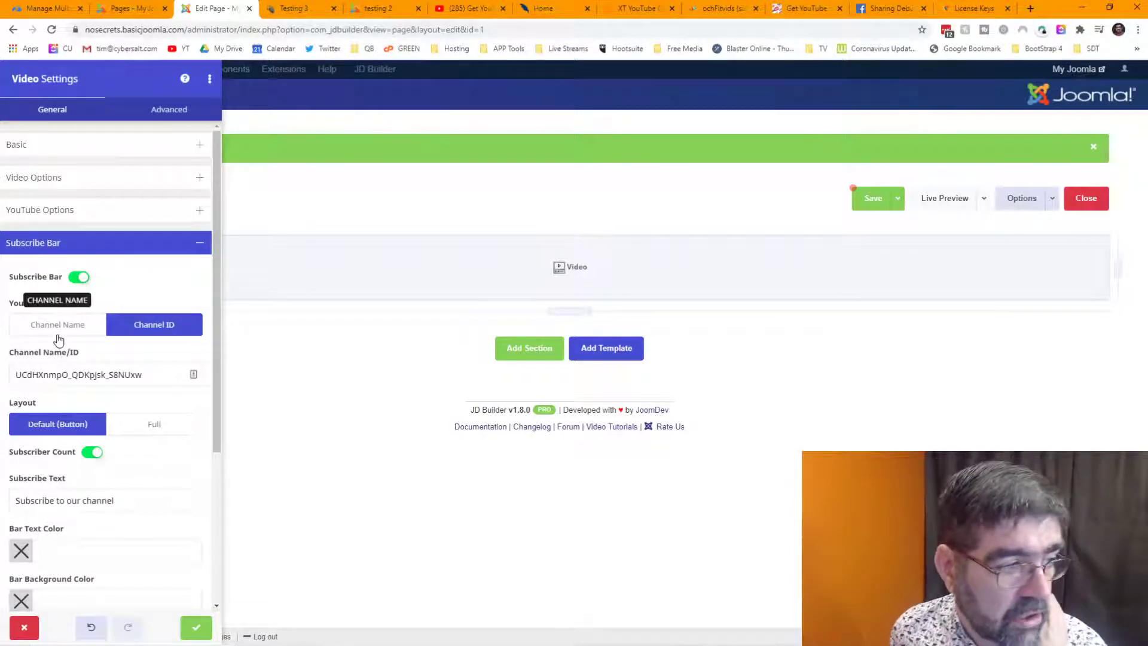
pyautogui.click(81, 328)
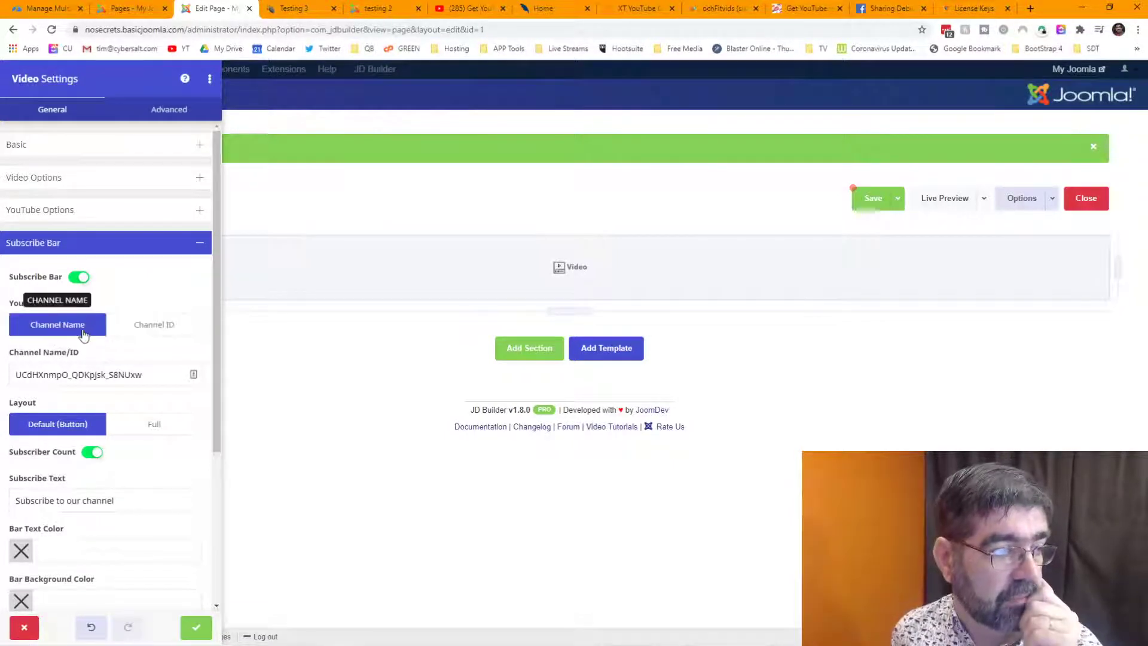
pyautogui.moveTo(156, 376); pyautogui.dragTo(1, 381)
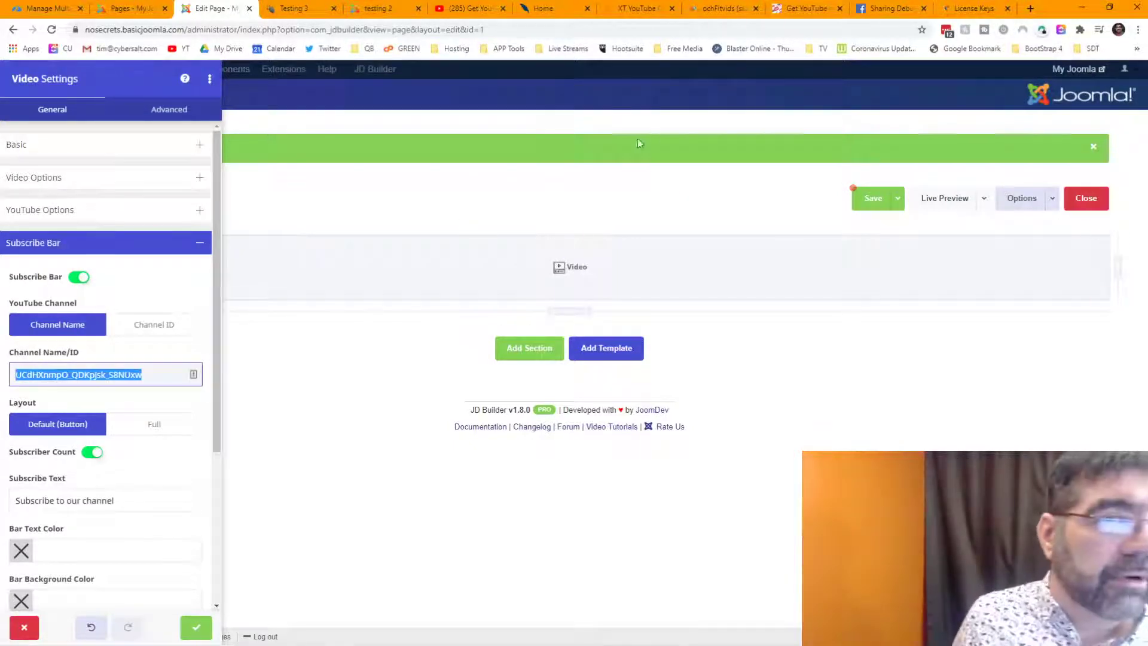
# Step: Switch to YouTube, open the Basic Joomla Tutorials channel separately from the video, and copy the channel ID out of its address
pyautogui.click(467, 9)
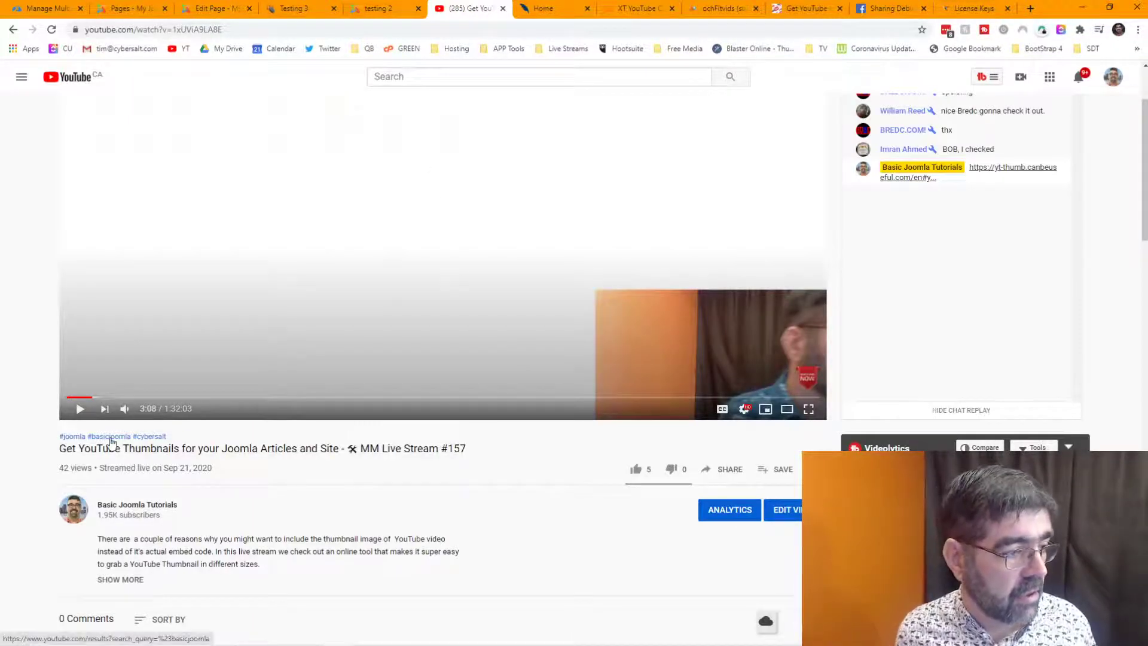
pyautogui.rightClick(122, 508)
pyautogui.click(192, 357)
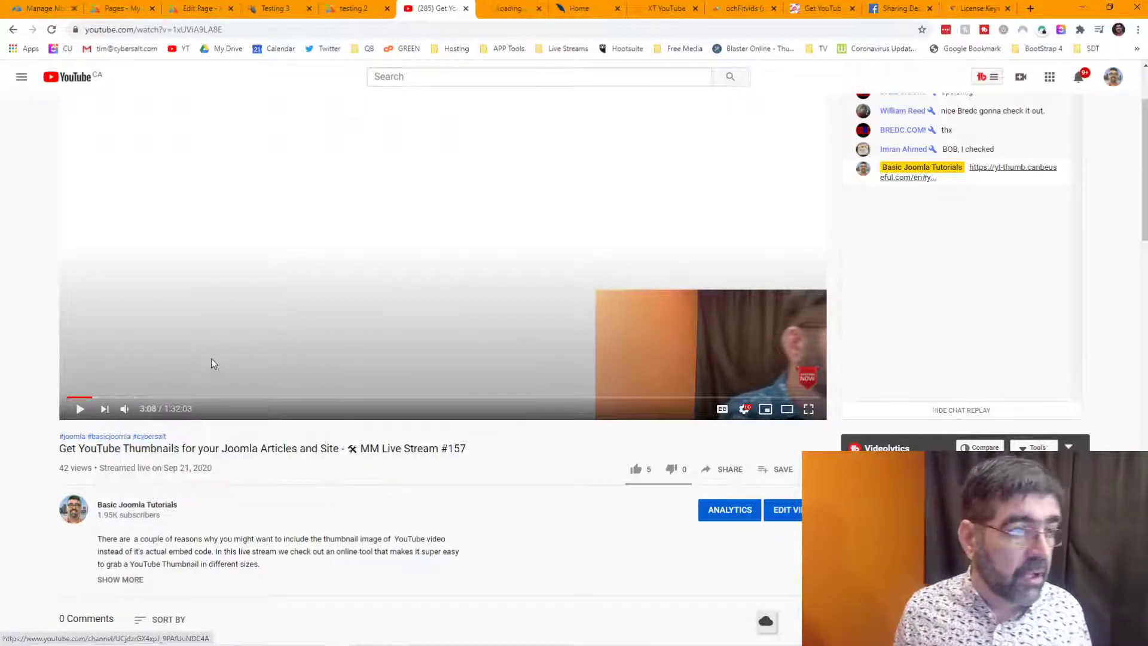
pyautogui.click(502, 6)
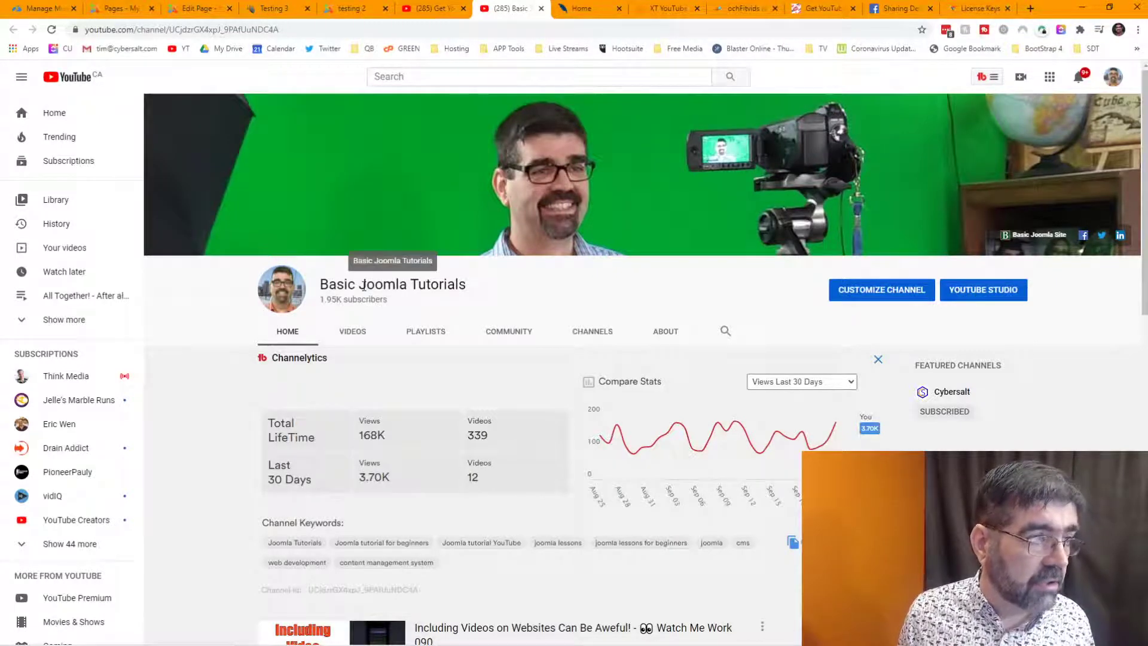
pyautogui.click(268, 29)
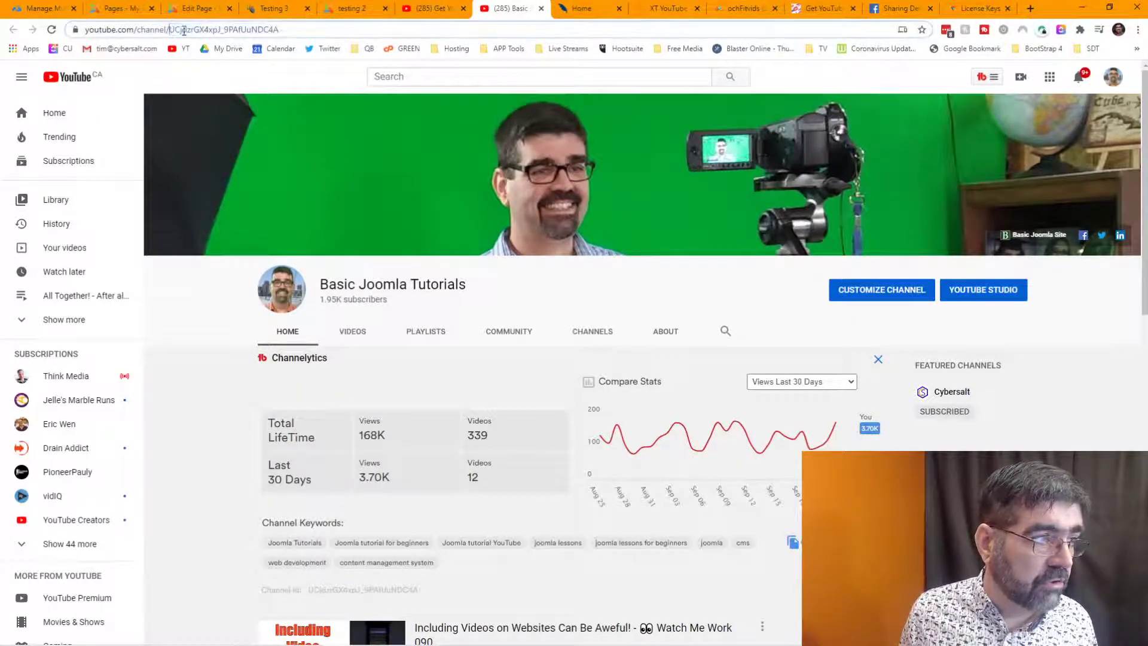
pyautogui.doubleClick(268, 30)
pyautogui.rightClick(268, 37)
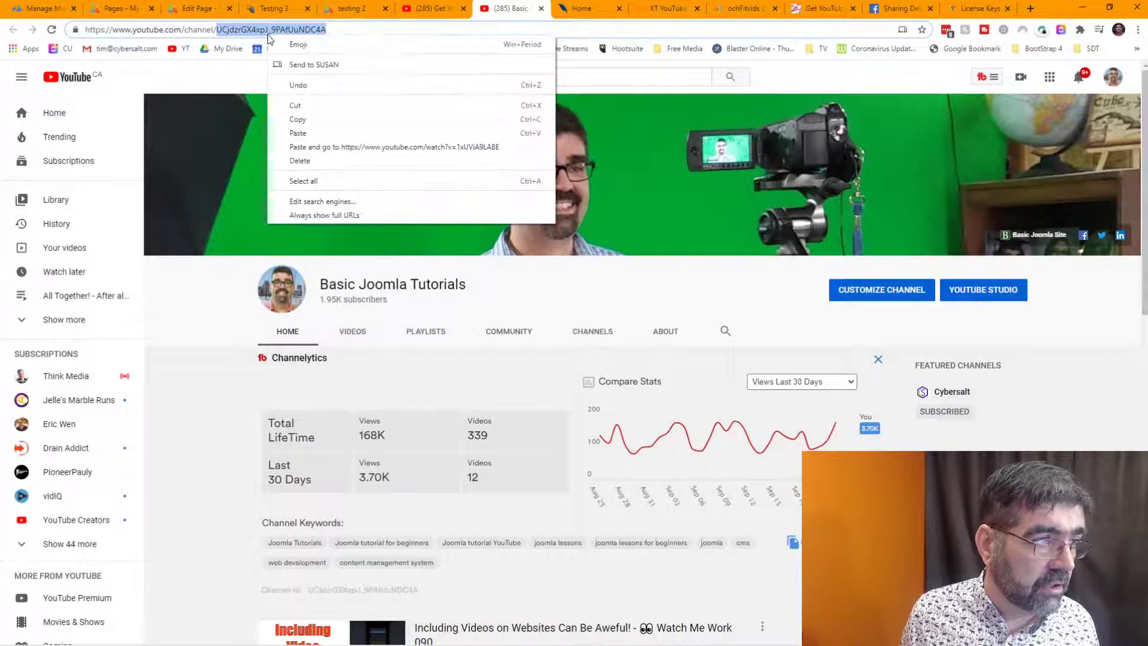
pyautogui.click(299, 119)
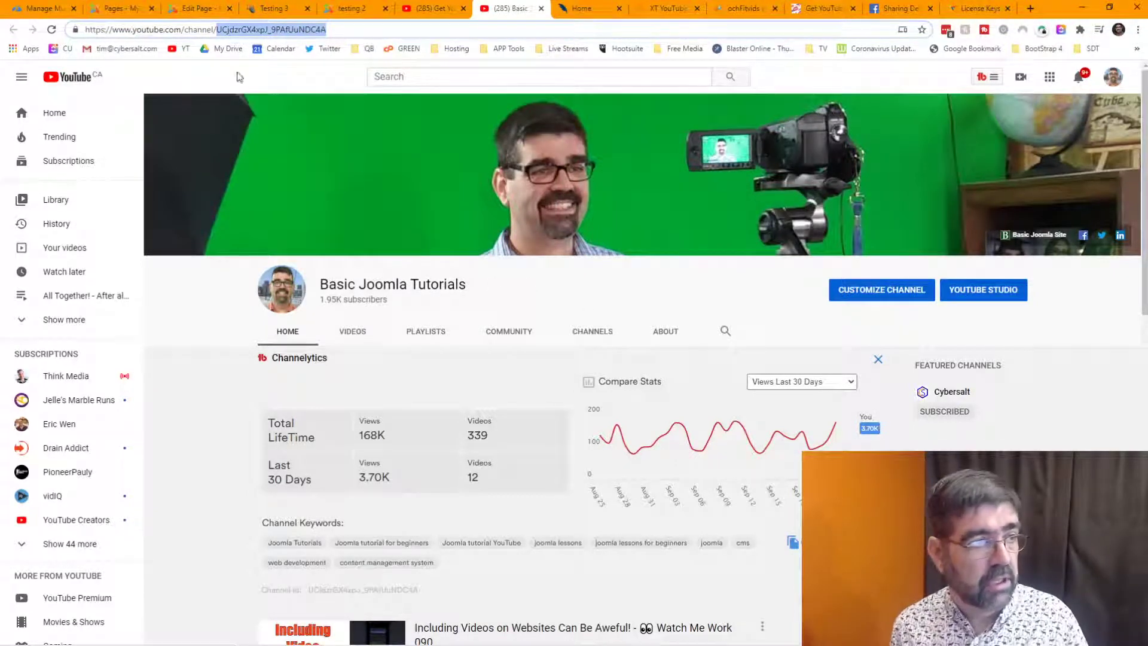
# Step: Load youtube.com/basicjoomla to check the channel's custom name
pyautogui.moveTo(189, 31); pyautogui.dragTo(560, 32)
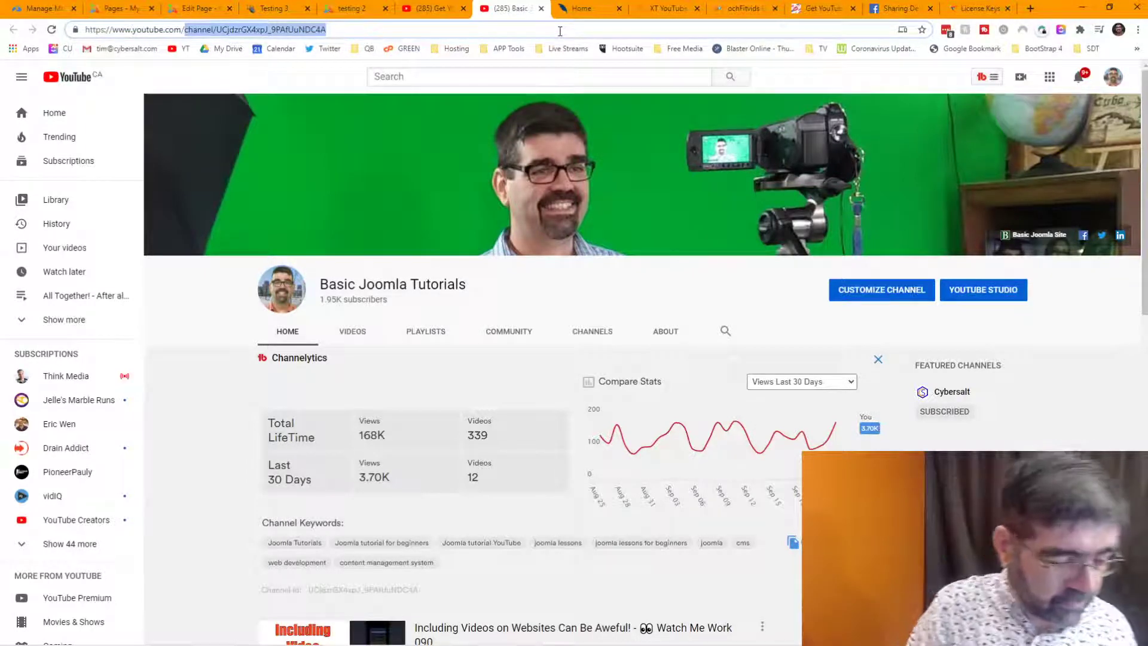
pyautogui.write('basicjoomla')
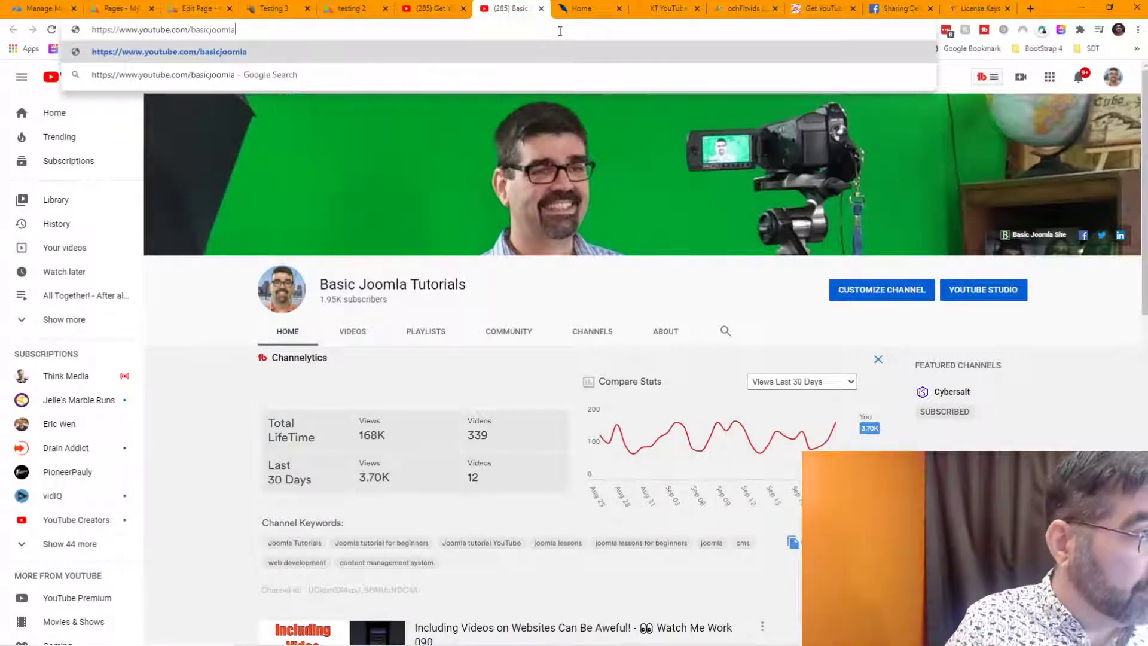
pyautogui.press('Return')
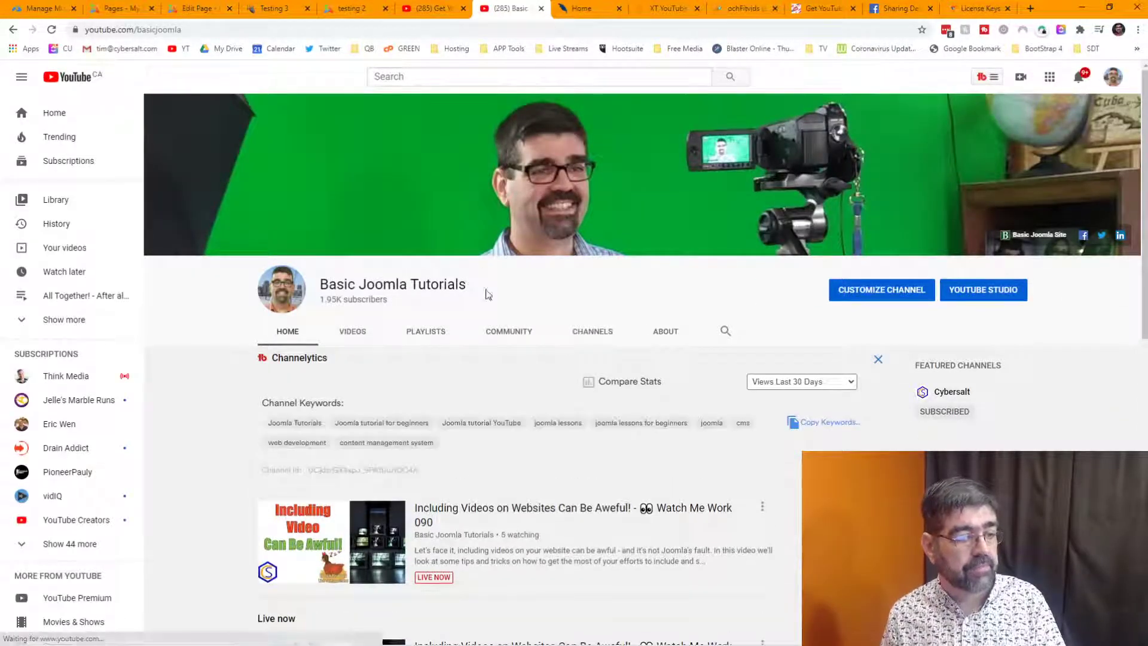
pyautogui.scroll(-1, 486, 360)
pyautogui.scroll(-2, 487, 360)
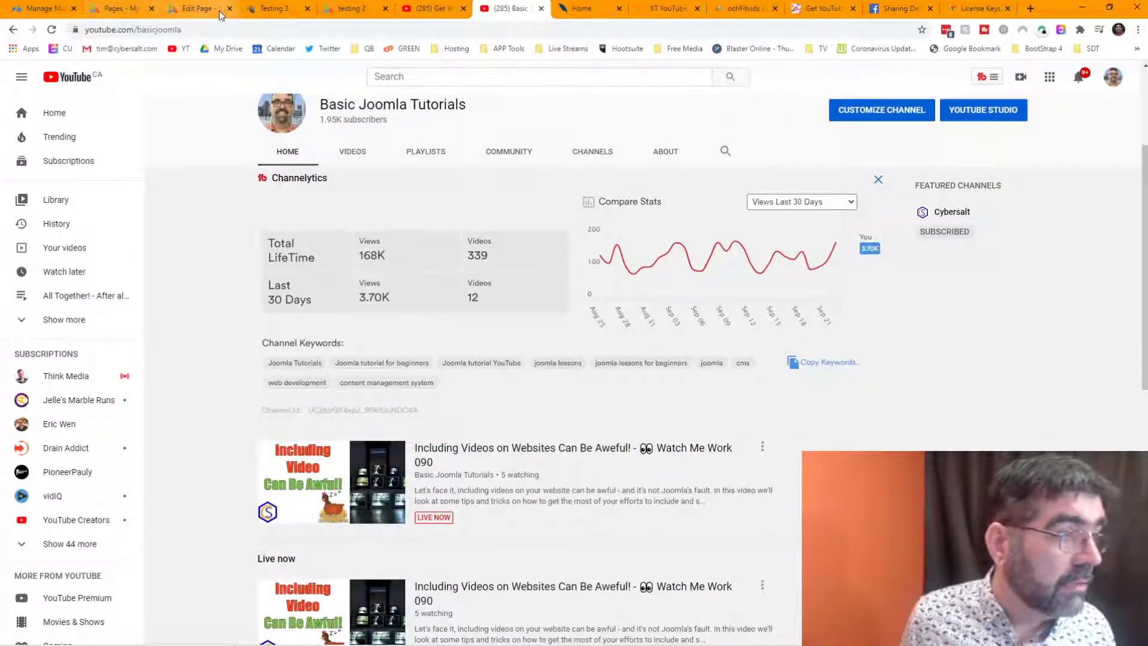
# Step: Back in JD Builder, enter basicjoomla as the subscribe bar's channel and keep Channel Name as its identifier type
pyautogui.click(174, 7)
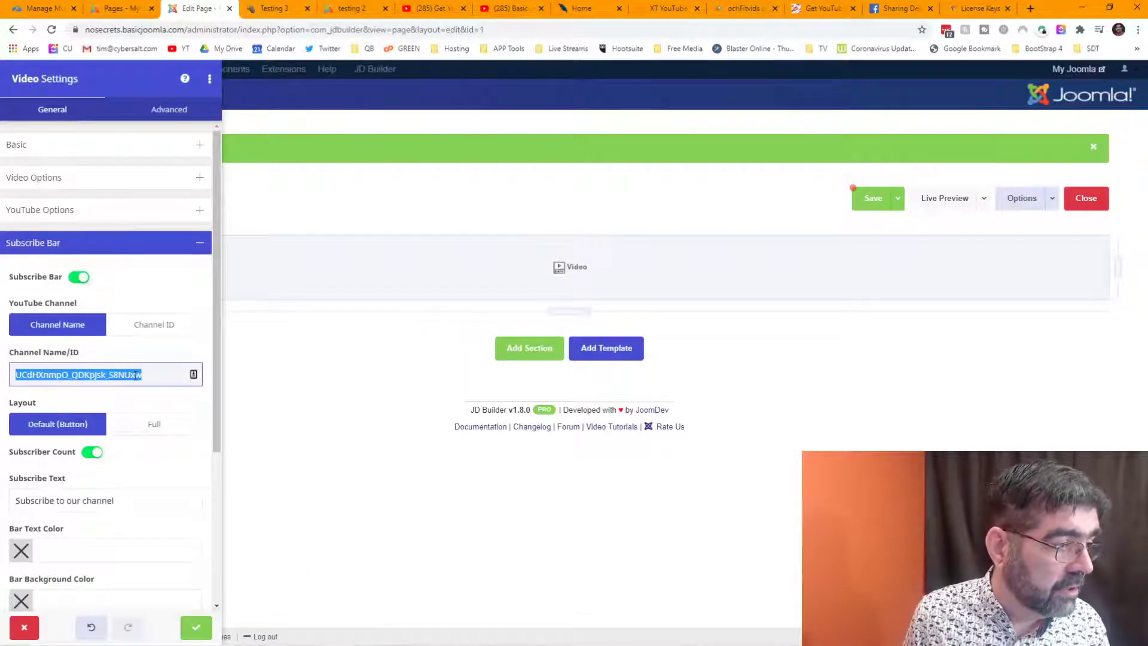
pyautogui.write('basicjoomla')
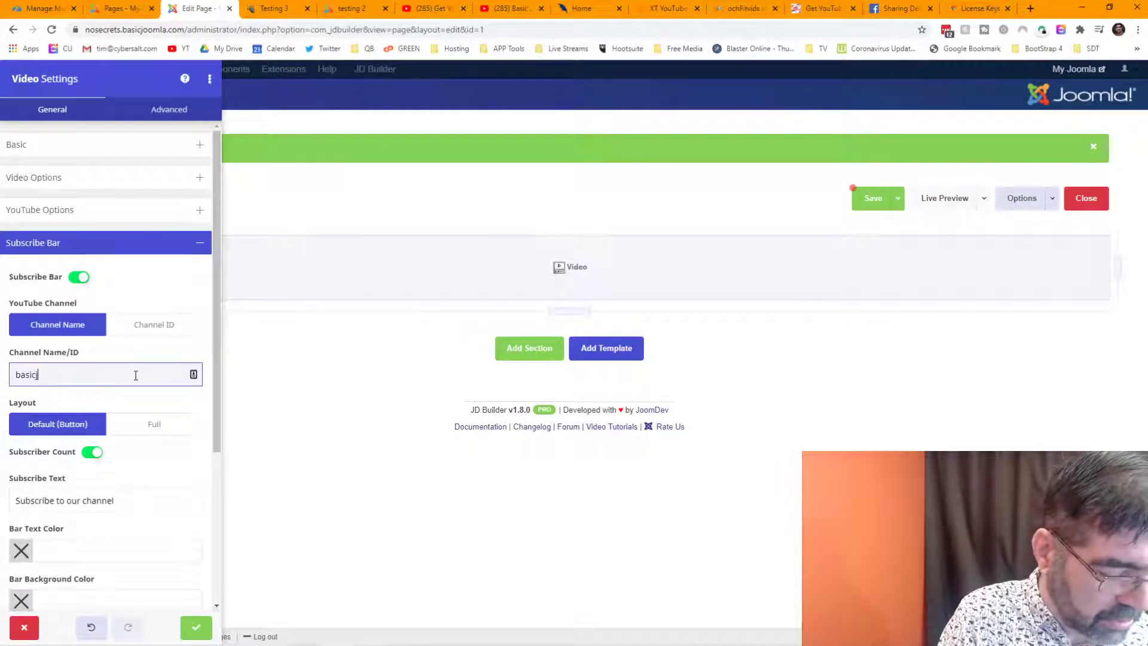
pyautogui.click(159, 326)
pyautogui.click(57, 325)
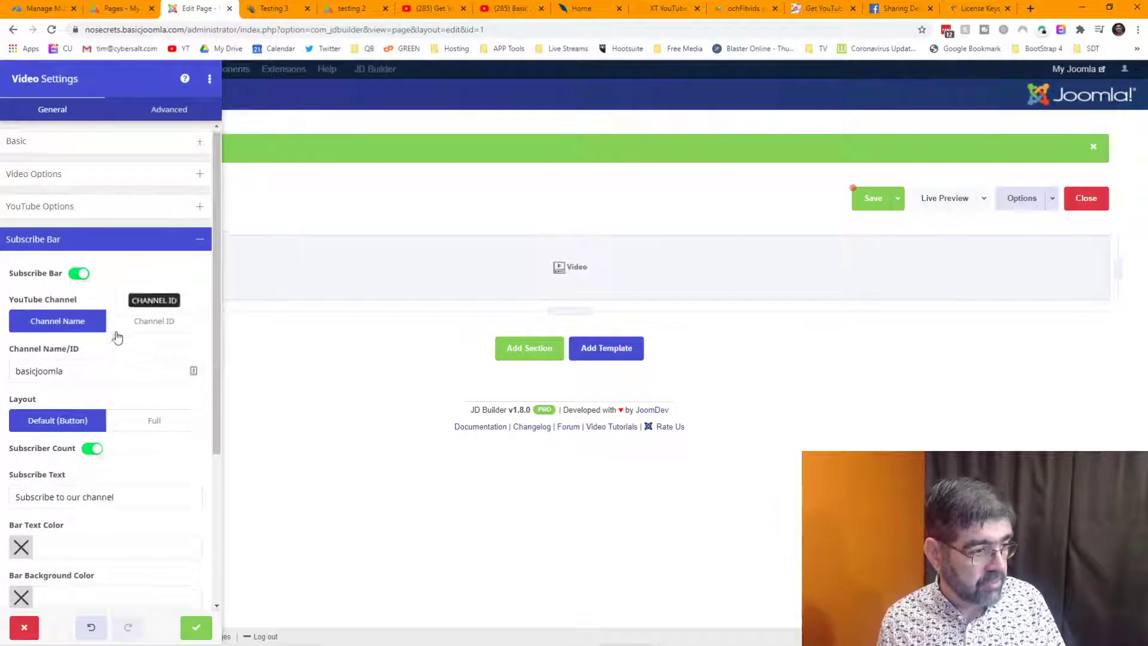
pyautogui.scroll(-2, 114, 335)
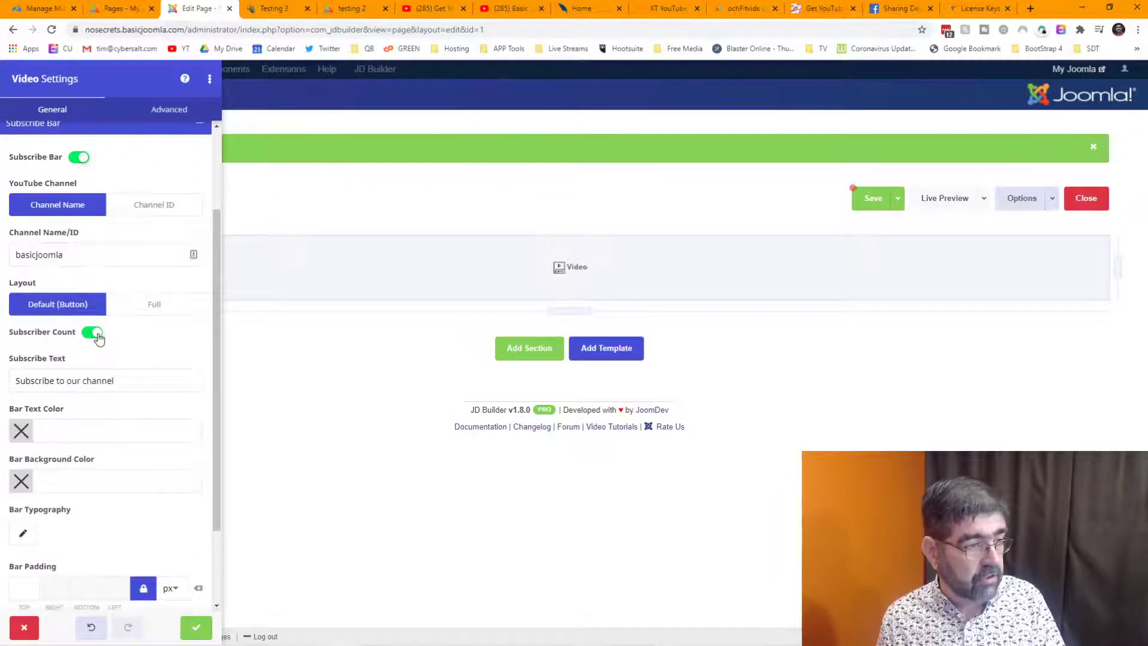
# Step: Try the Video element's Sticky option and examine its width settings for tablet and mobile
pyautogui.scroll(-1, 60, 365)
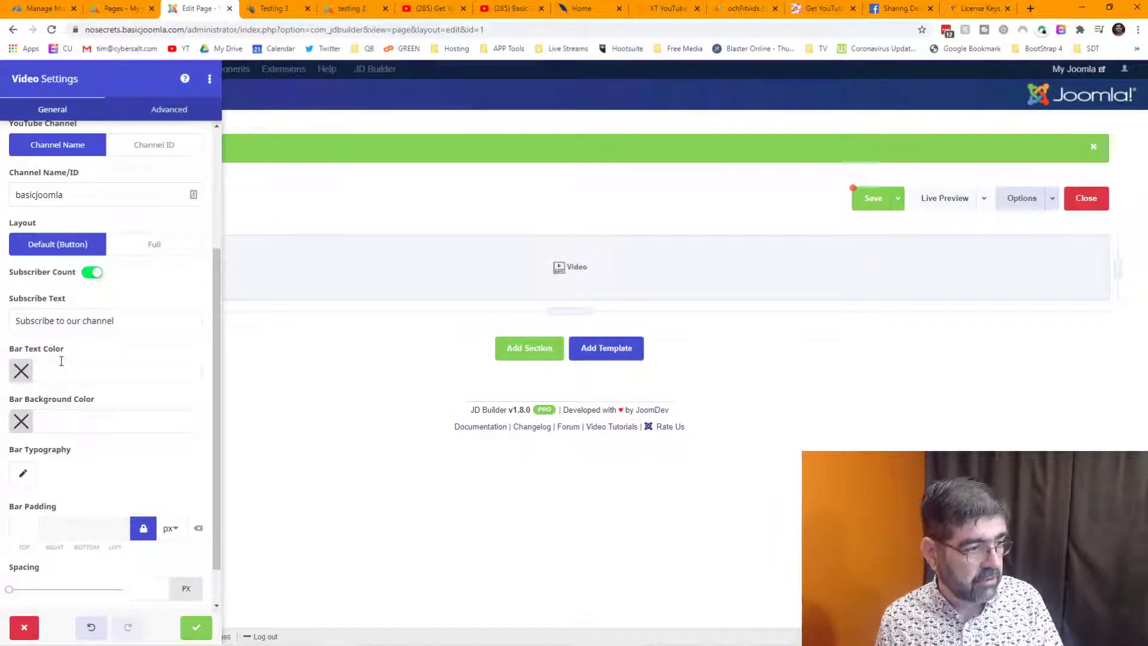
pyautogui.scroll(-1, 61, 361)
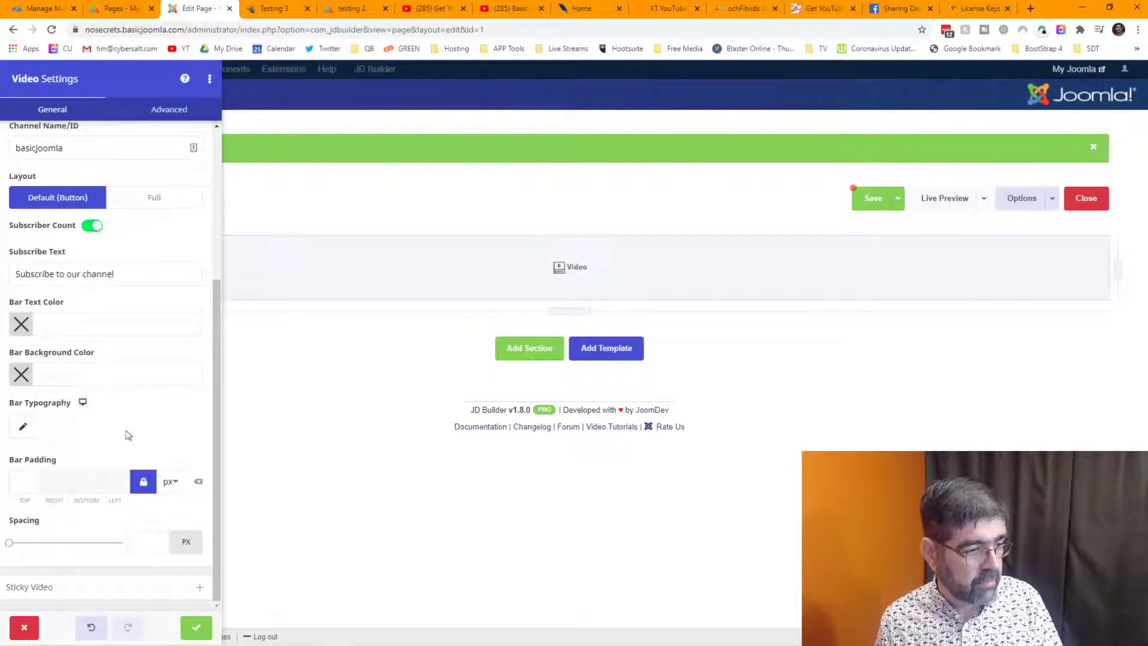
pyautogui.click(201, 587)
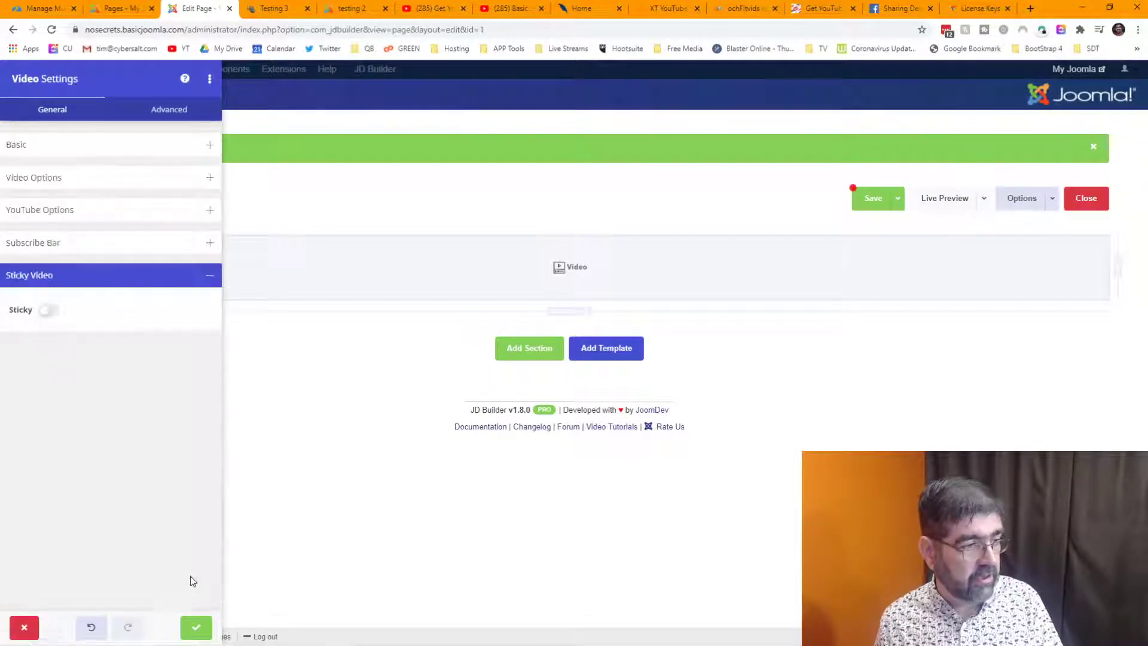
pyautogui.click(43, 313)
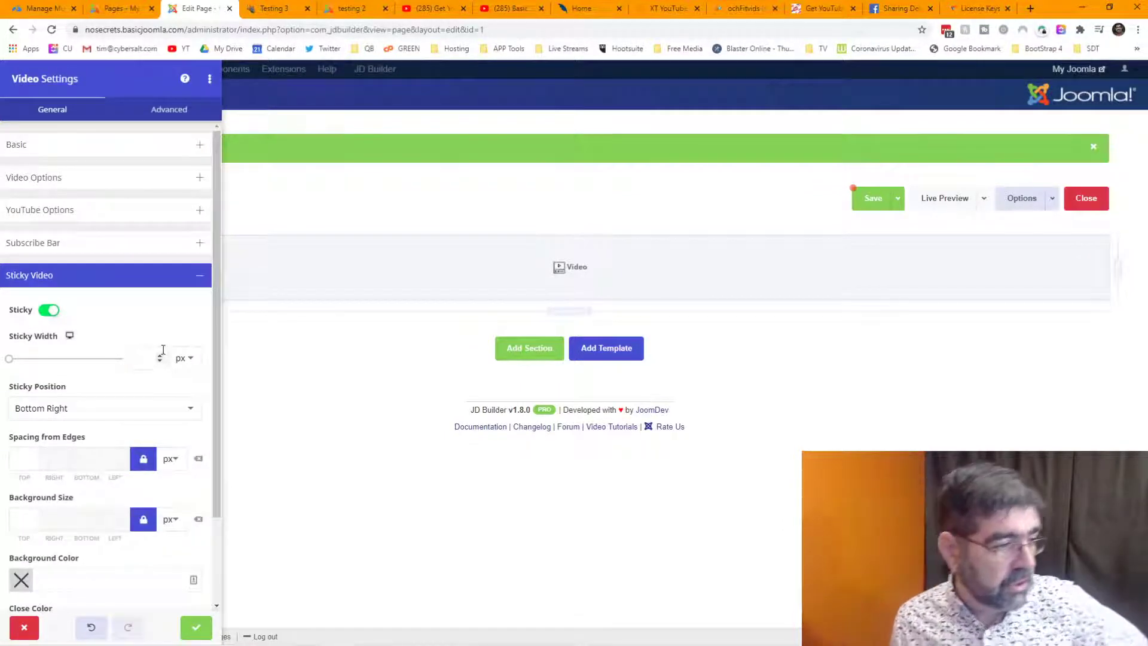
pyautogui.scroll(-2, 114, 356)
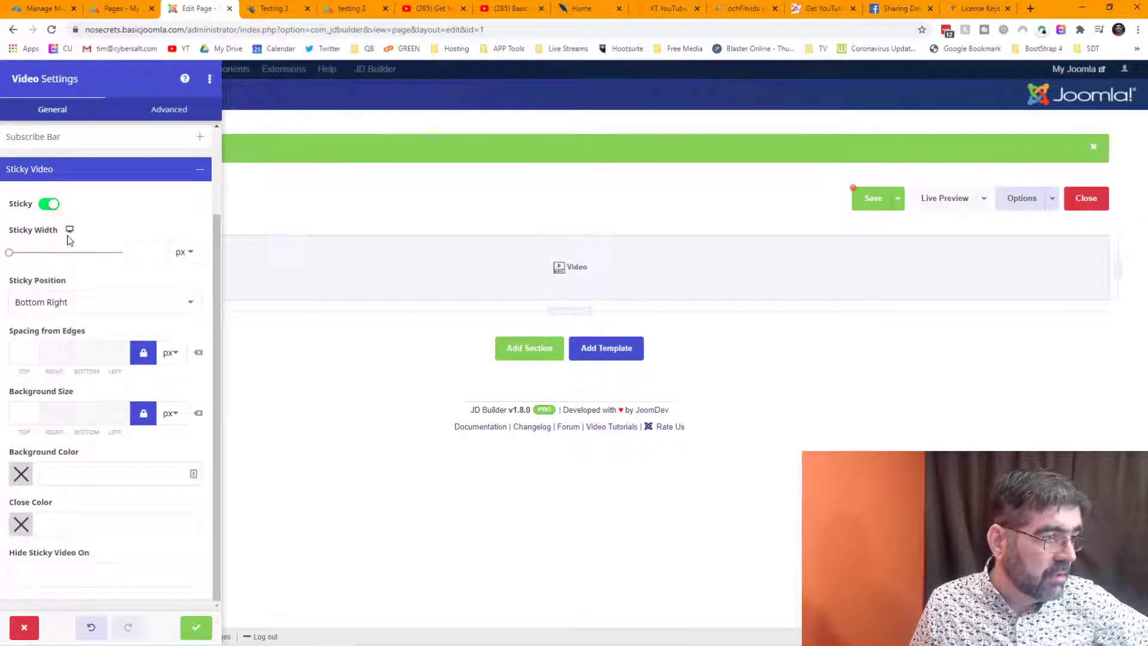
pyautogui.click(73, 214)
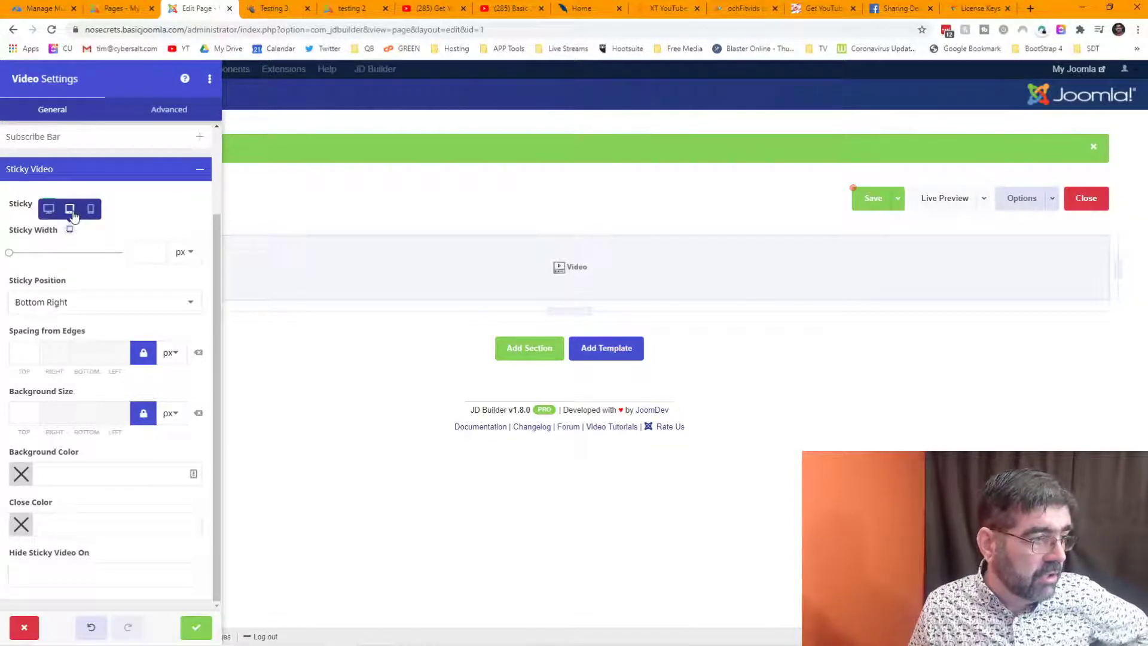
pyautogui.click(91, 213)
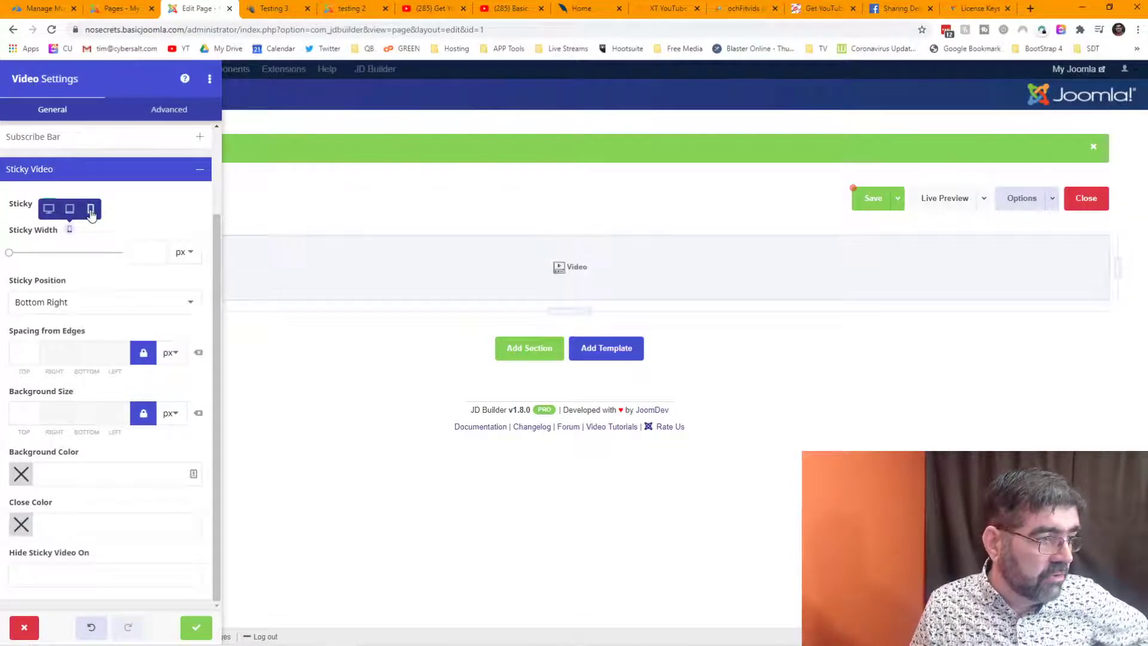
pyautogui.click(49, 207)
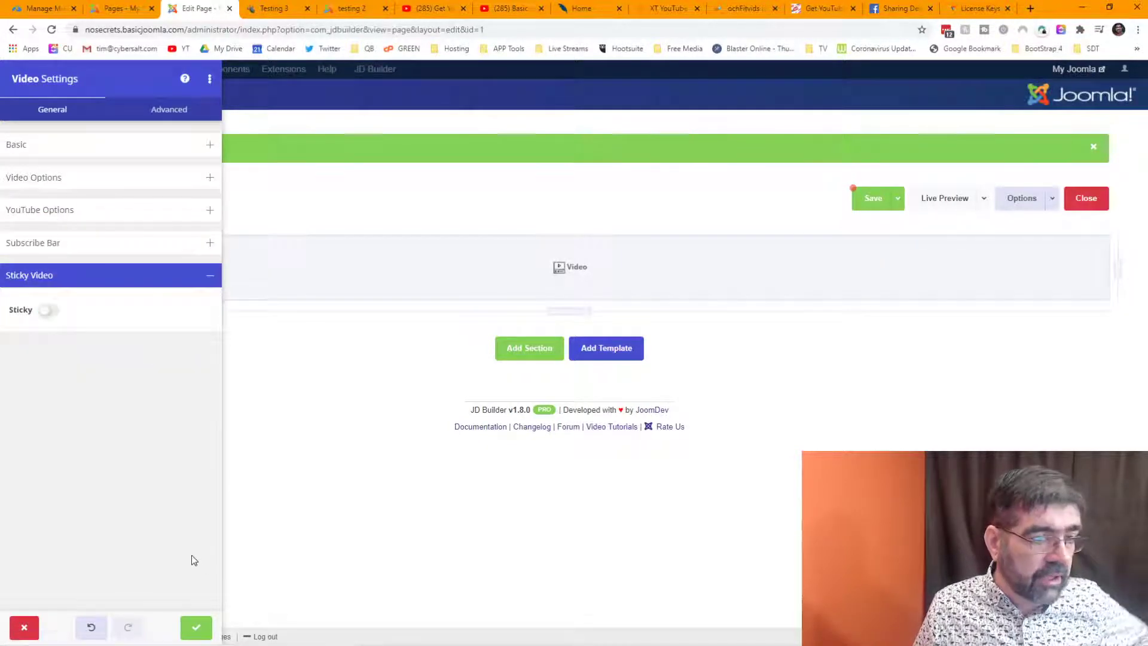
# Step: Apply the Video element's settings and save the jdtest page
pyautogui.click(188, 629)
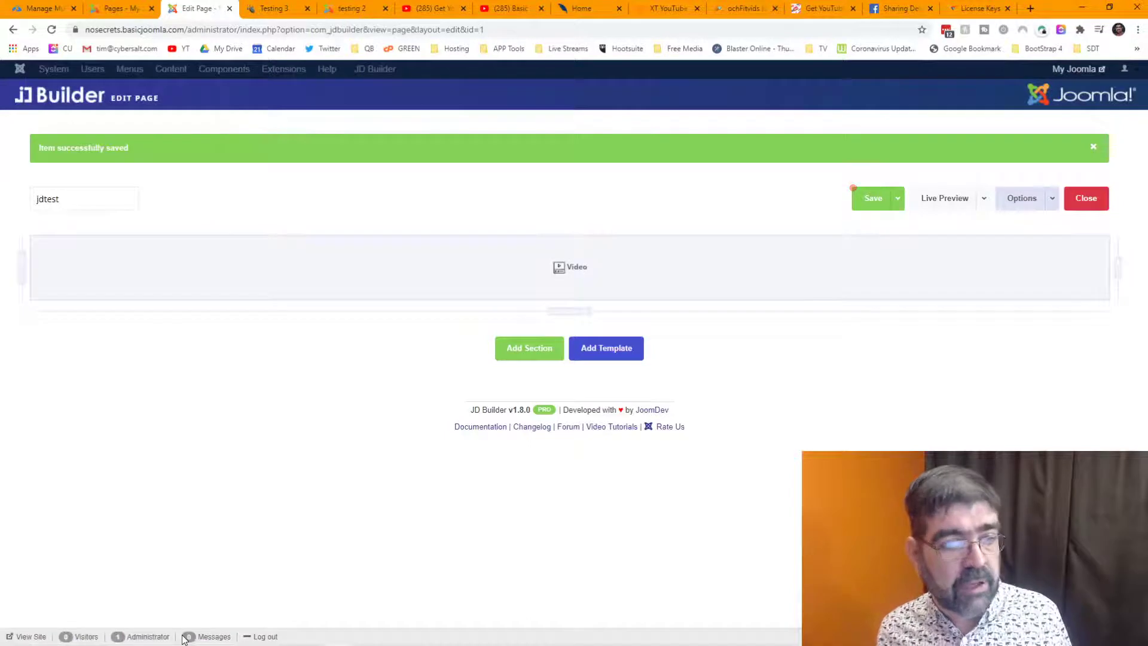
pyautogui.click(868, 201)
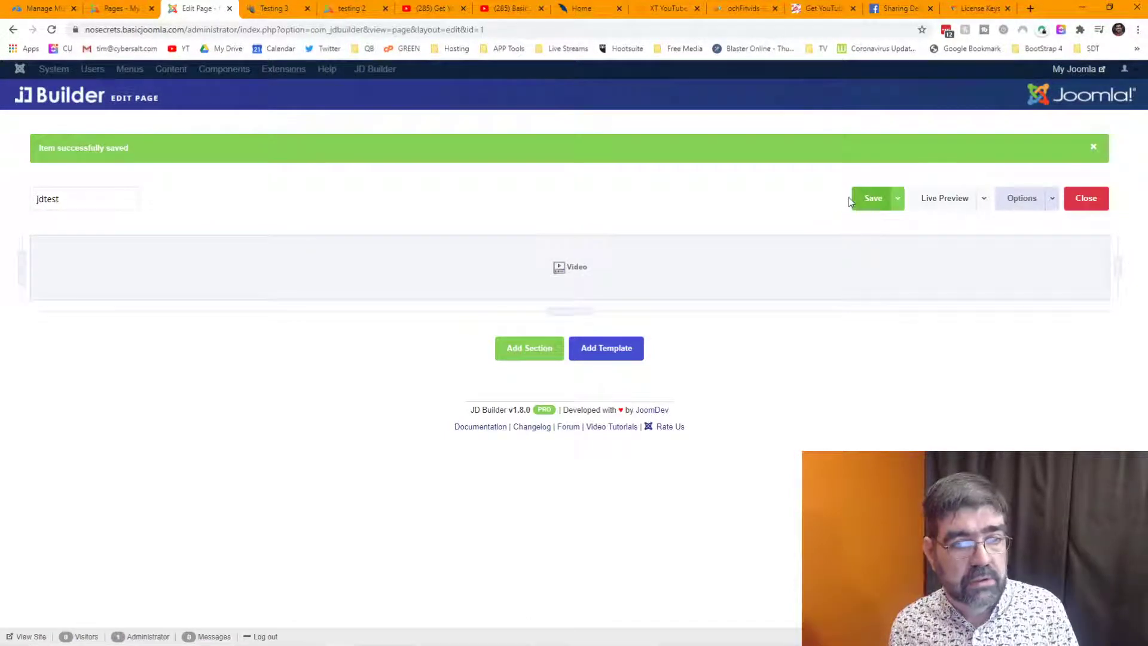
# Step: Check the jdtest page in a live preview at desktop size, and save and close it
pyautogui.click(937, 206)
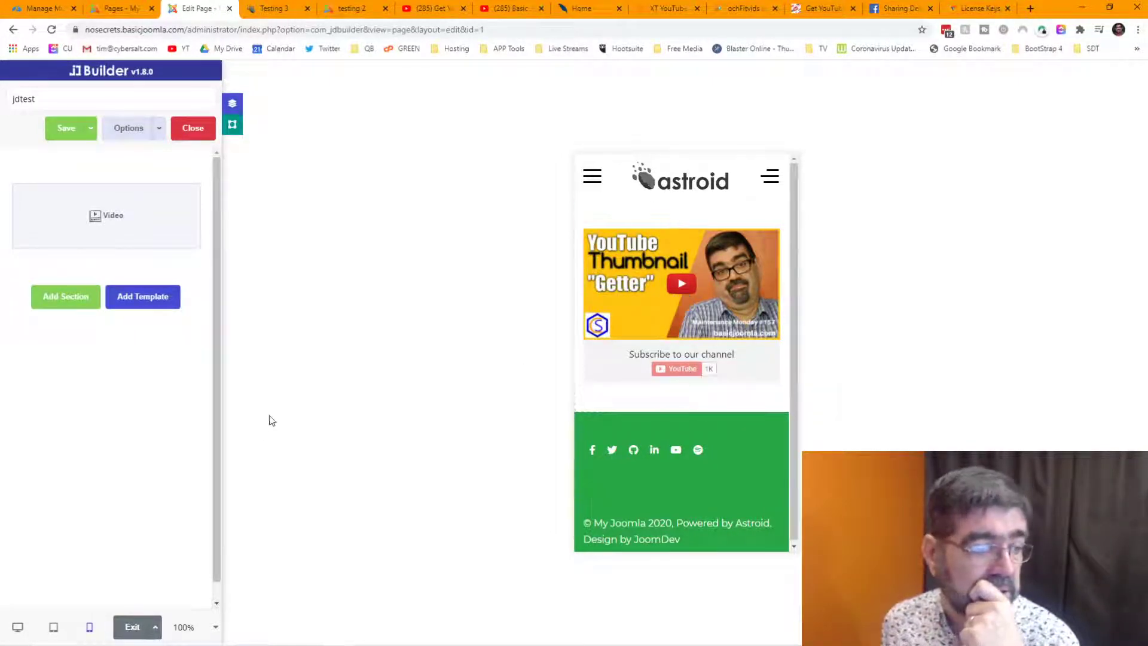
pyautogui.click(17, 630)
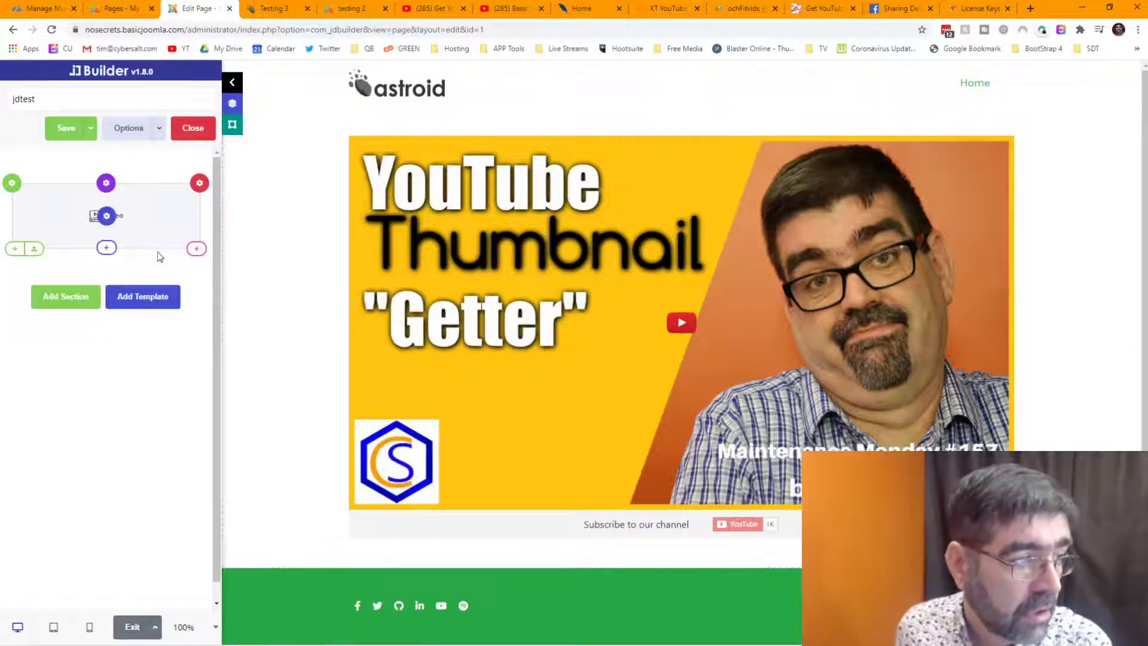
pyautogui.click(90, 128)
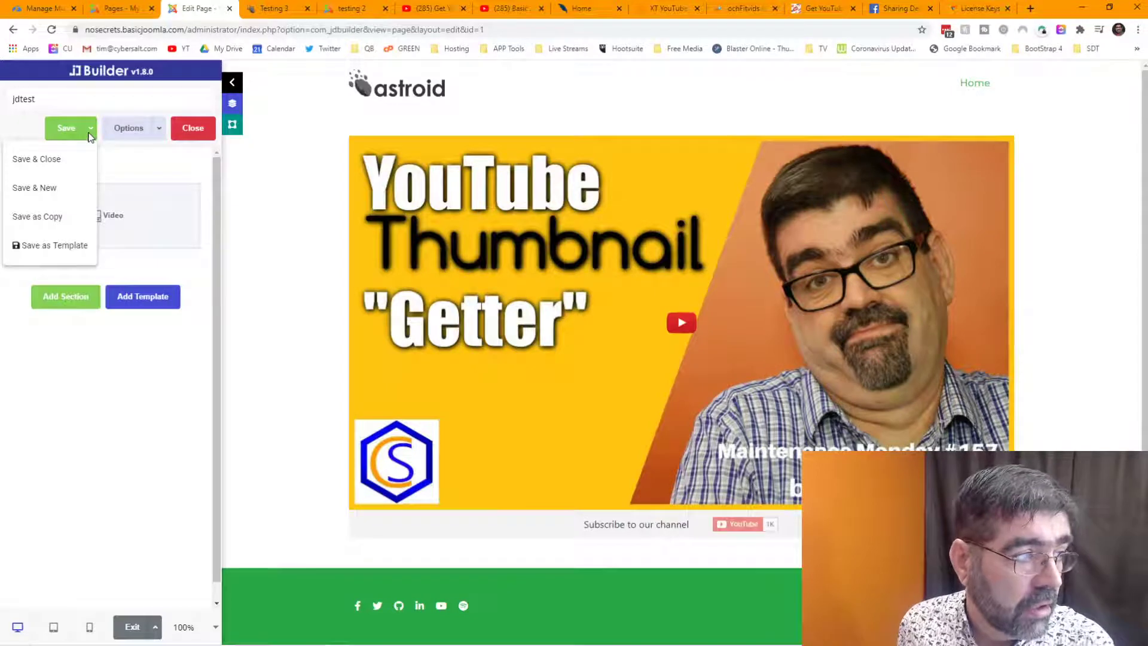
pyautogui.click(58, 158)
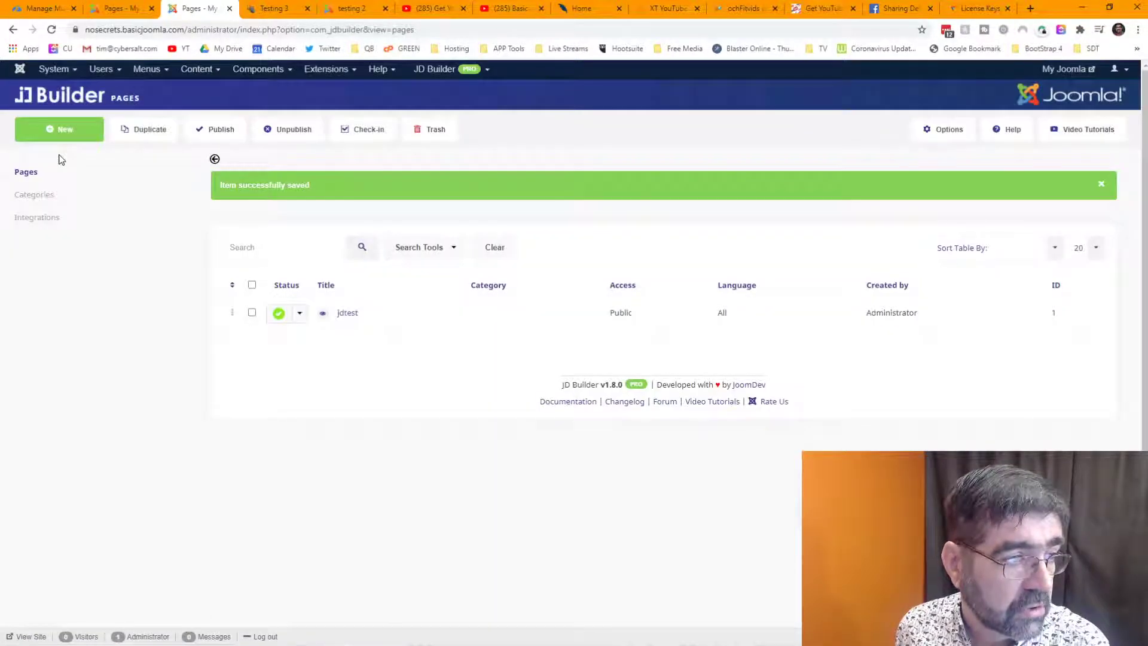
# Step: Start a new Main Menu item in a separate browser tab and title it jd test
pyautogui.click(150, 75)
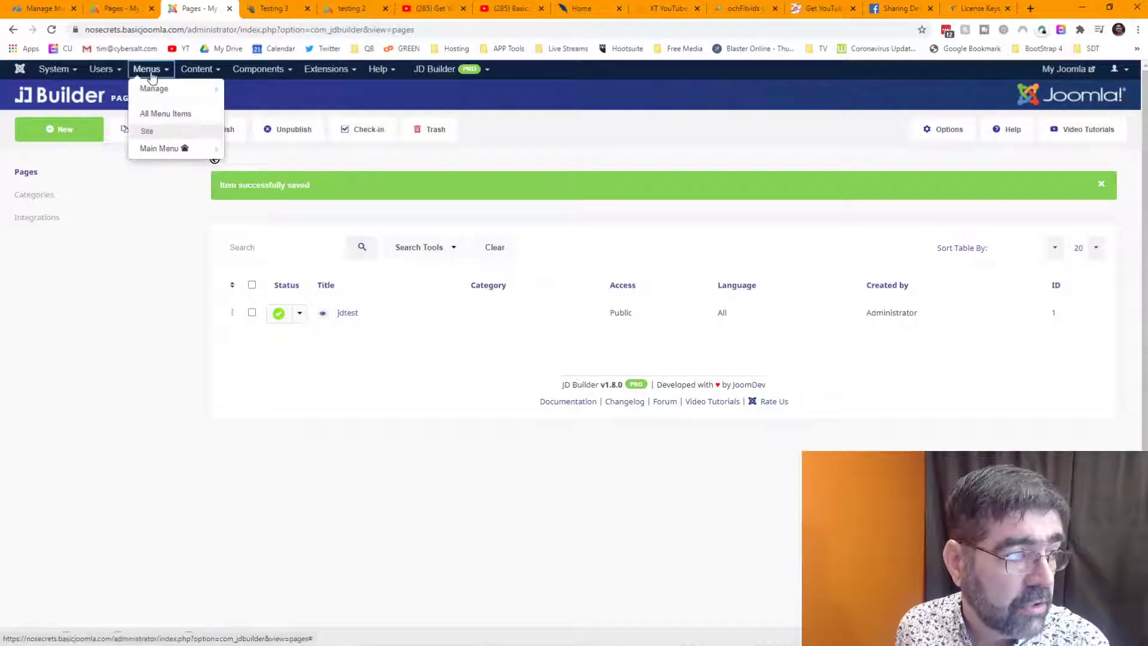
pyautogui.moveTo(161, 152)
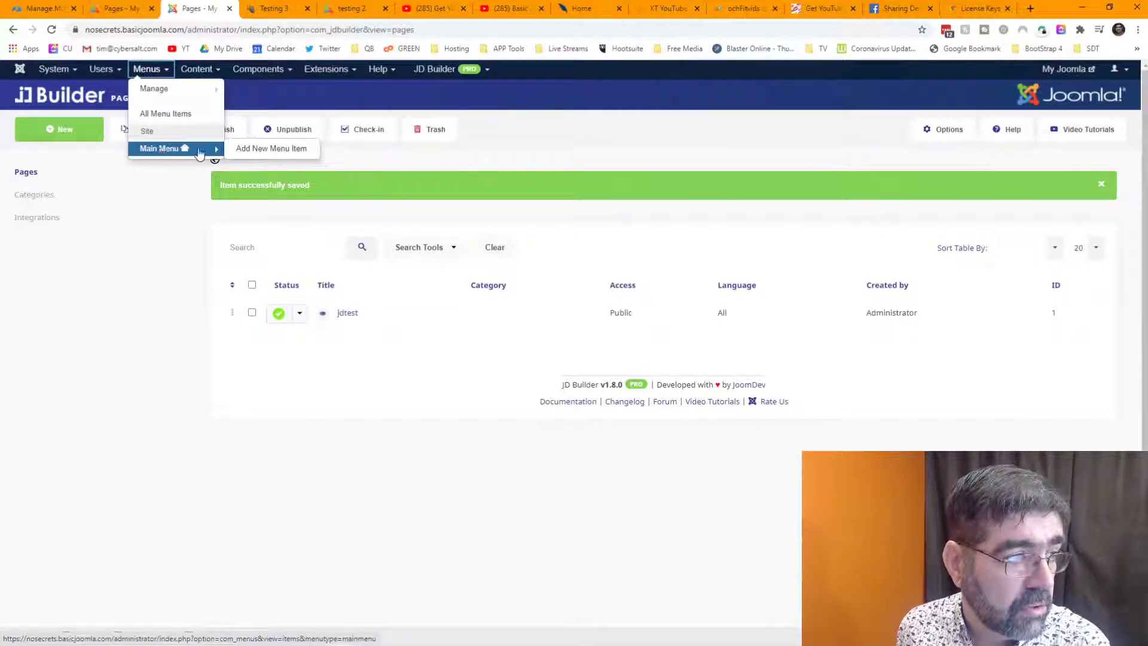
pyautogui.rightClick(264, 148)
pyautogui.click(287, 156)
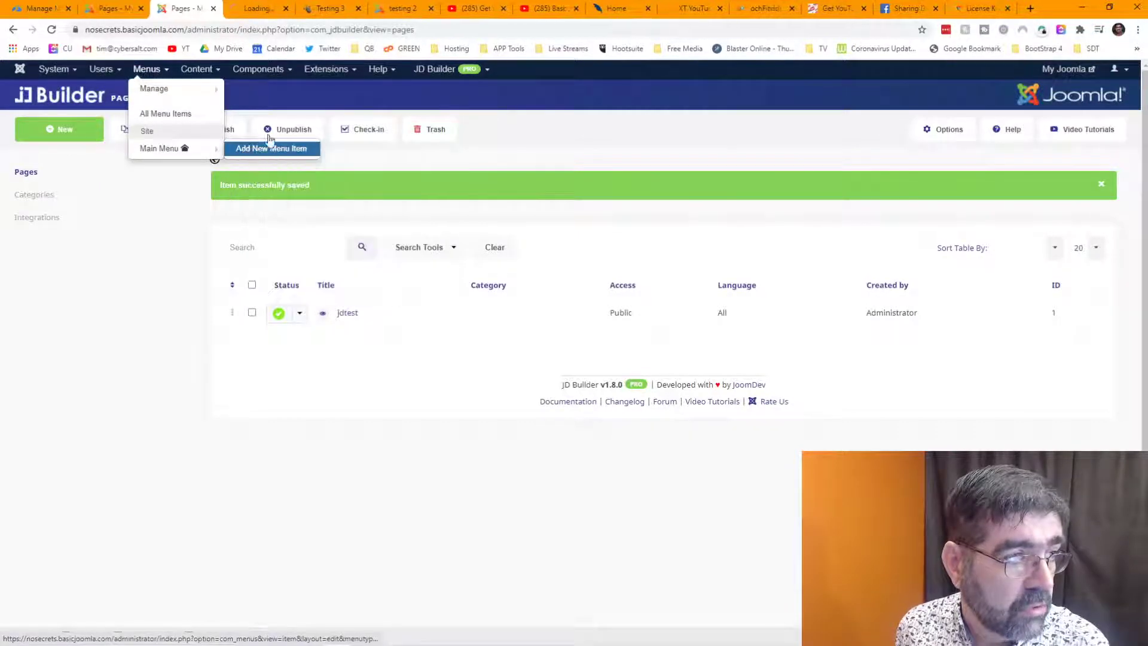
pyautogui.click(239, 14)
pyautogui.click(171, 174)
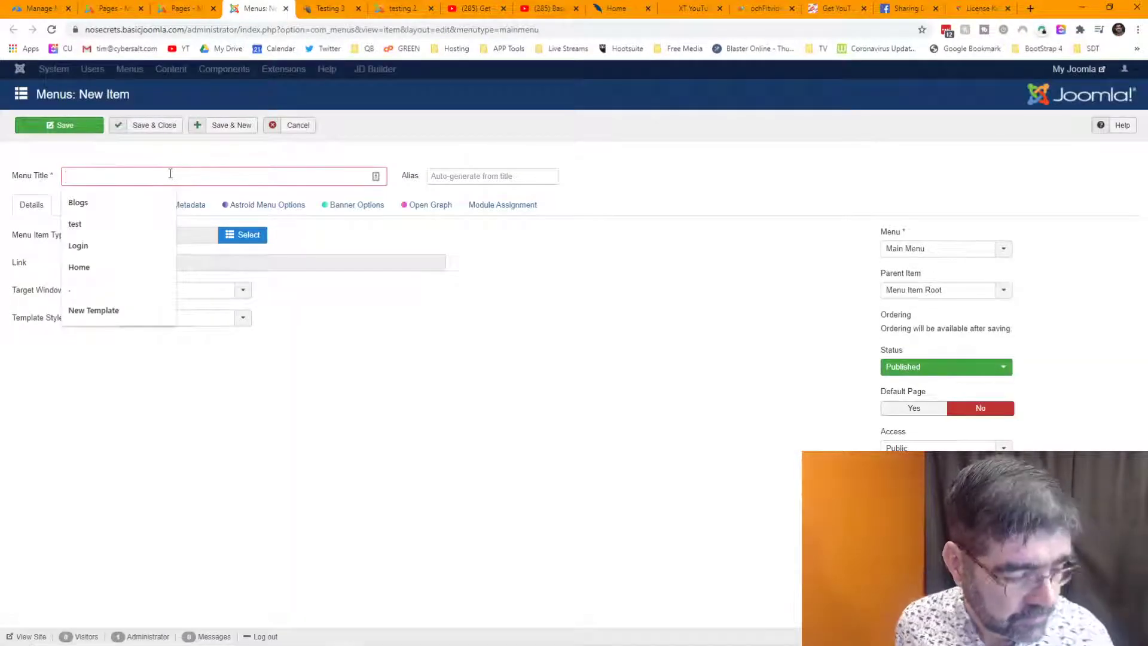
pyautogui.write('jd test')
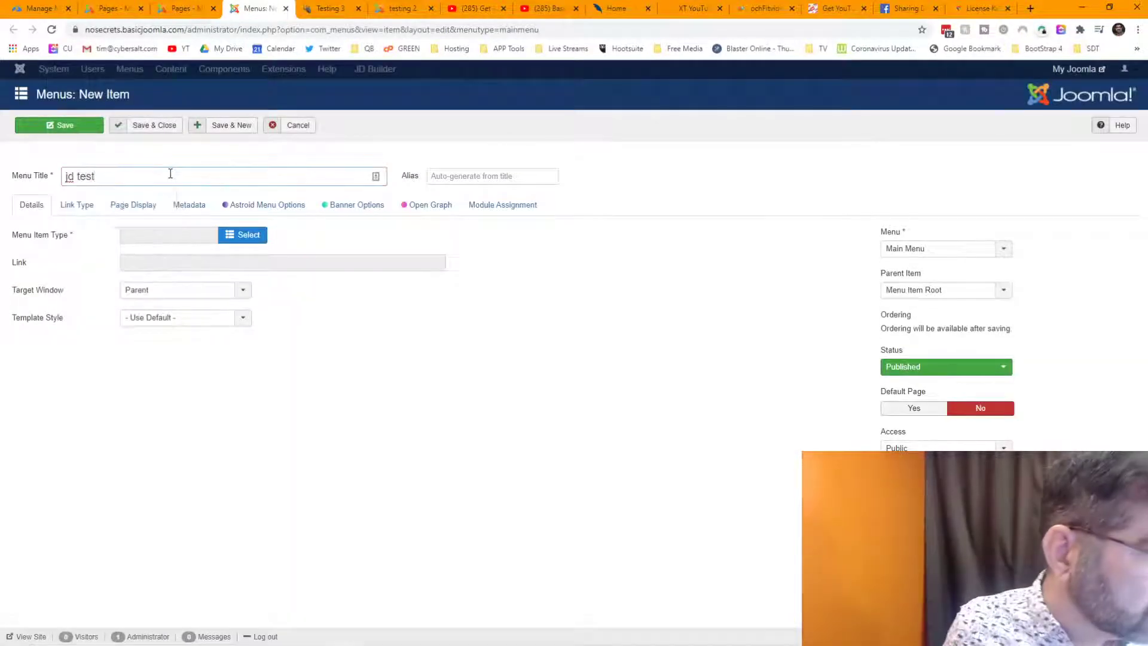
# Step: Make the menu item a JD Builder Single Page linked to the jdtest page, and save it
pyautogui.click(250, 238)
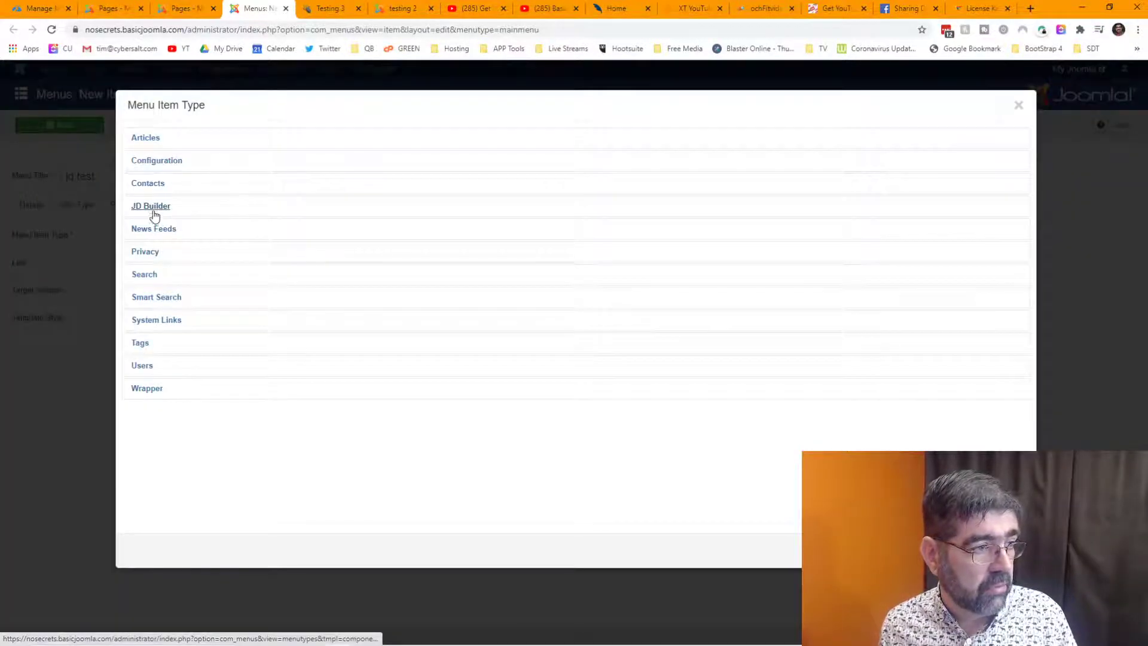
pyautogui.click(153, 209)
pyautogui.click(157, 231)
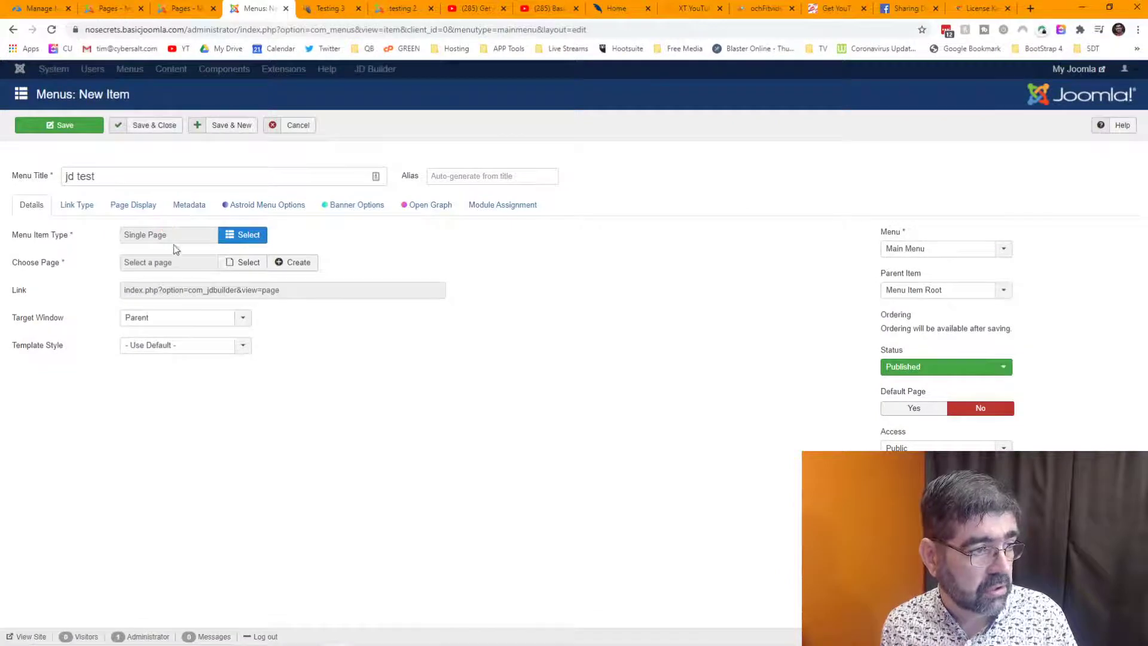
pyautogui.click(240, 265)
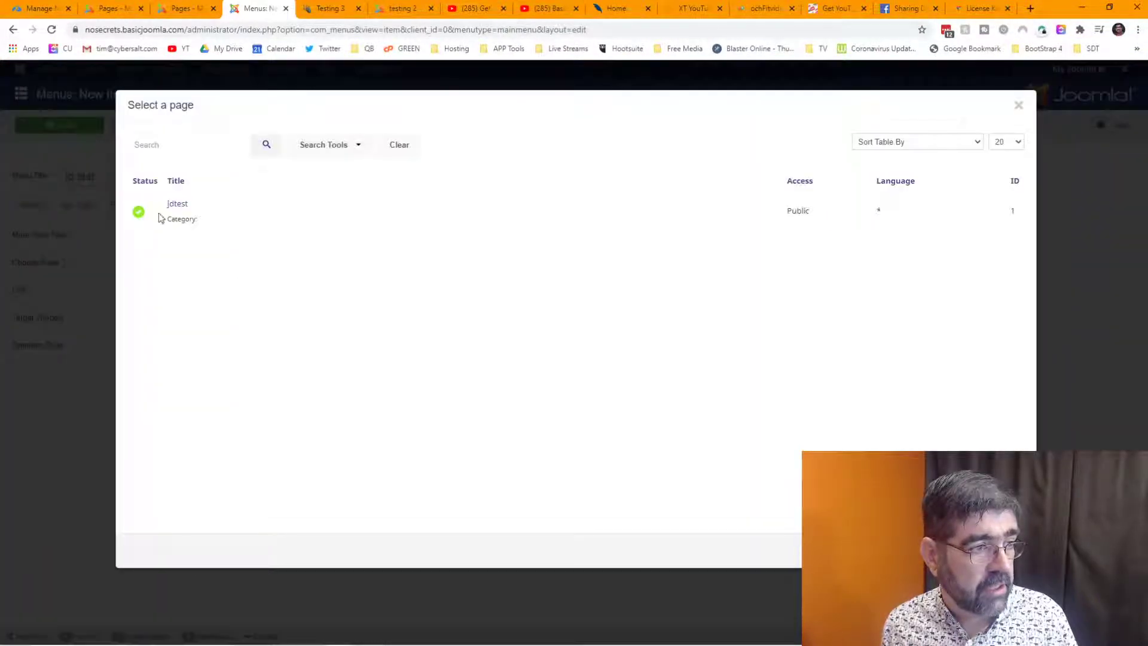
pyautogui.click(172, 205)
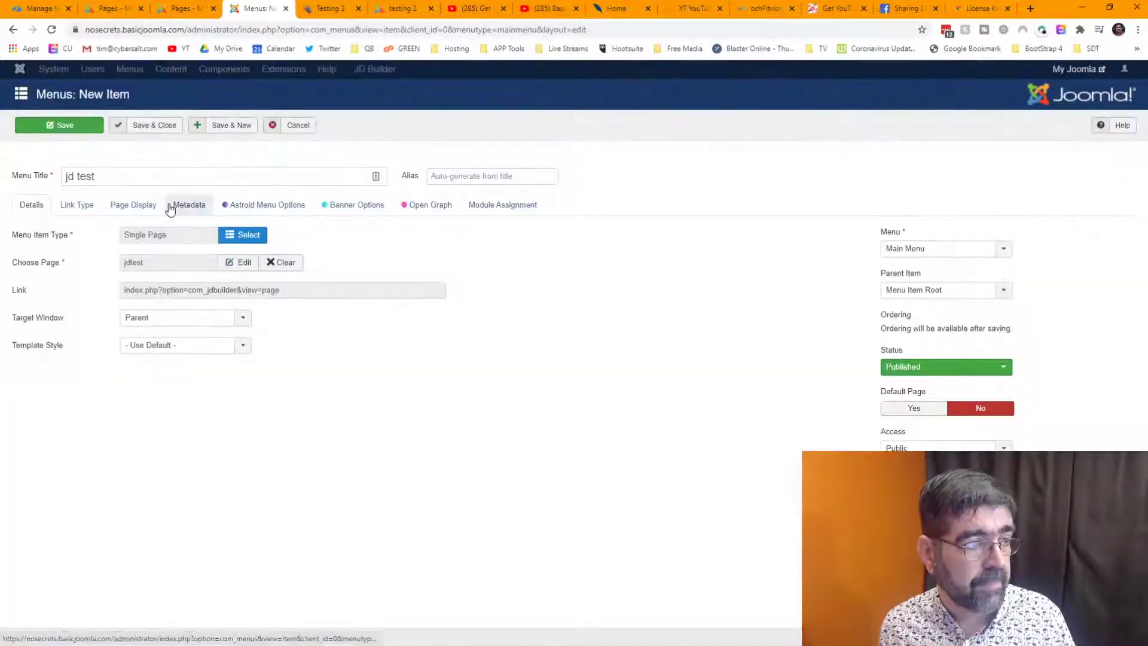
pyautogui.click(63, 126)
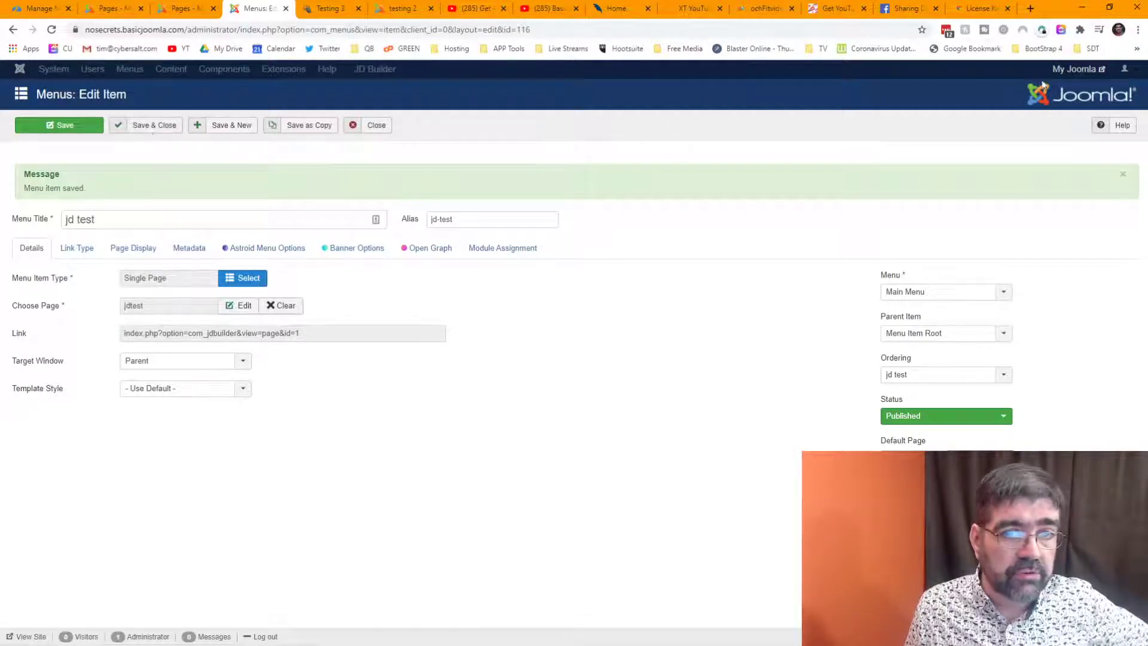
# Step: Open the site's front end and examine how the video displays on the home page and in the Testing 3 article
pyautogui.click(1074, 71)
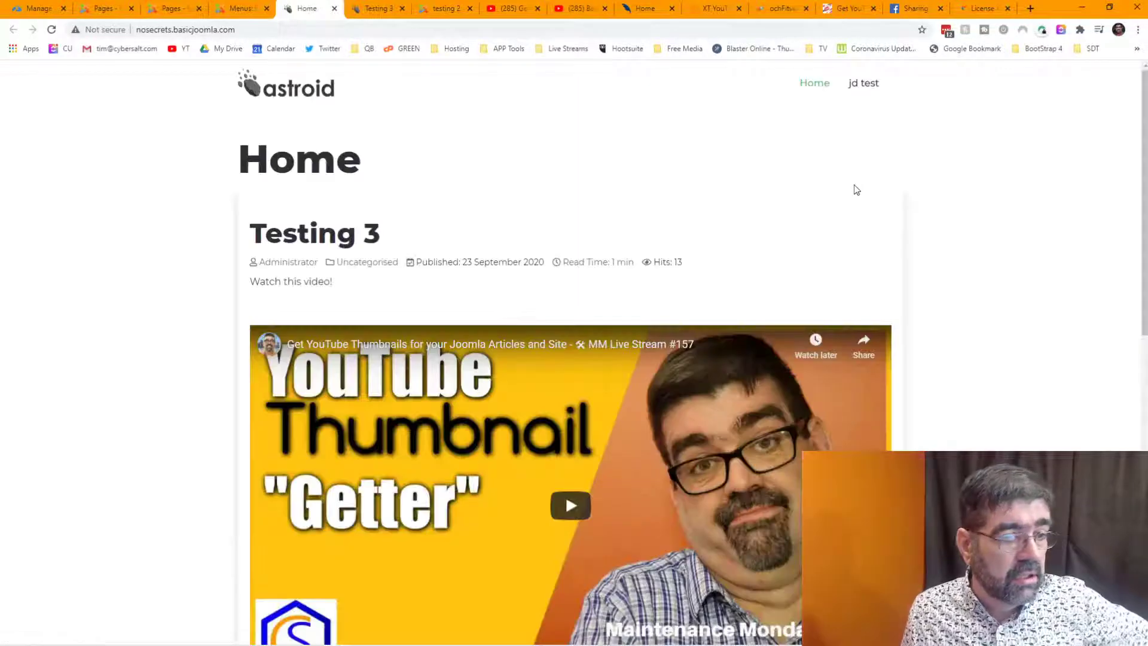
pyautogui.scroll(-2, 684, 180)
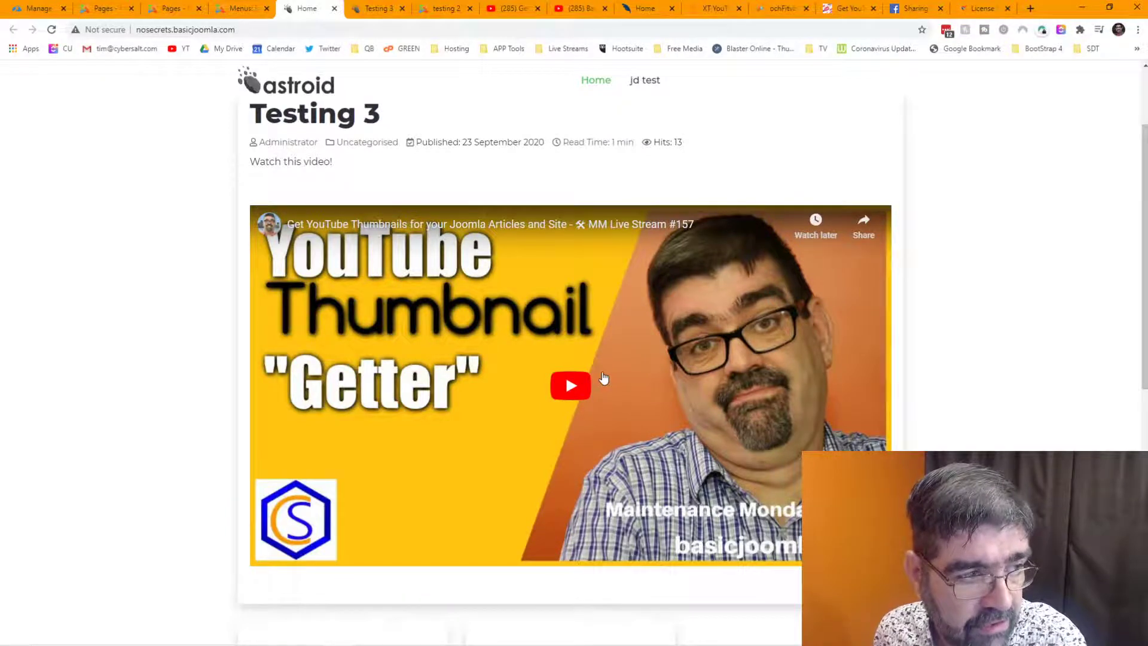
pyautogui.scroll(-3, 605, 377)
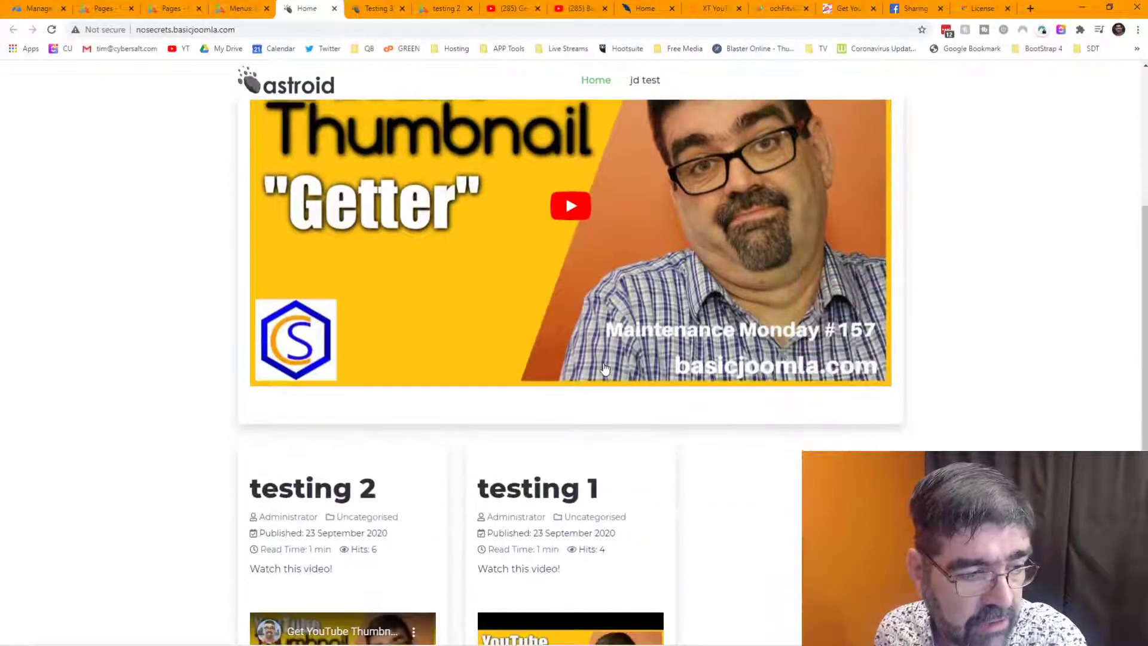
pyautogui.scroll(3, 603, 371)
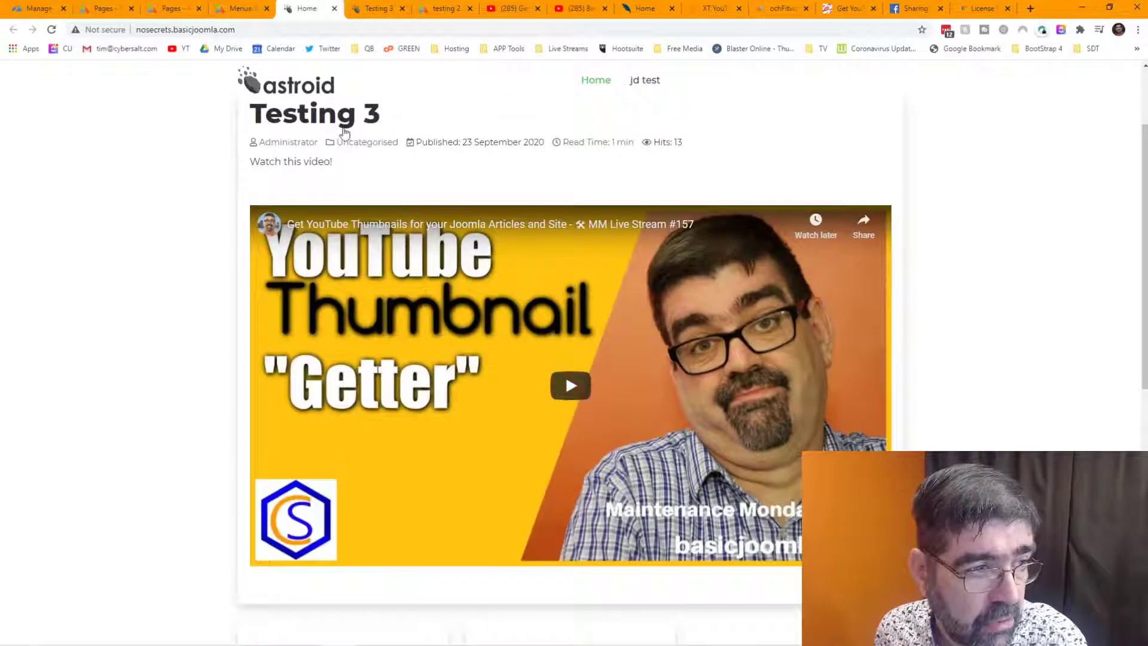
pyautogui.click(344, 130)
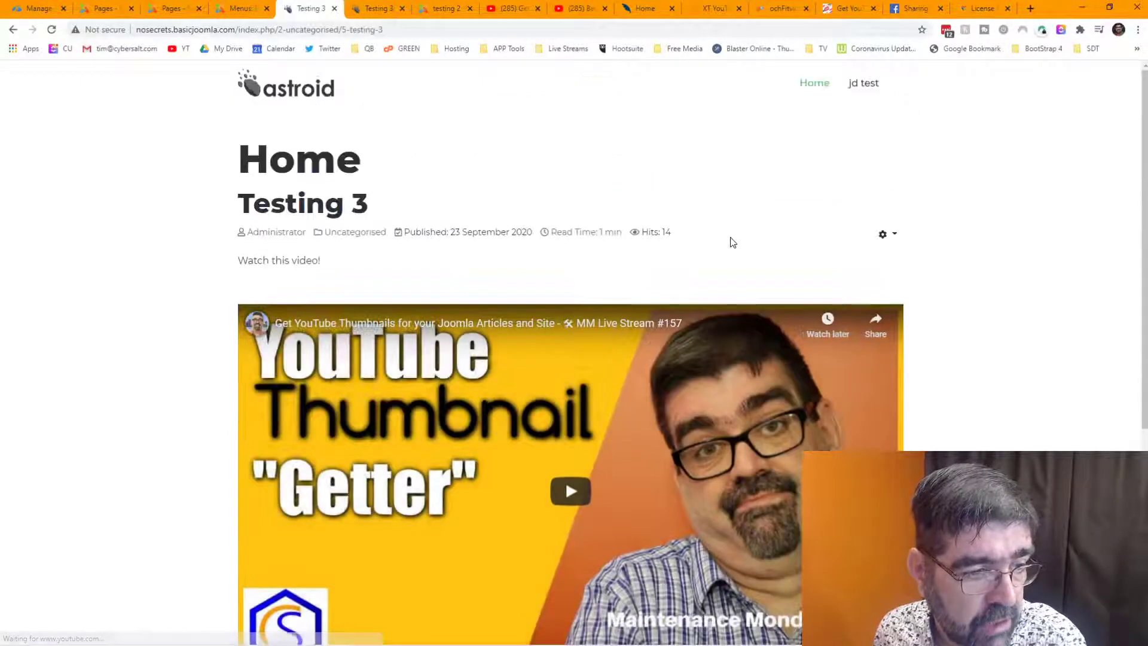
pyautogui.scroll(-5, 734, 241)
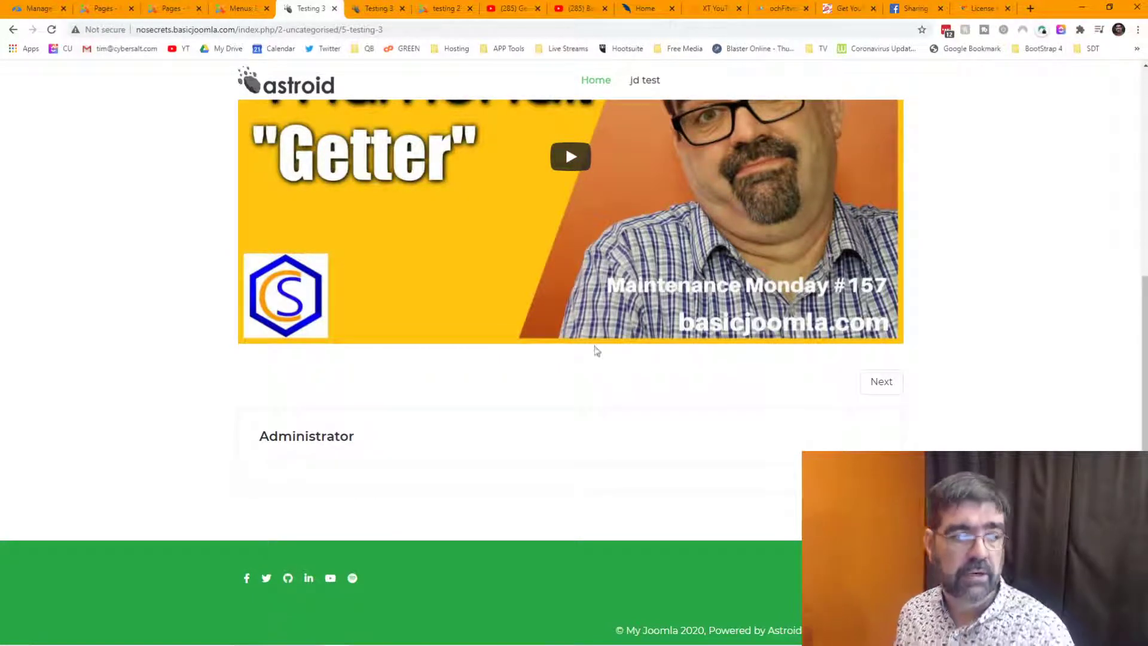
pyautogui.scroll(3, 465, 362)
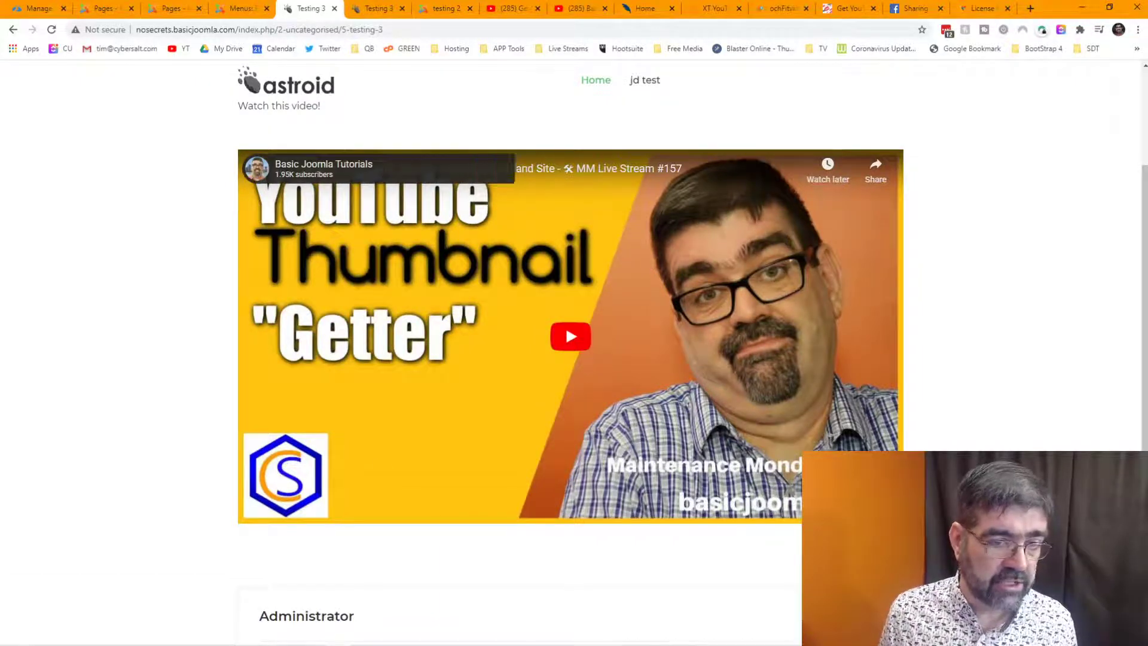
pyautogui.click(1109, 8)
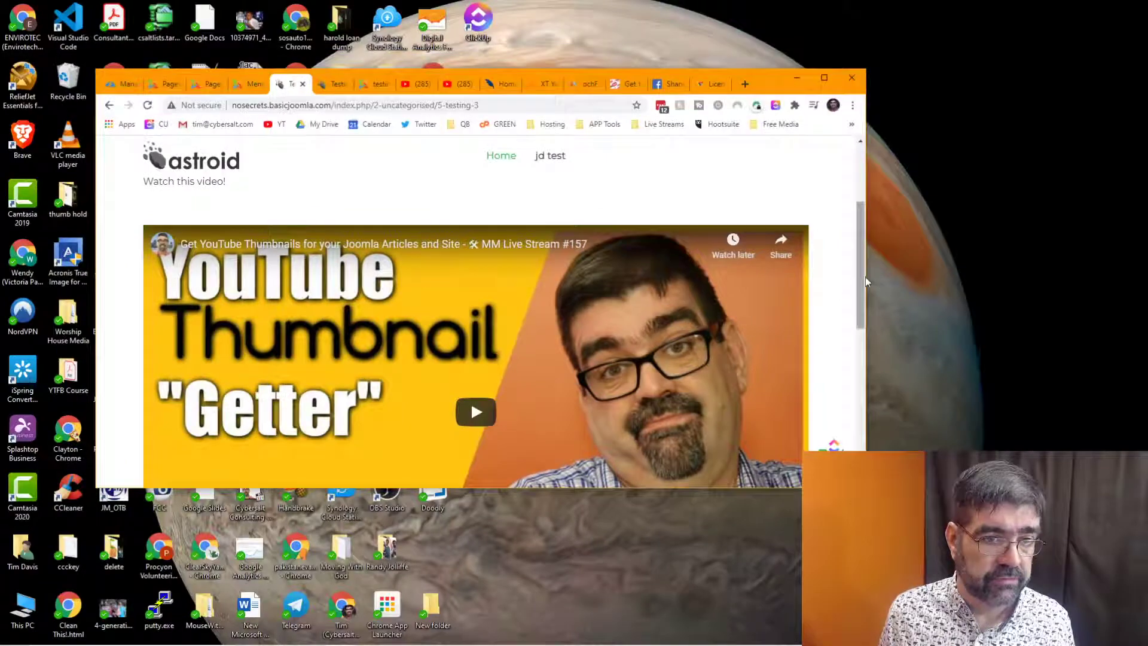
pyautogui.moveTo(866, 278); pyautogui.dragTo(958, 210)
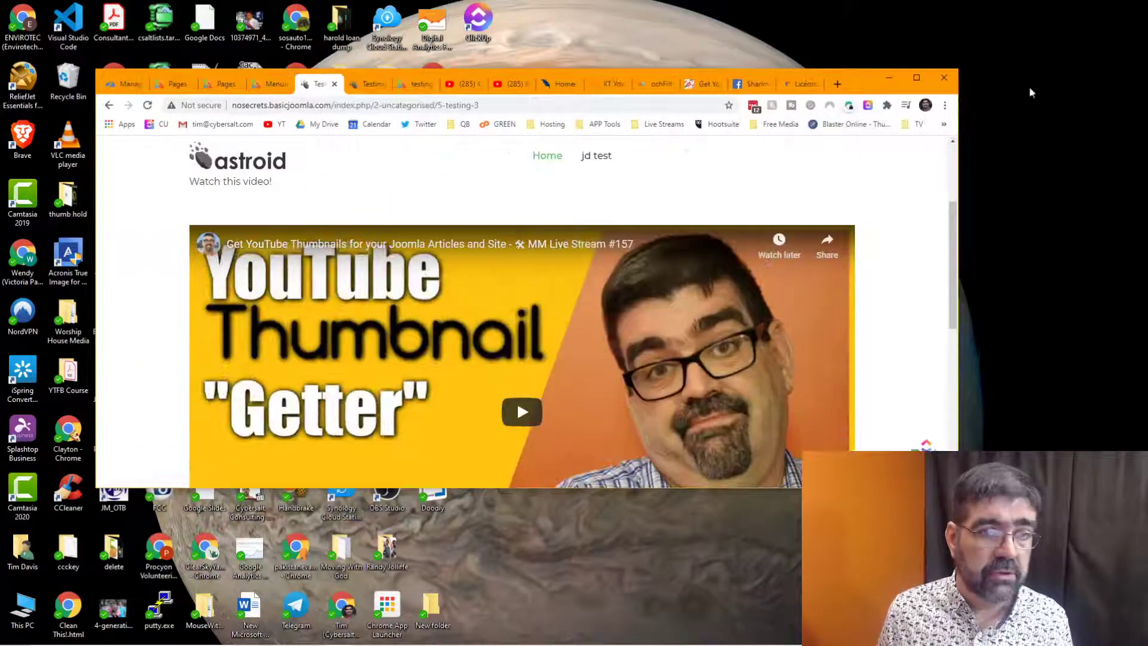
pyautogui.click(917, 77)
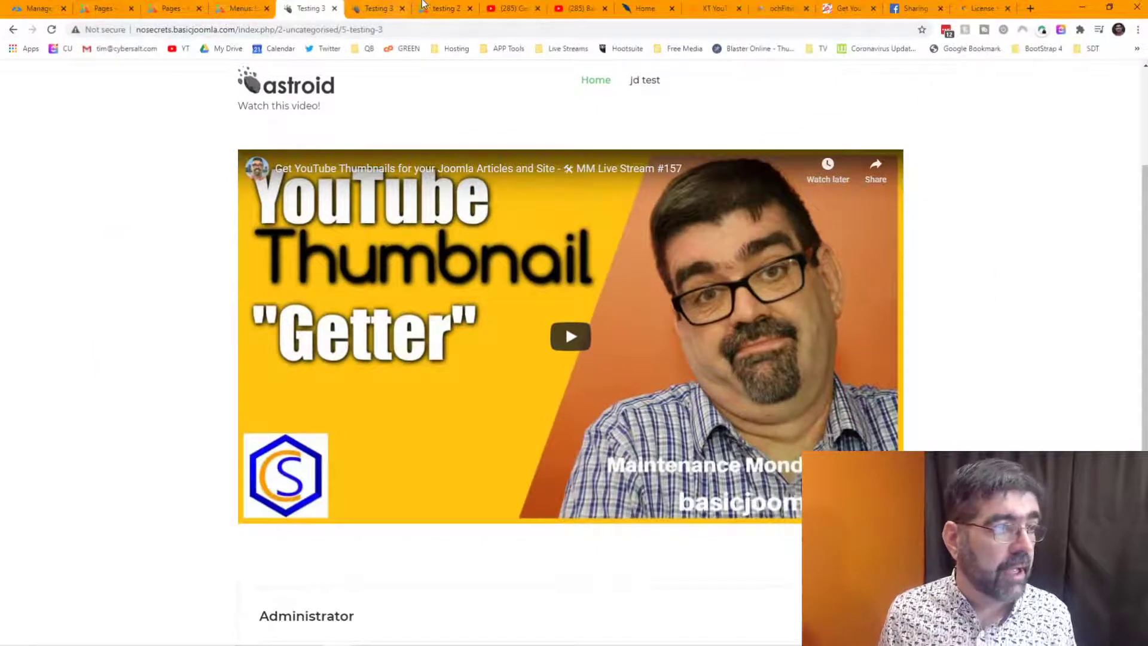
# Step: Open the list of installed plugins in the Joomla administration
pyautogui.click(109, 9)
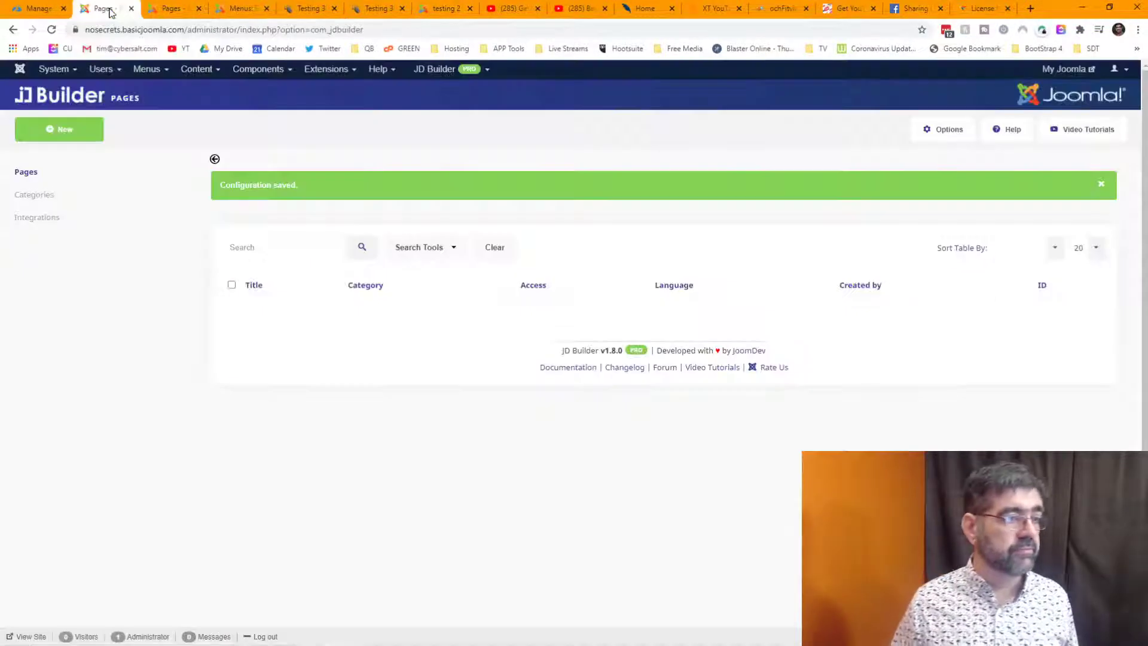
pyautogui.click(161, 9)
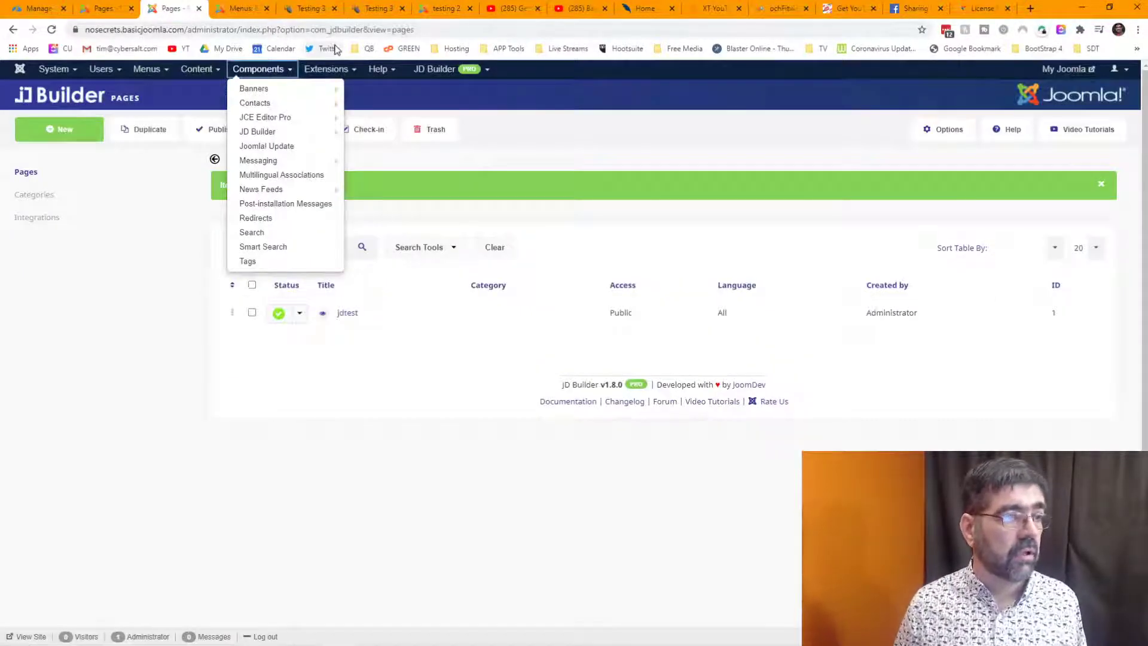
pyautogui.click(102, 9)
pyautogui.moveTo(346, 76)
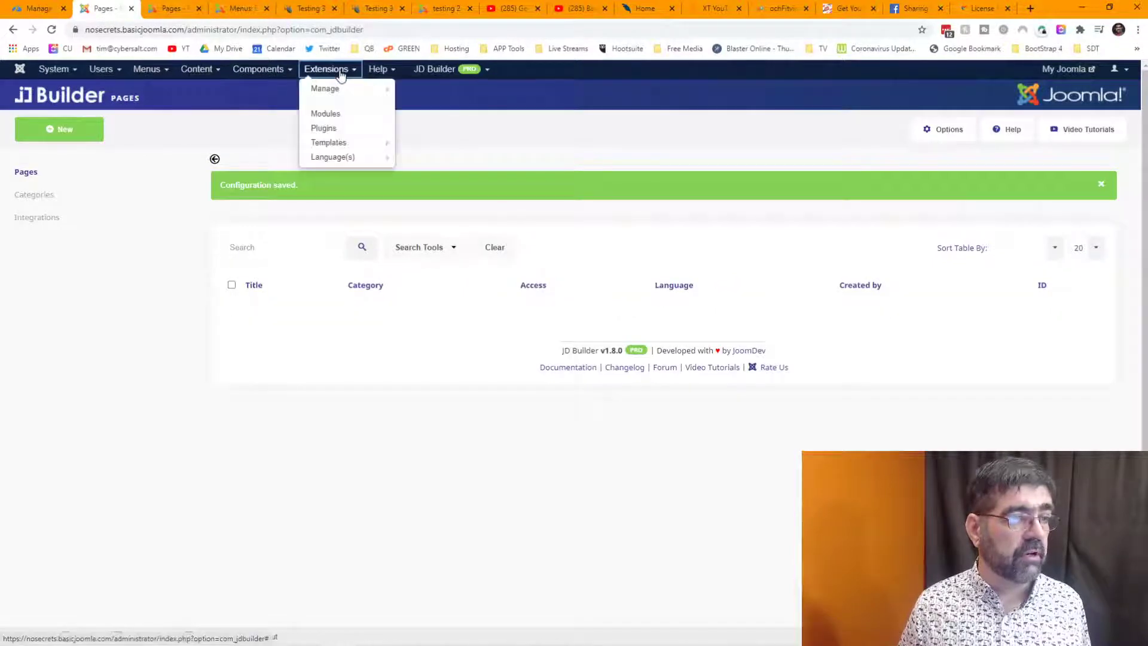
pyautogui.click(349, 127)
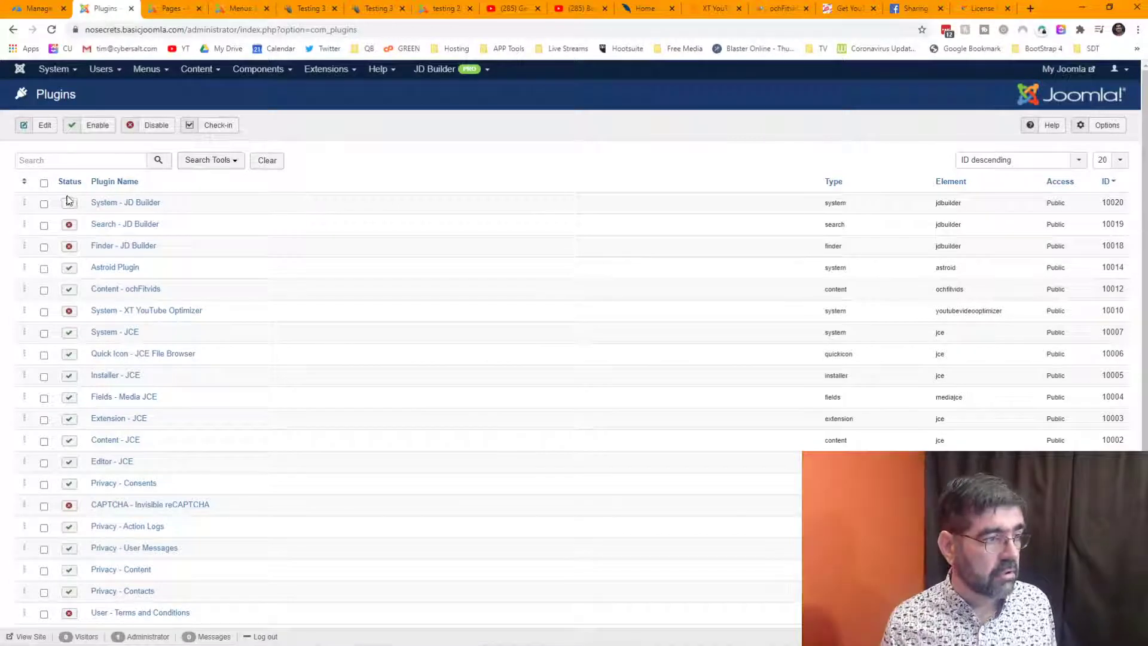
pyautogui.click(69, 204)
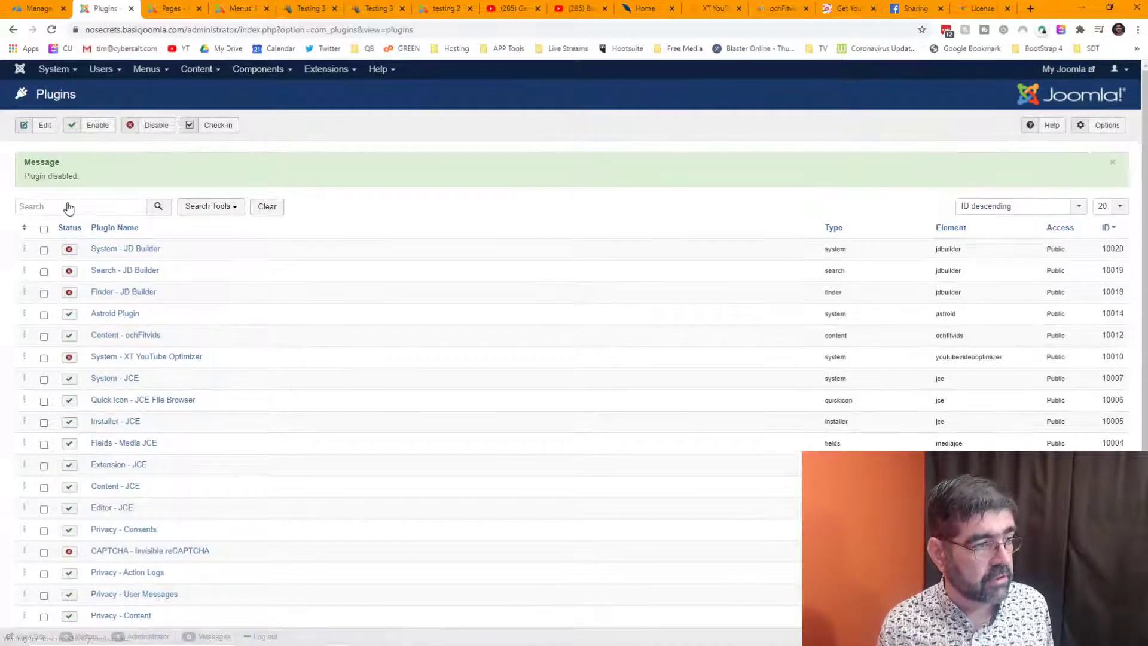
pyautogui.click(69, 271)
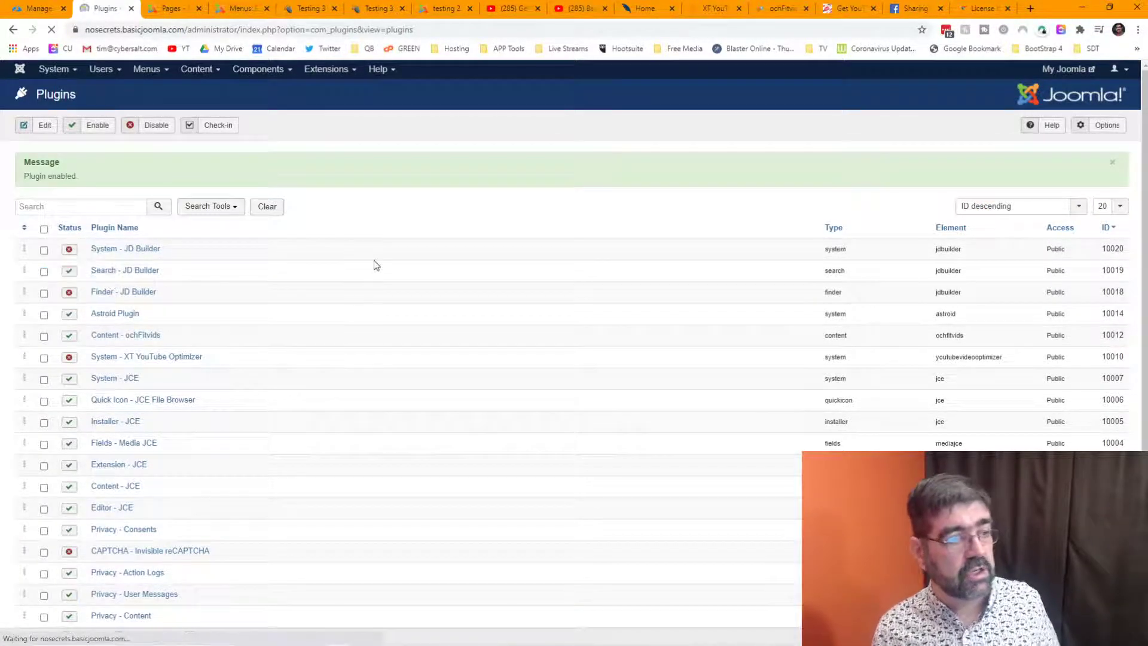
pyautogui.click(69, 270)
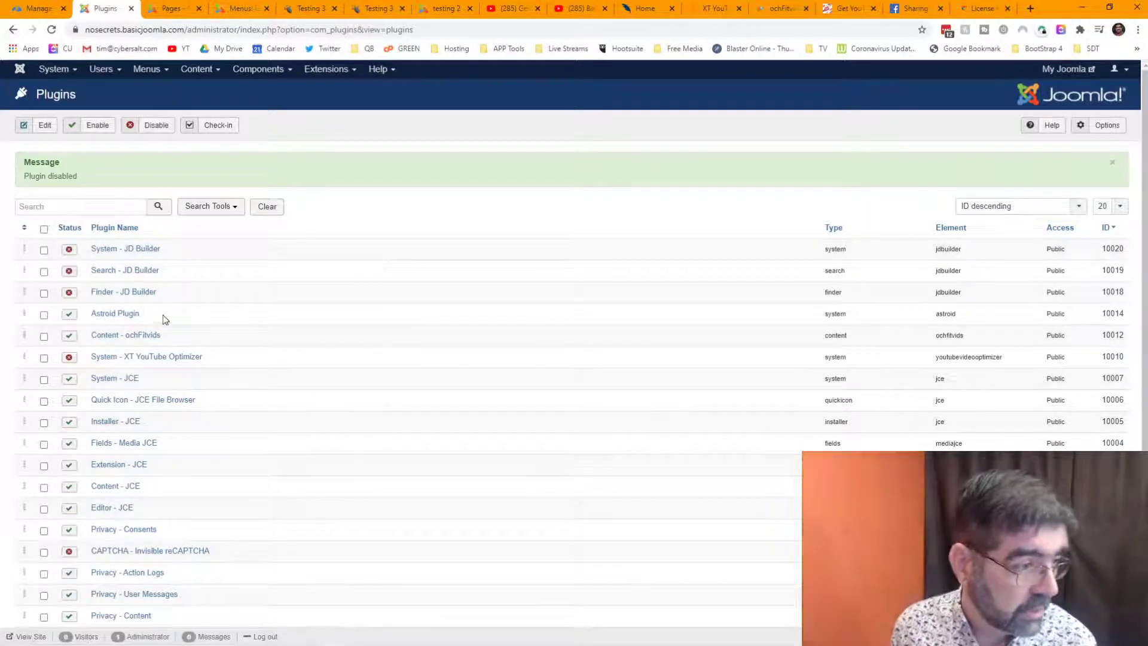
pyautogui.click(70, 250)
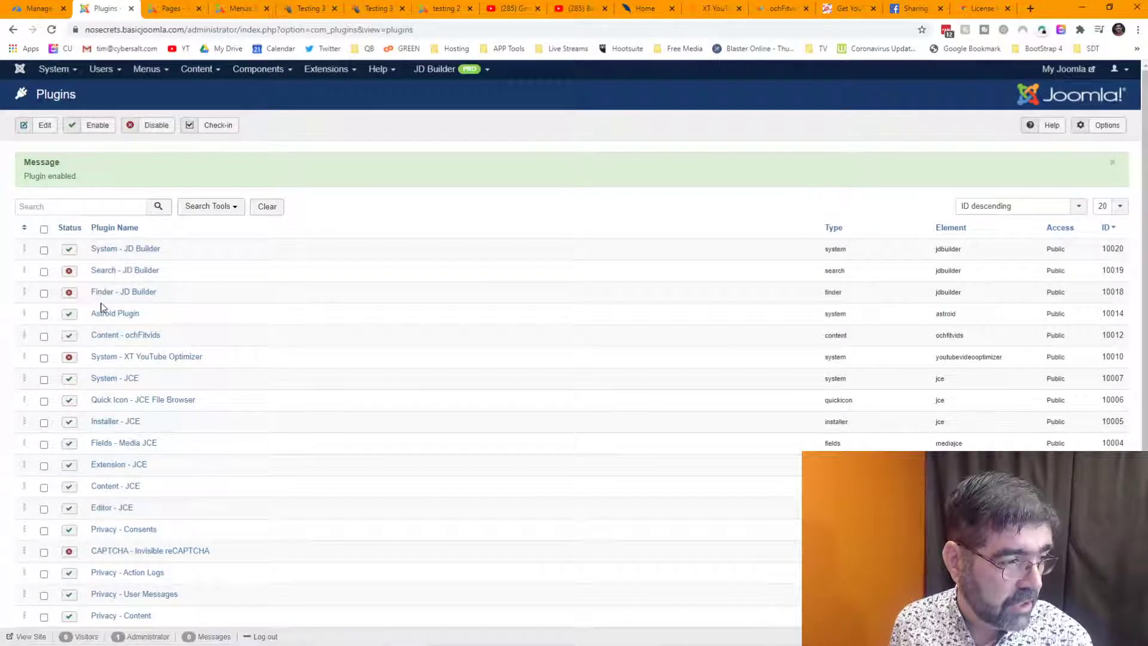
# Step: Disable the Content - ochFitvids plugin and enable the System - XT YouTube Optimizer plugin
pyautogui.click(69, 336)
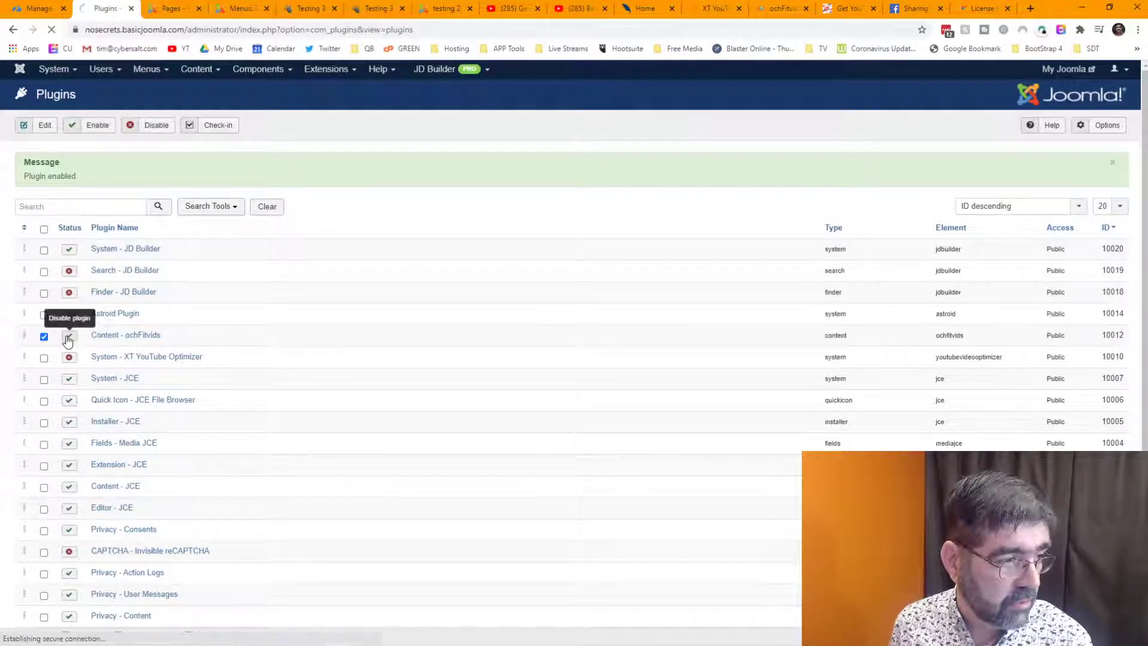
pyautogui.click(70, 358)
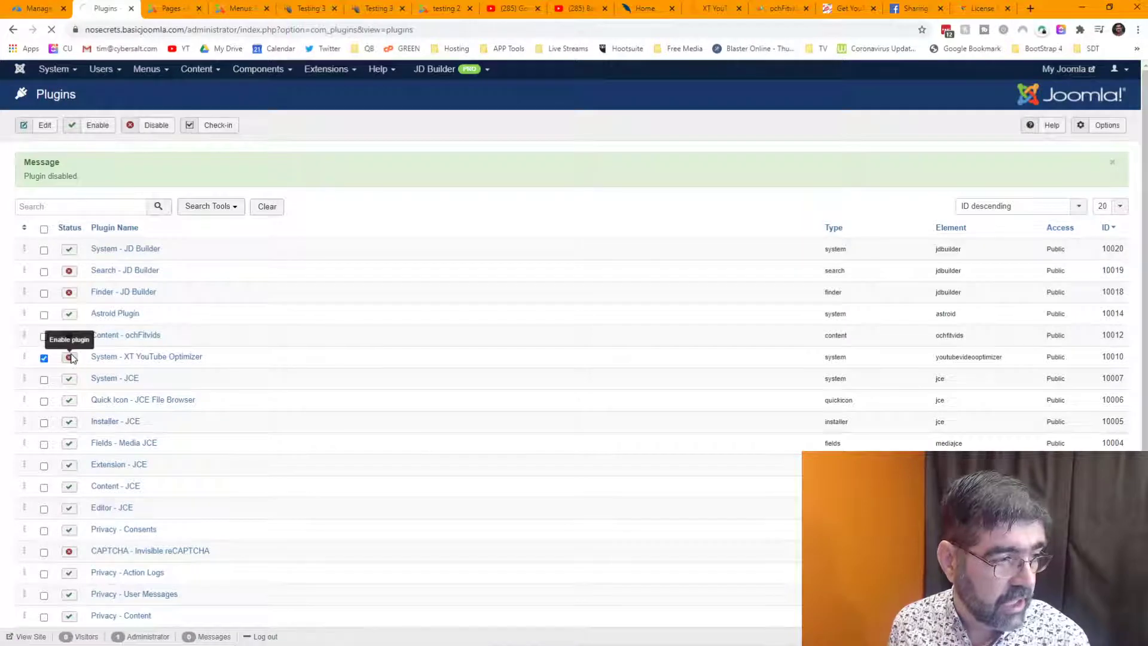
# Step: Return to the Testing 3 article on the site and test its video by playing and pausing it twice
pyautogui.click(168, 16)
pyautogui.click(220, 15)
pyautogui.click(302, 13)
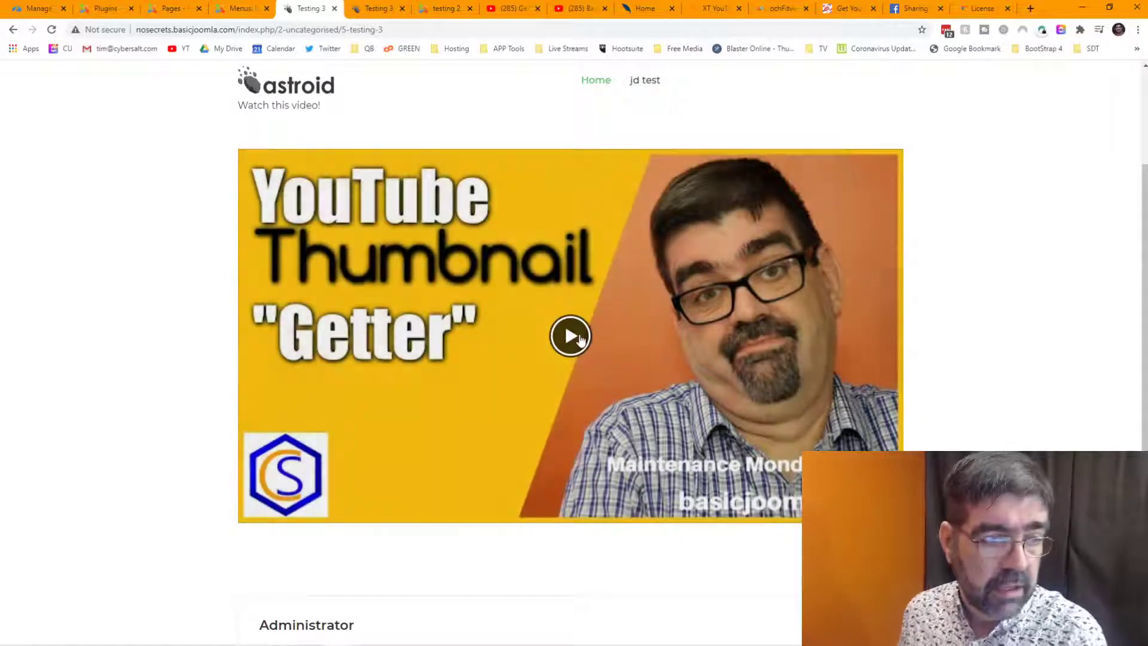
pyautogui.click(573, 337)
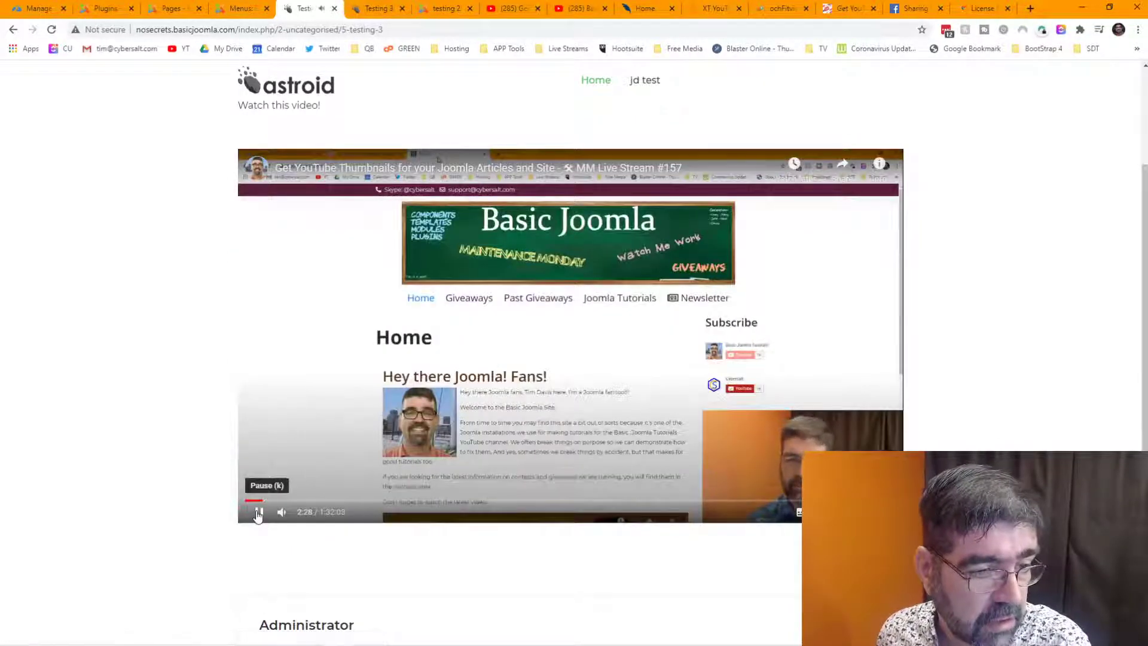
pyautogui.click(259, 512)
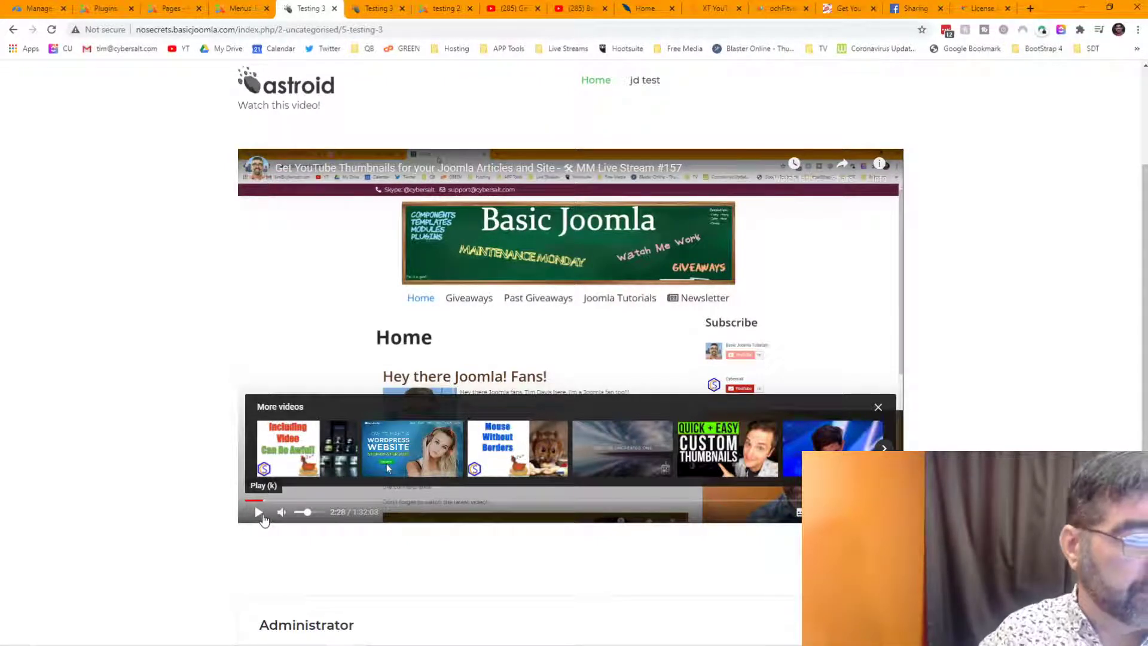
pyautogui.click(260, 513)
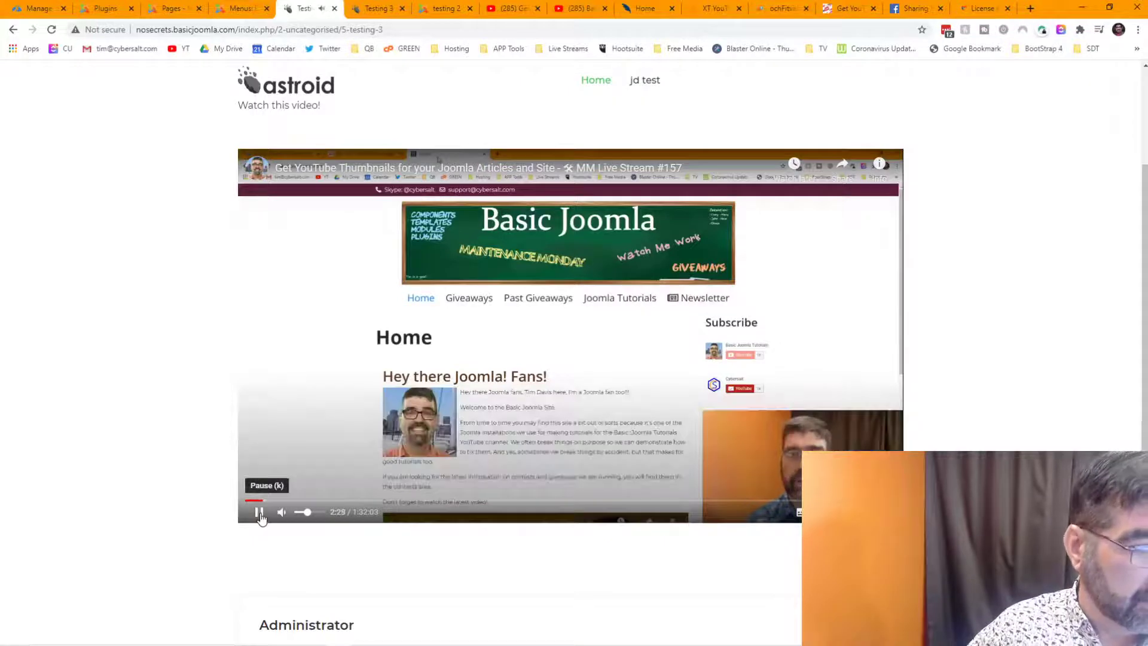
pyautogui.click(259, 513)
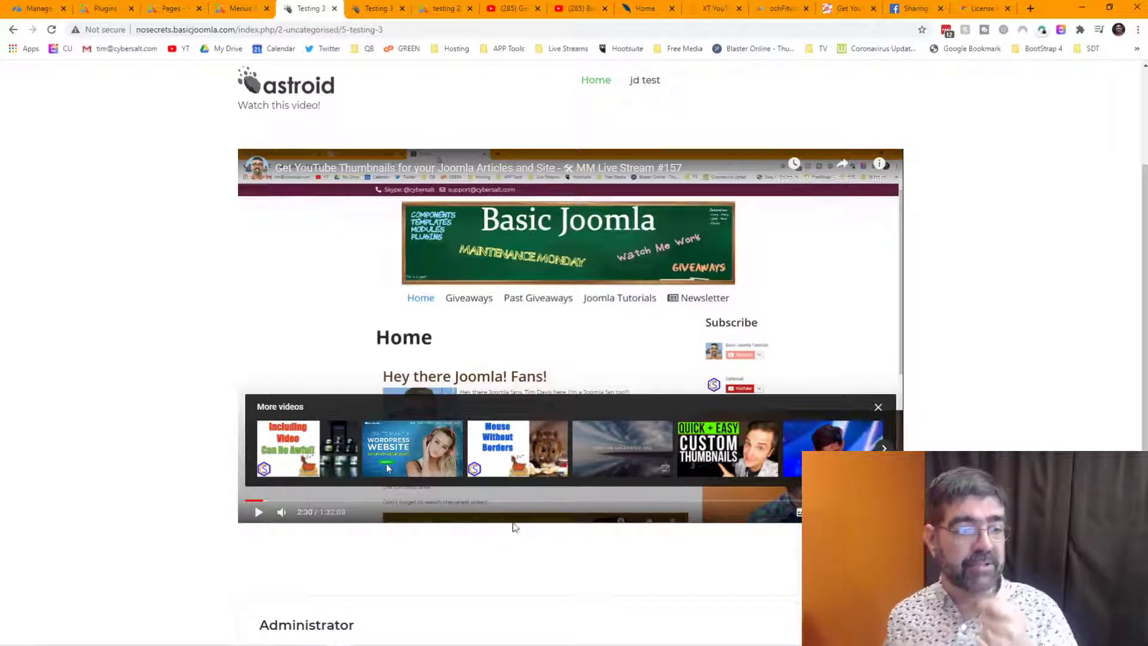
# Step: Open the jdtest page for editing in JD Builder, and play and pause its video
pyautogui.moveTo(509, 643)
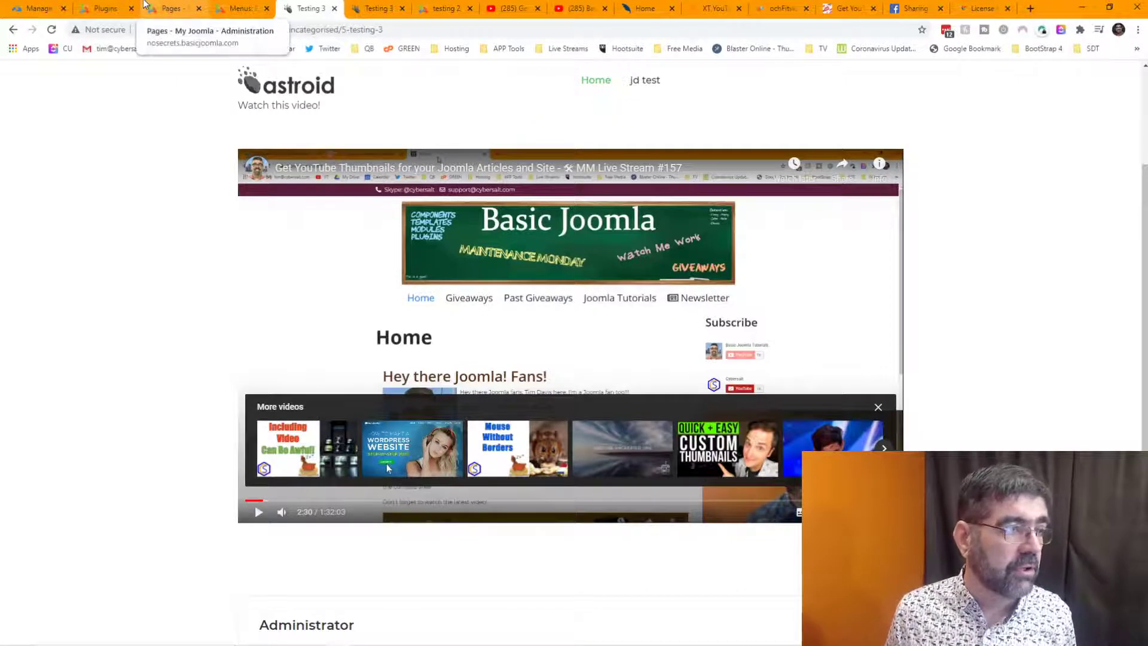
pyautogui.click(90, 10)
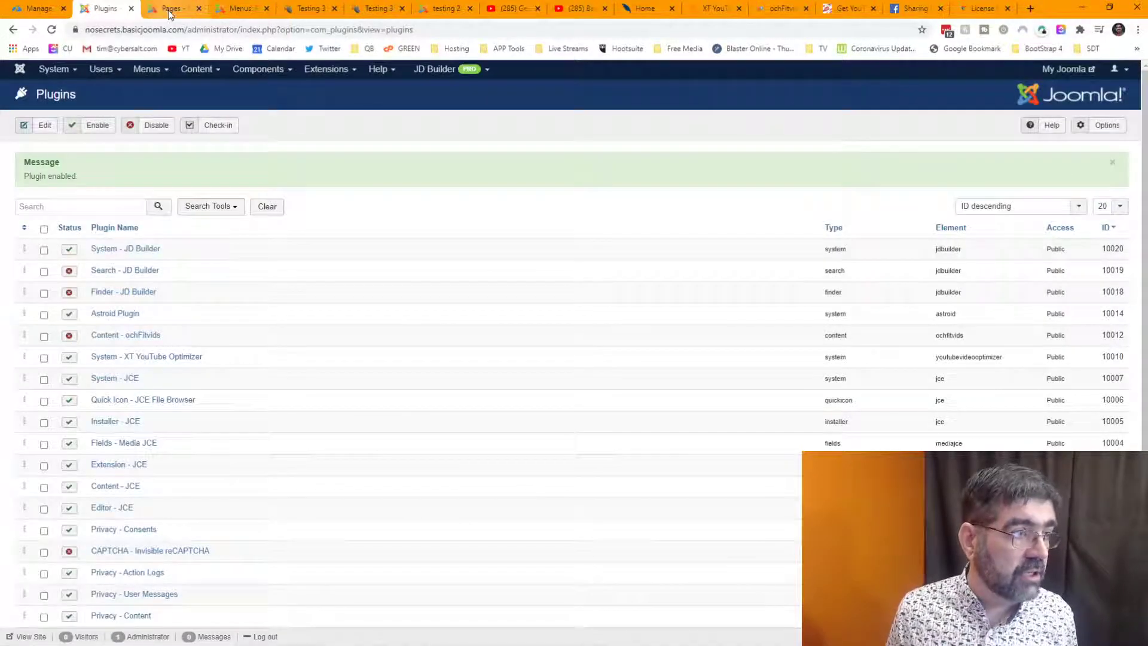
pyautogui.click(170, 13)
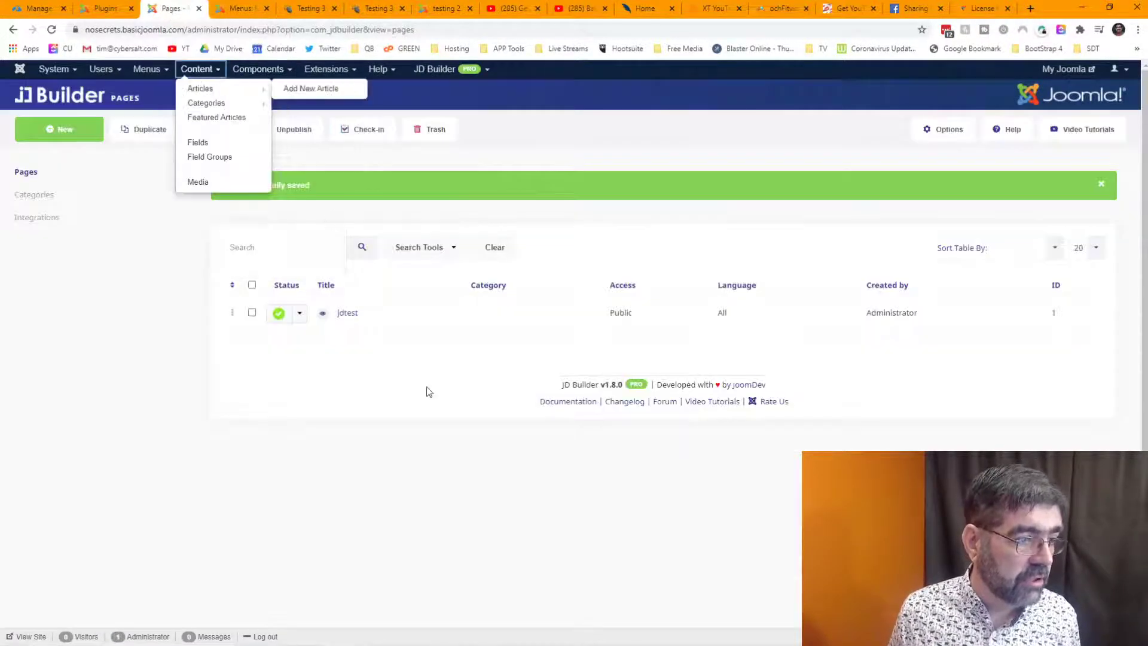
pyautogui.click(347, 314)
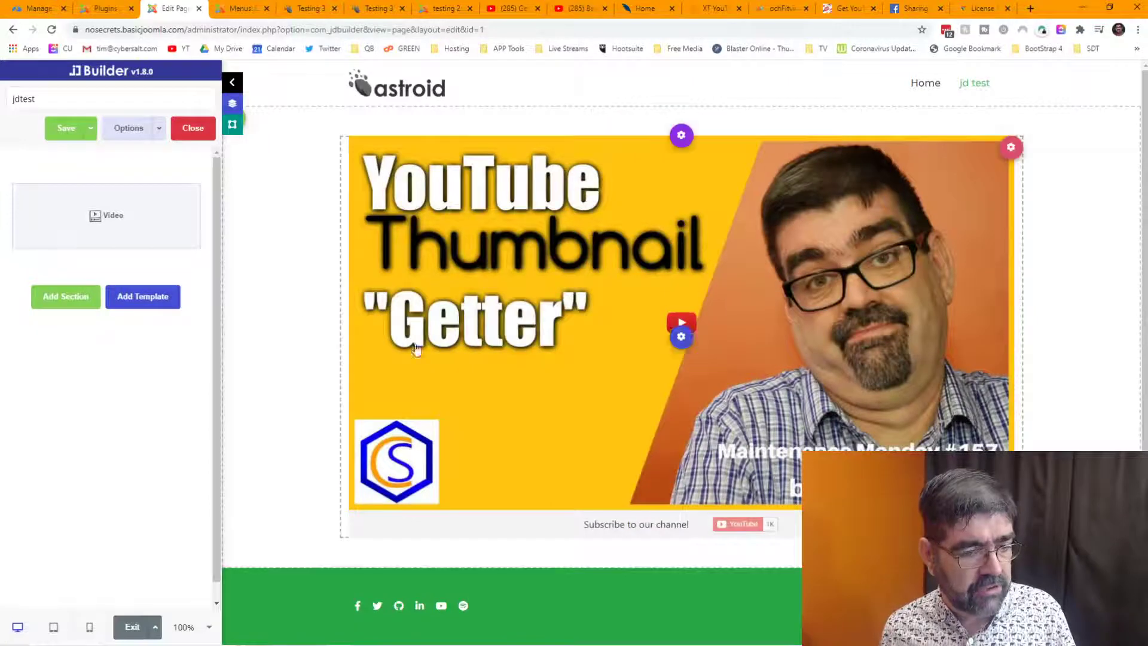
pyautogui.click(426, 289)
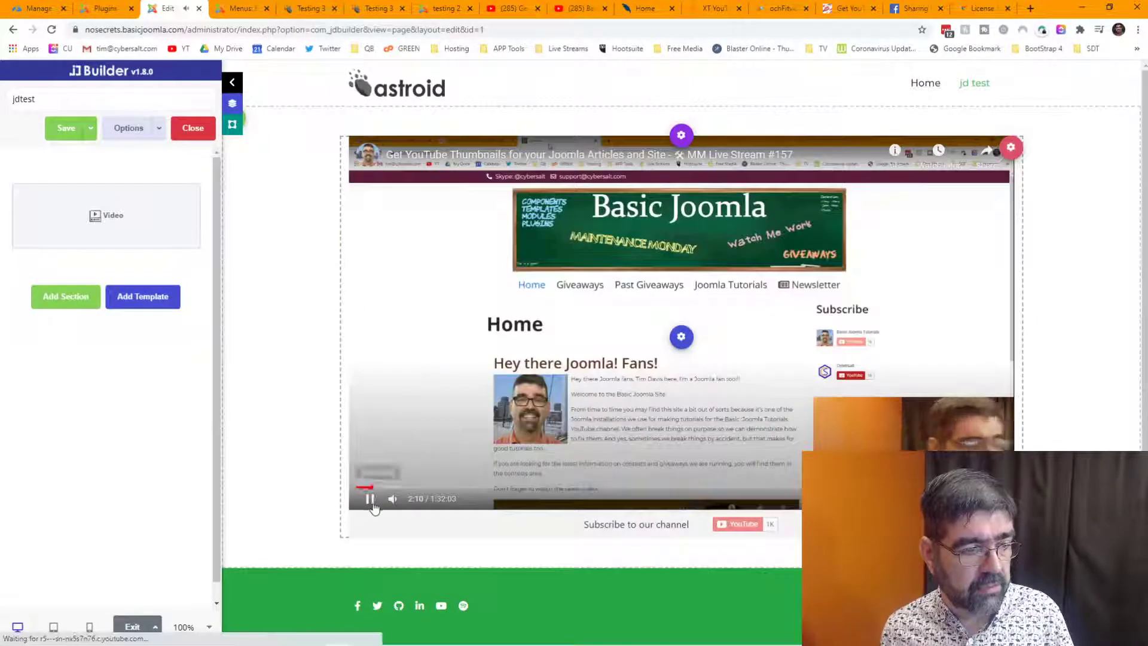
pyautogui.click(379, 501)
# Step: In the video element's Subscribe Bar settings, set the YouTube channel to be identified by Channel ID
pyautogui.click(681, 336)
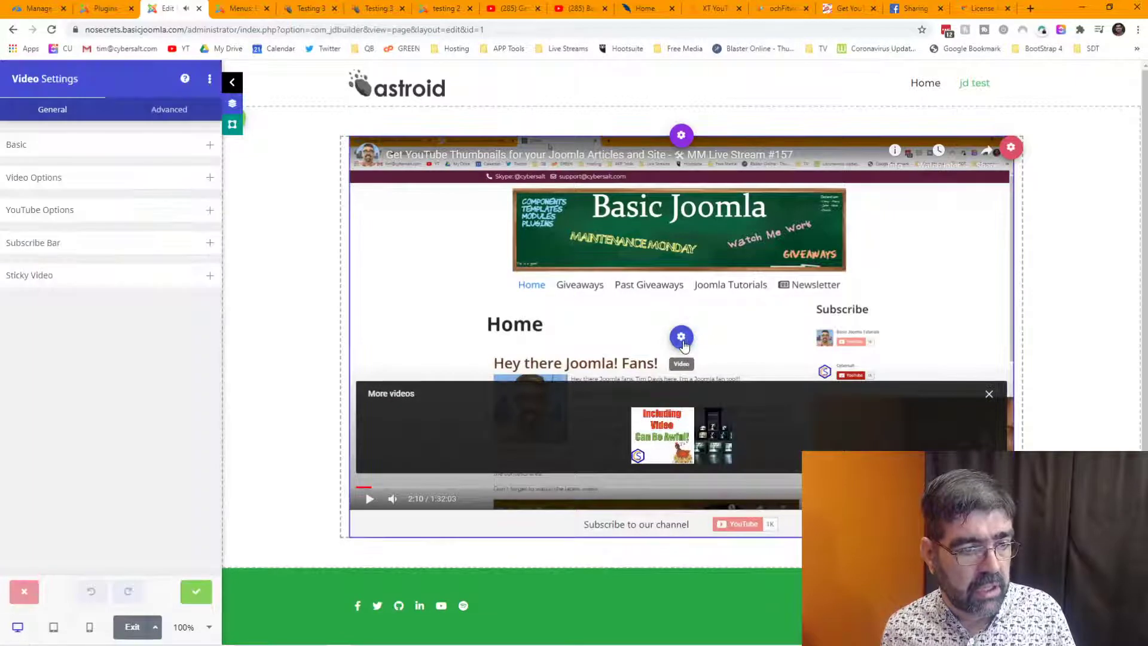
pyautogui.click(93, 243)
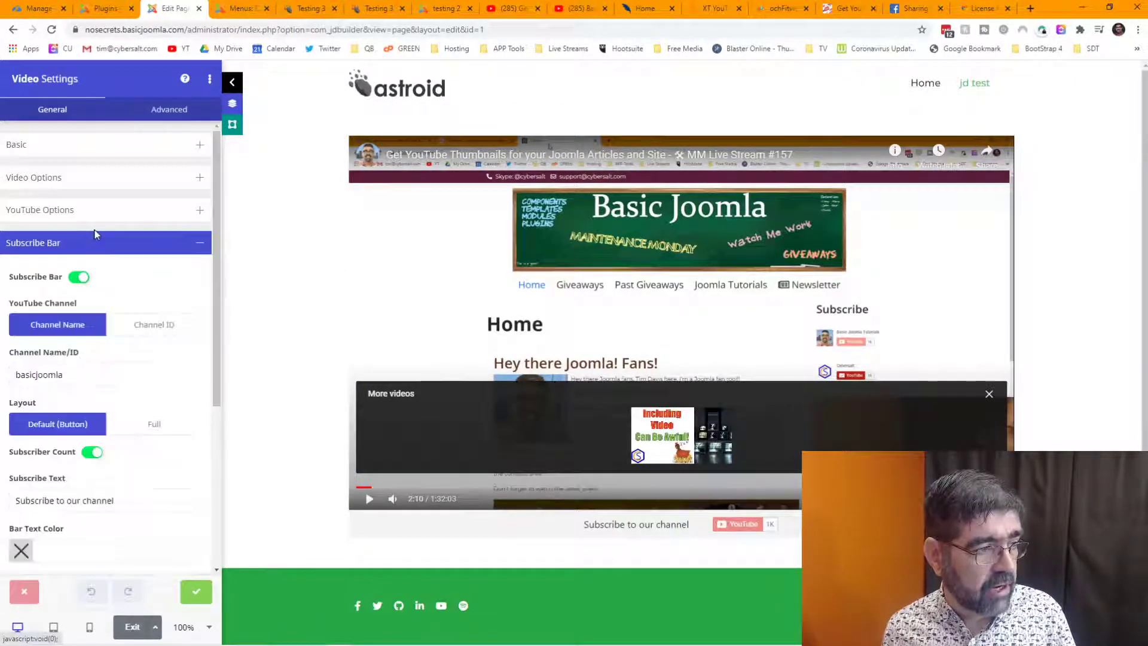
pyautogui.click(163, 325)
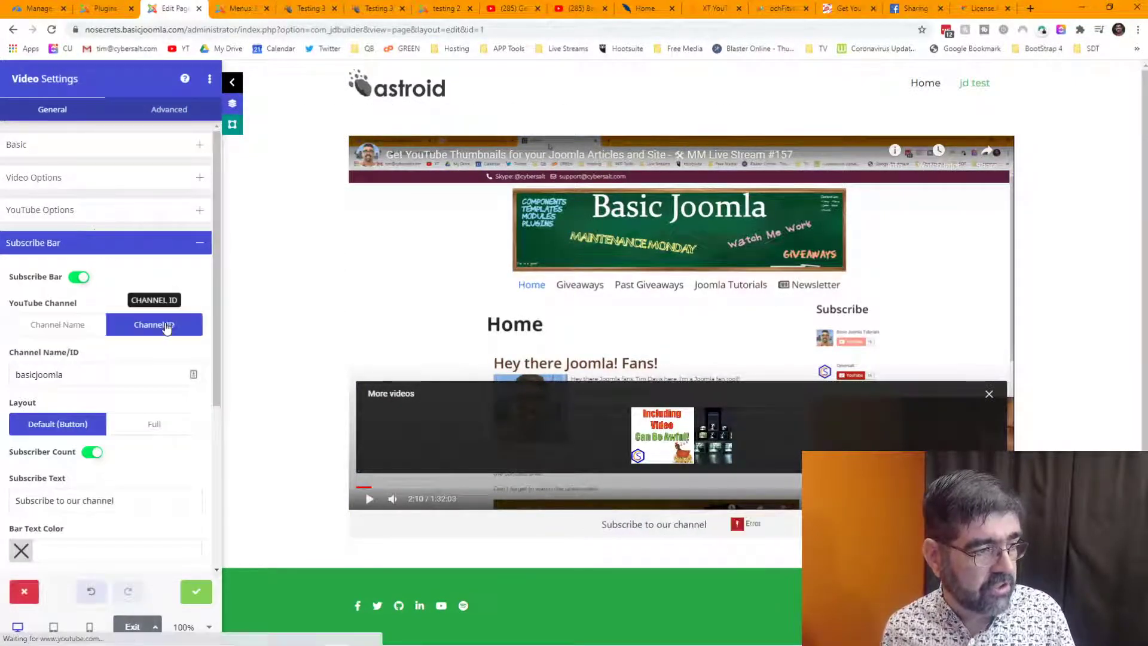
# Step: Open the Basic Joomla Tutorials channel on YouTube by its channel address and copy the channel ID from the URL
pyautogui.click(511, 9)
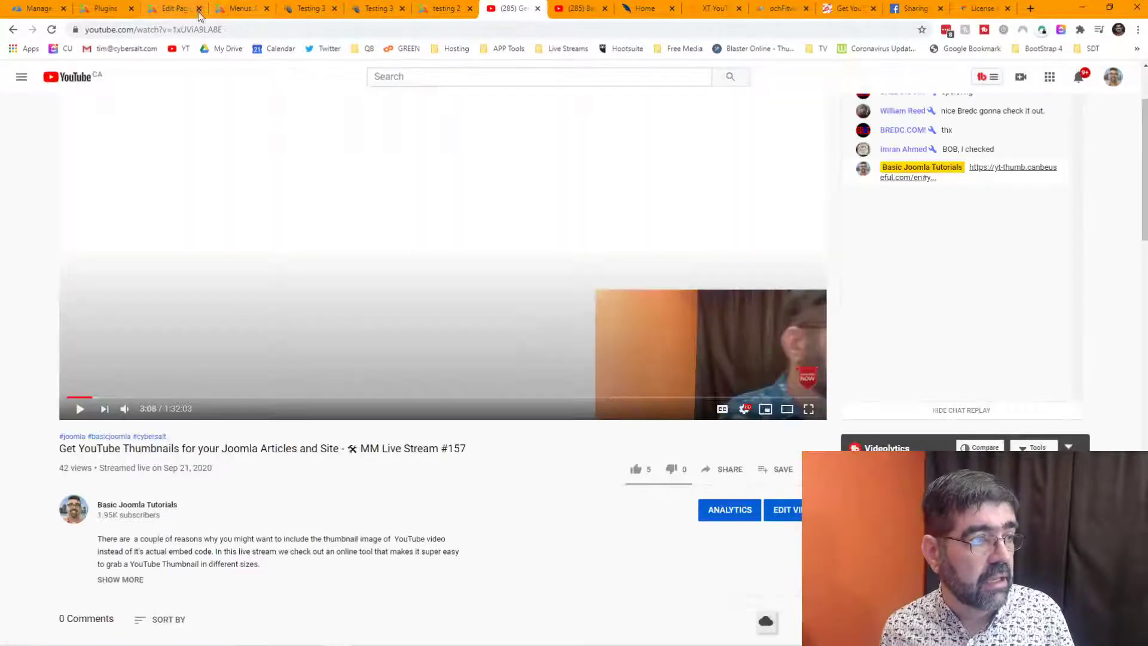
pyautogui.click(579, 4)
pyautogui.click(116, 28)
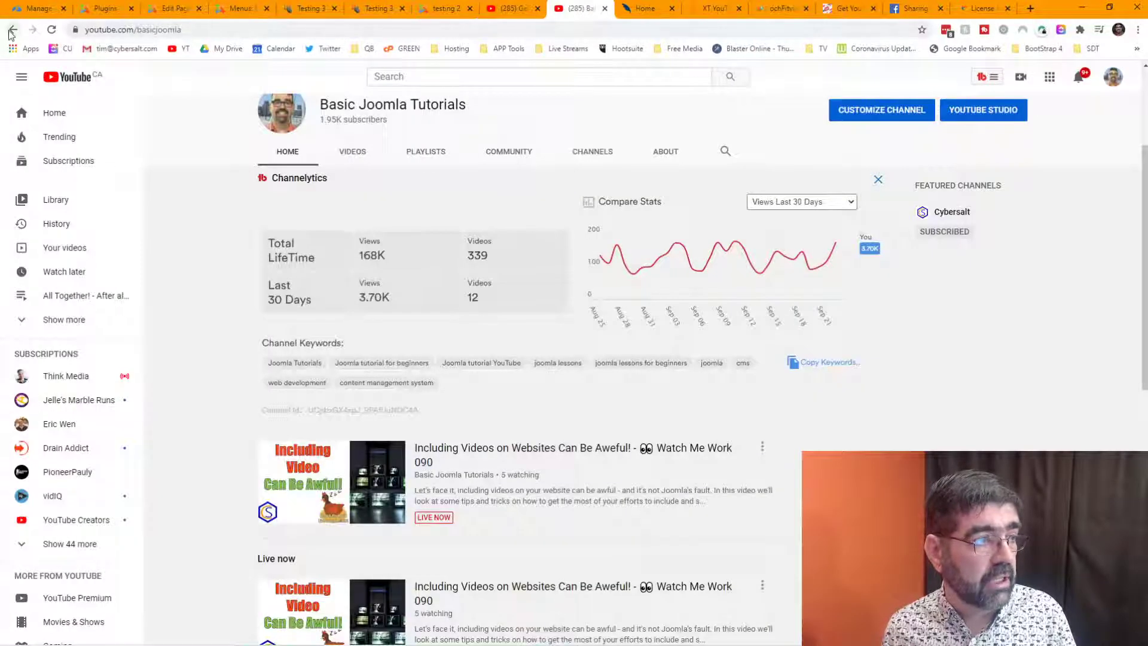
pyautogui.write('youtube.com/channel/UCjdzrGX4xp7_9PAfUuNDC4A')
pyautogui.press('Return')
pyautogui.doubleClick(171, 29)
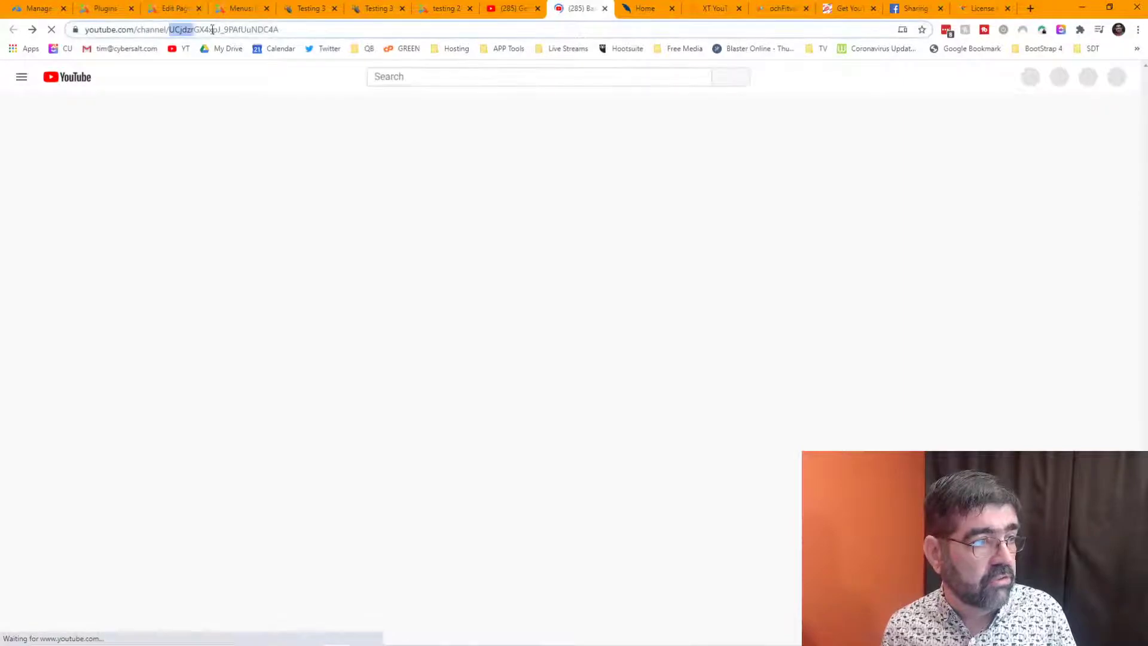
pyautogui.rightClick(251, 29)
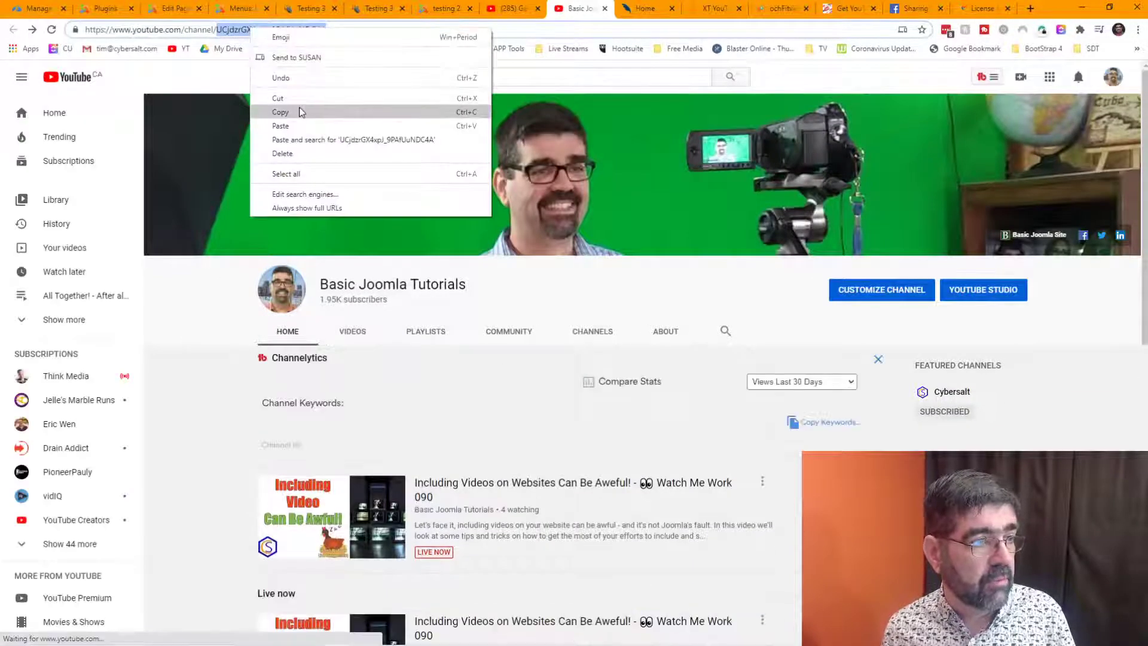
pyautogui.click(299, 112)
# Step: Replace basicjoomla in the jdtest video's subscribe bar with the copied channel ID
pyautogui.click(106, 8)
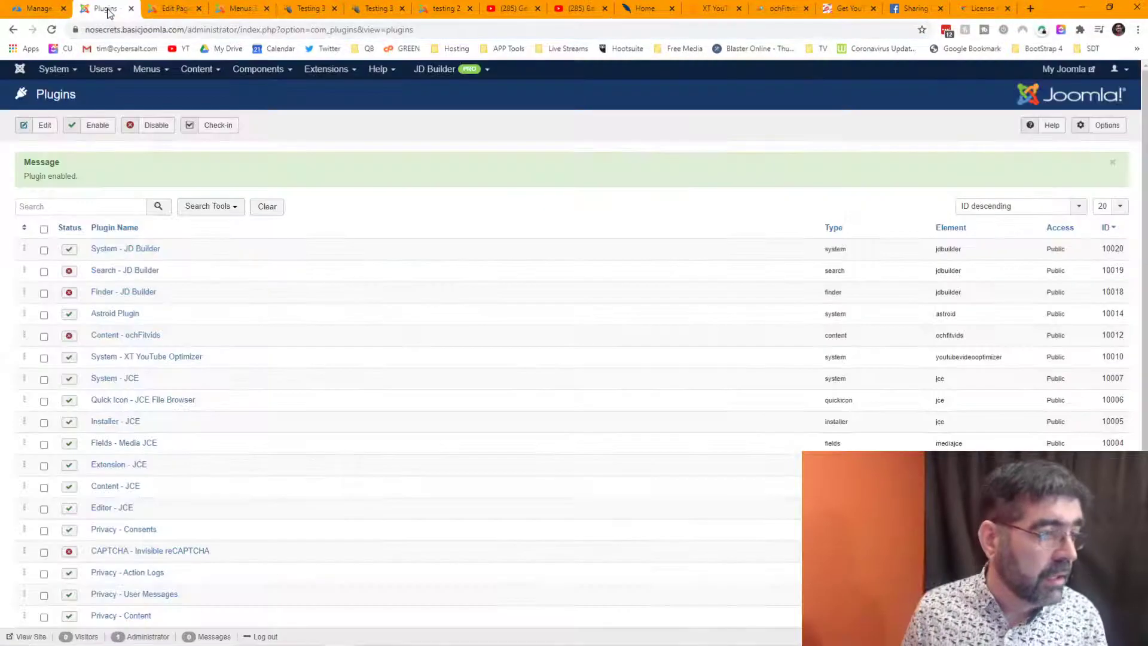
pyautogui.click(175, 9)
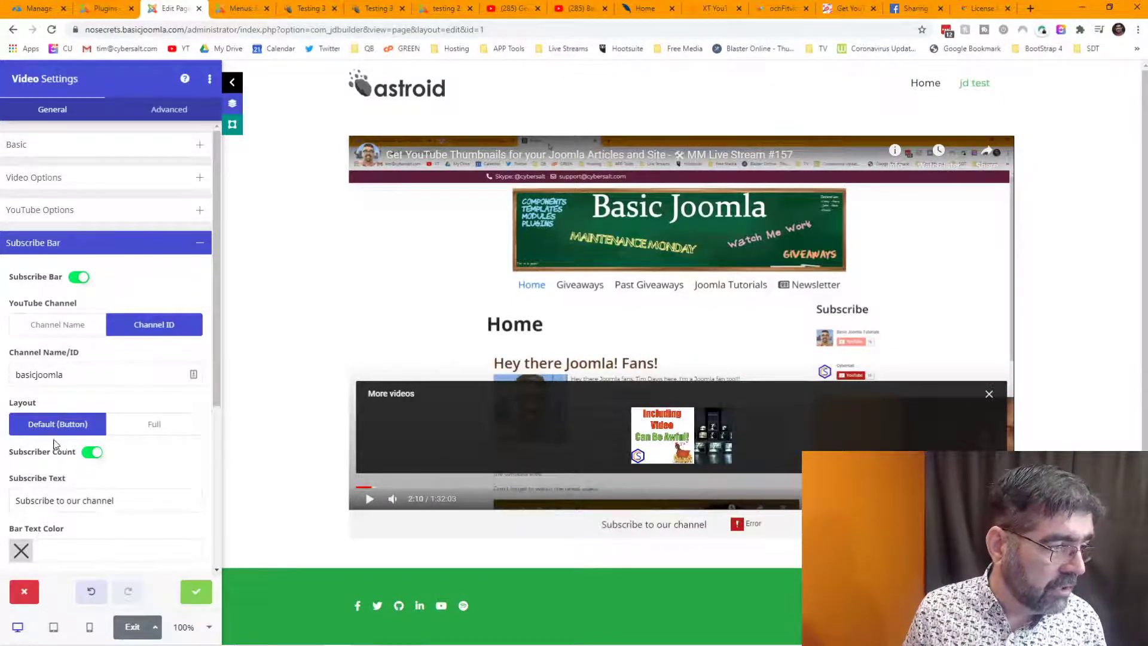
pyautogui.doubleClick(111, 380)
pyautogui.hotkey('ctrl', 'v')
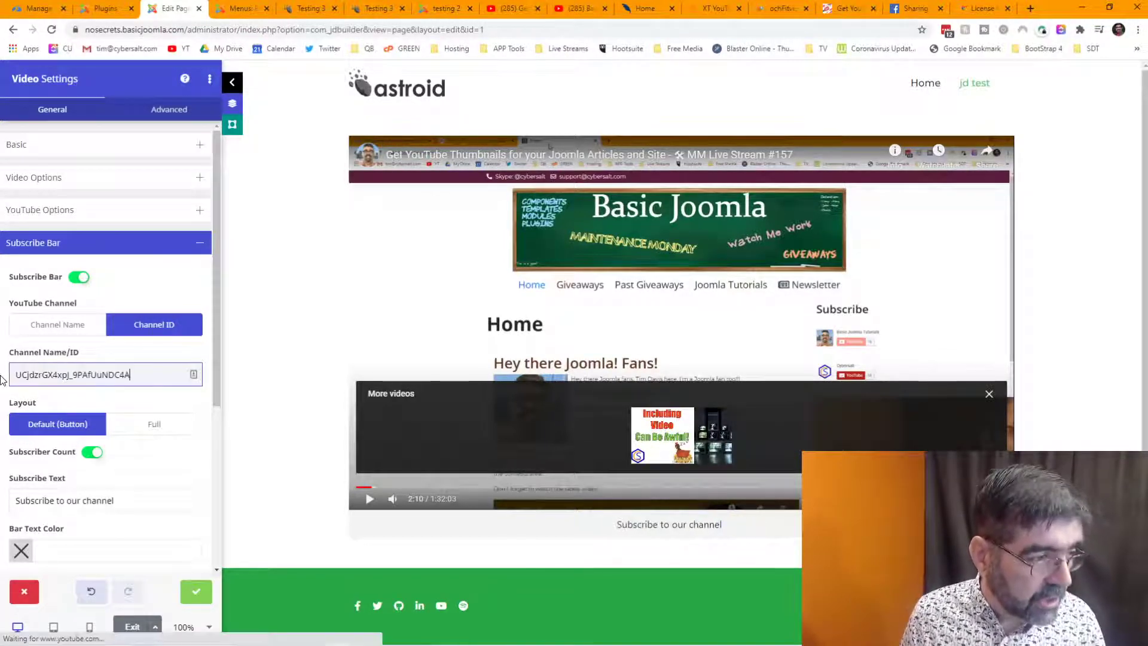
# Step: Review the channel ID in the YouTube channel's address, and apply the jdtest page's video settings
pyautogui.click(567, 10)
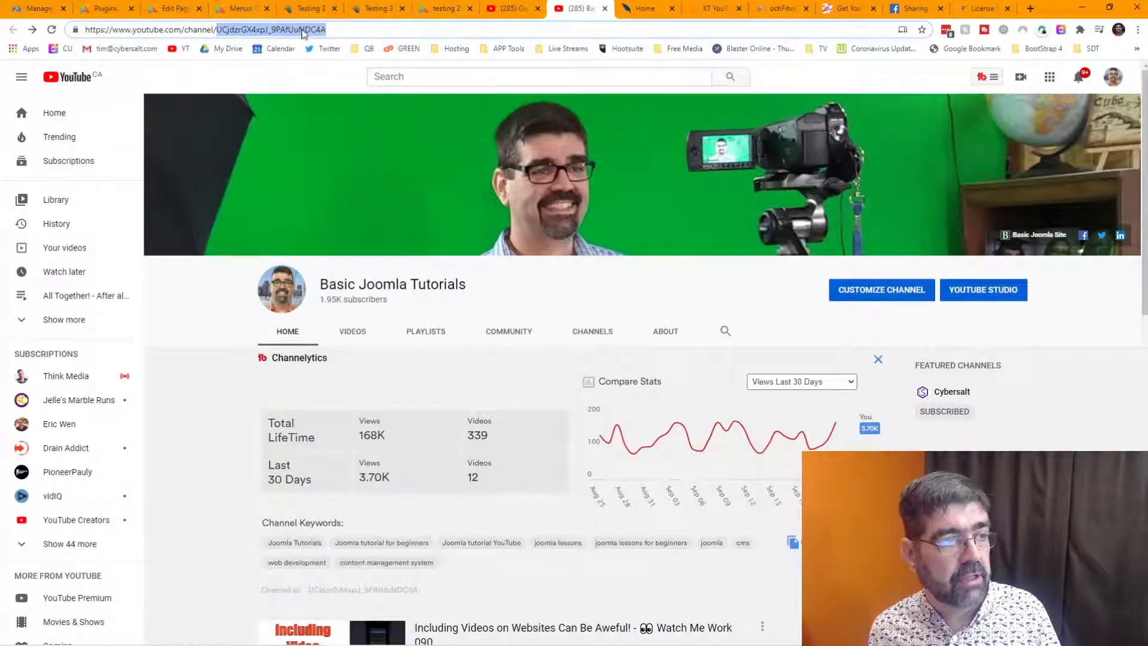
pyautogui.click(108, 10)
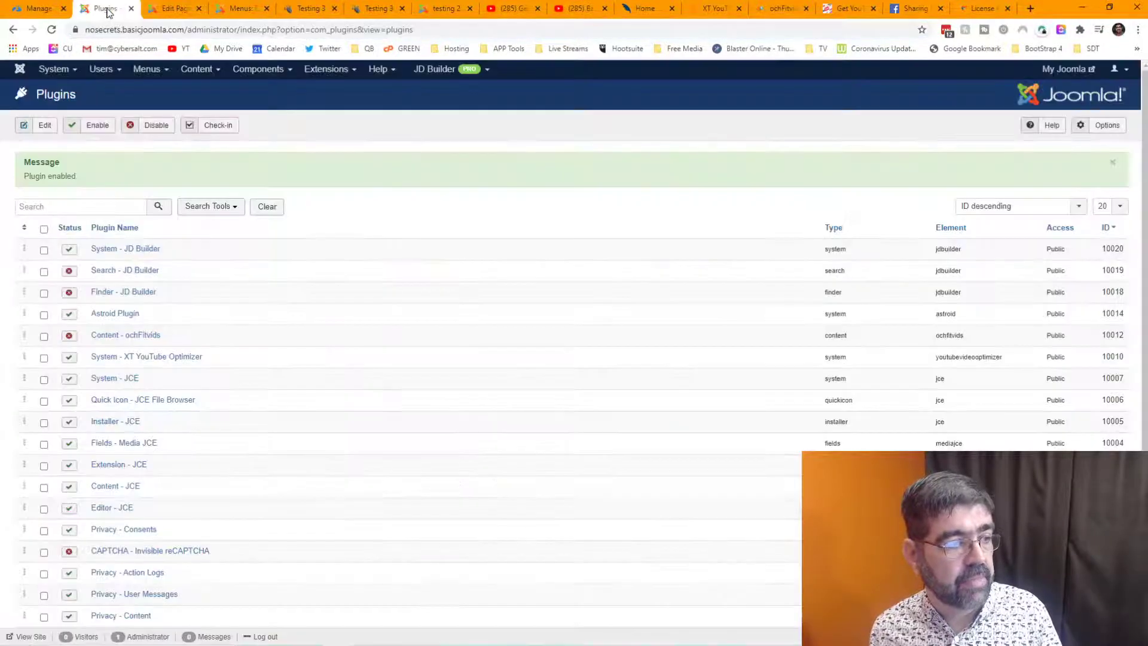
pyautogui.click(167, 10)
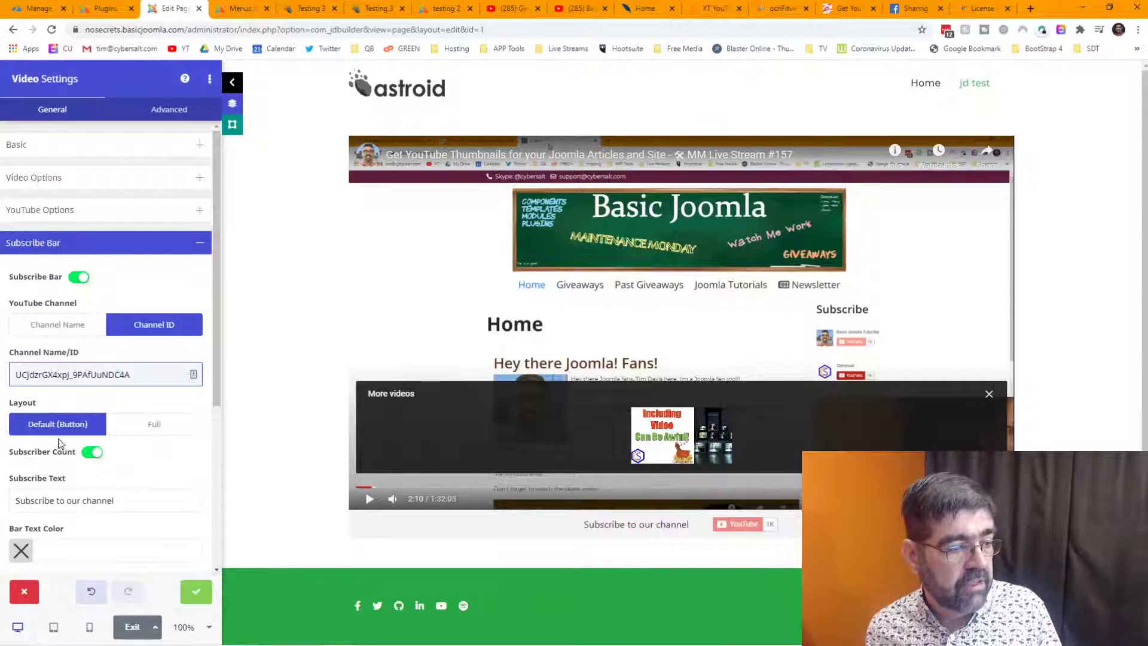
pyautogui.scroll(-3, 107, 436)
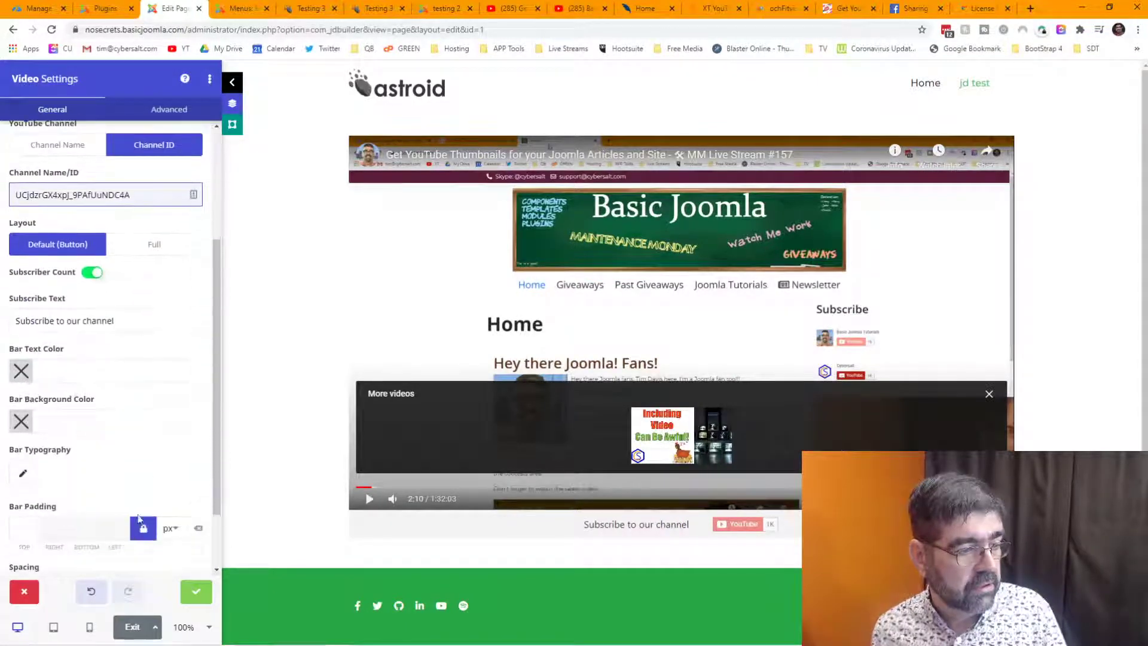
pyautogui.click(195, 591)
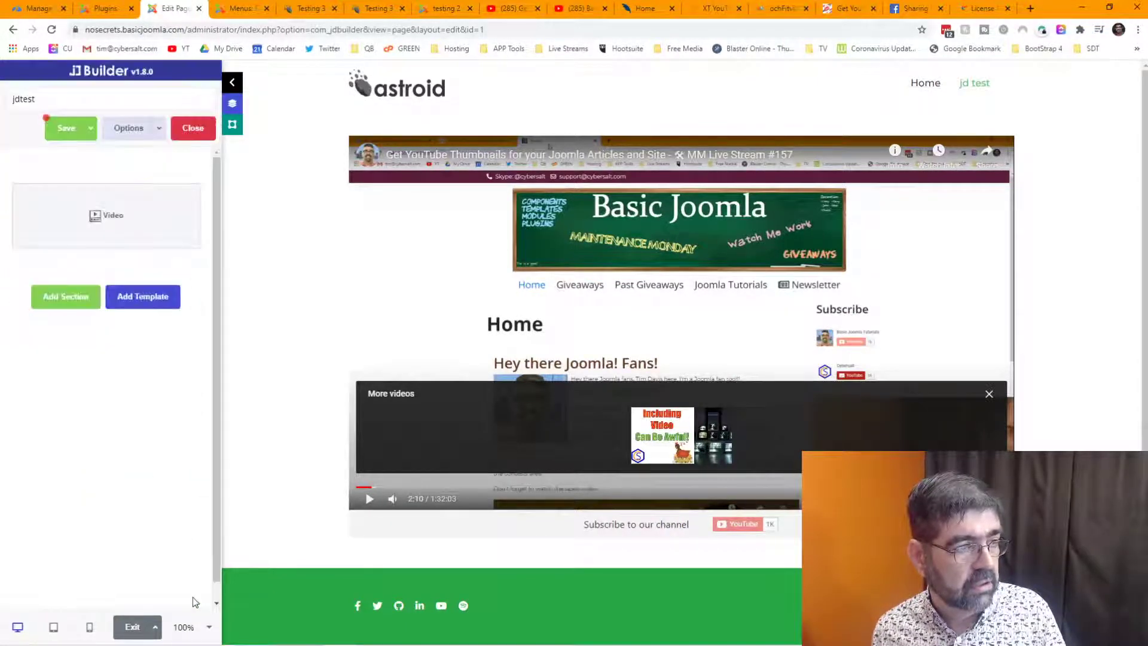
# Step: Save the jdtest page in JD Builder and disable the System - XT YouTube Optimizer plugin
pyautogui.click(65, 128)
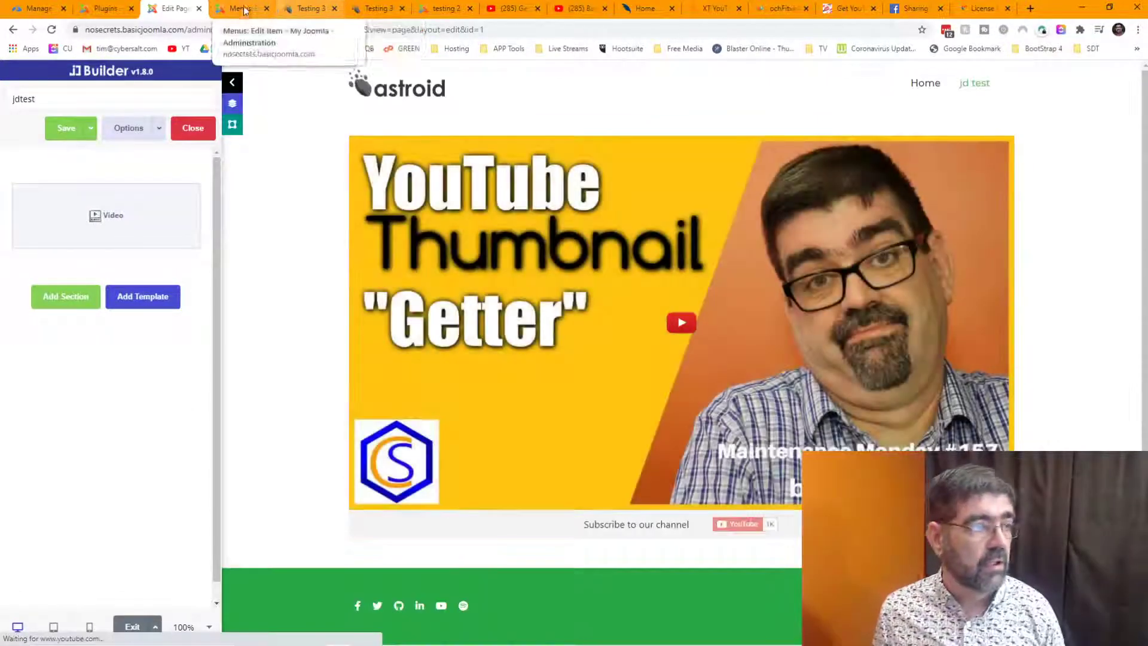
pyautogui.click(105, 9)
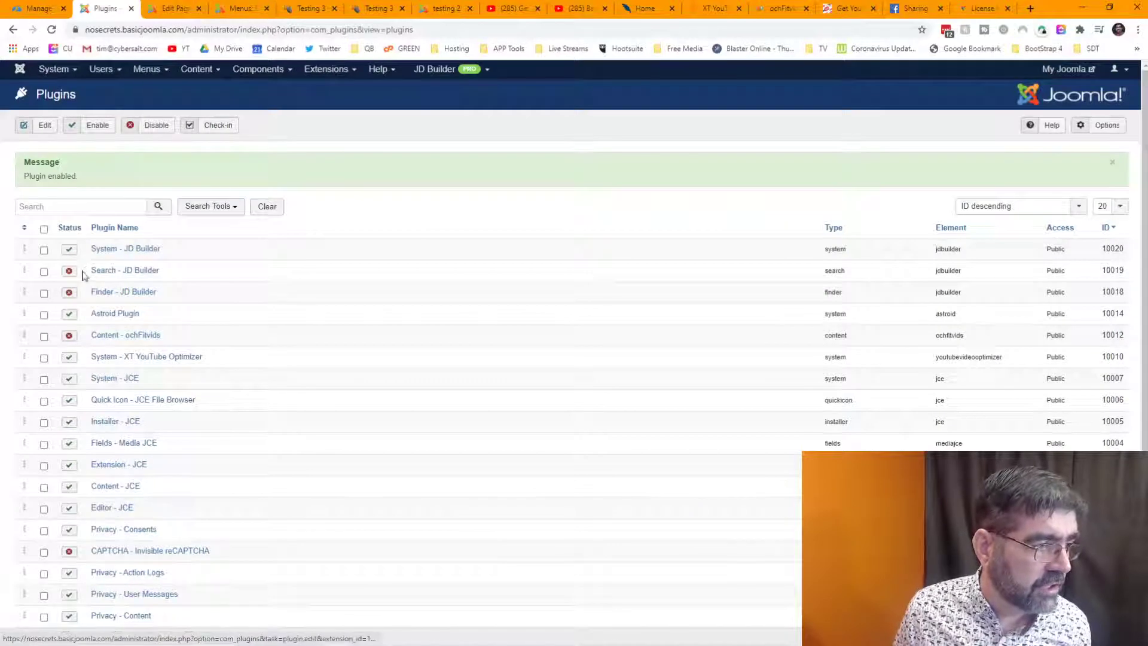
pyautogui.click(69, 357)
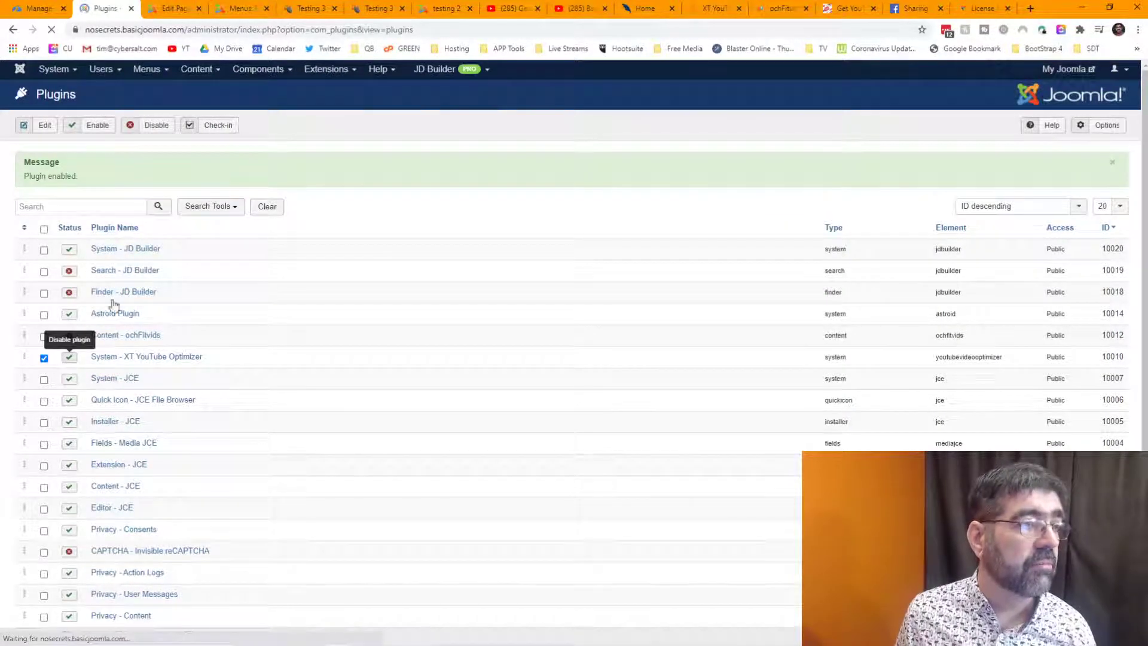
# Step: Reload the Testing 3 article on the front end, and inspect the subscribe bar under the jd test page's video
pyautogui.click(316, 13)
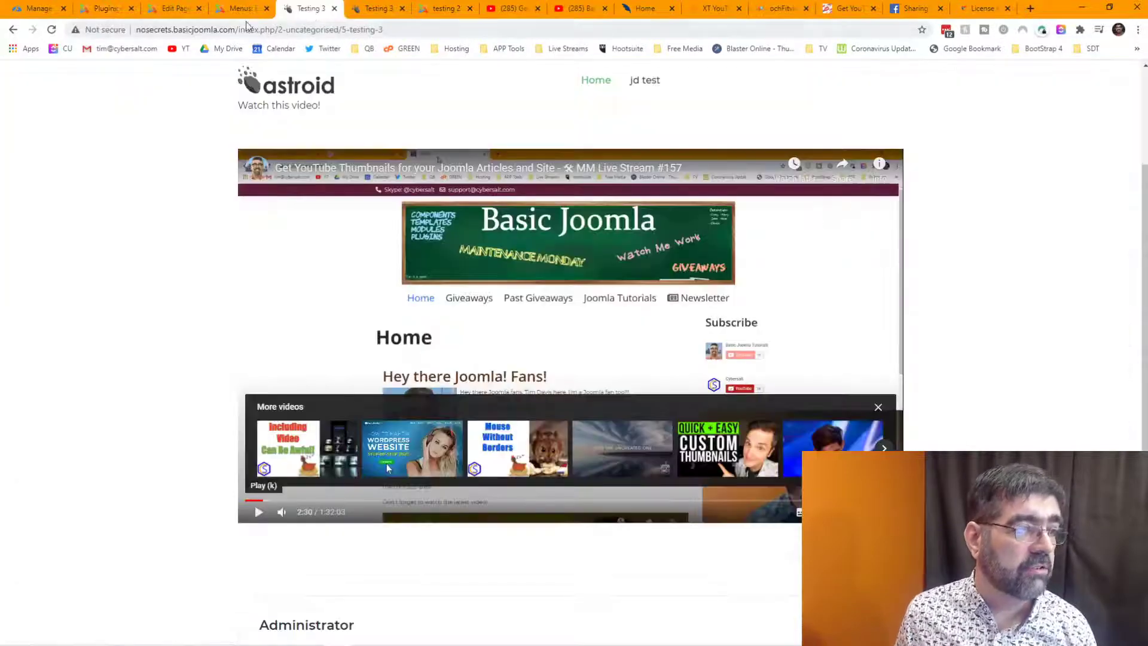
pyautogui.click(52, 30)
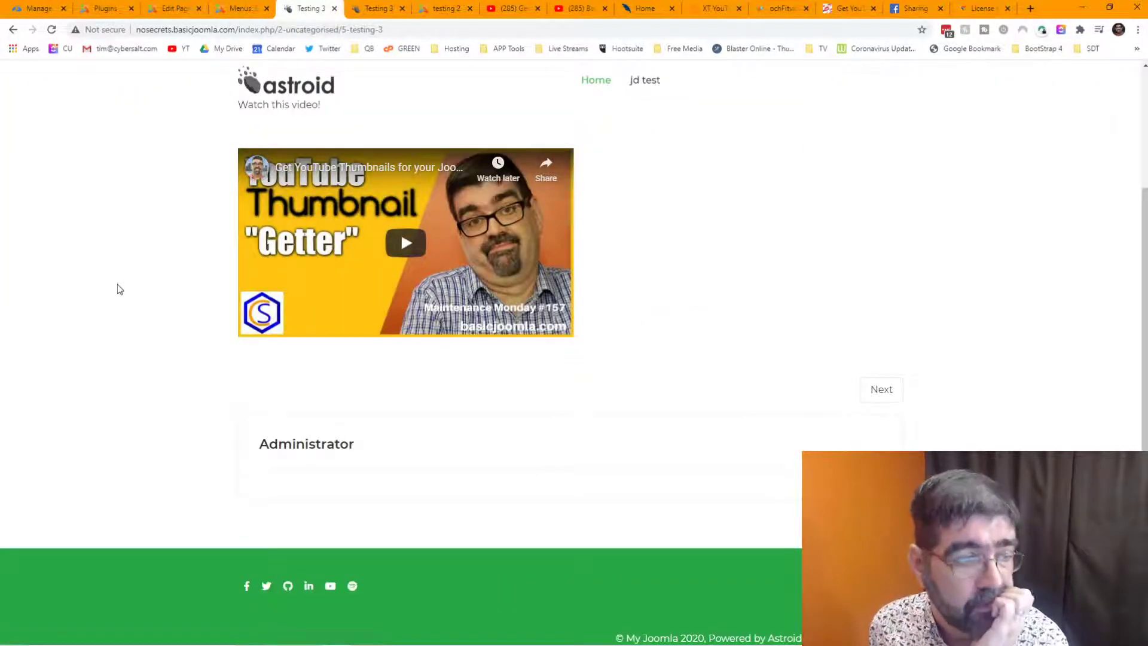
pyautogui.click(52, 29)
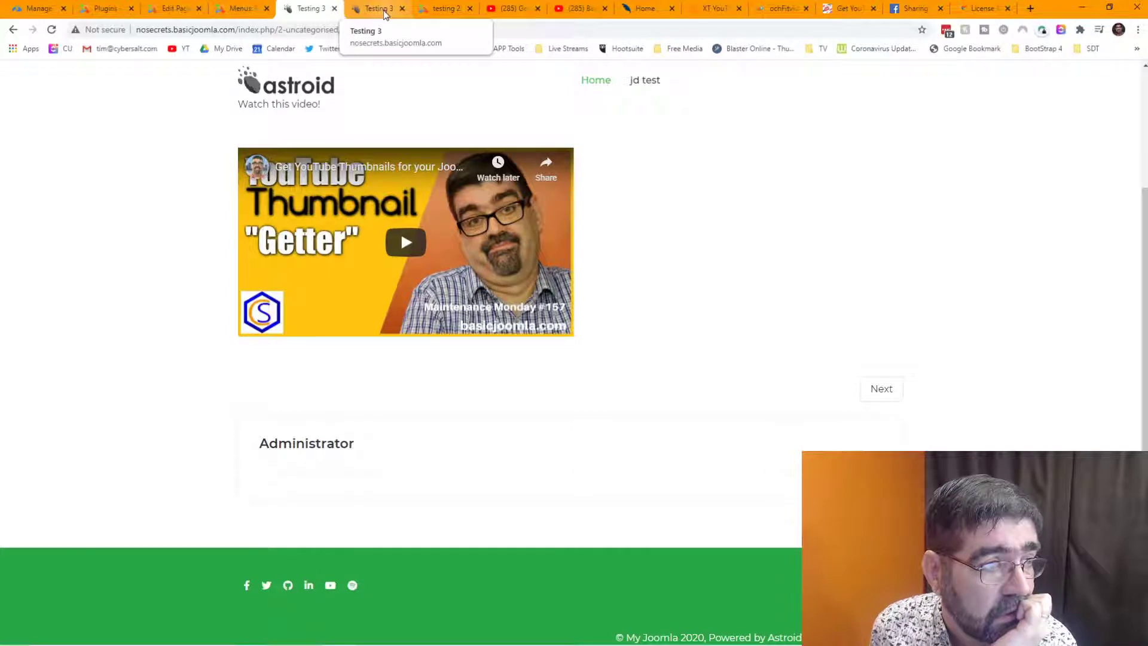
pyautogui.click(650, 86)
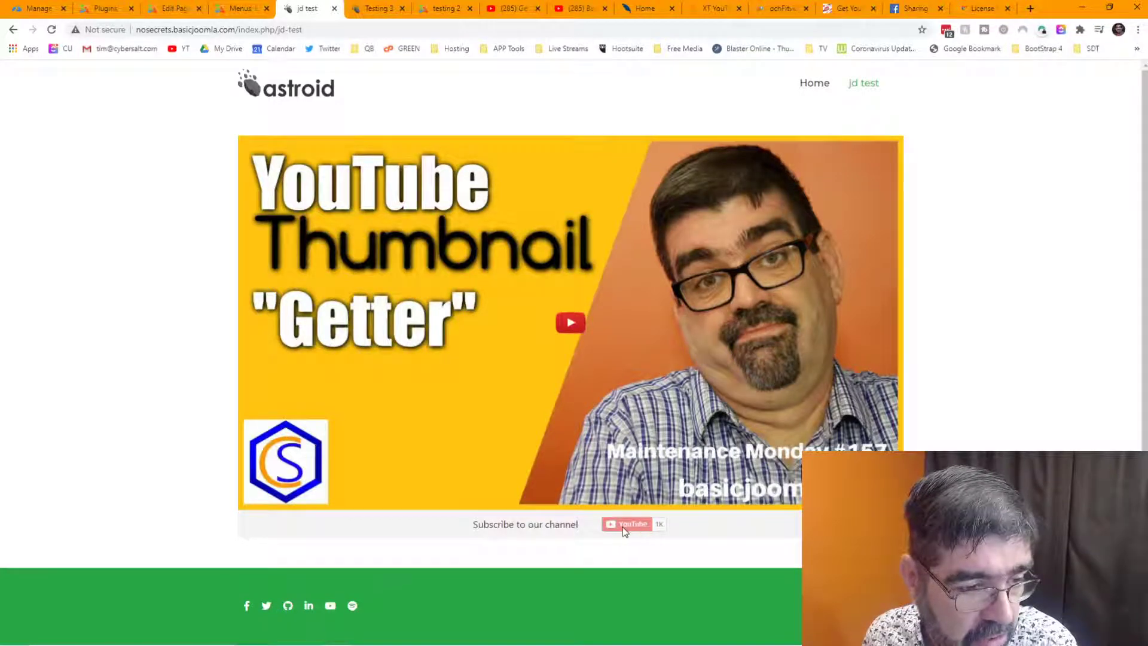
pyautogui.doubleClick(562, 526)
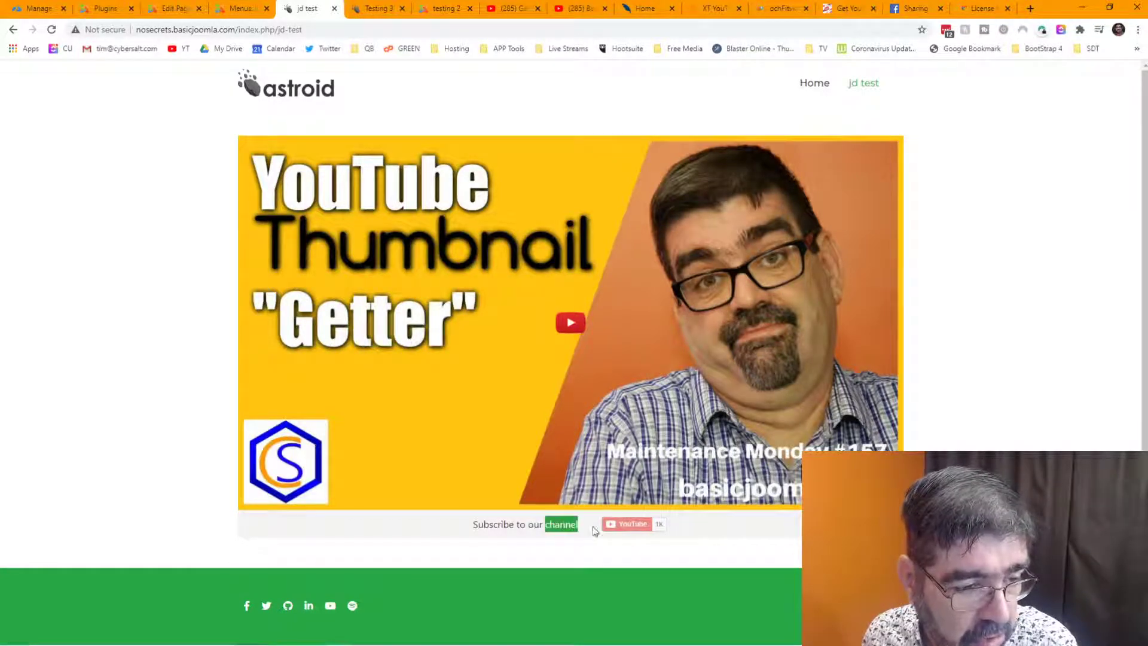
pyautogui.click(549, 525)
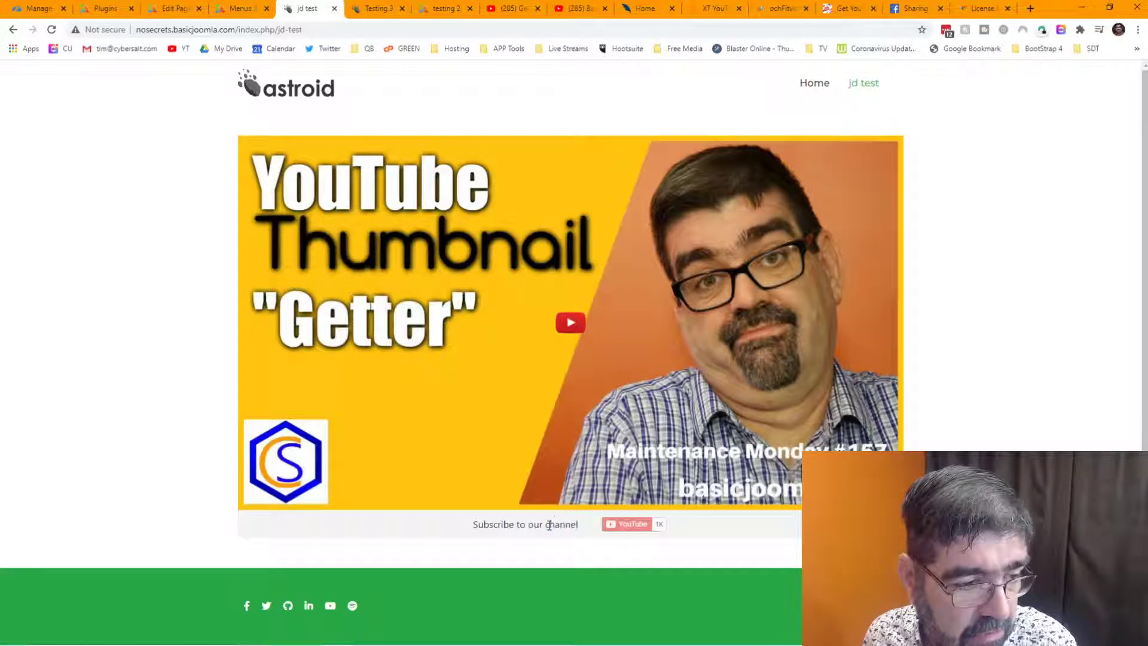
# Step: In the jdtest page's video element, set the Subscribe Bar layout to Full
pyautogui.click(113, 11)
pyautogui.click(159, 10)
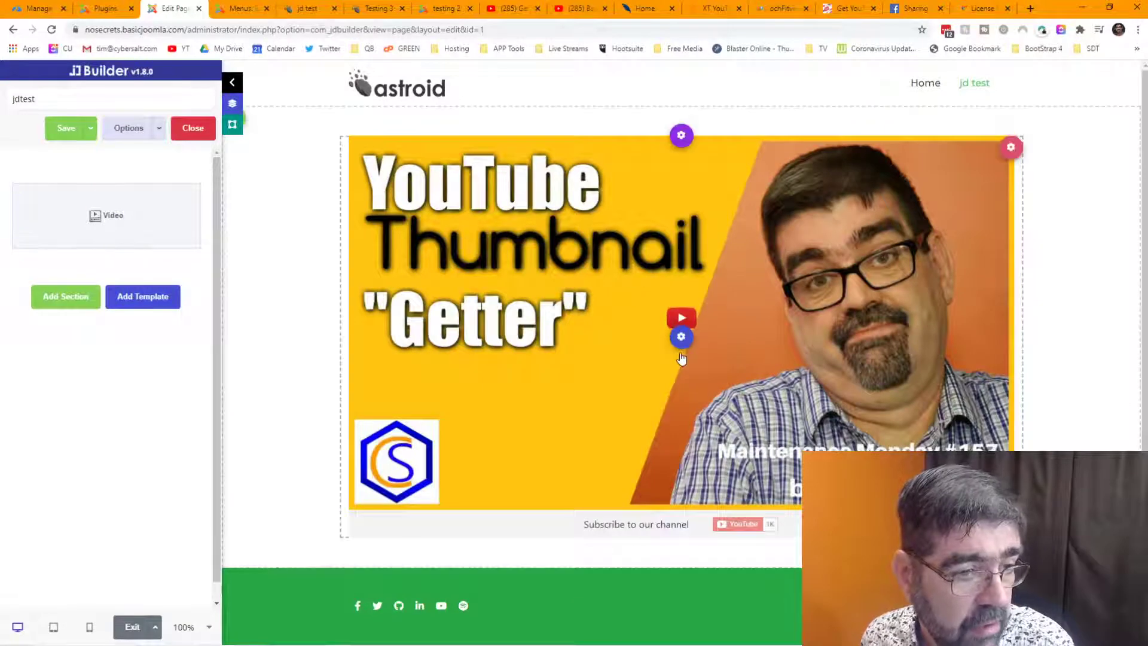
pyautogui.click(681, 344)
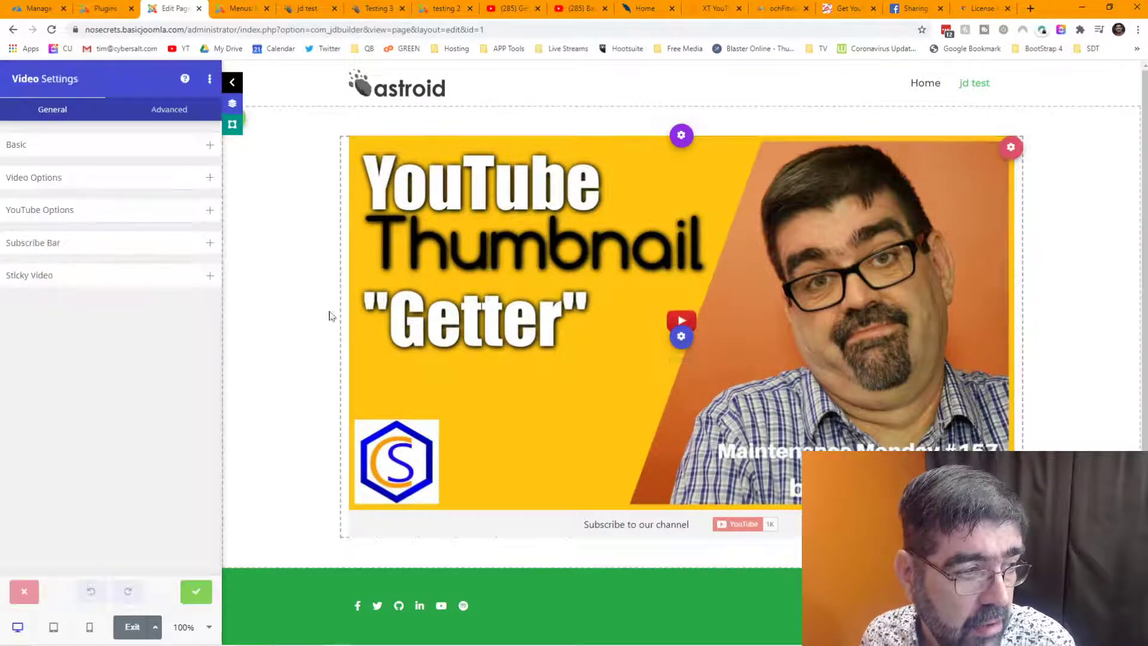
pyautogui.click(142, 247)
pyautogui.scroll(-1, 128, 233)
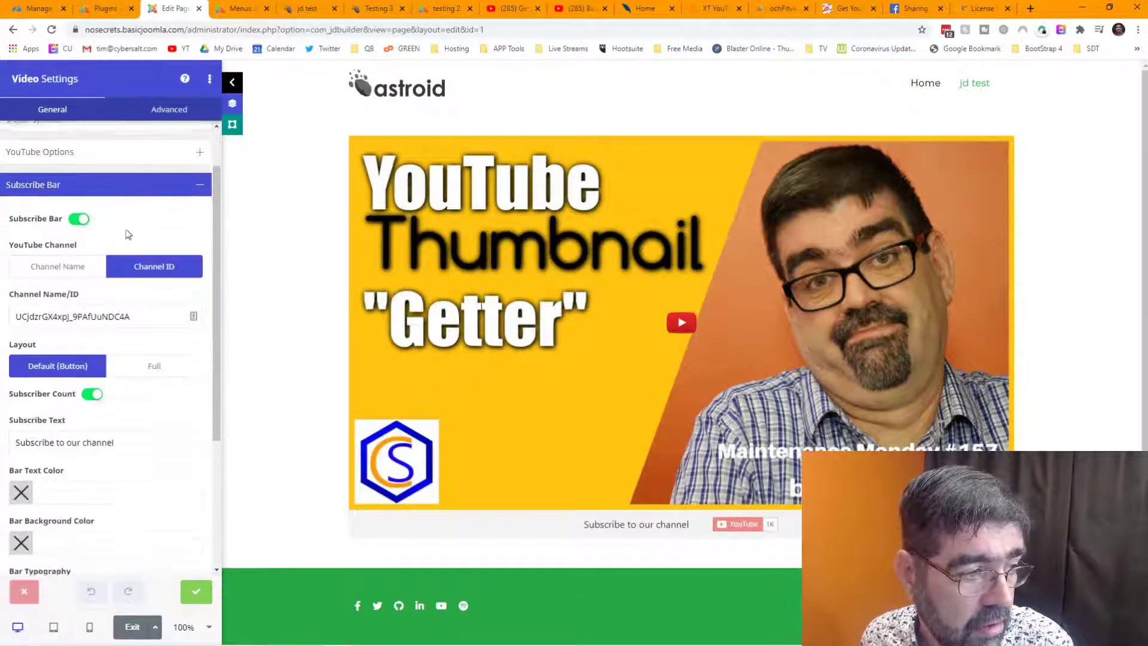
pyautogui.scroll(1, 125, 232)
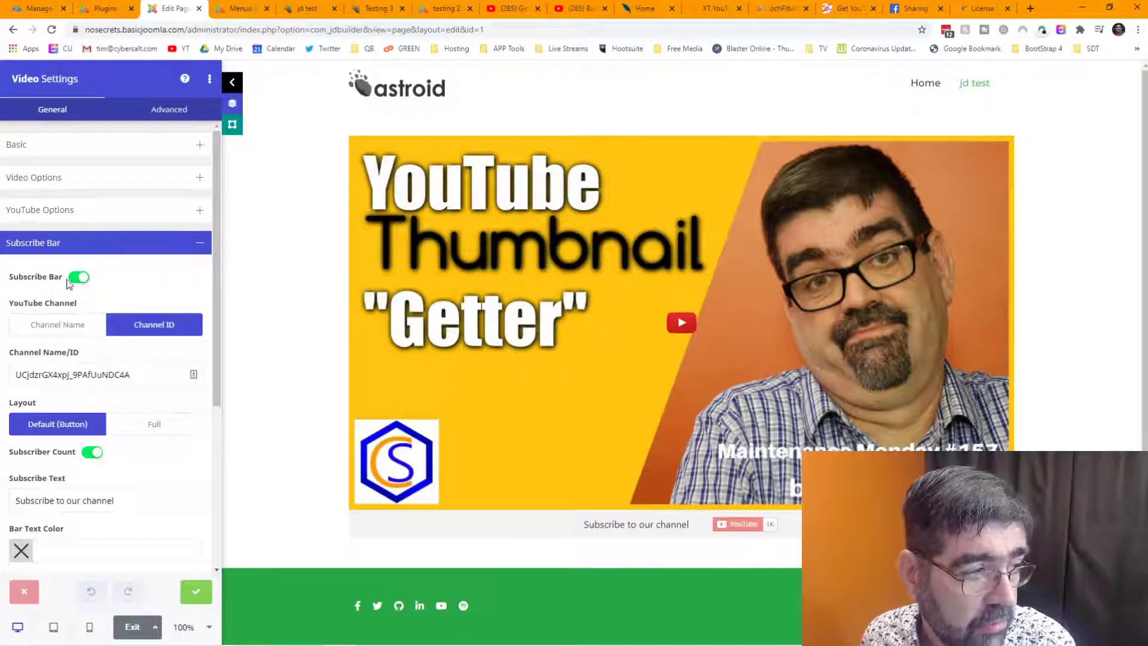
pyautogui.scroll(-1, 102, 365)
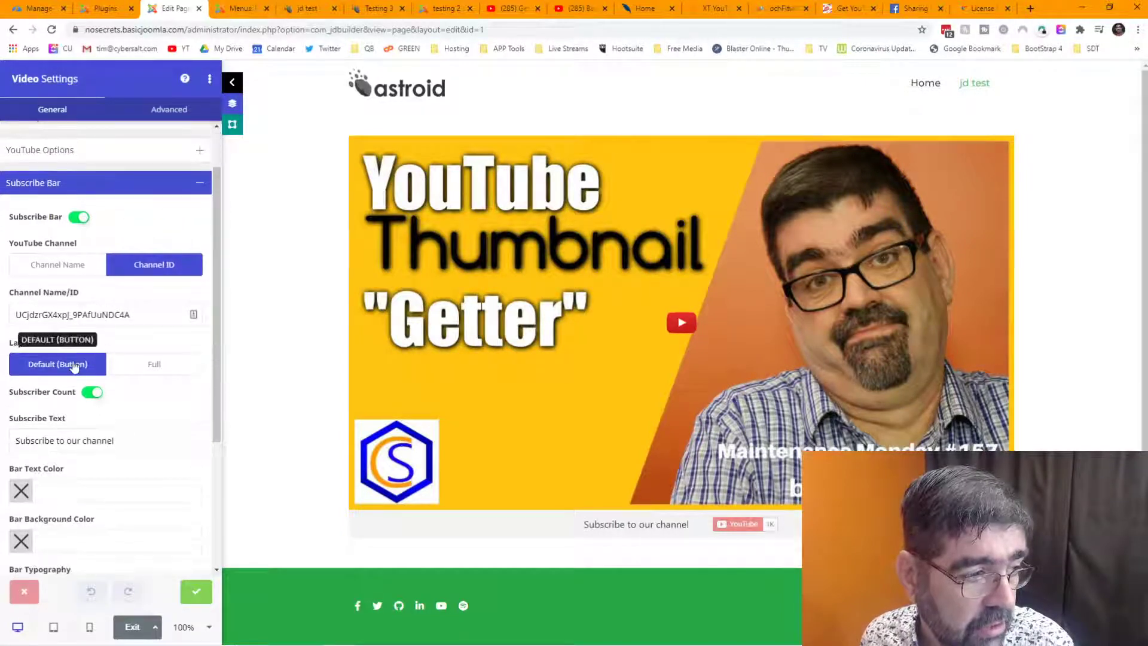
pyautogui.click(141, 366)
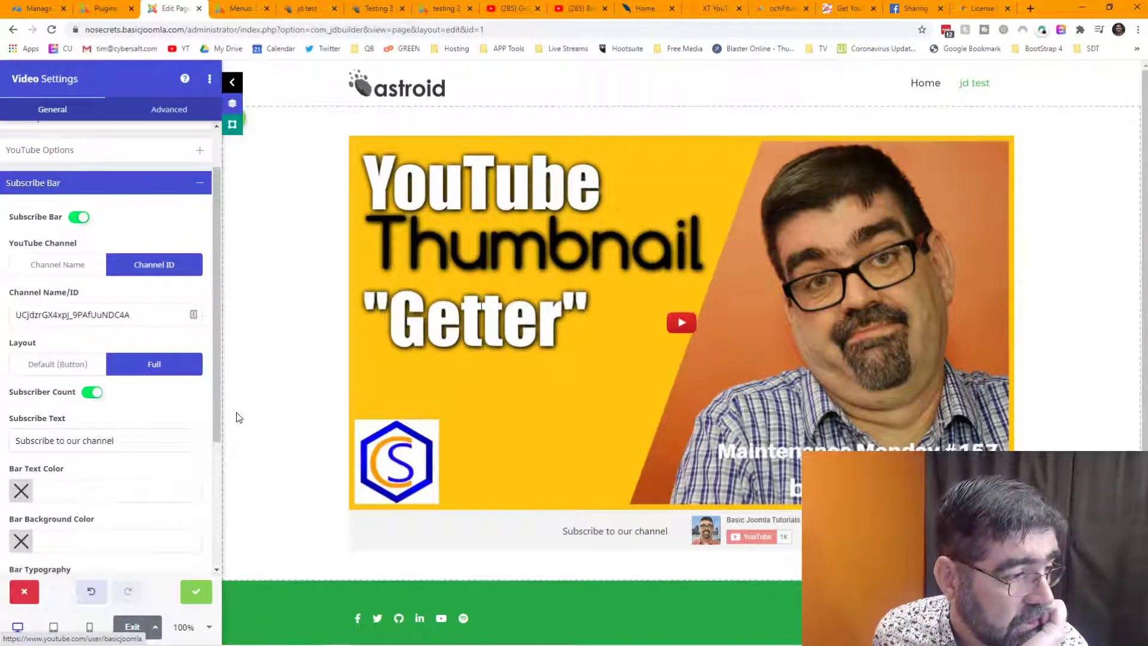
# Step: Review the remaining subscribe bar options, apply the video settings and save the jdtest page
pyautogui.scroll(-3, 175, 419)
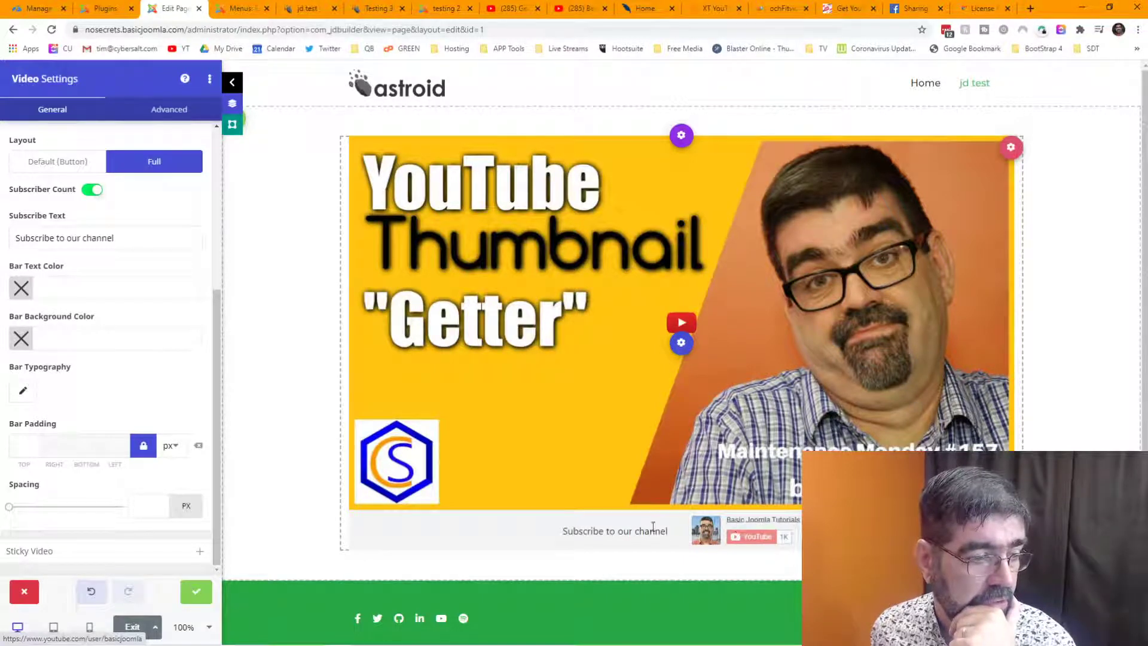
pyautogui.scroll(5, 156, 329)
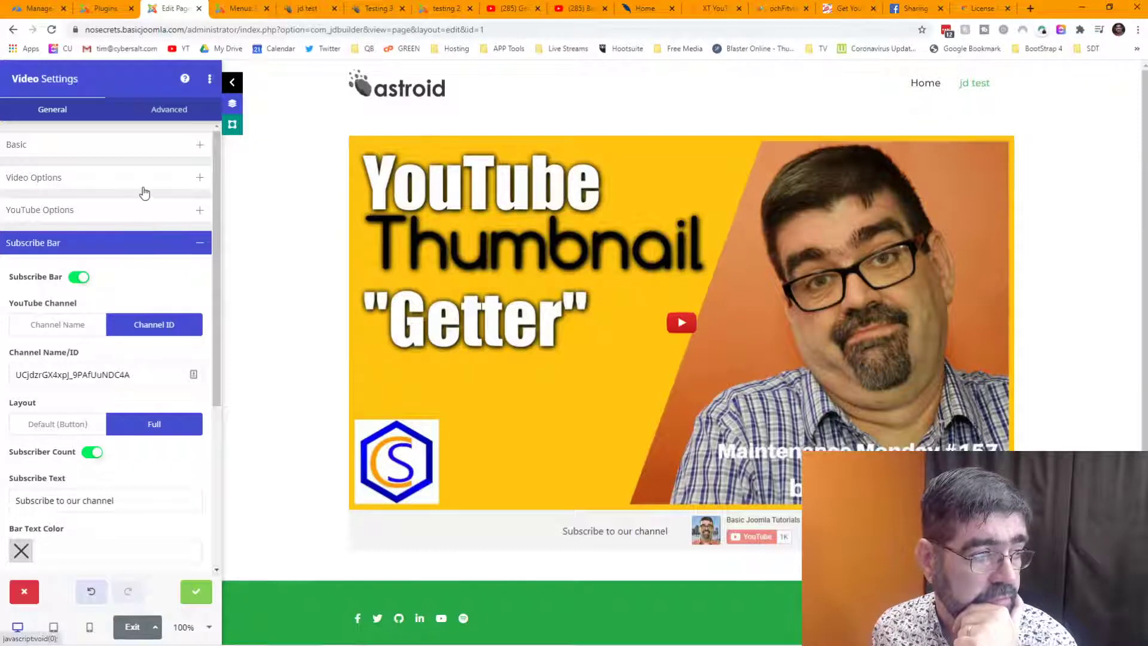
pyautogui.scroll(-4, 143, 192)
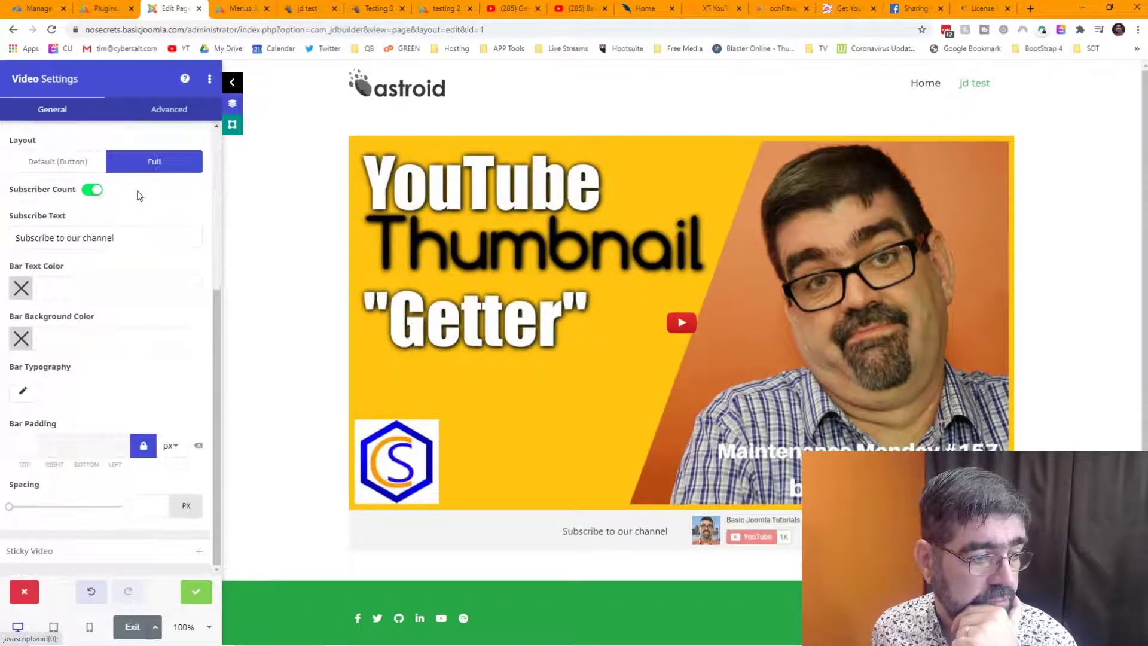
pyautogui.click(195, 590)
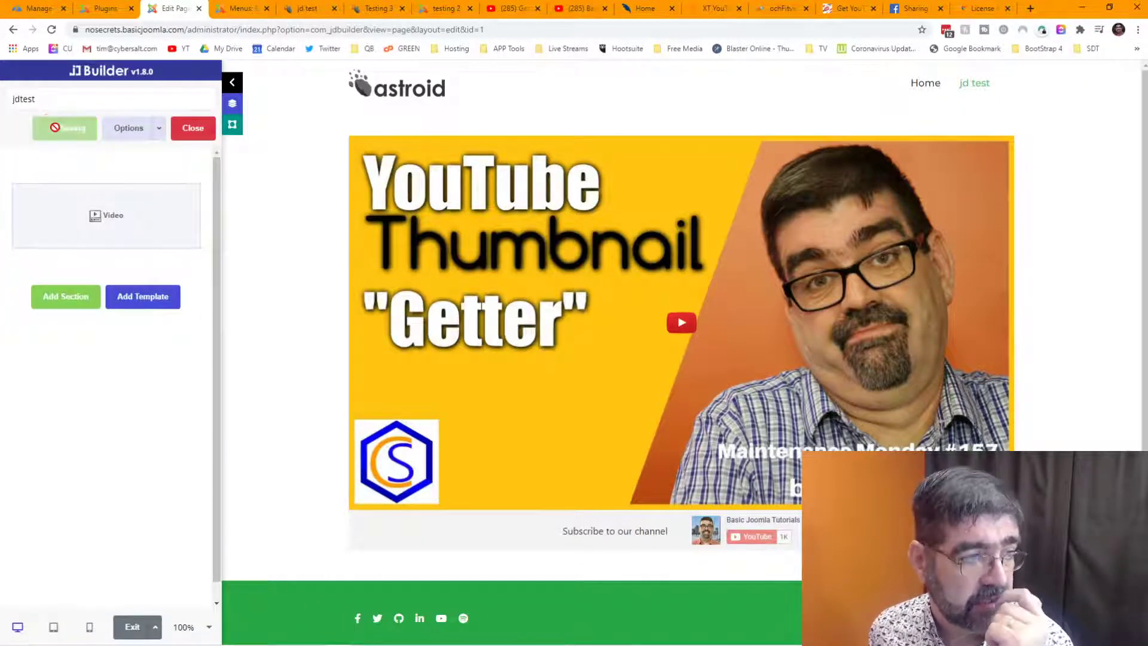
pyautogui.click(57, 128)
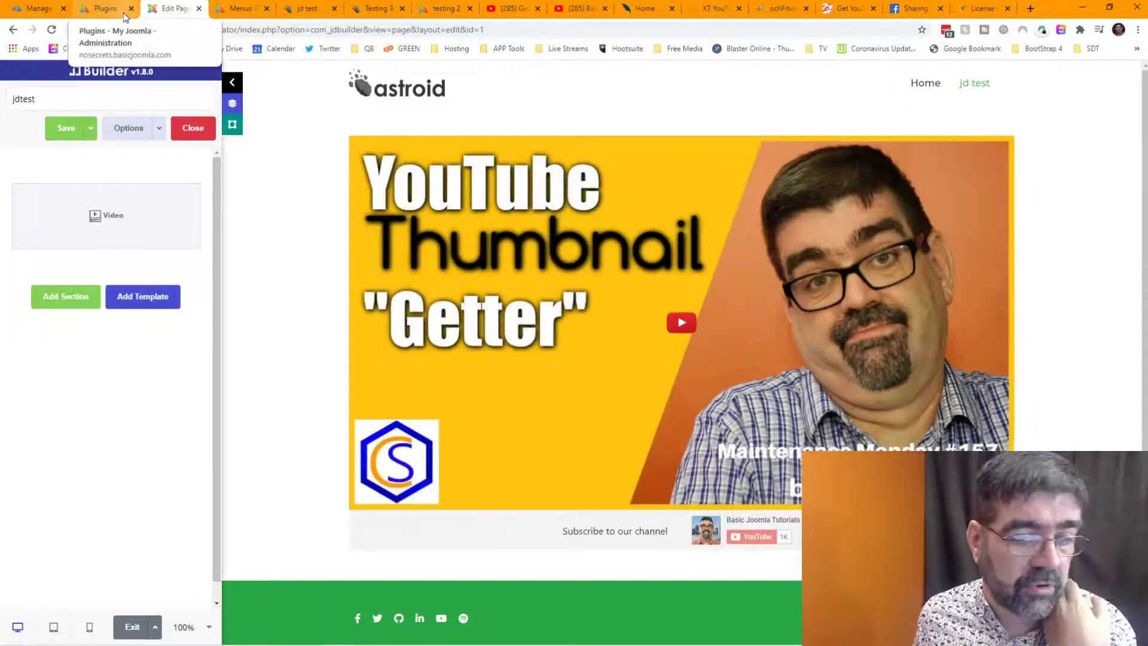
# Step: Delete the _jdbjs and astroid cache groups from the site cache, and clear the expired cache
pyautogui.click(105, 10)
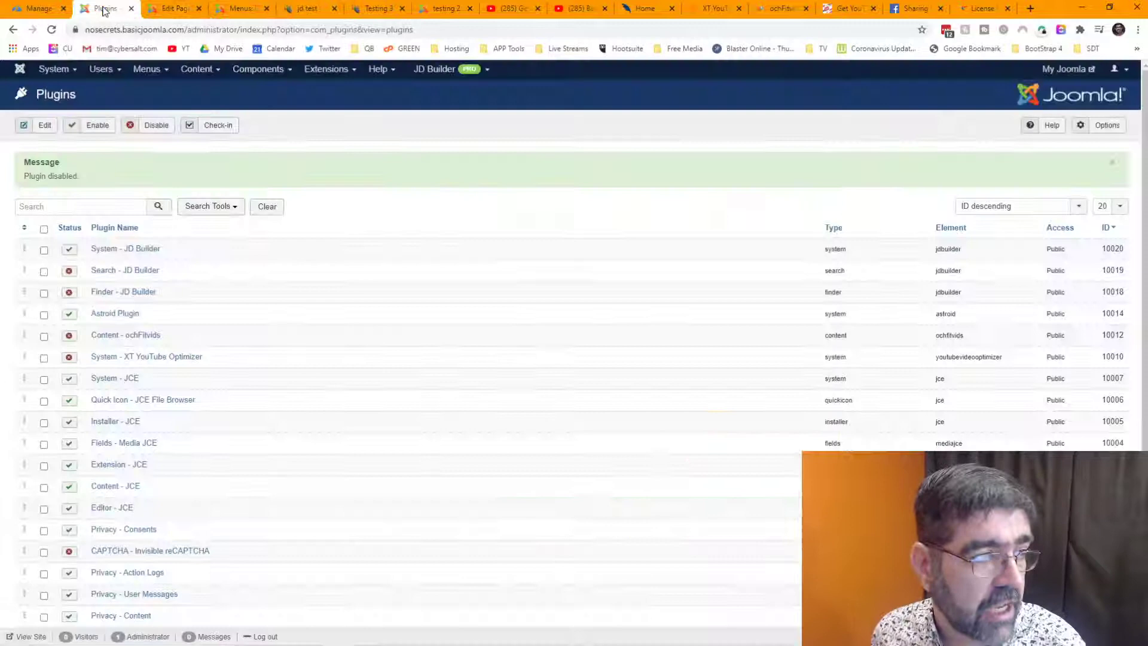
pyautogui.click(55, 69)
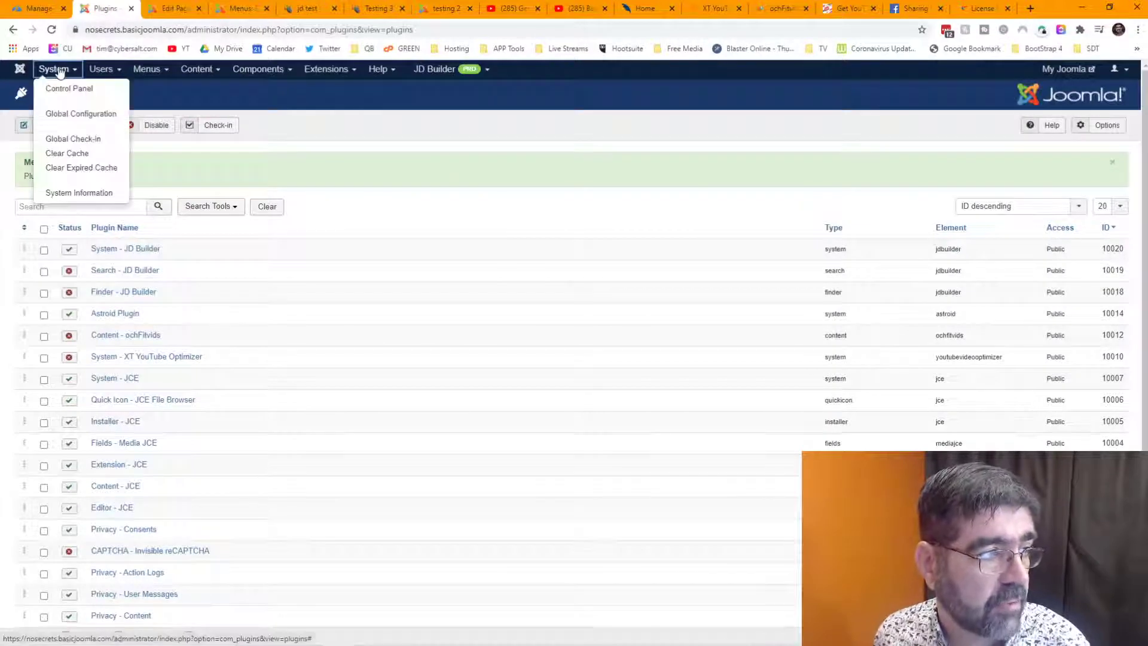
pyautogui.click(86, 155)
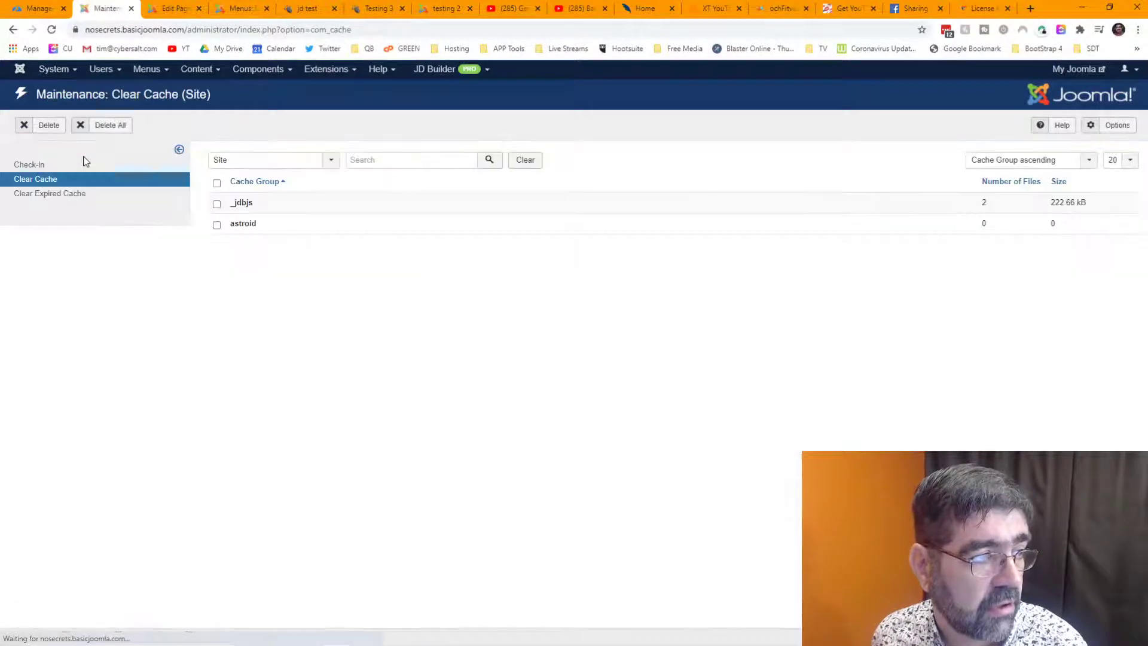
pyautogui.click(217, 183)
pyautogui.click(50, 126)
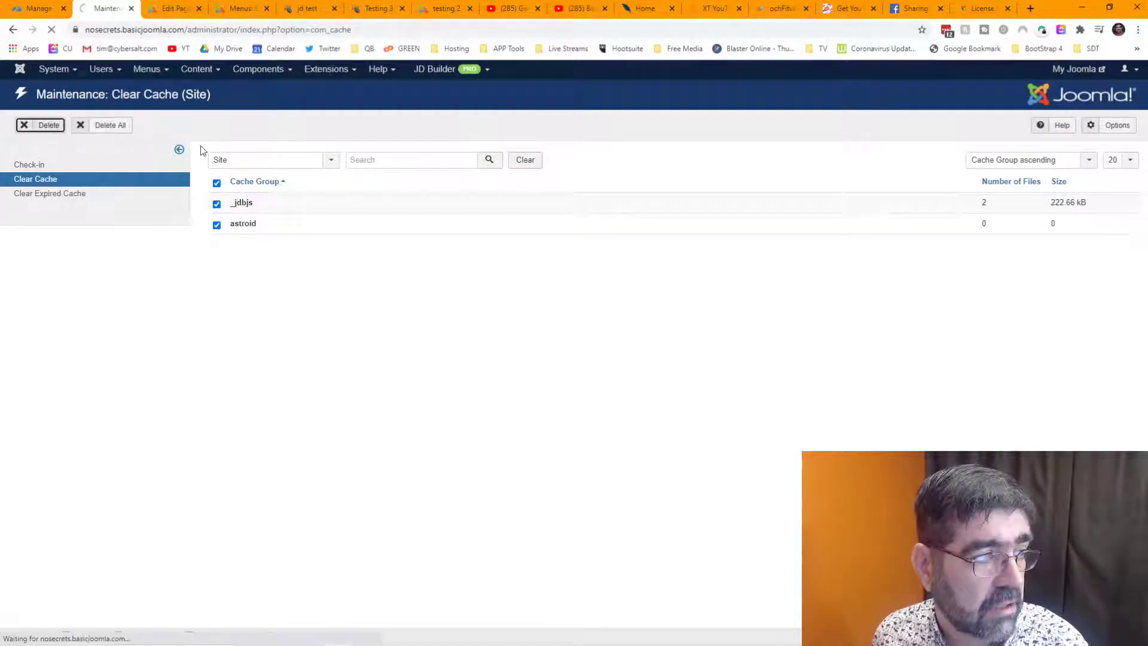
pyautogui.click(70, 195)
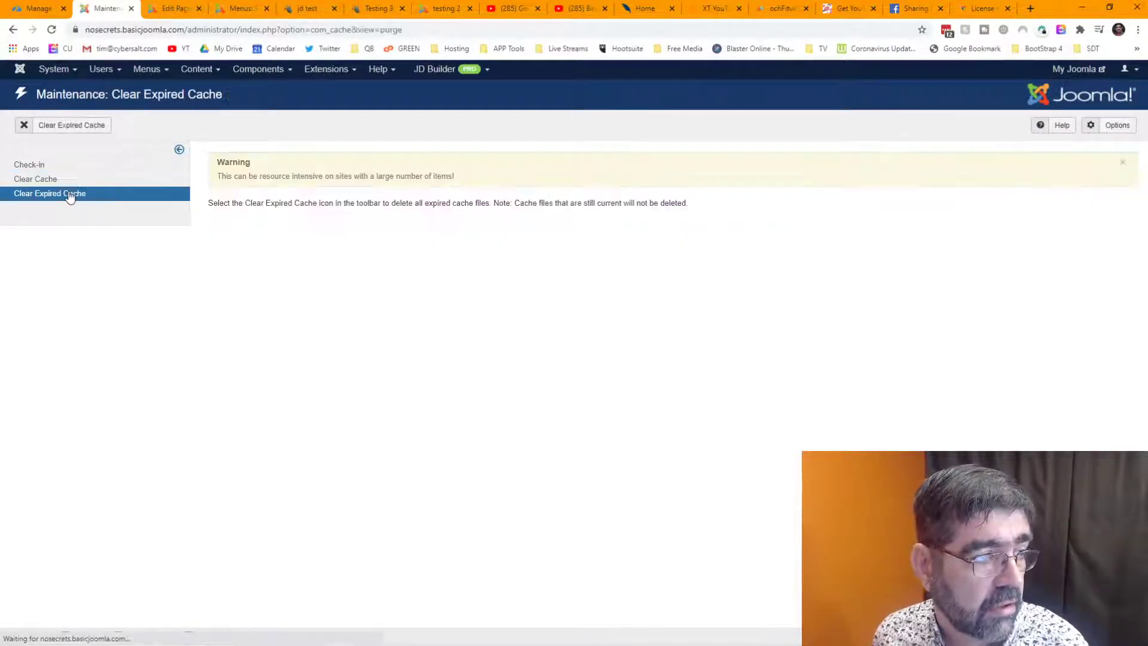
pyautogui.click(59, 127)
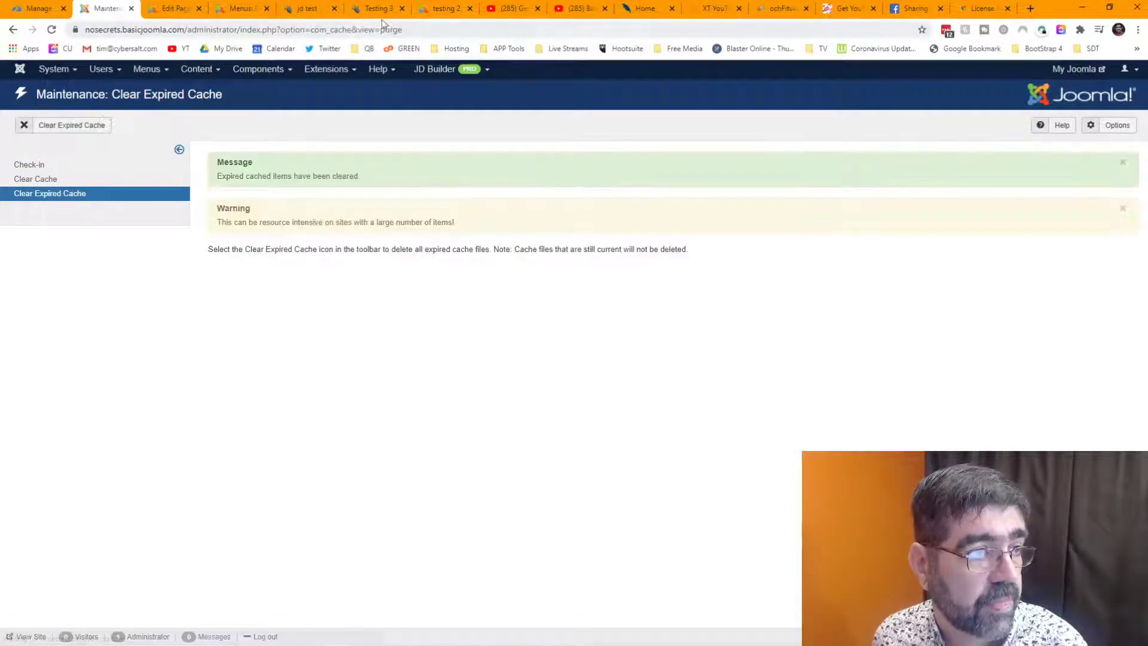
# Step: Reload the Testing 3 article to check how its embedded video displays, and open the jd test page
pyautogui.click(440, 10)
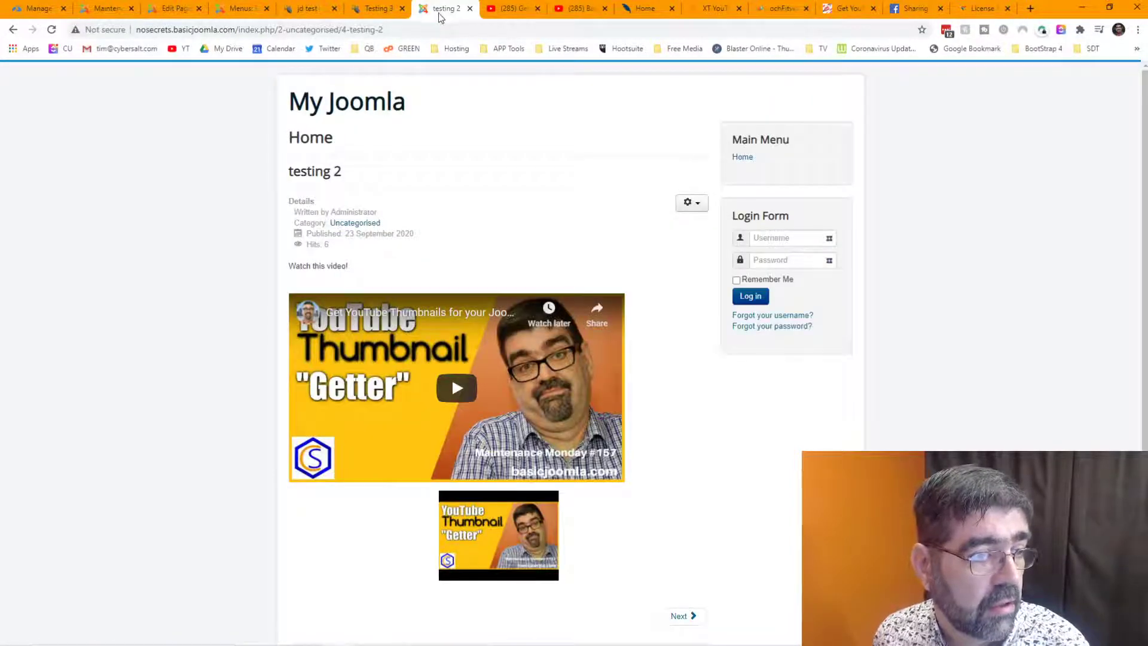
pyautogui.click(379, 10)
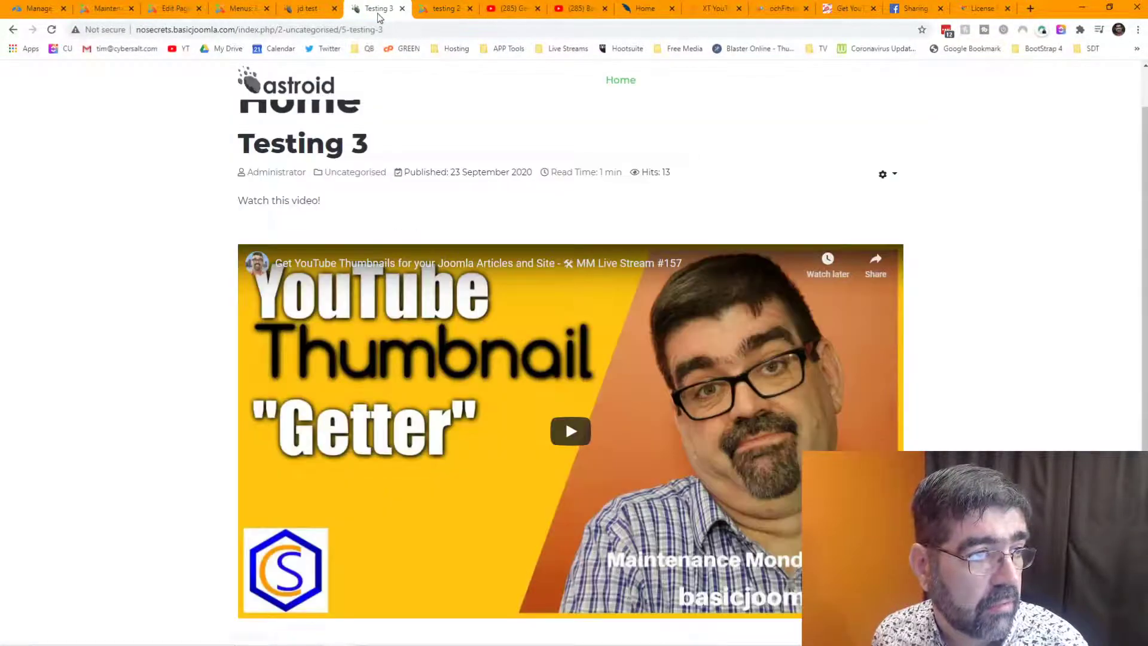
pyautogui.click(52, 30)
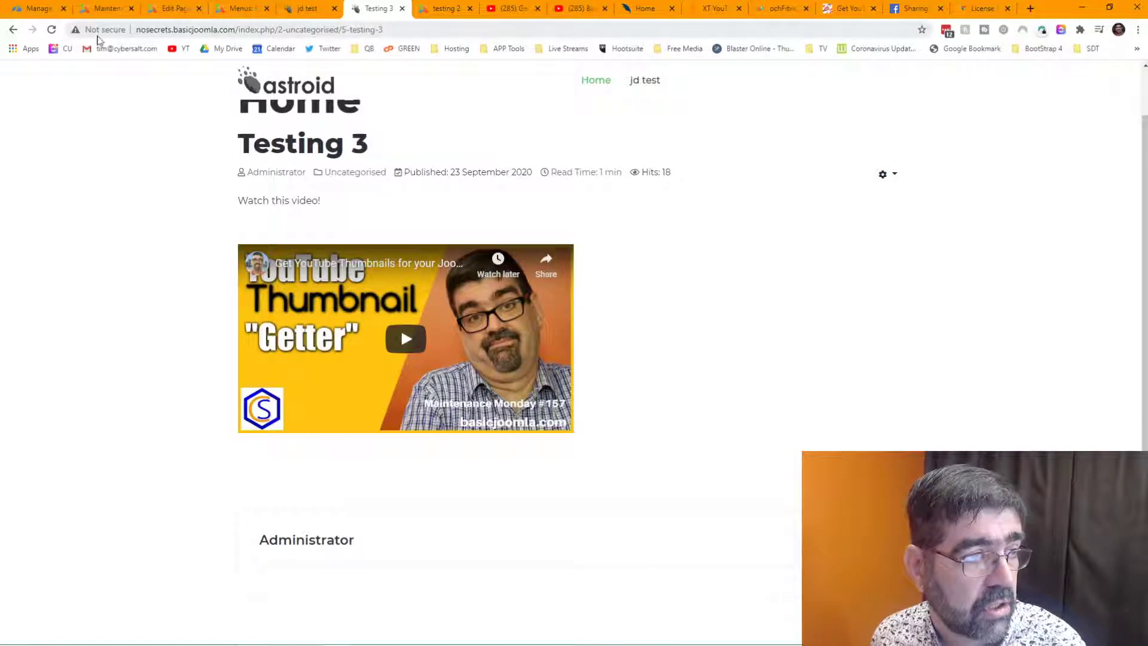
pyautogui.click(52, 33)
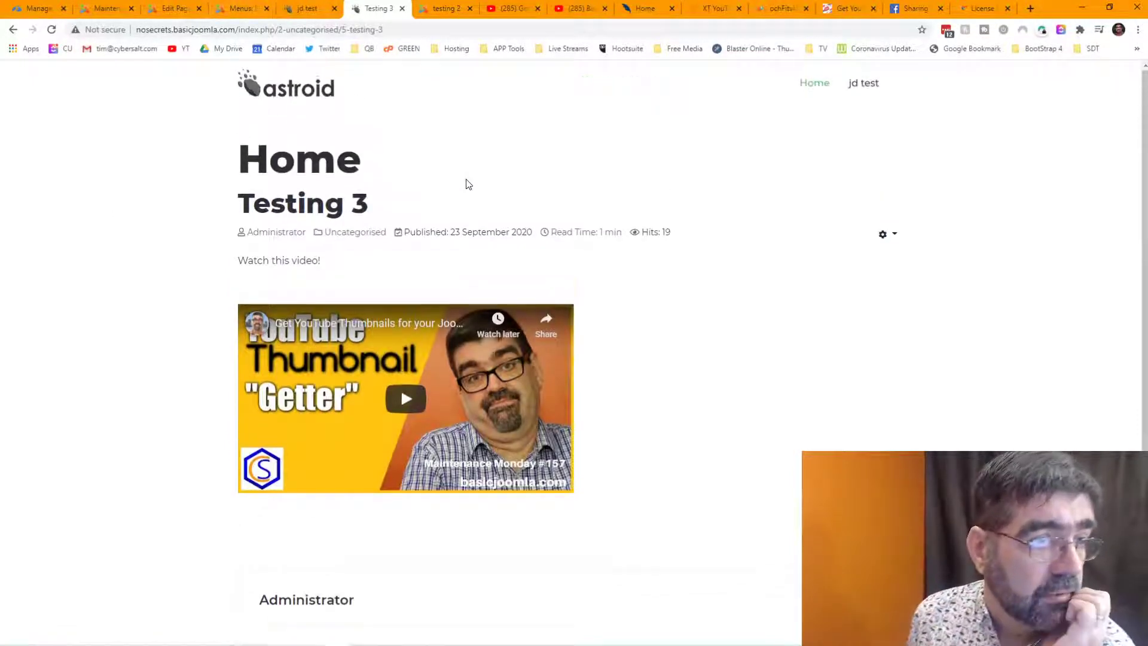
pyautogui.scroll(-3, 508, 95)
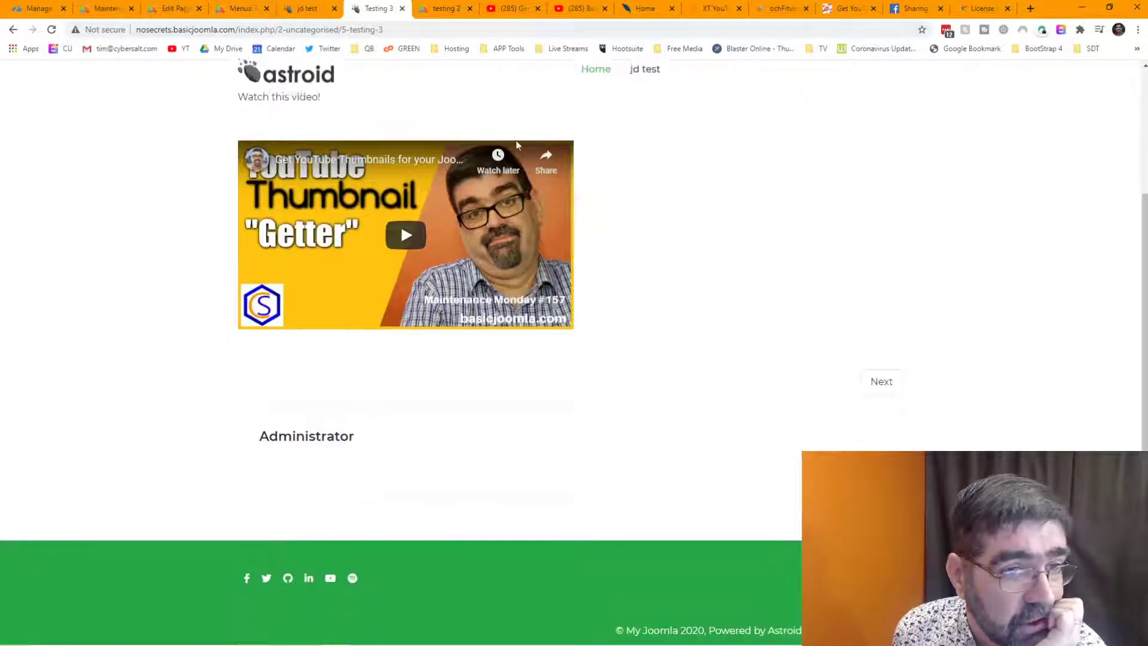
pyautogui.scroll(3, 606, 128)
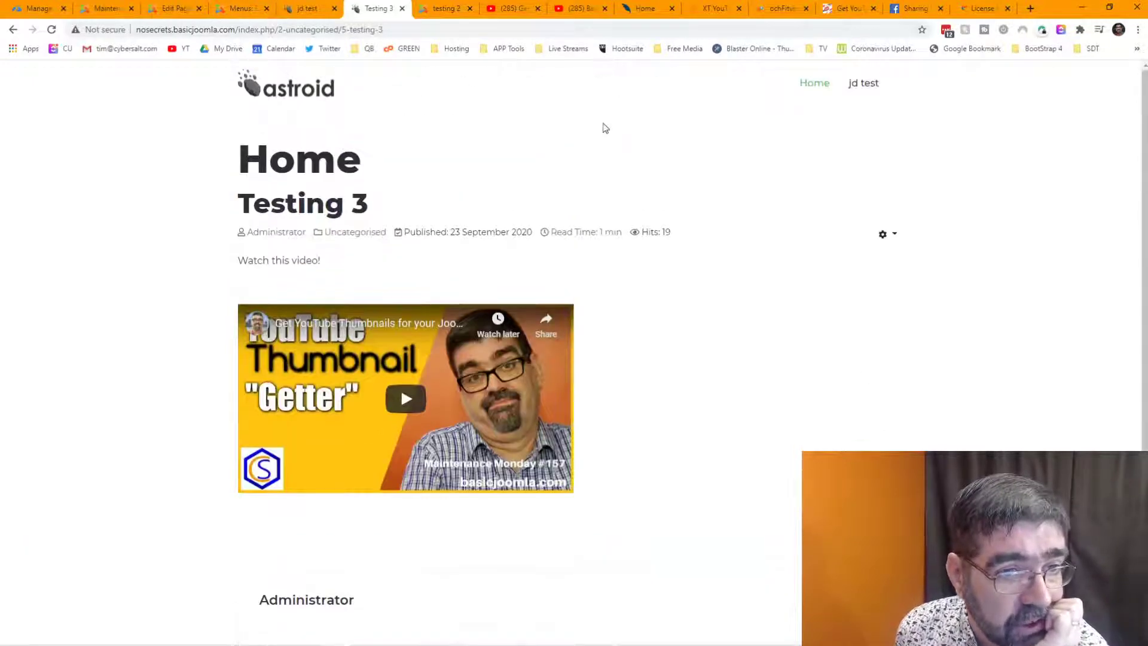
pyautogui.click(864, 86)
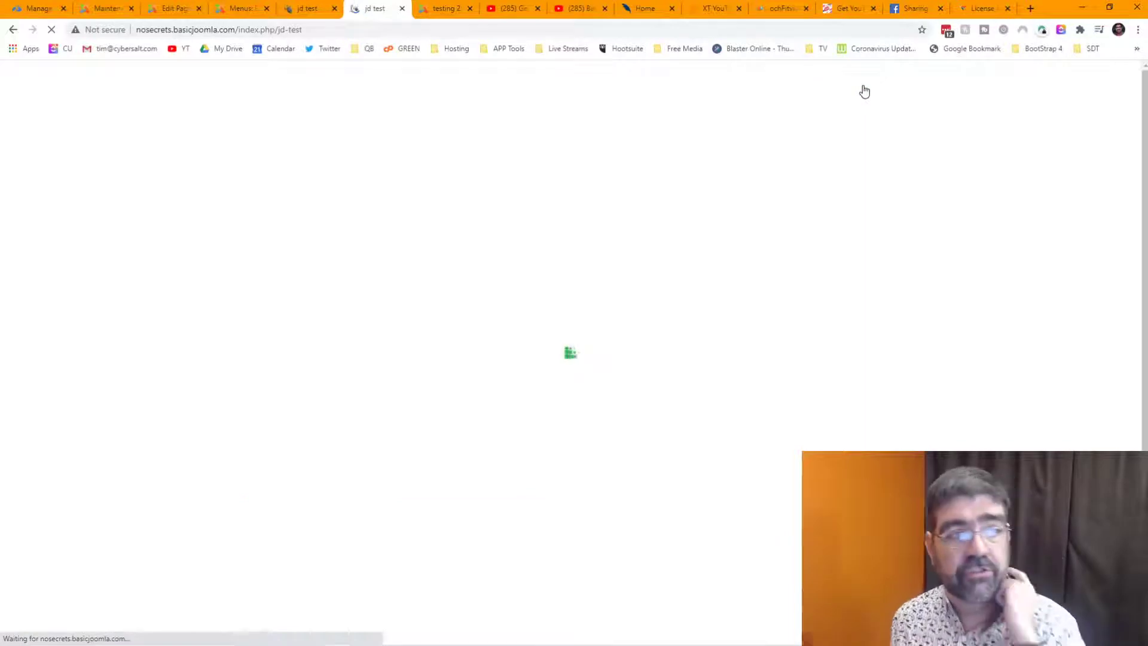